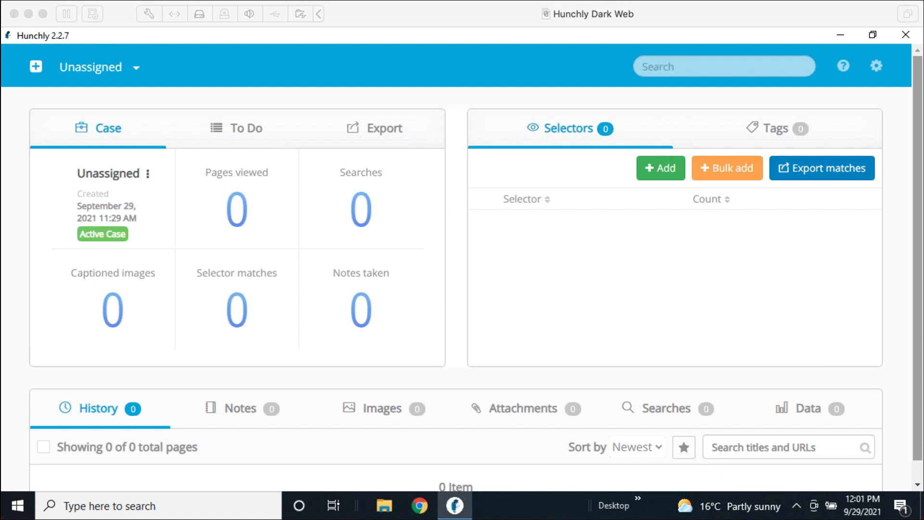
pyautogui.click(549, 339)
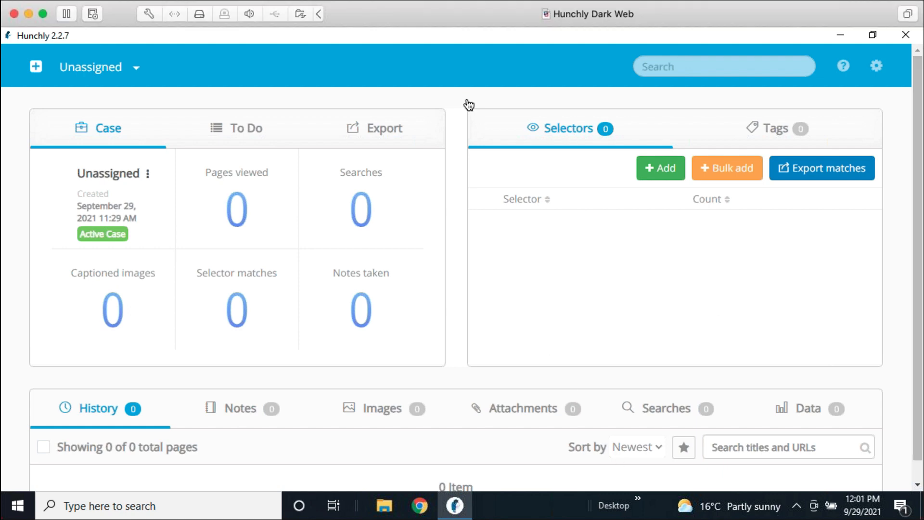
pyautogui.click(495, 170)
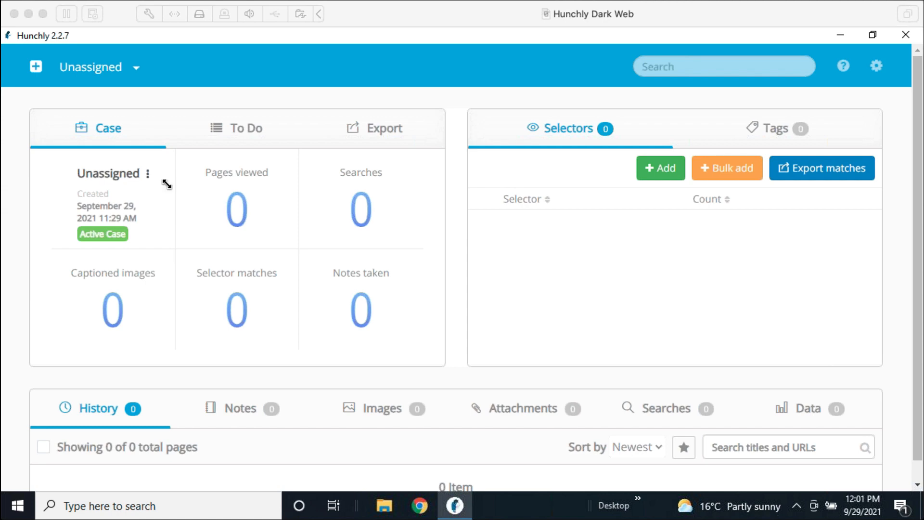
pyautogui.click(671, 15)
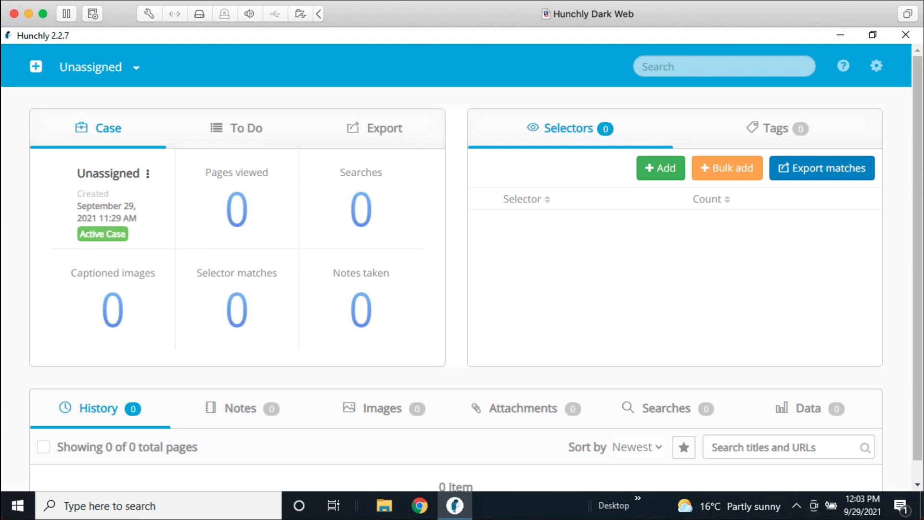
# - Create a new case named with the investigation subject's full name
pyautogui.click(43, 76)
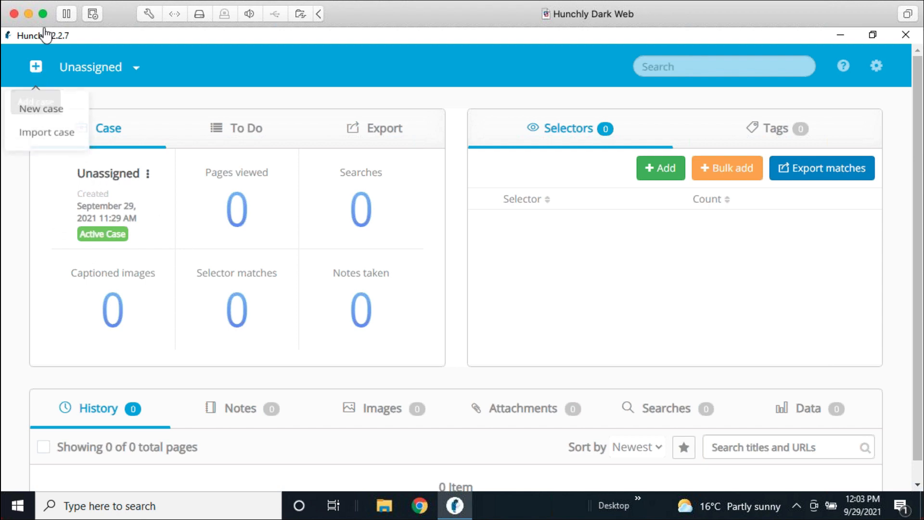
pyautogui.click(38, 110)
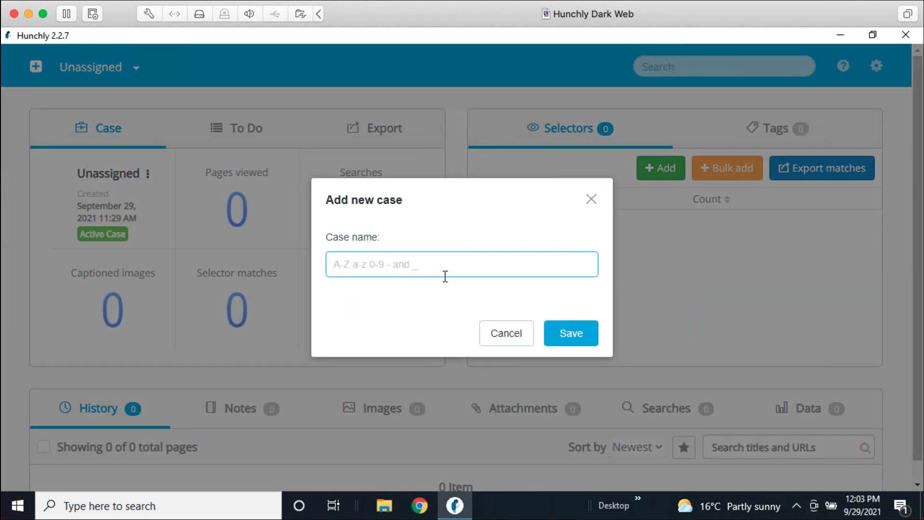
pyautogui.write('Justin Seitz')
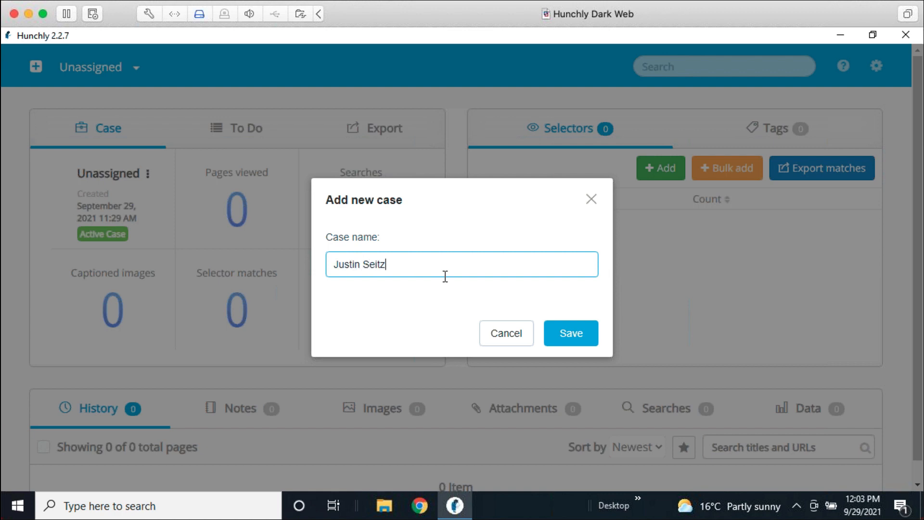
pyautogui.press('Return')
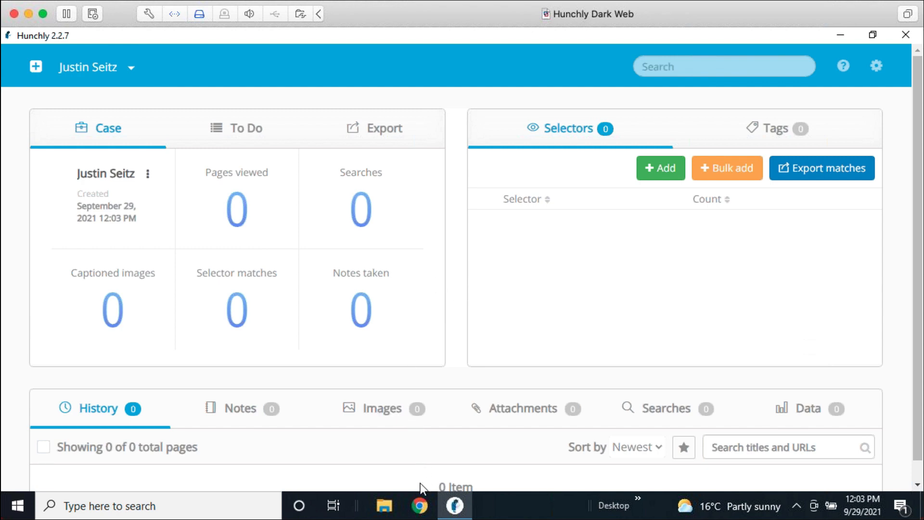
# - Switch to Chrome, then unpin and re-pin the Hunchly 2.0 extension
pyautogui.click(419, 505)
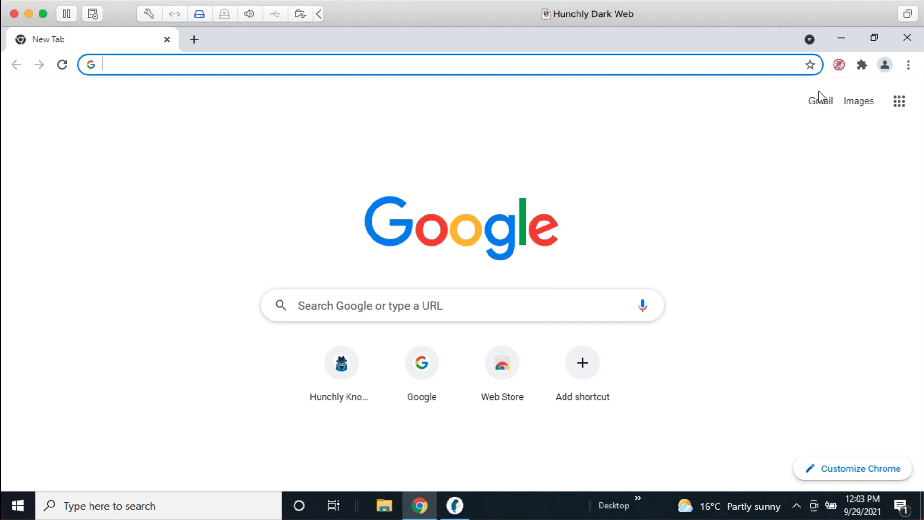
pyautogui.click(862, 70)
pyautogui.click(828, 165)
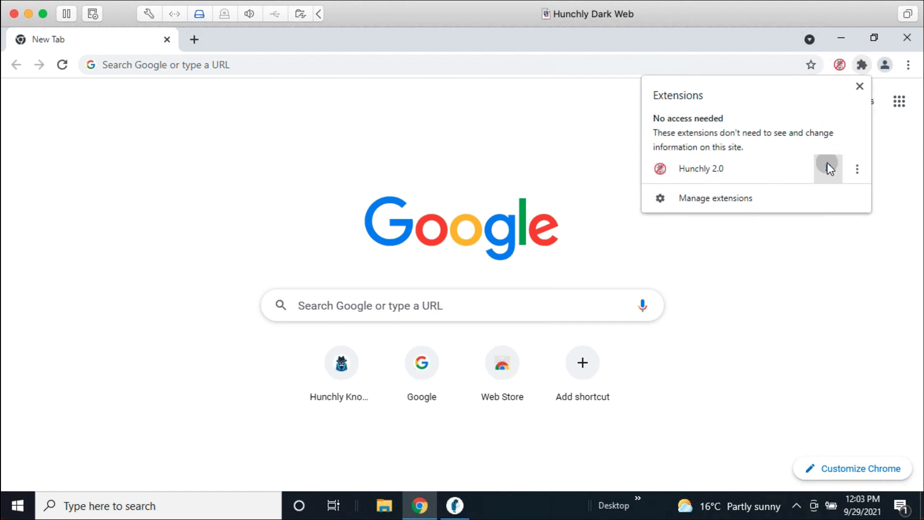
pyautogui.click(862, 65)
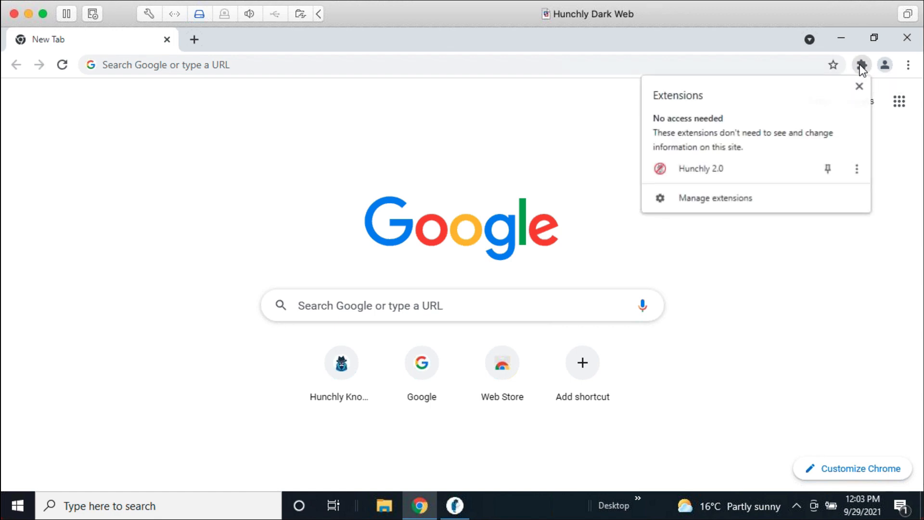
pyautogui.click(829, 169)
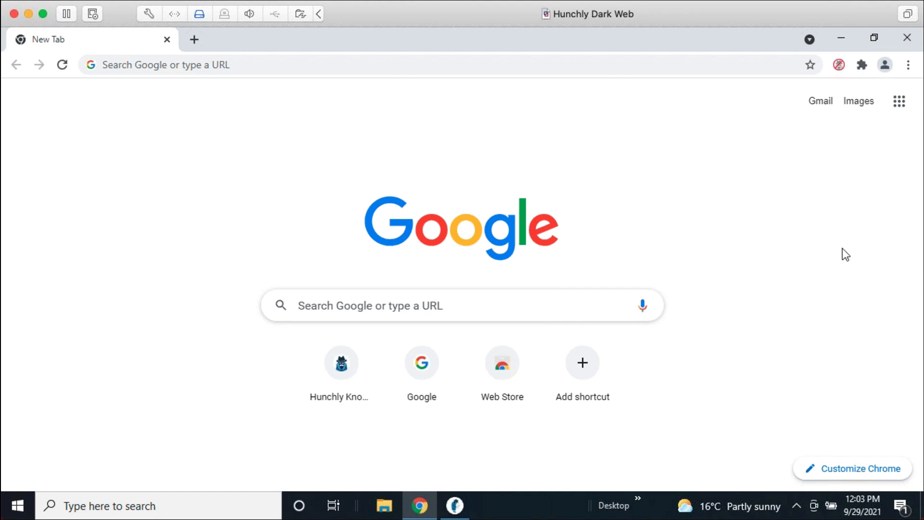
# - Turn on page capture in the Hunchly extension and select the newly created case as its target
pyautogui.click(840, 65)
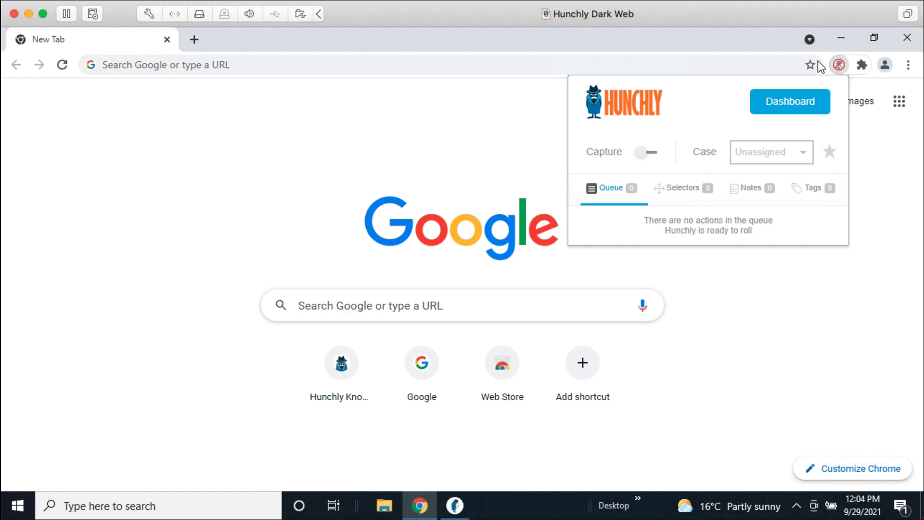
pyautogui.click(652, 154)
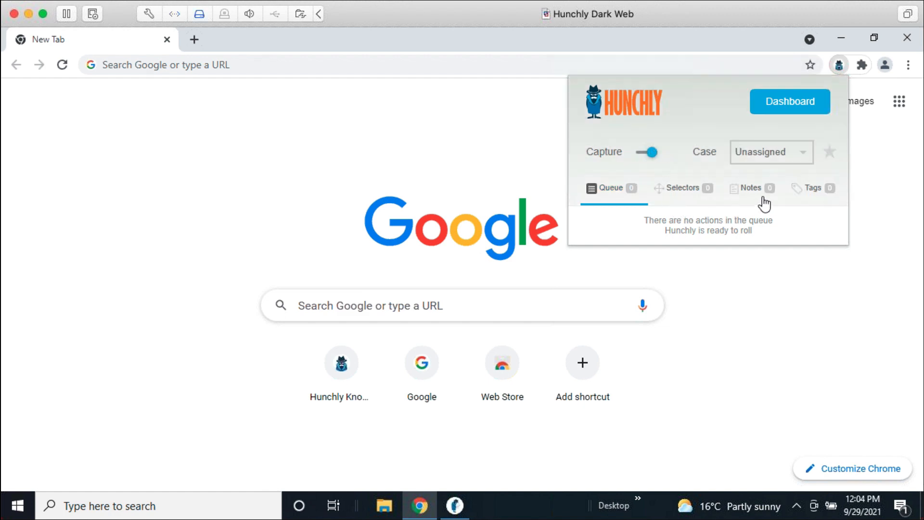
pyautogui.click(773, 154)
pyautogui.click(775, 170)
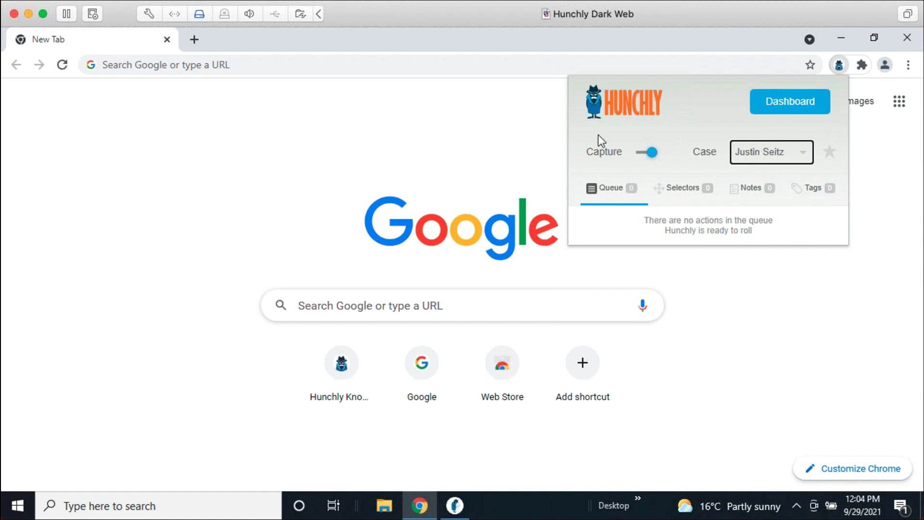
pyautogui.click(498, 133)
# - Load google.com in Chrome, and switch to Hunchly to check the case history for the captured page
pyautogui.click(361, 69)
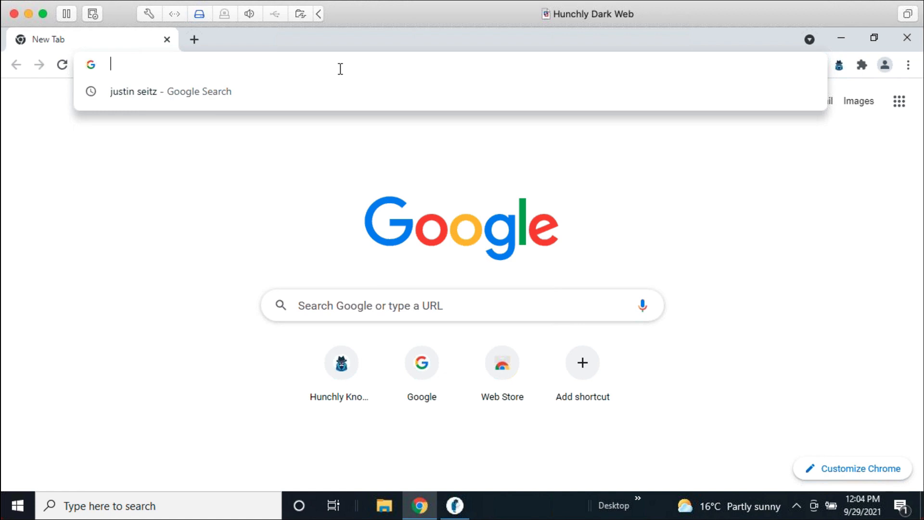
pyautogui.write('google.com')
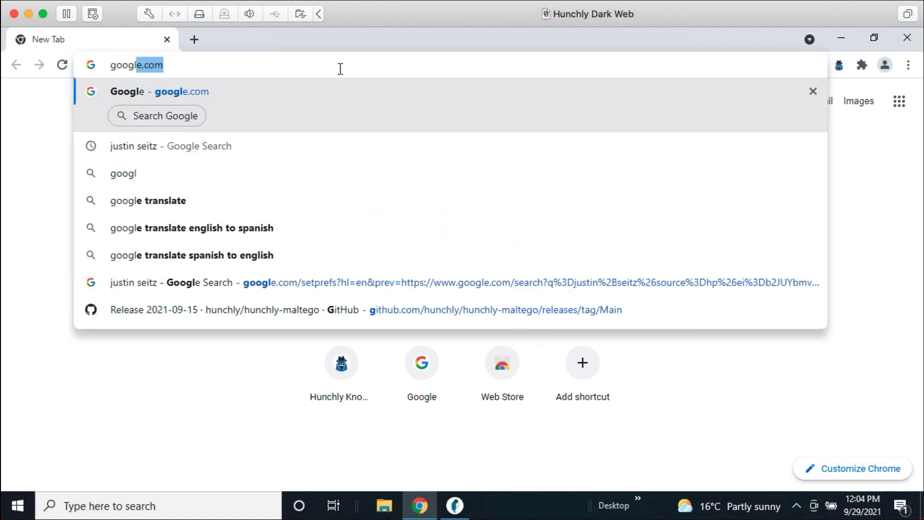
pyautogui.press('Return')
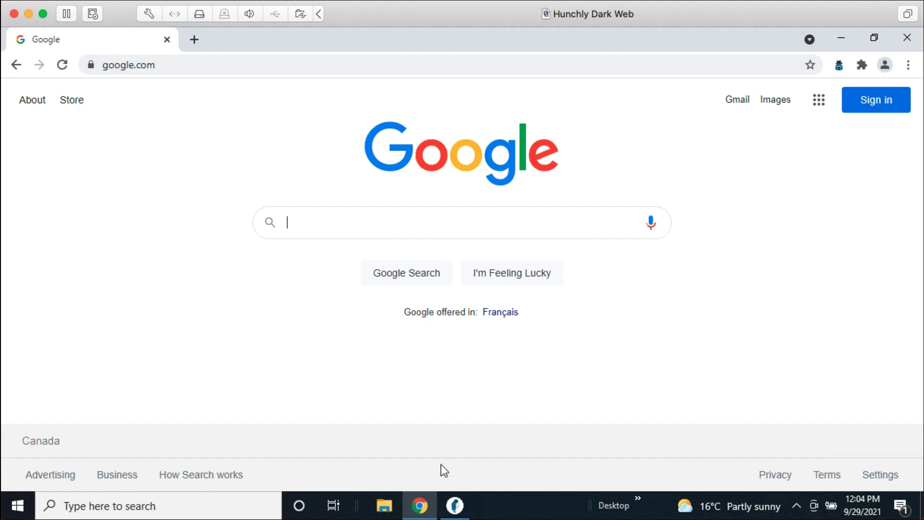
pyautogui.click(457, 505)
pyautogui.scroll(-3, 447, 301)
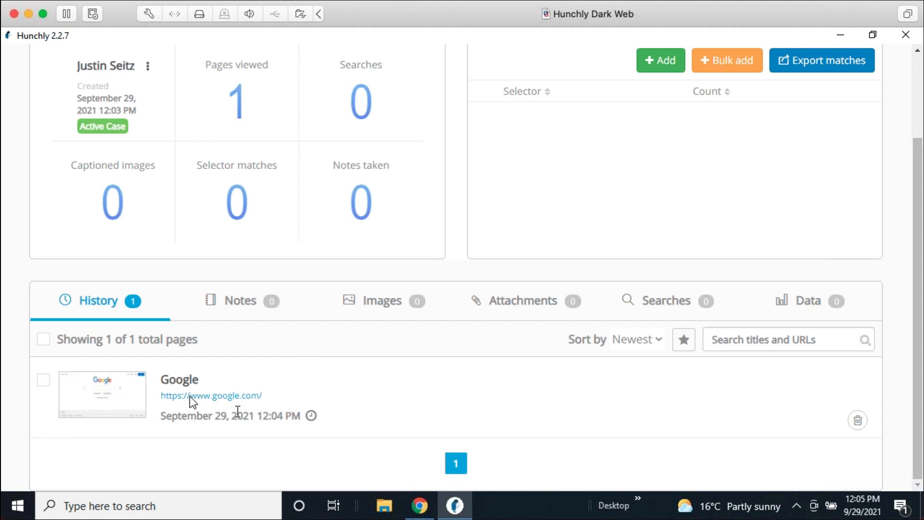
# - Switch back to Chrome and search Google for the subject's full name
pyautogui.click(421, 505)
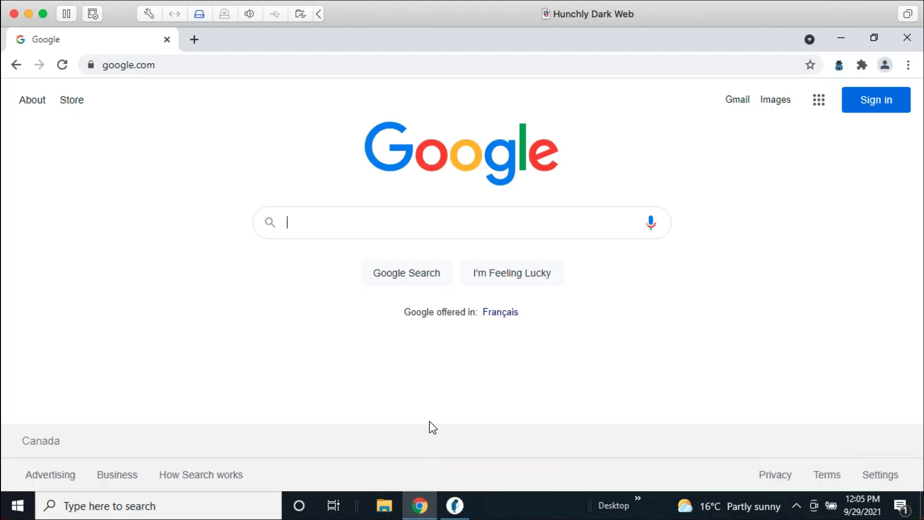
pyautogui.write('justin seitz')
pyautogui.press('Return')
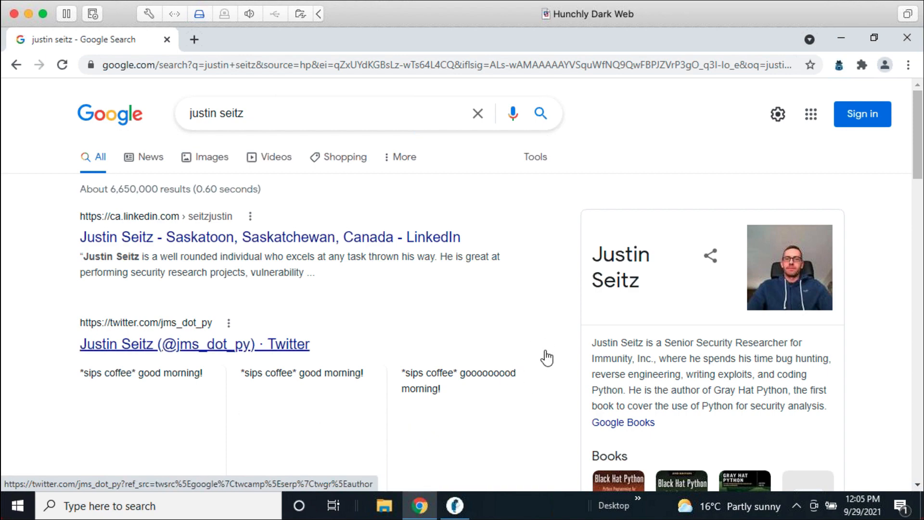
# - Look through the Google search results and open the subject's author page at bellingcat
pyautogui.scroll(-1, 516, 316)
pyautogui.scroll(-2, 516, 315)
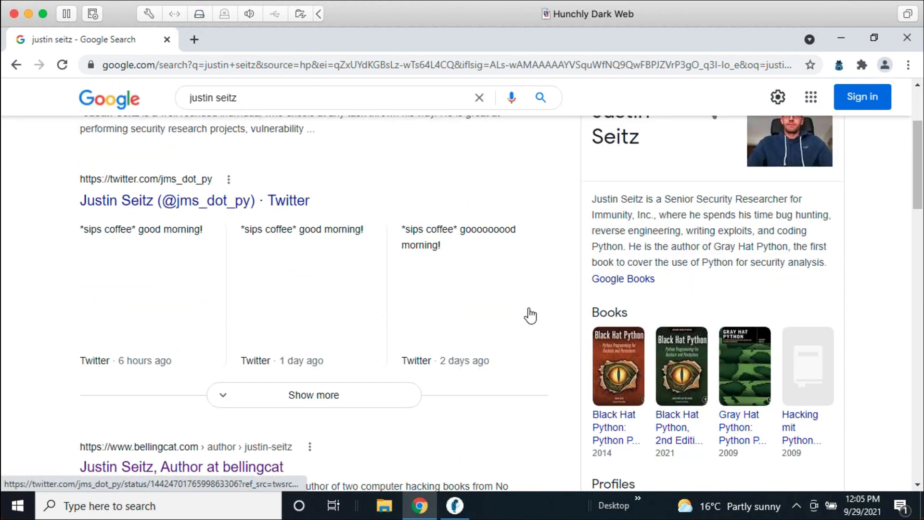
pyautogui.scroll(-4, 523, 305)
pyautogui.scroll(-12, 649, 279)
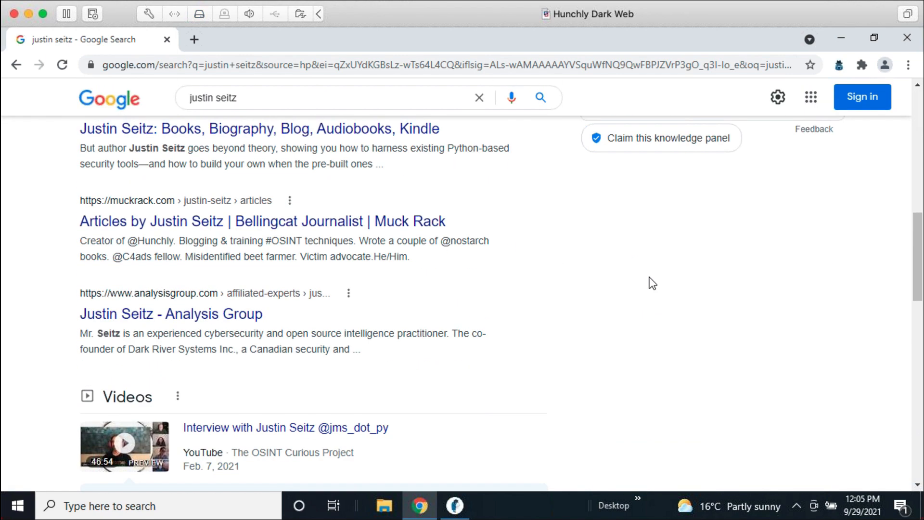
pyautogui.scroll(-5, 647, 284)
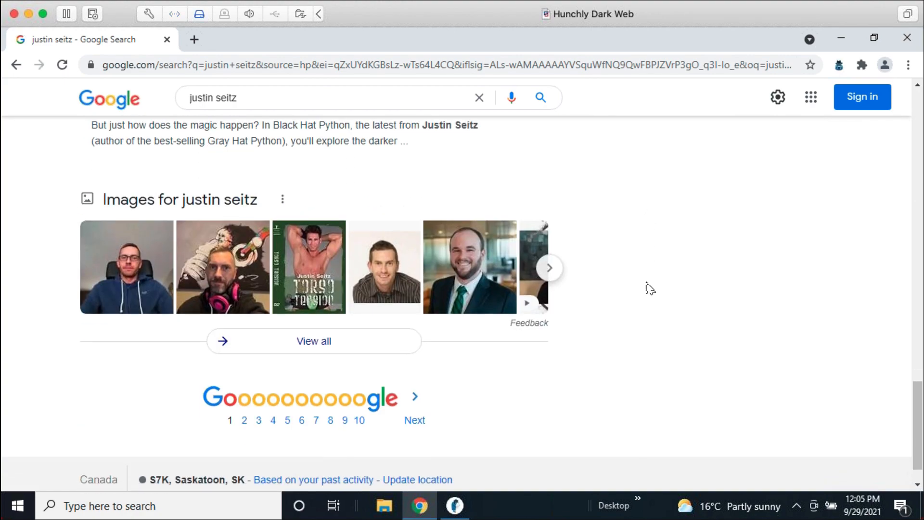
pyautogui.scroll(18, 694, 343)
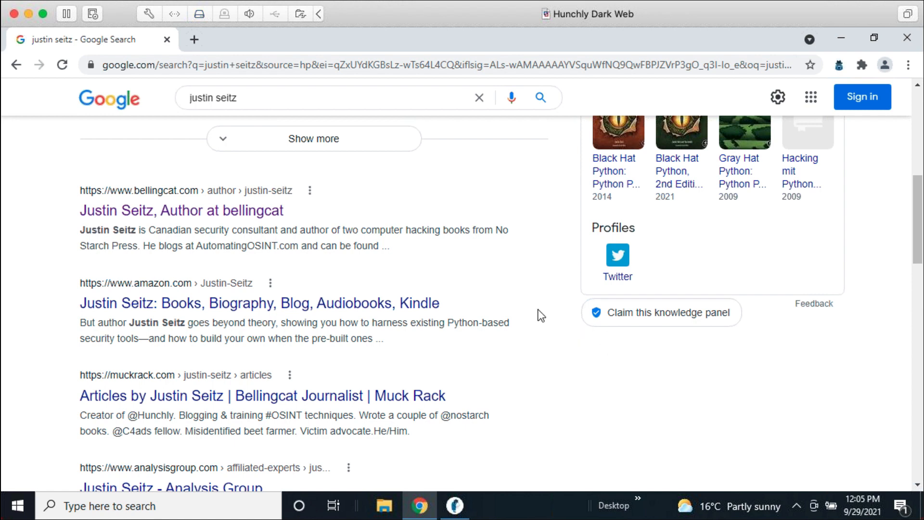
pyautogui.click(232, 216)
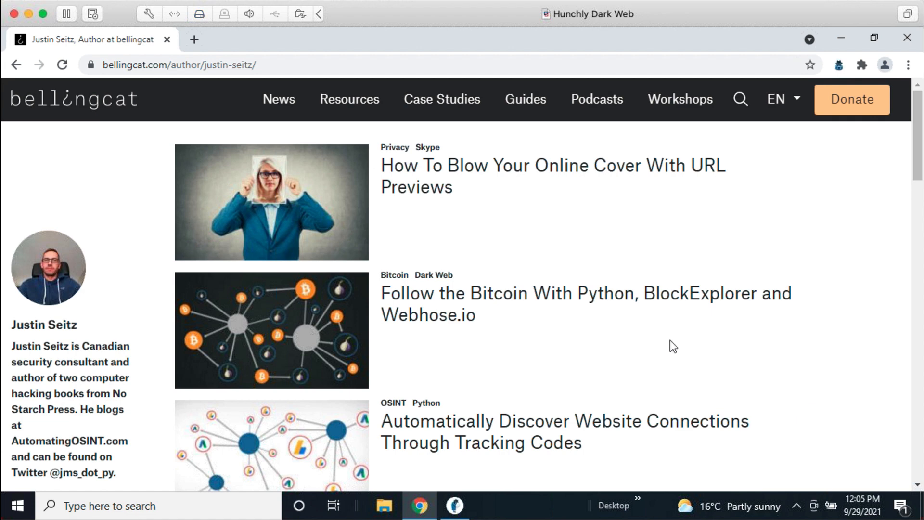
# - Switch to Hunchly and open the captured Google Search page from the case history for review
pyautogui.click(467, 503)
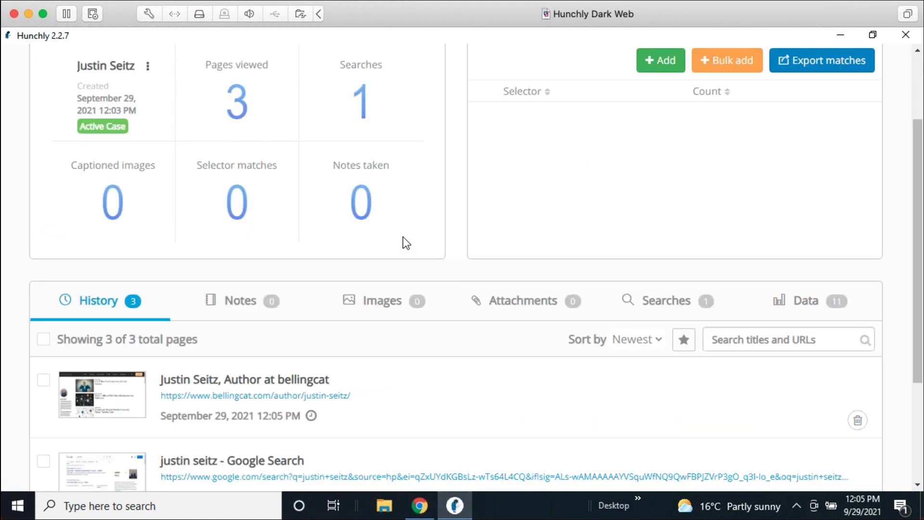
pyautogui.scroll(-3, 497, 407)
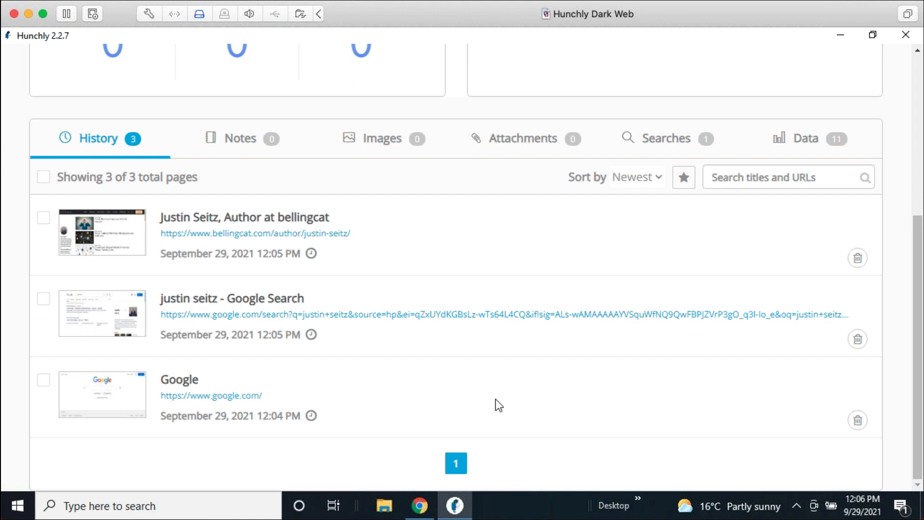
pyautogui.click(207, 299)
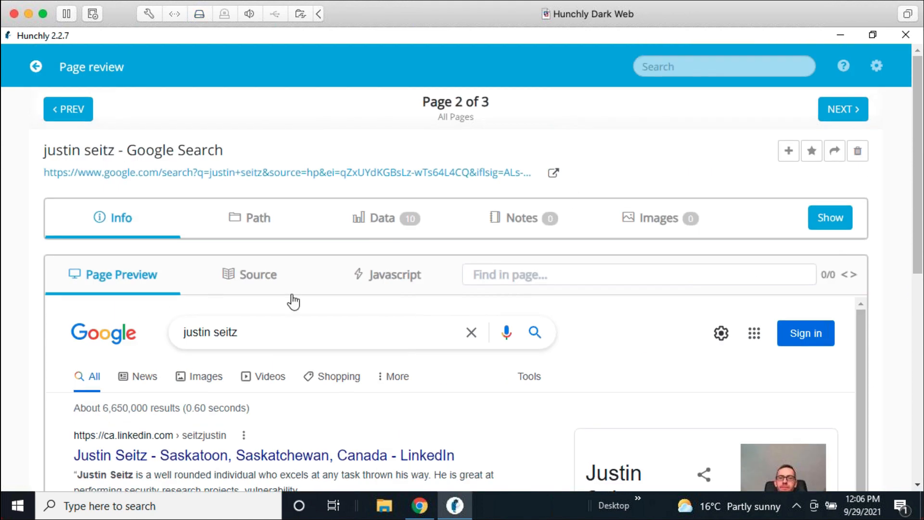
# - Examine the full preview of the captured Google results page, from the first results to the images section
pyautogui.scroll(-10, 772, 345)
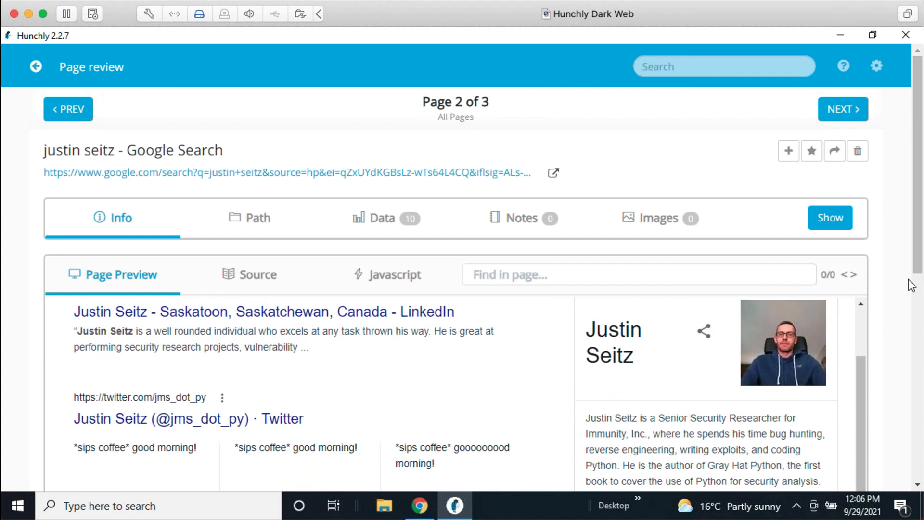
pyautogui.scroll(-5, 414, 266)
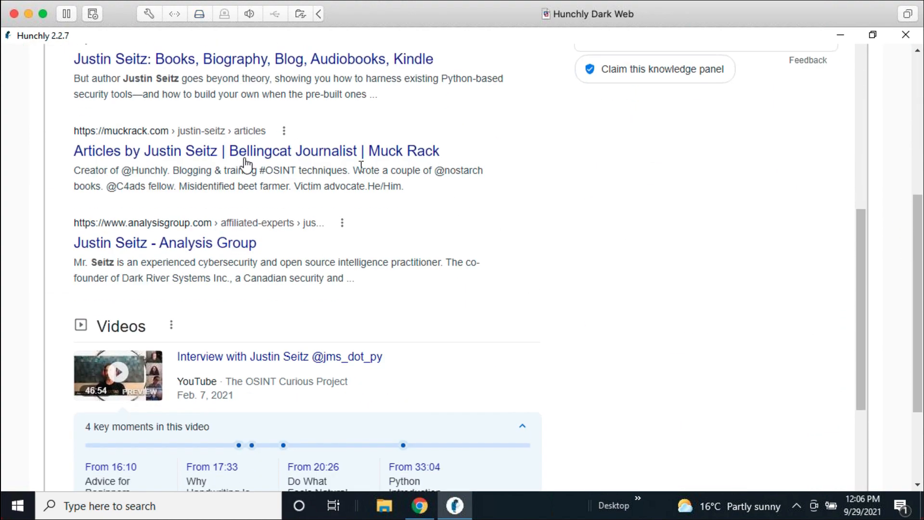
pyautogui.scroll(-11, 573, 239)
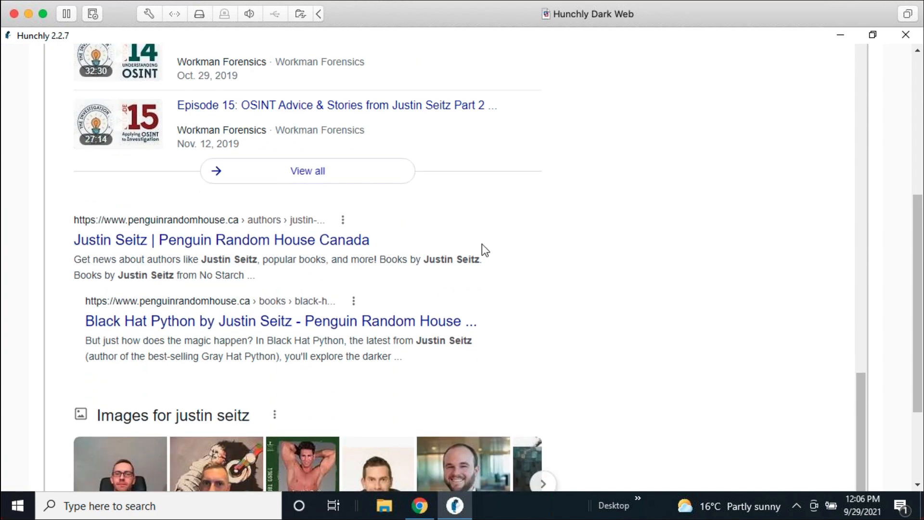
pyautogui.scroll(6, 790, 351)
pyautogui.scroll(15, 795, 352)
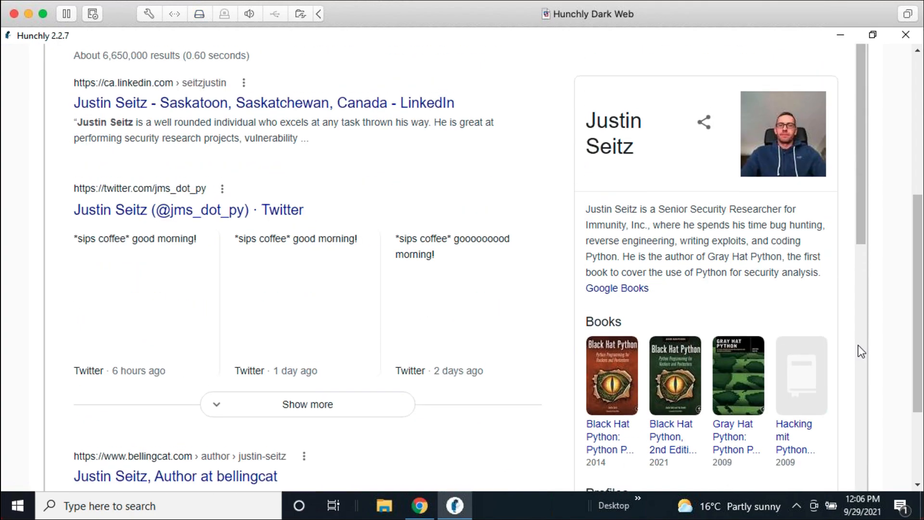
pyautogui.scroll(5, 888, 247)
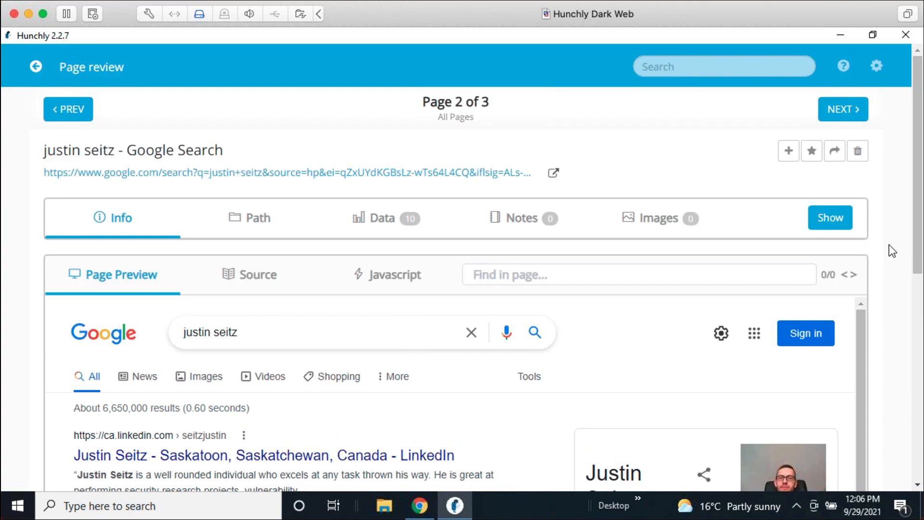
# - Show the captured page's info details, including its ID, dates and SHA-256 hash
pyautogui.scroll(-3, 889, 245)
pyautogui.scroll(3, 890, 244)
pyautogui.click(836, 227)
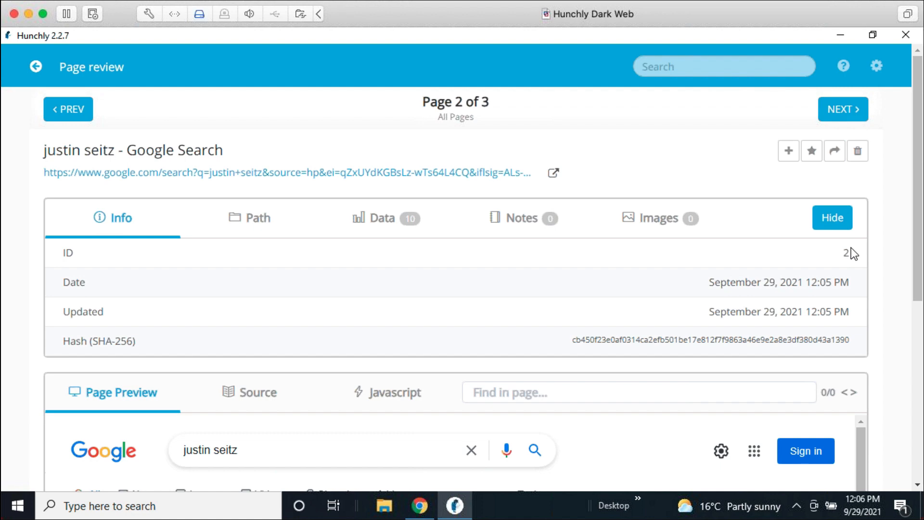
pyautogui.scroll(-3, 337, 414)
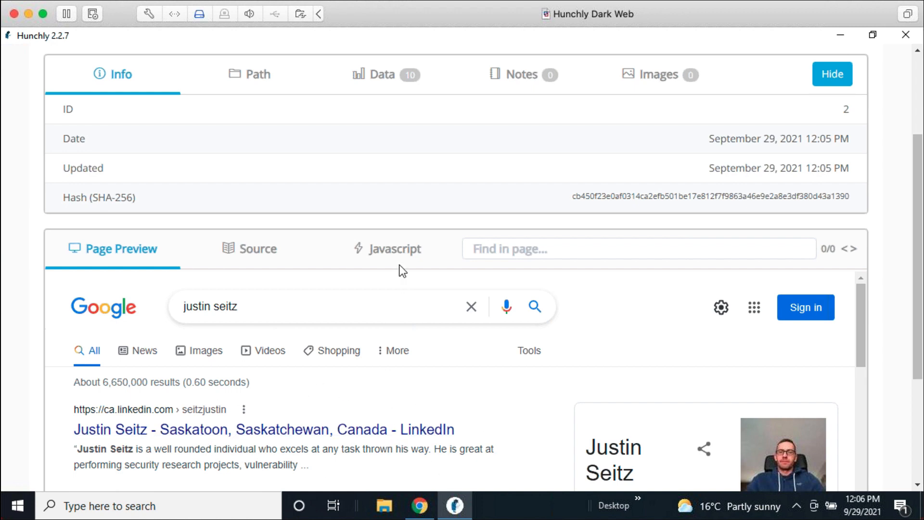
# - Switch to File Explorer and open the subject's case folder inside the cases folder of Documents > HunchlyData
pyautogui.scroll(3, 400, 268)
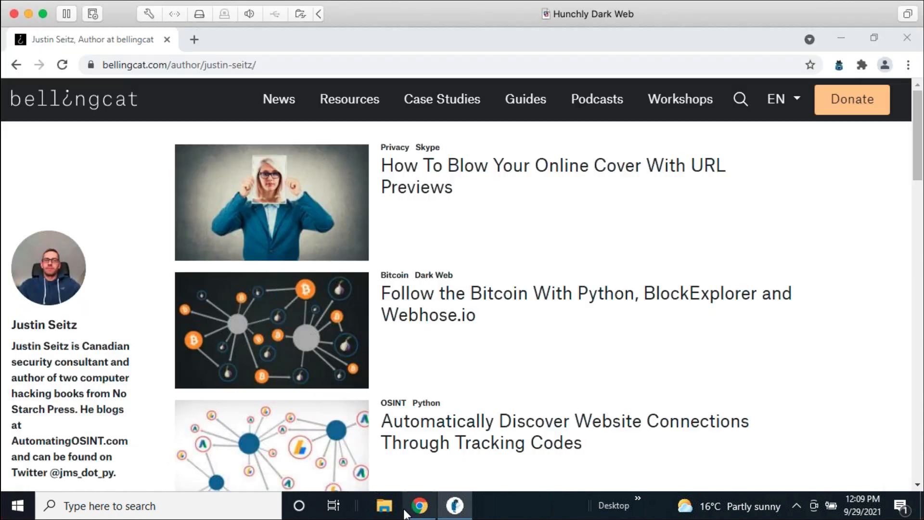
pyautogui.click(406, 511)
pyautogui.click(395, 509)
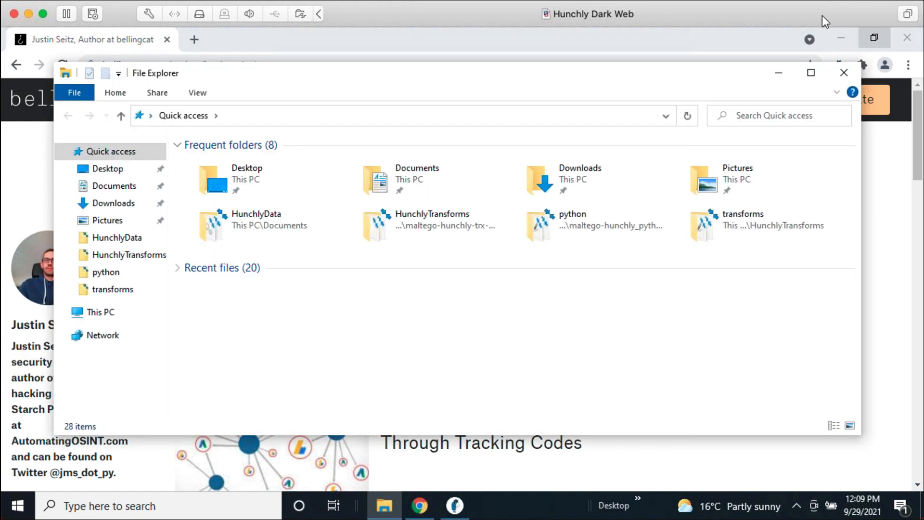
pyautogui.doubleClick(418, 182)
pyautogui.doubleClick(261, 222)
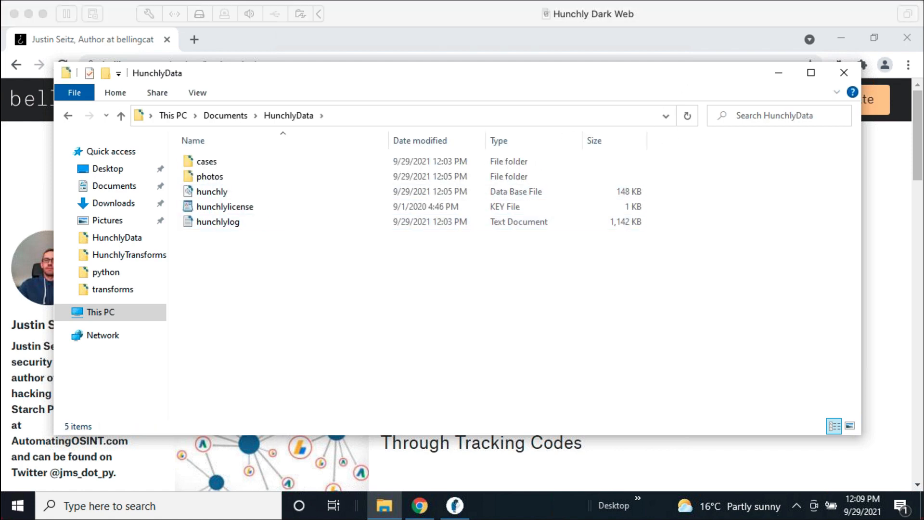
pyautogui.click(305, 290)
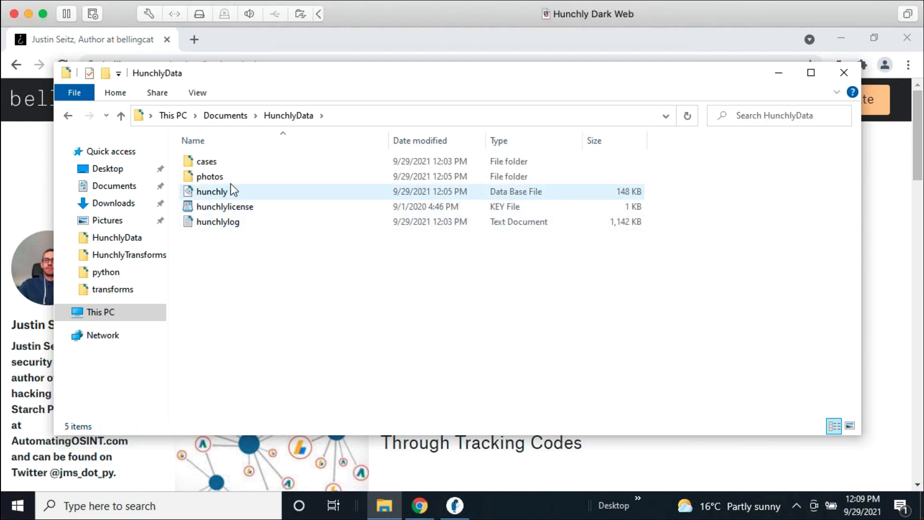
pyautogui.doubleClick(227, 166)
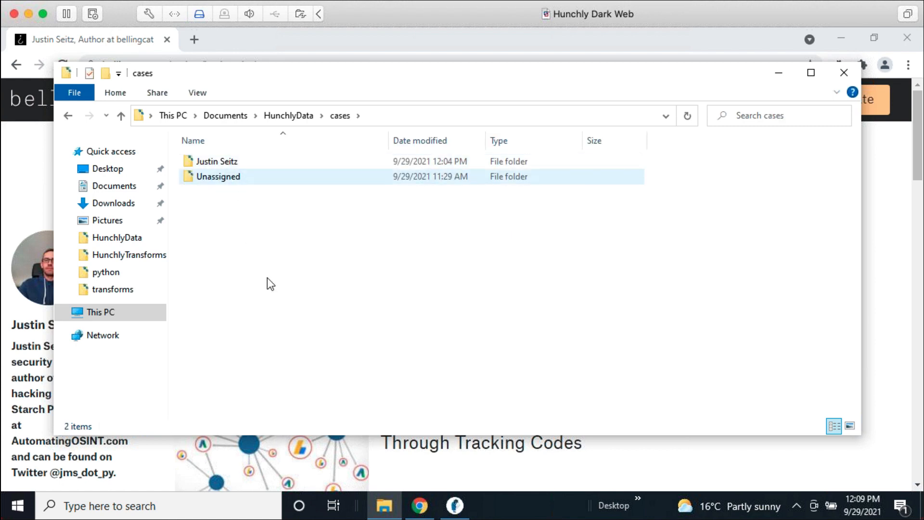
pyautogui.doubleClick(241, 163)
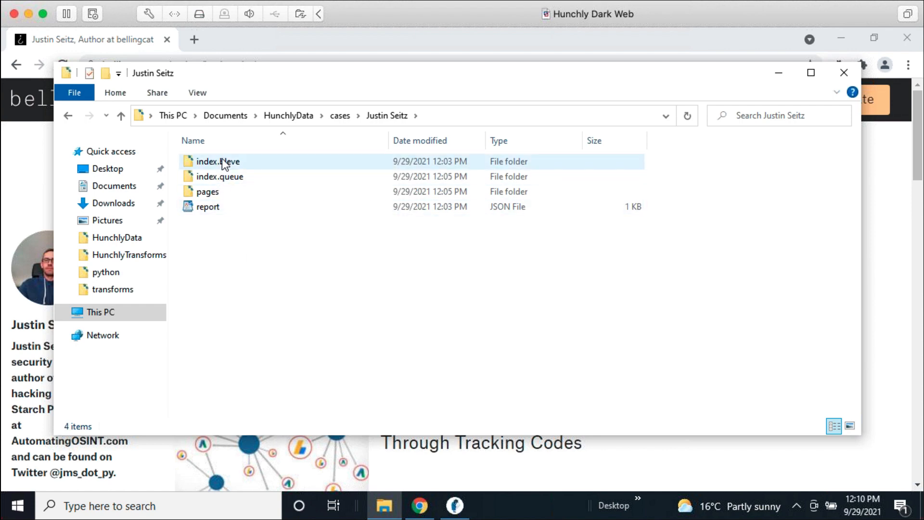
# - Go back to the HunchlyData folder, select the hunchly database file, and close File Explorer
pyautogui.click(340, 116)
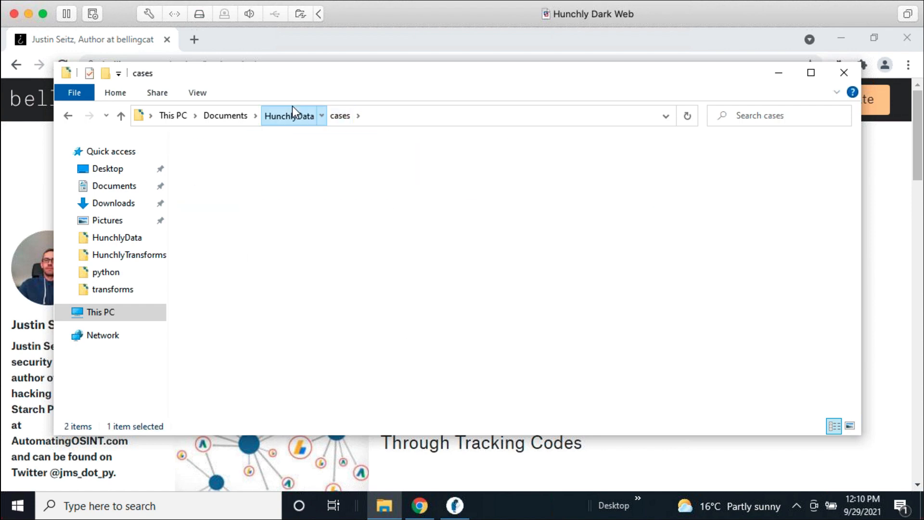
pyautogui.click(291, 114)
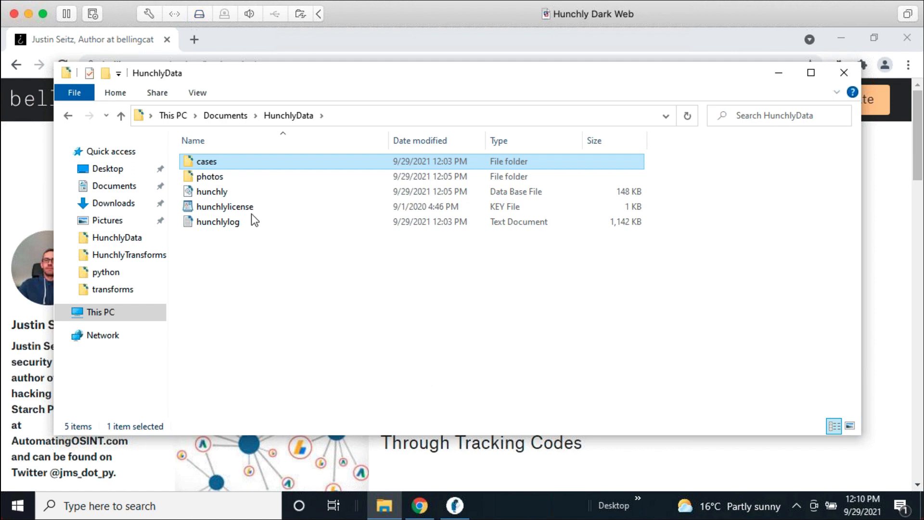
pyautogui.click(236, 194)
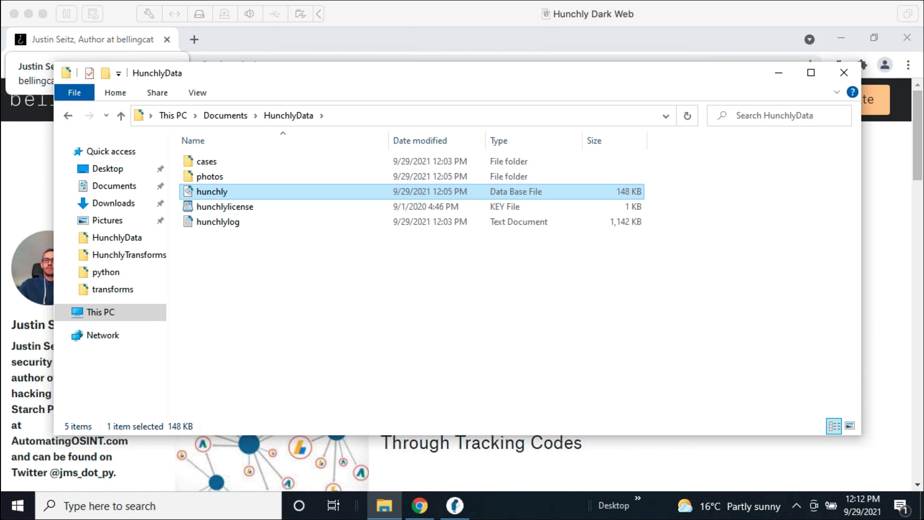
pyautogui.click(478, 326)
pyautogui.click(844, 73)
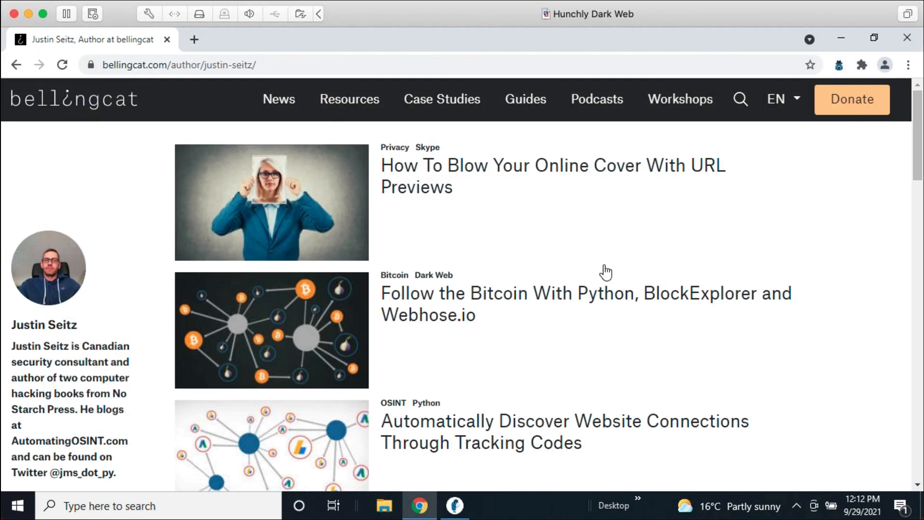
# - Switch to Hunchly, hide the captured page's info details, and return to the case dashboard
pyautogui.click(455, 506)
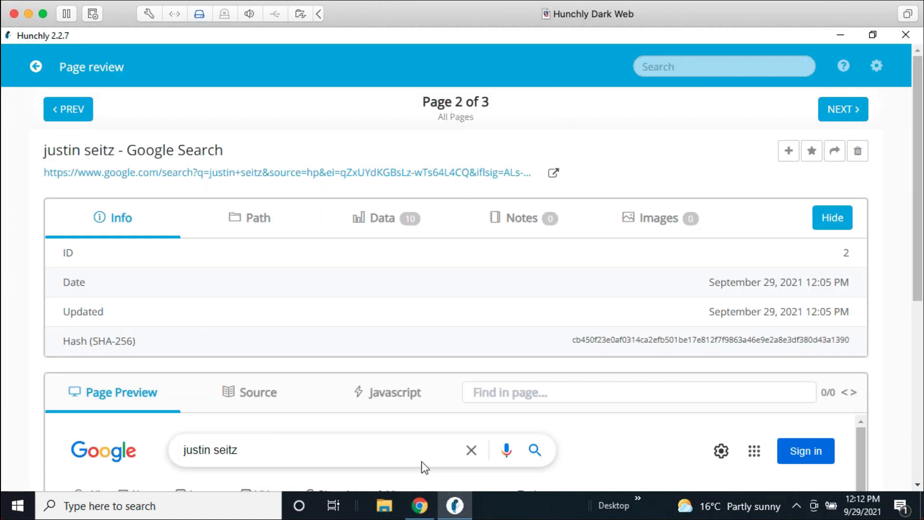
pyautogui.click(830, 218)
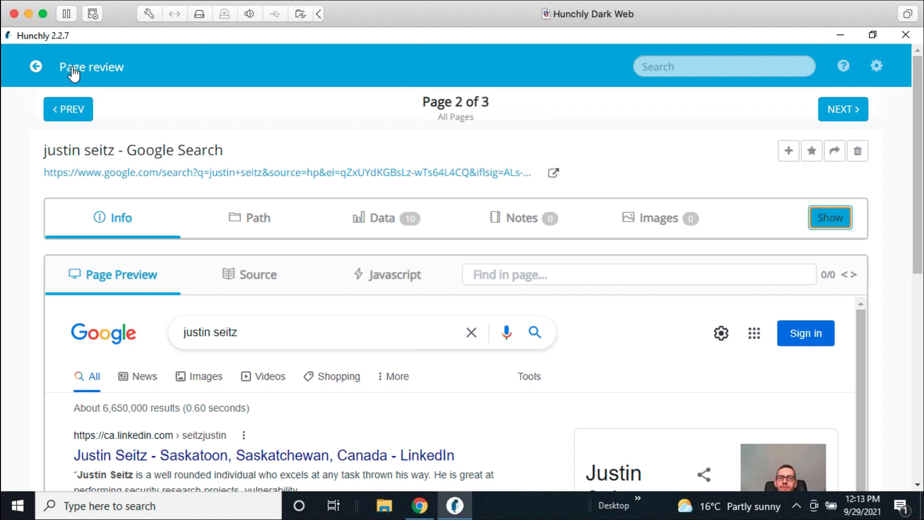
pyautogui.click(36, 69)
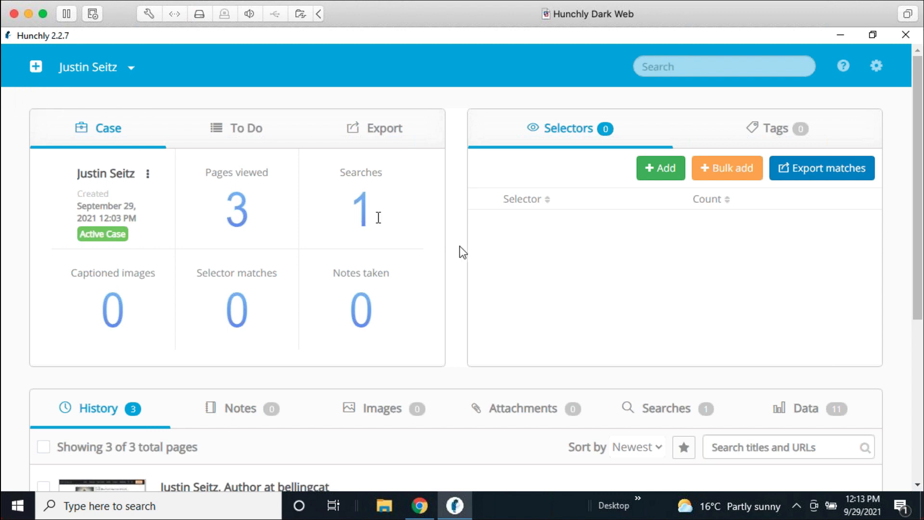
# - Add the subject's full name as a new selector for the case
pyautogui.scroll(-2, 534, 288)
pyautogui.scroll(1, 538, 284)
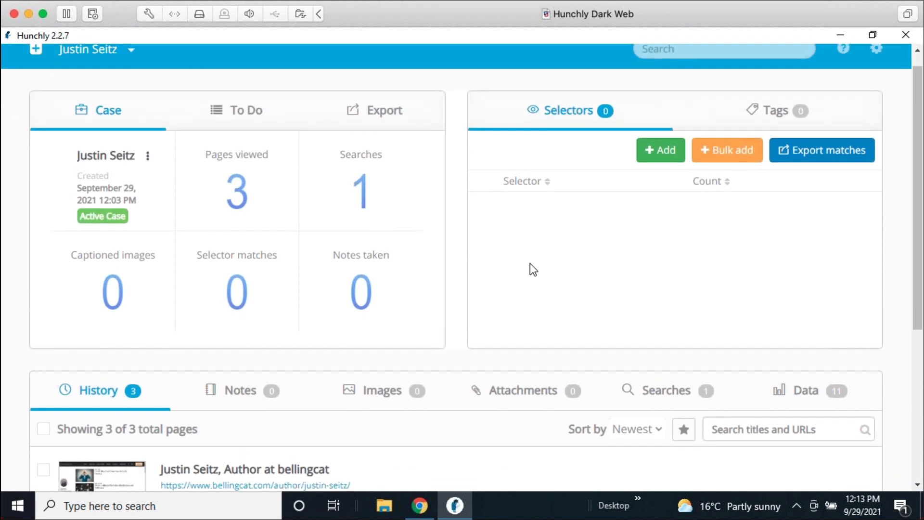
pyautogui.scroll(1, 530, 264)
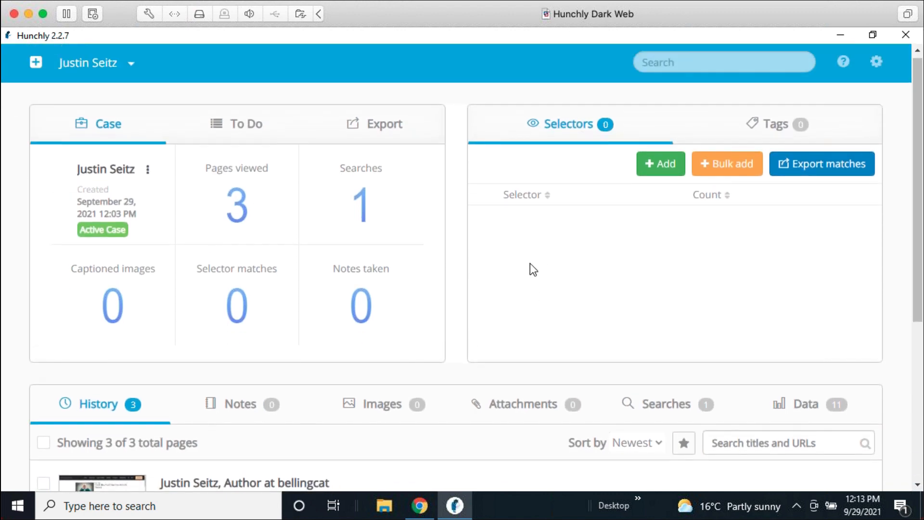
pyautogui.scroll(1, 530, 263)
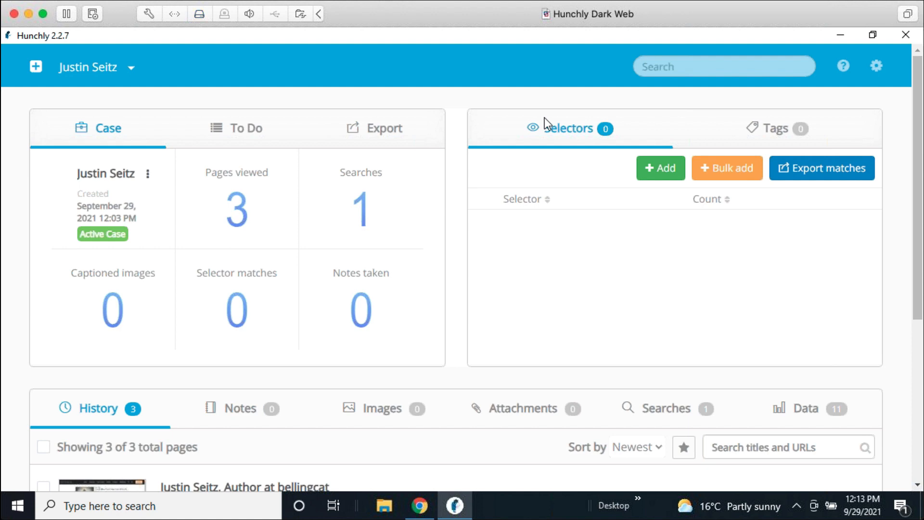
pyautogui.click(645, 169)
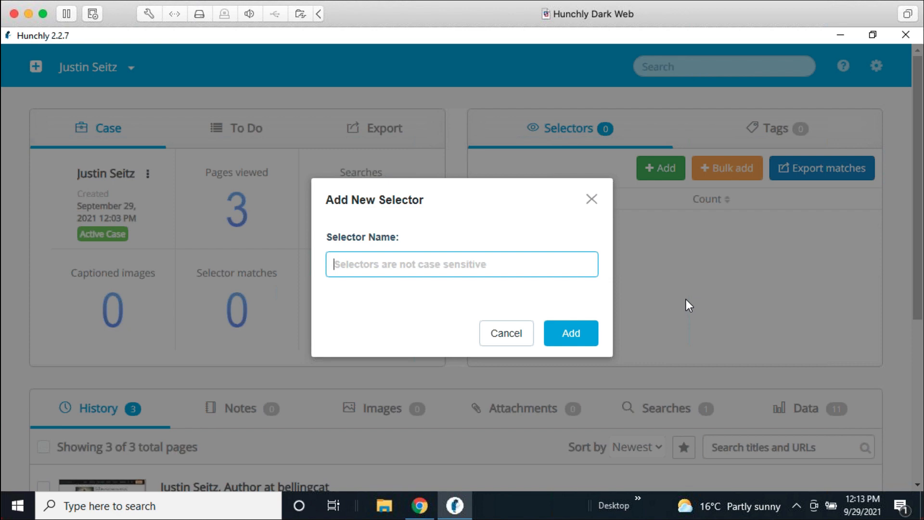
pyautogui.write('Justin Seitz')
pyautogui.press('Return')
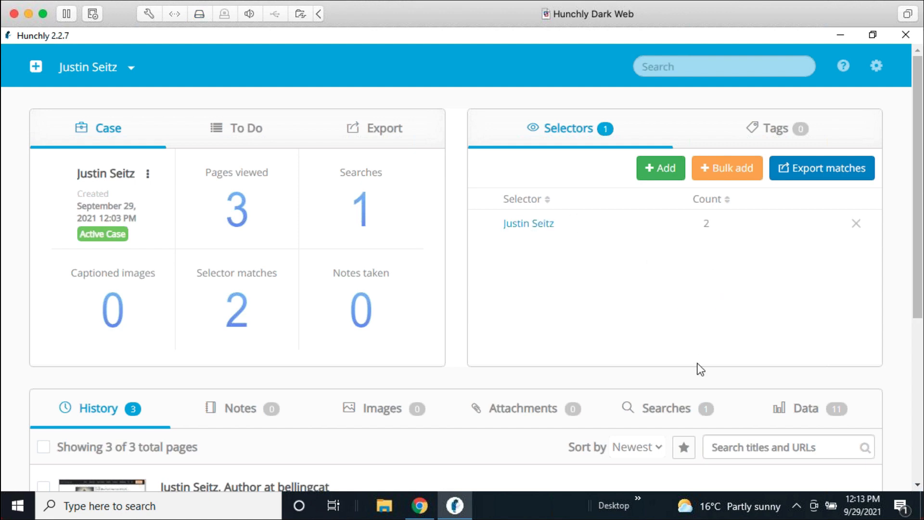
# - Check the selector labels in the page history, filter the history by the name selector, and clear the filter
pyautogui.scroll(-5, 423, 443)
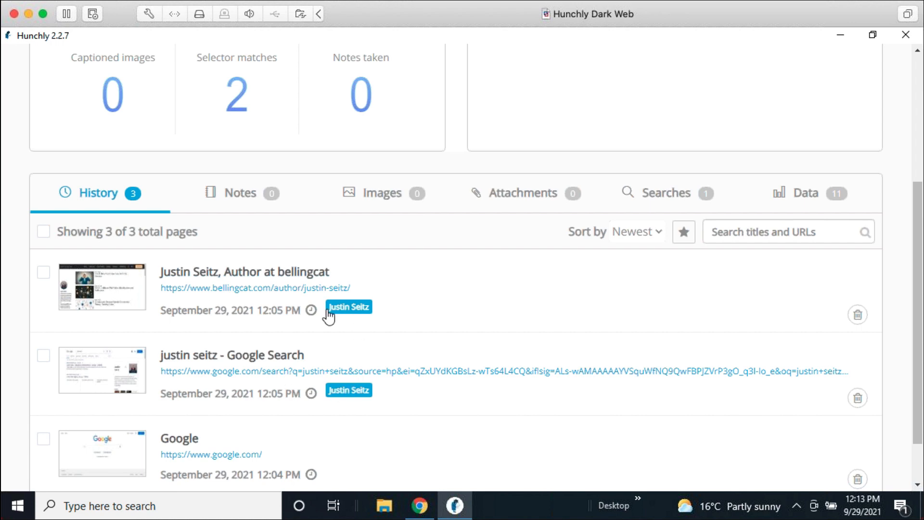
pyautogui.scroll(5, 487, 403)
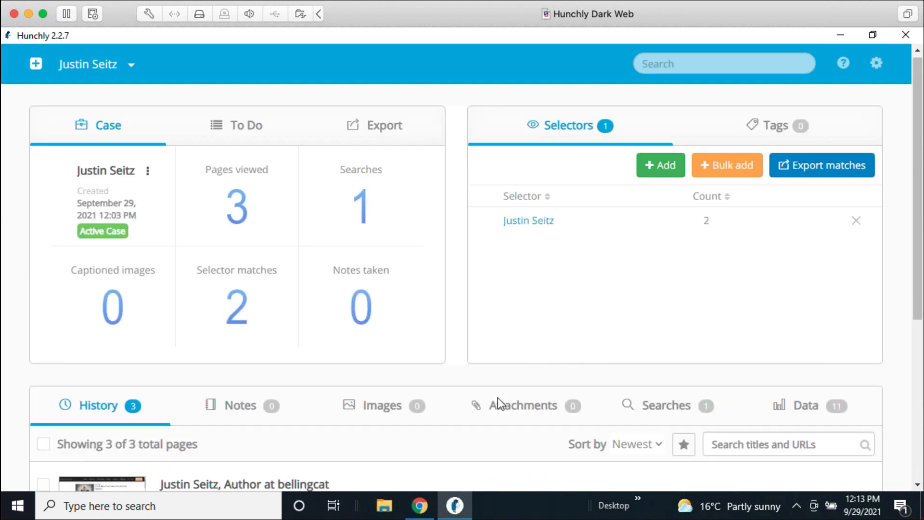
pyautogui.click(529, 226)
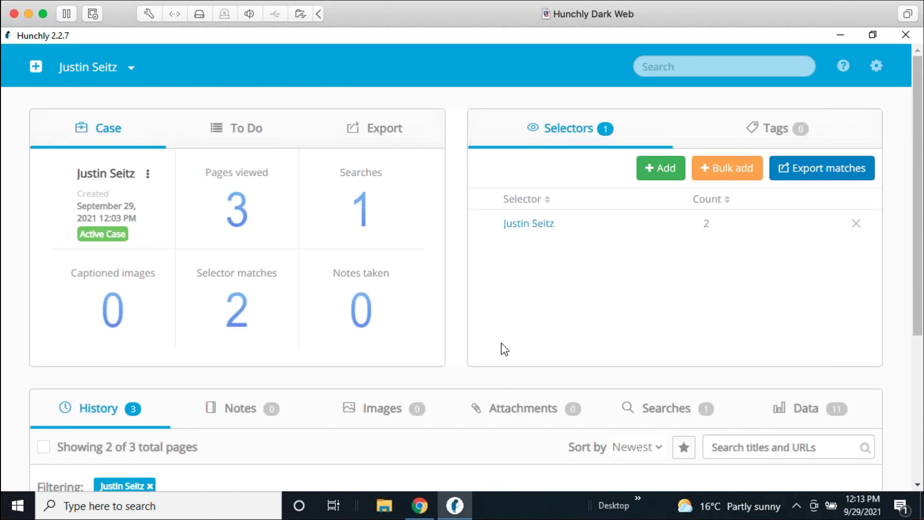
pyautogui.scroll(-5, 501, 343)
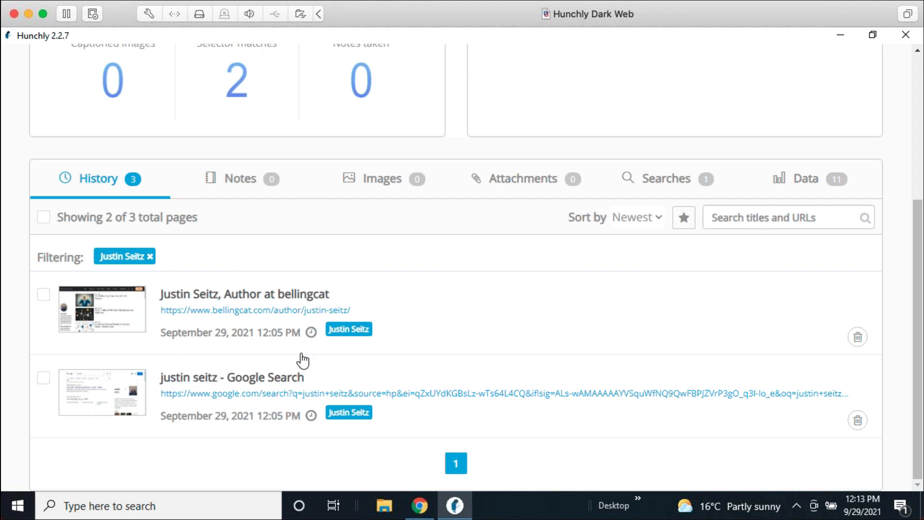
pyautogui.click(153, 263)
pyautogui.scroll(5, 502, 341)
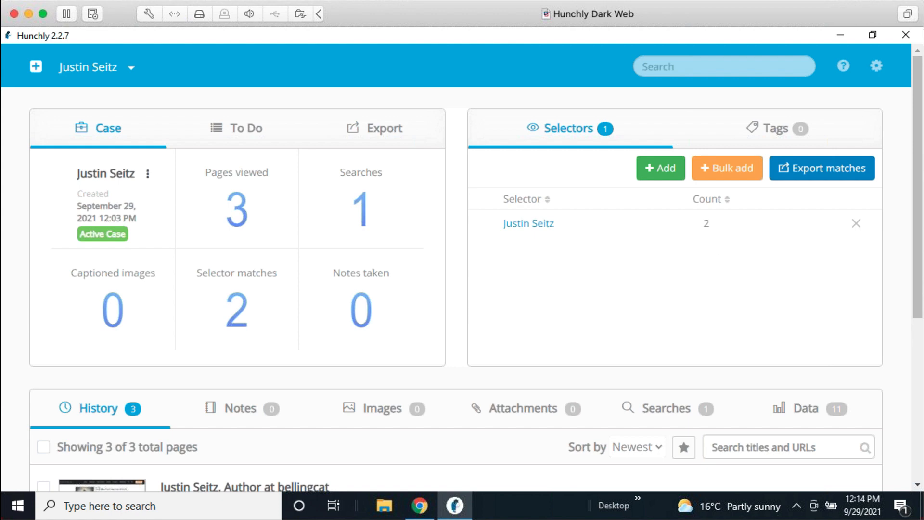
# - Filter the history by the subject's name selector once more to review the matching pages, and remove the filter
pyautogui.click(525, 224)
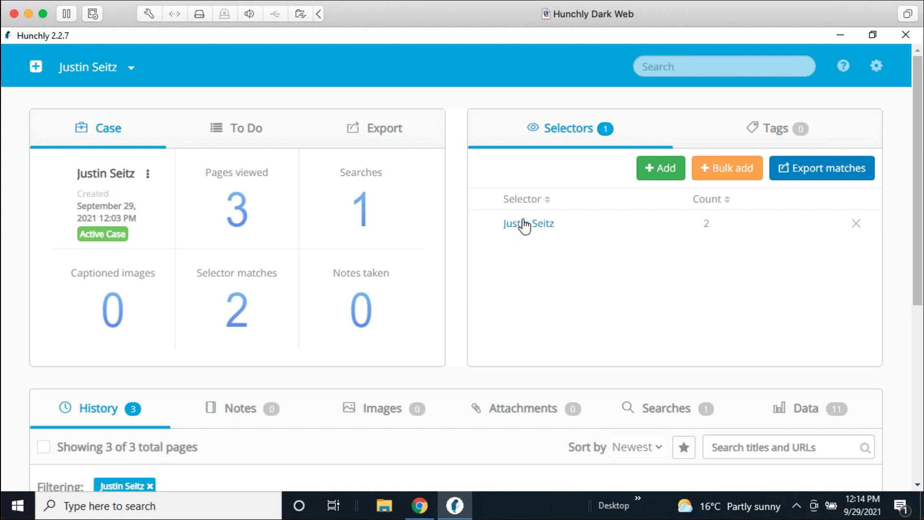
pyautogui.scroll(-5, 259, 396)
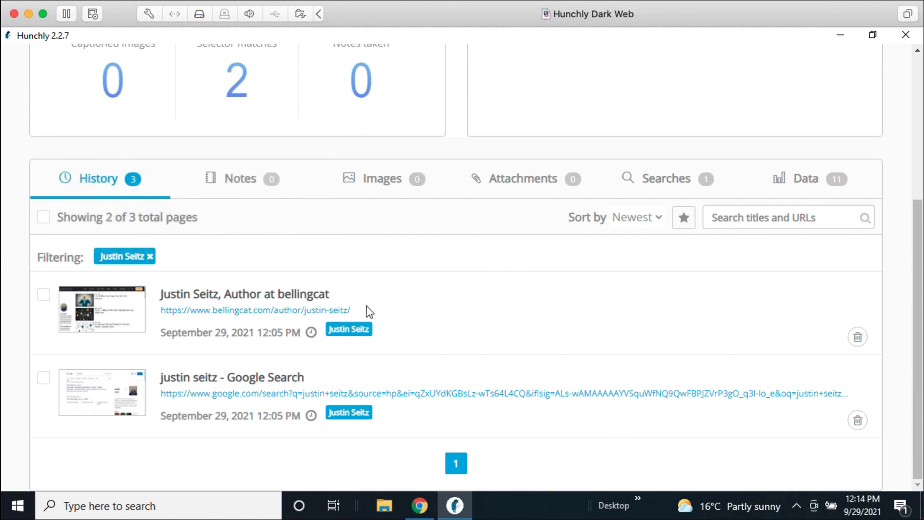
pyautogui.click(151, 257)
pyautogui.scroll(5, 559, 303)
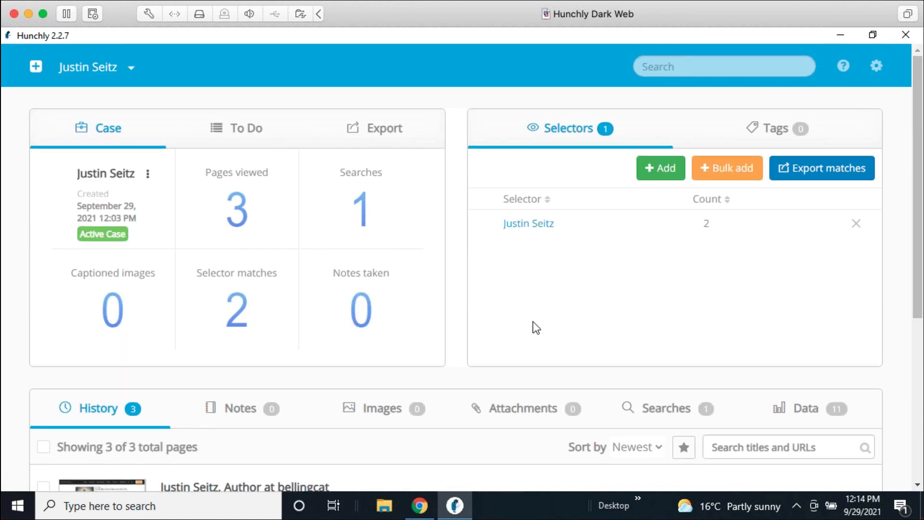
# - Switch to Chrome, go back to the Google results, and open the subject's LinkedIn profile
pyautogui.click(419, 505)
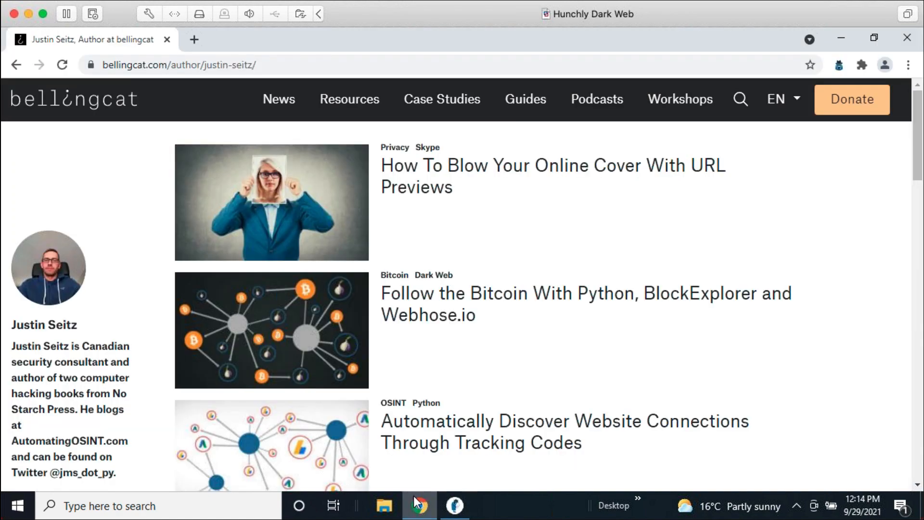
pyautogui.click(22, 68)
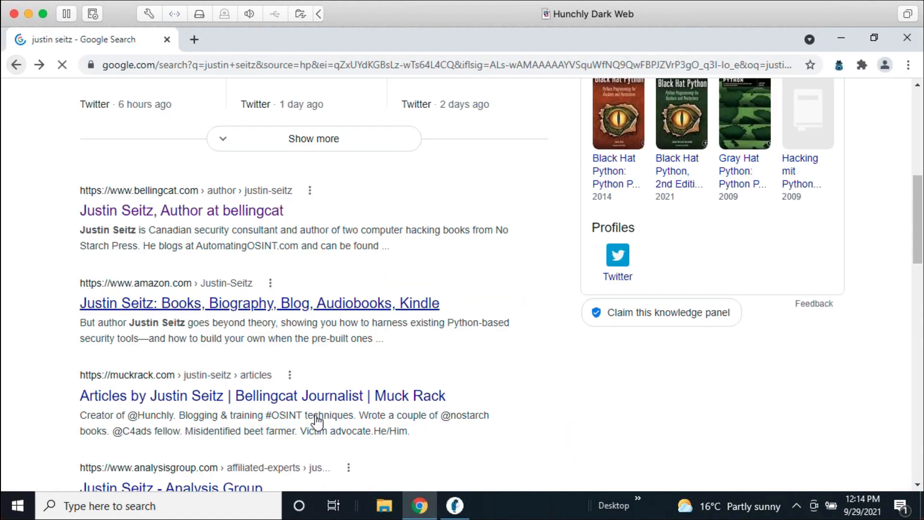
pyautogui.scroll(5, 424, 371)
pyautogui.click(392, 236)
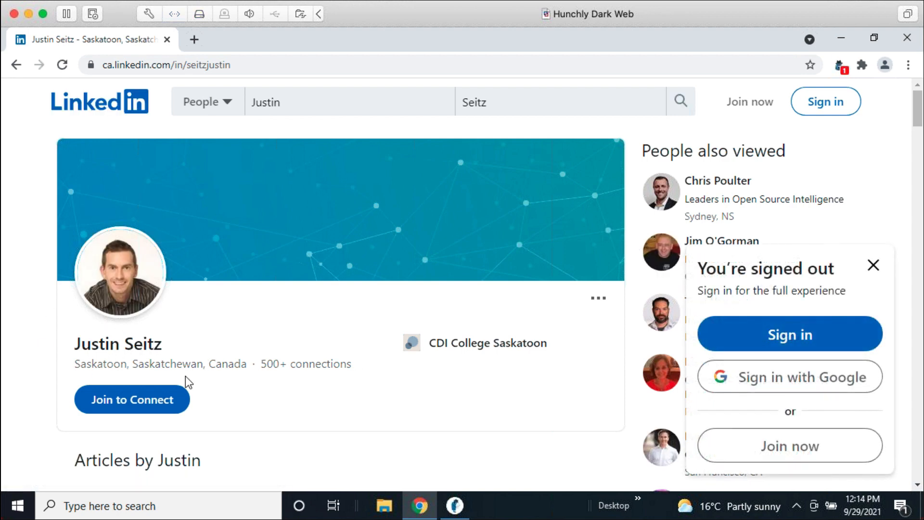
# - Switch to Hunchly and check the case history for the newly captured LinkedIn page and its selector label
pyautogui.click(455, 496)
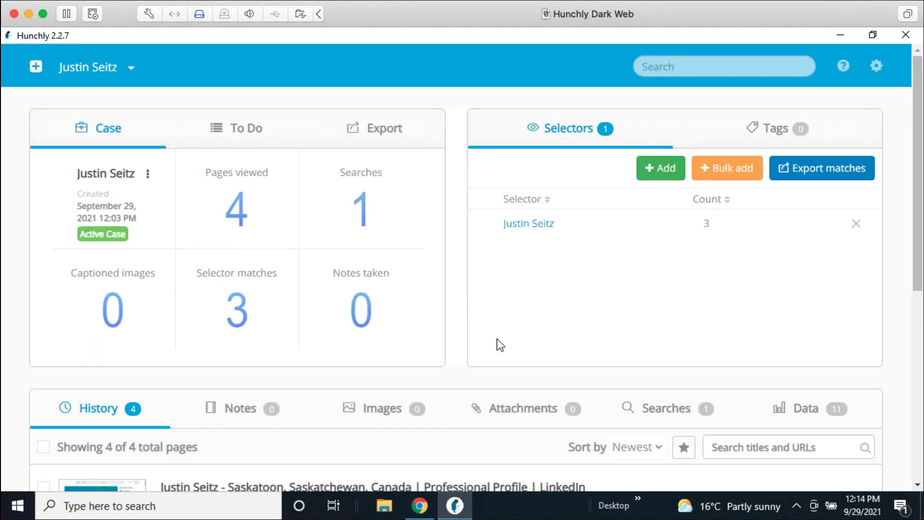
pyautogui.scroll(-3, 497, 339)
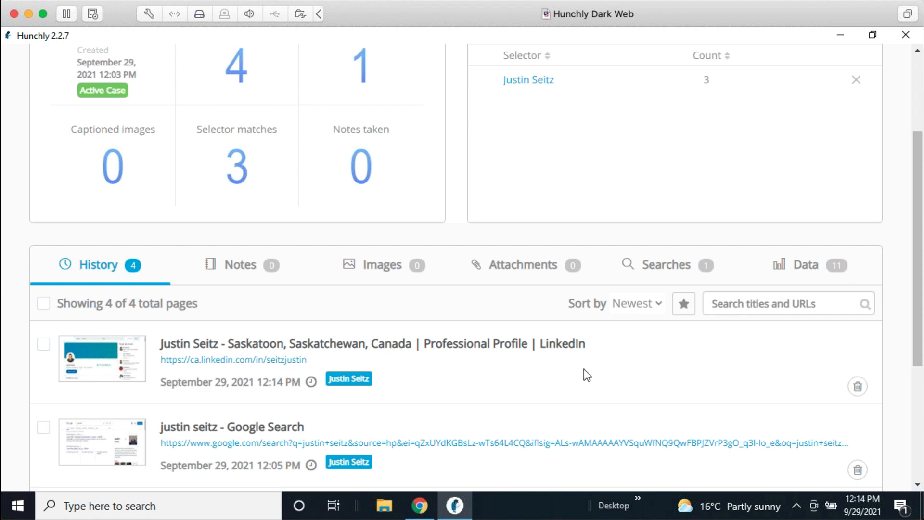
pyautogui.scroll(3, 575, 410)
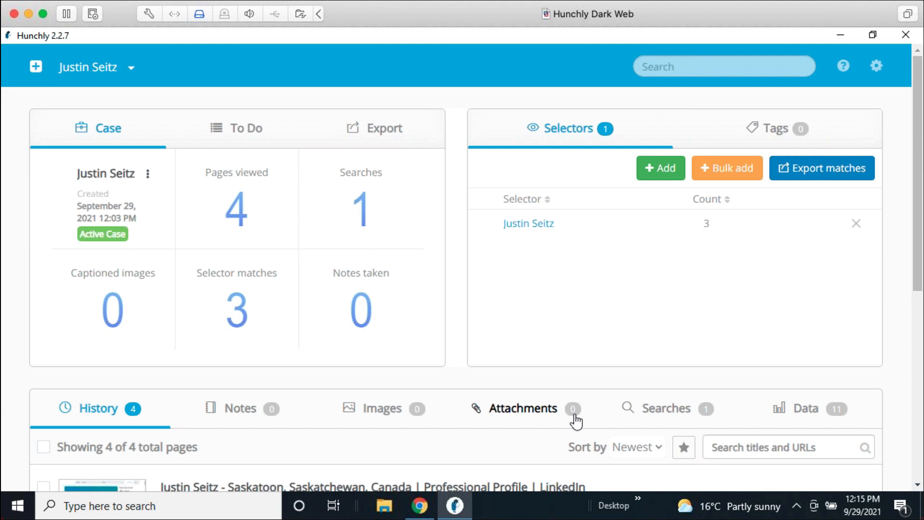
# - Add the subject's Twitter handle jms_dot_py as another selector
pyautogui.click(658, 172)
pyautogui.write('jms_d')
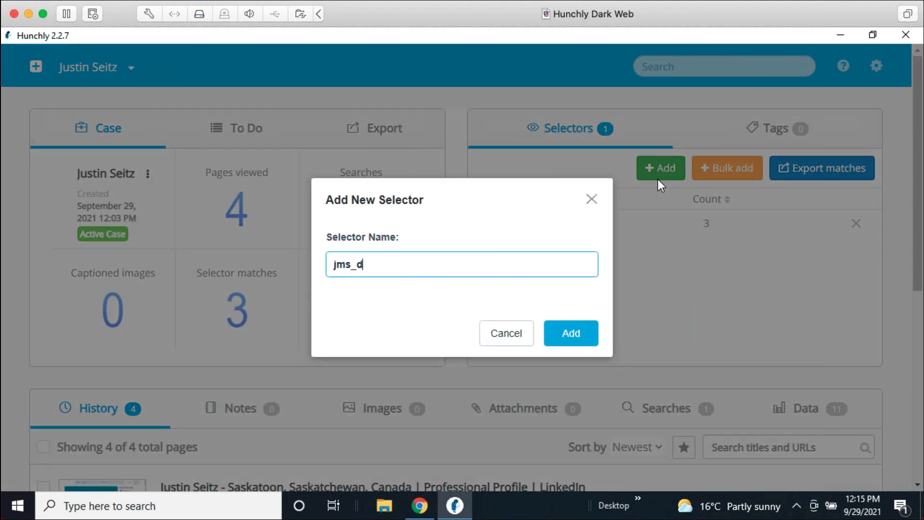
pyautogui.write('ot_py')
pyautogui.press('Return')
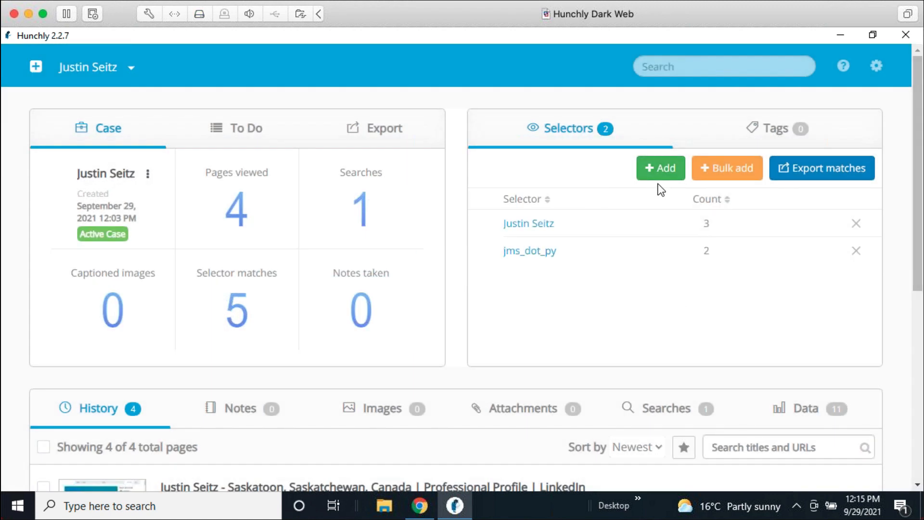
pyautogui.click(658, 177)
pyautogui.write('7777')
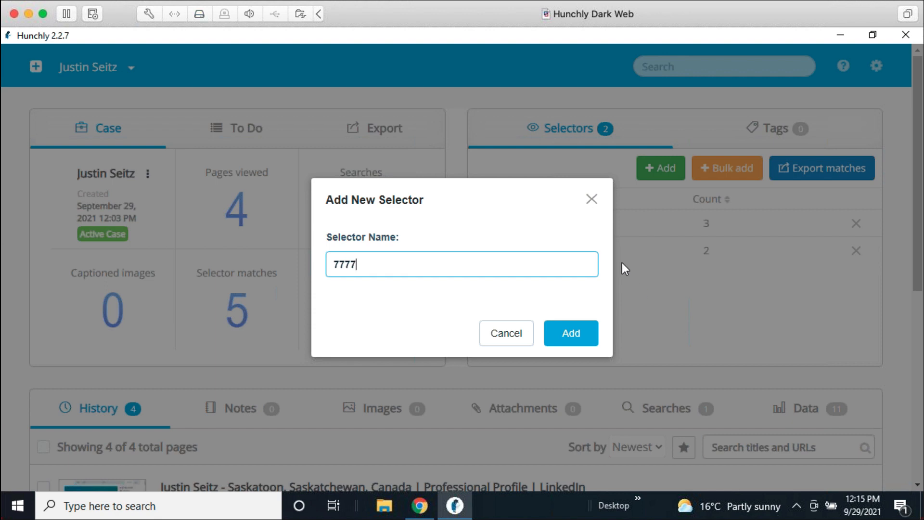
pyautogui.click(484, 342)
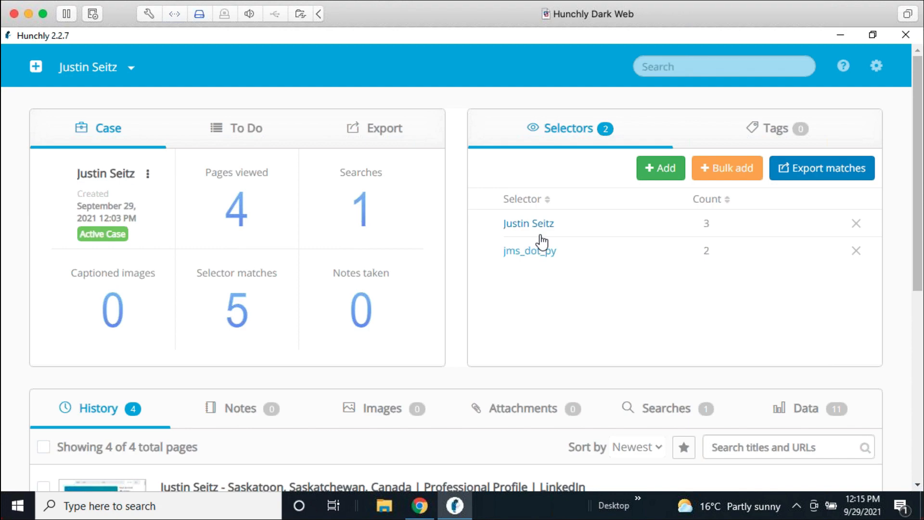
# - Review the case history and notes, and list all captured images that contain EXIF data
pyautogui.scroll(-7, 675, 344)
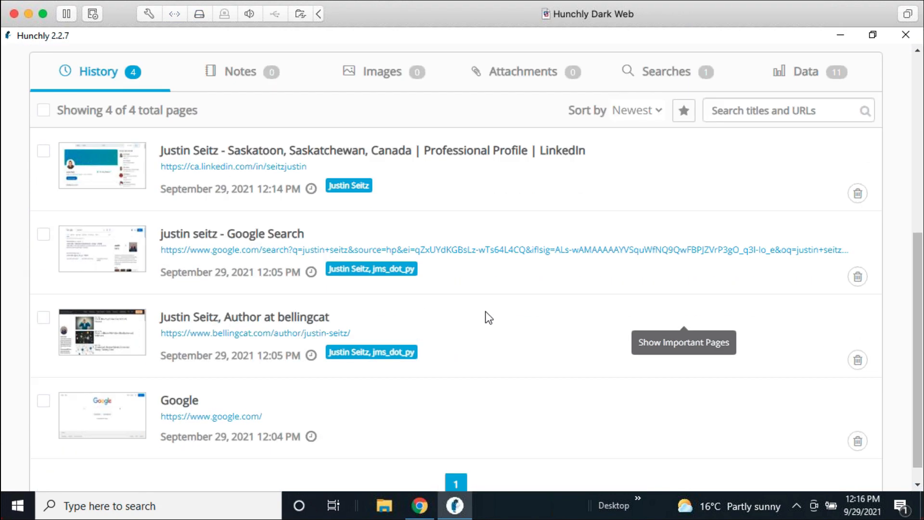
pyautogui.scroll(5, 697, 405)
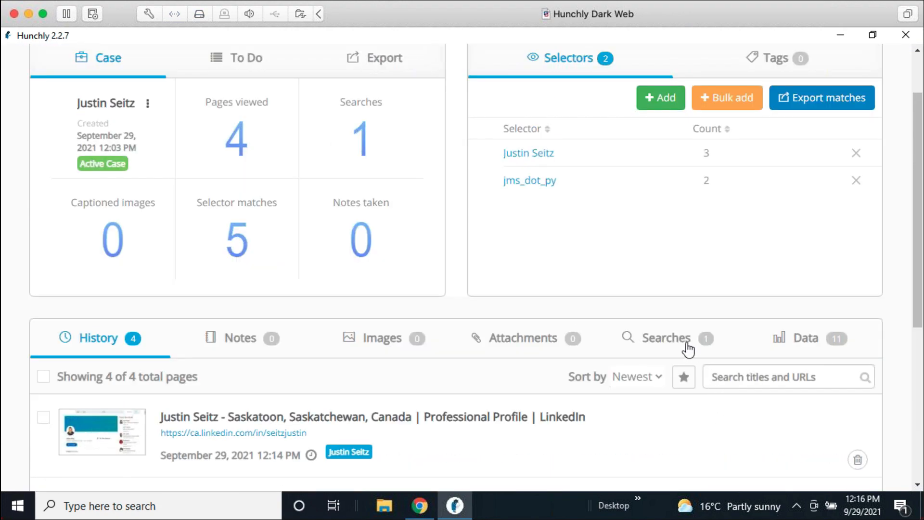
pyautogui.click(241, 337)
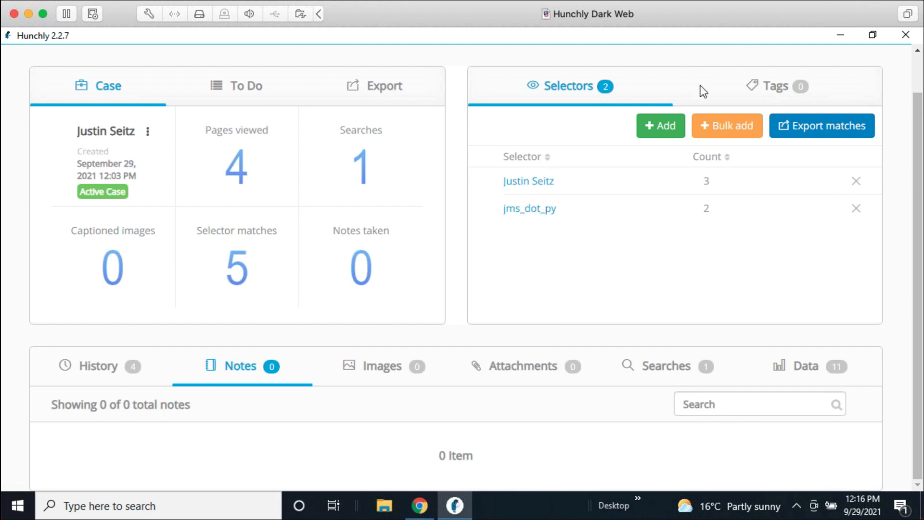
pyautogui.click(381, 366)
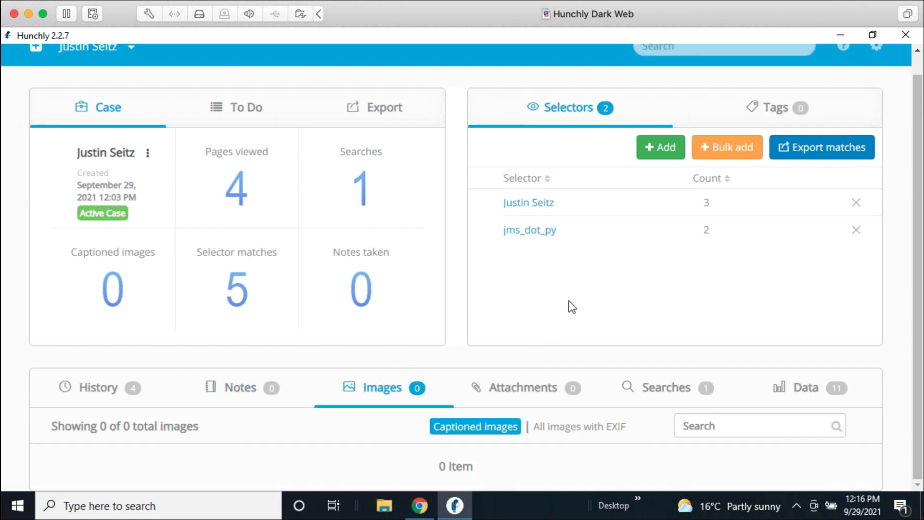
pyautogui.click(571, 427)
pyautogui.scroll(-4, 623, 392)
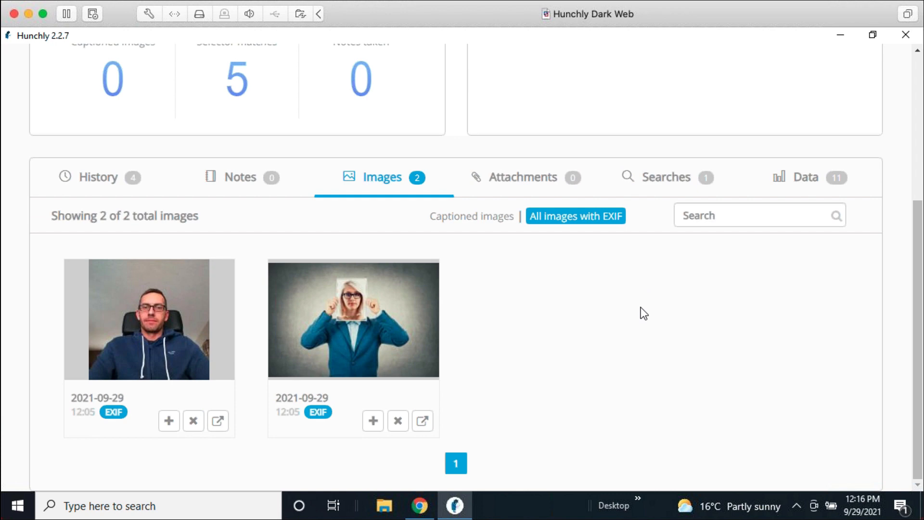
# - Switch to File Explorer and open the photos folder inside Documents\HunchlyData
pyautogui.click(385, 505)
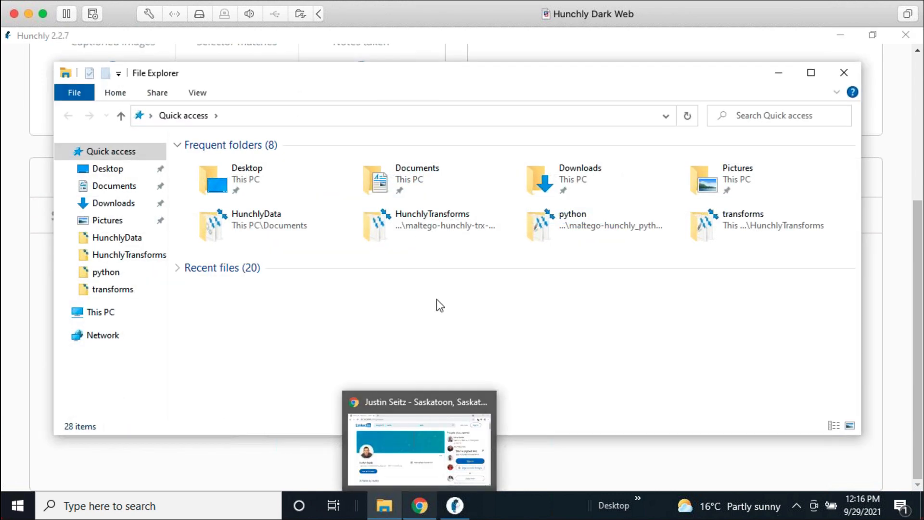
pyautogui.click(392, 195)
pyautogui.doubleClick(393, 197)
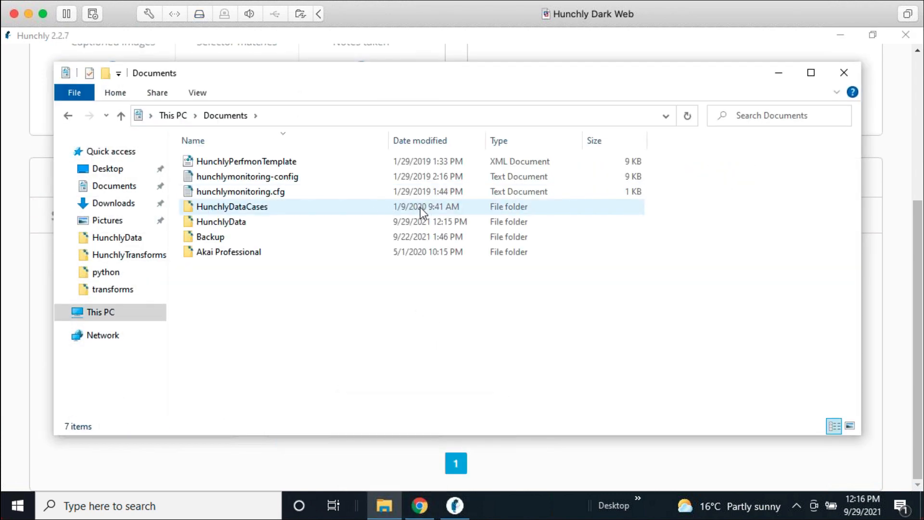
pyautogui.click(228, 225)
pyautogui.doubleClick(228, 226)
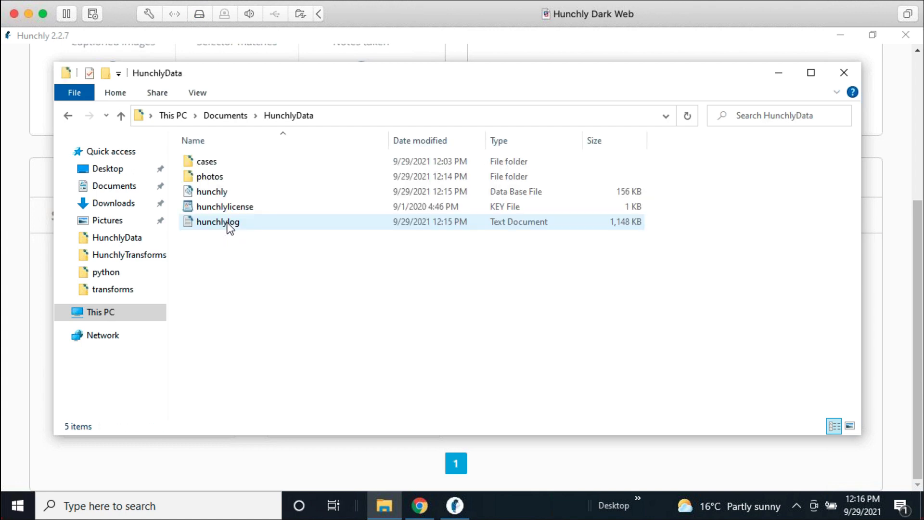
pyautogui.click(212, 178)
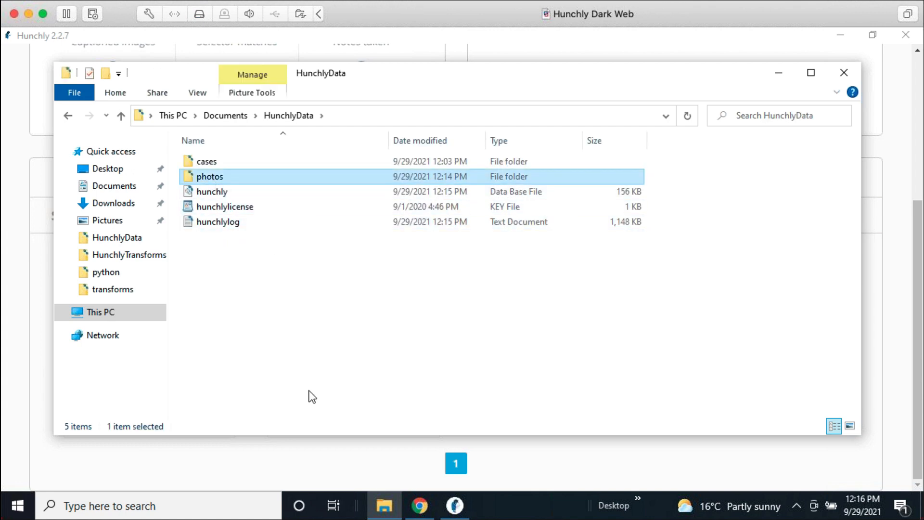
pyautogui.doubleClick(221, 178)
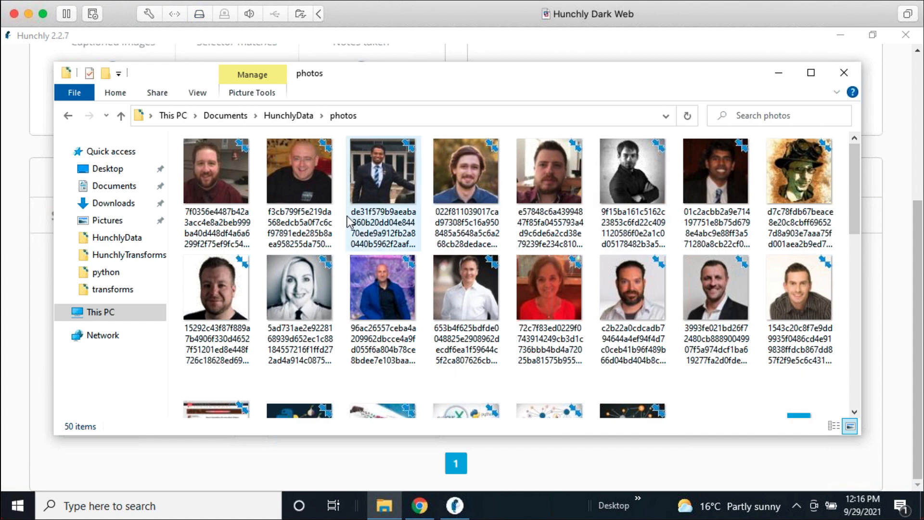
# - Look through the locally stored photos from start to end, and close the folder window
pyautogui.scroll(-3, 600, 243)
pyautogui.scroll(-5, 600, 243)
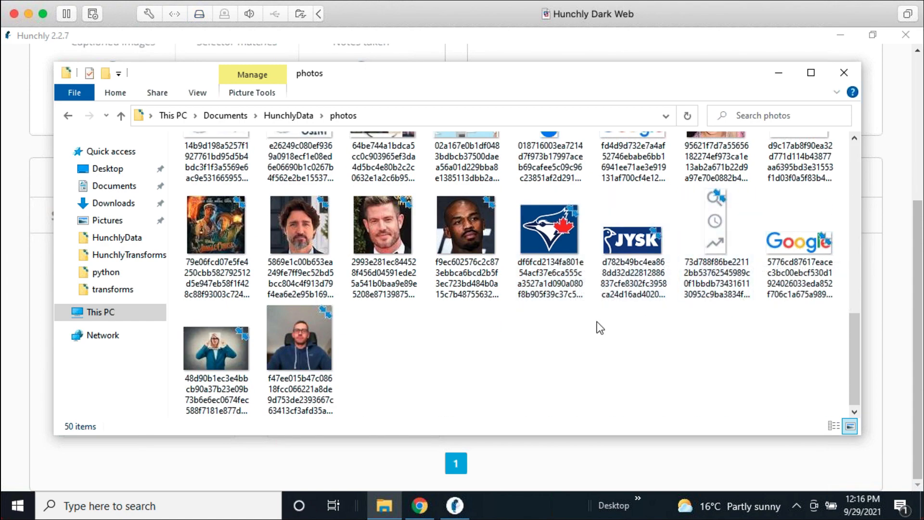
pyautogui.scroll(6, 602, 332)
pyautogui.scroll(2, 602, 334)
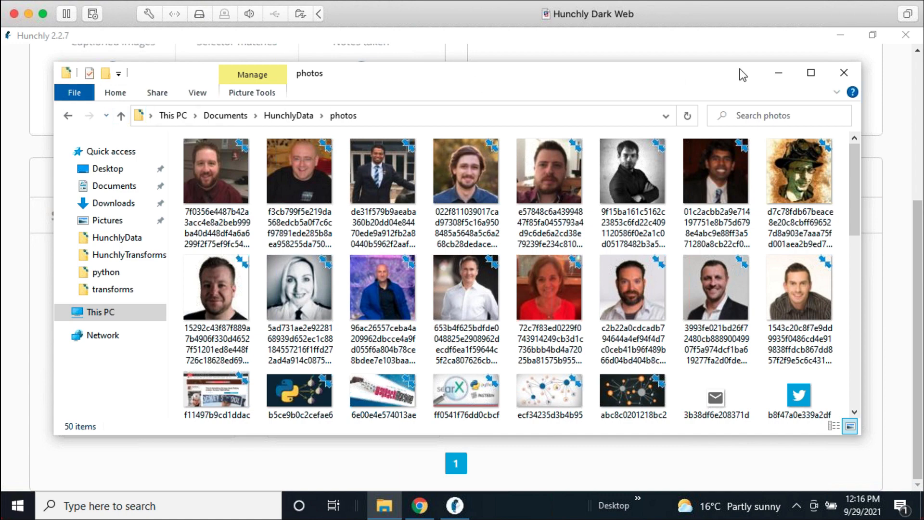
pyautogui.click(835, 76)
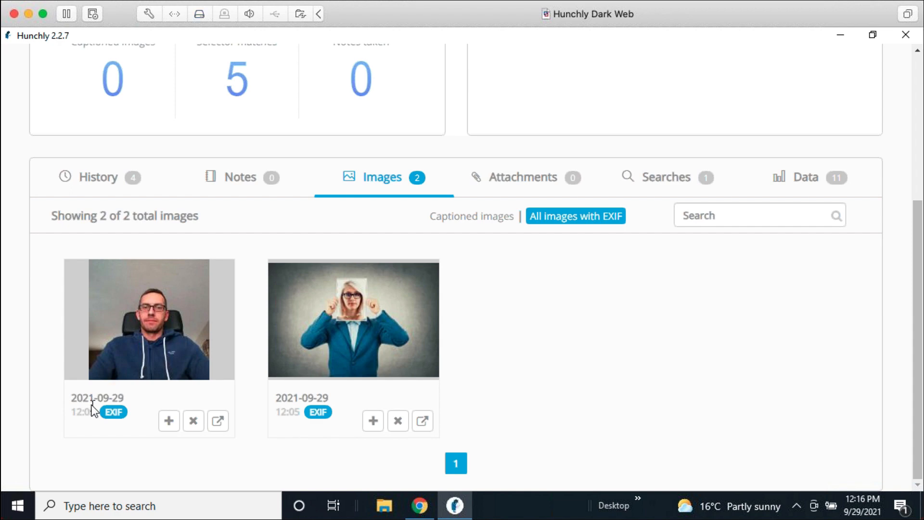
# - Examine the EXIF details of the first image, including the camera make, model and software, and dismiss them
pyautogui.moveTo(118, 412)
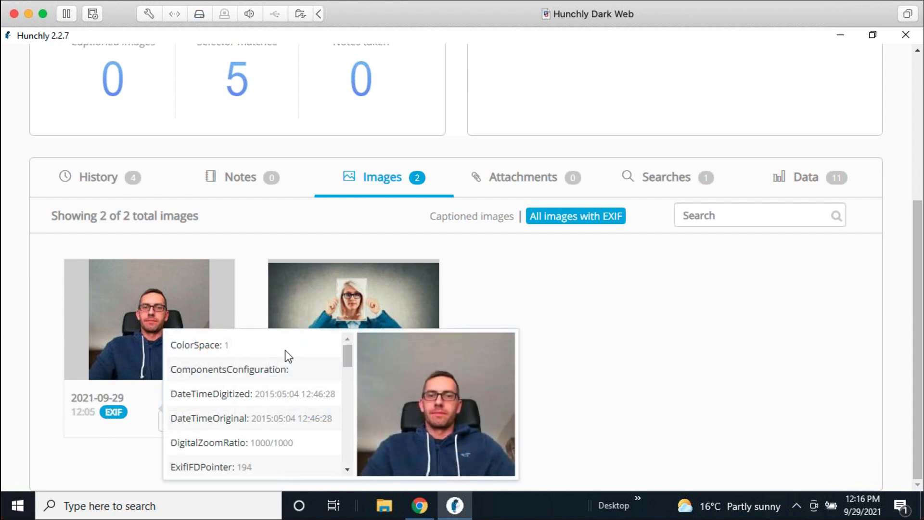
pyautogui.scroll(-1, 230, 391)
pyautogui.scroll(-3, 230, 391)
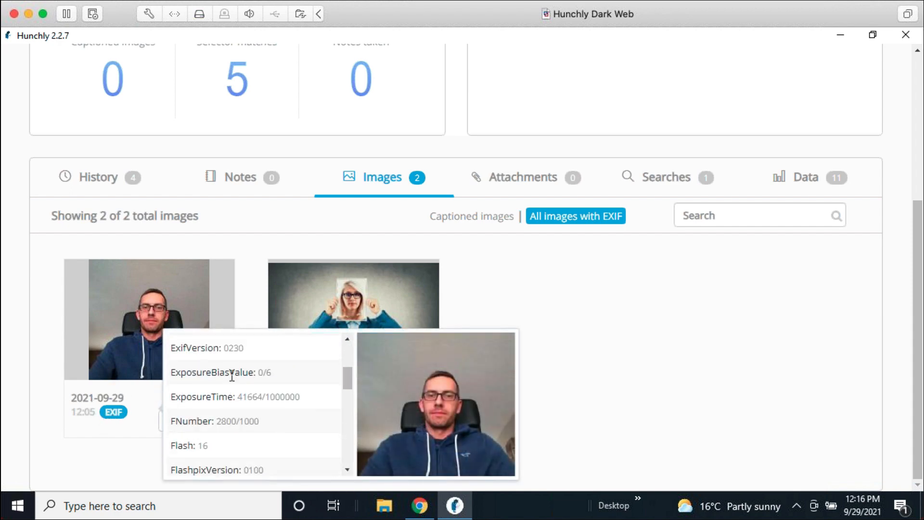
pyautogui.scroll(-3, 227, 404)
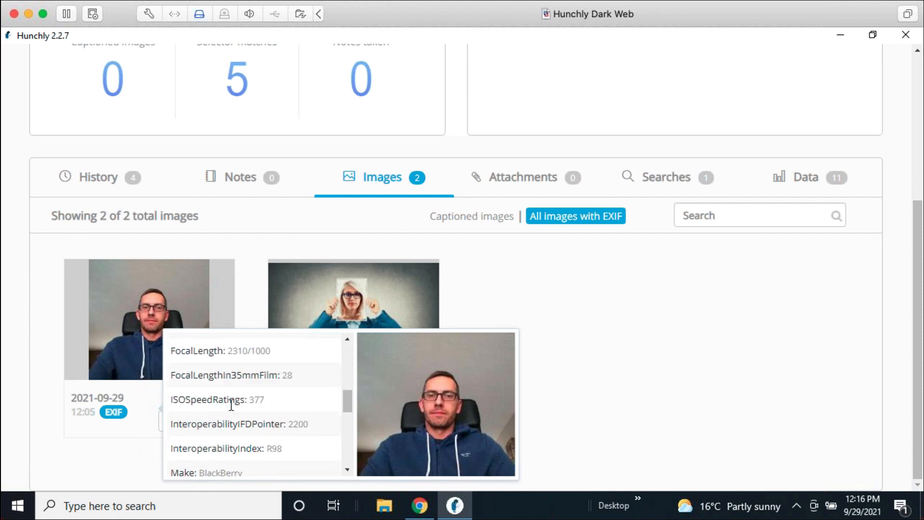
pyautogui.scroll(-3, 226, 407)
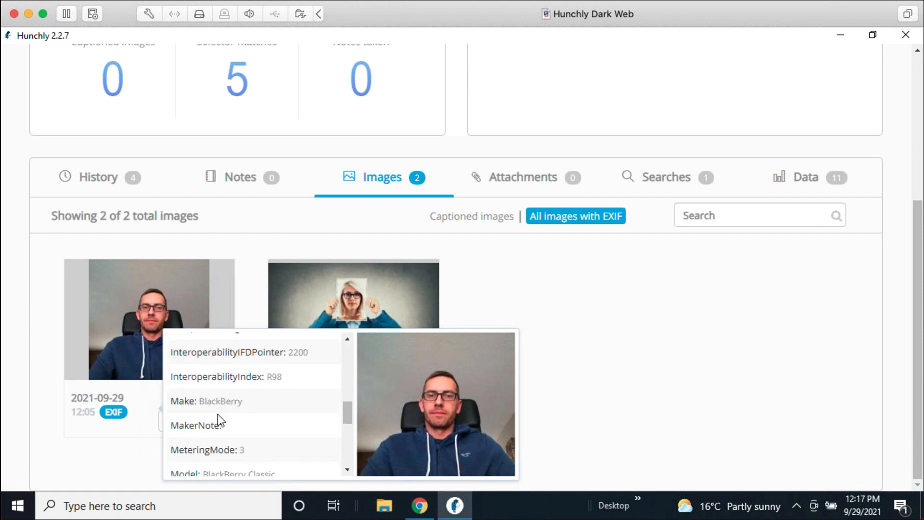
pyautogui.scroll(-3, 218, 415)
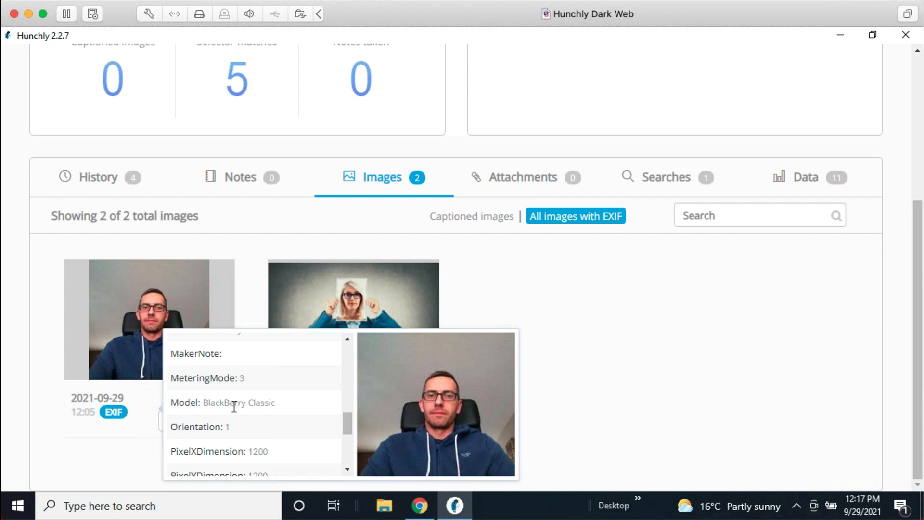
pyautogui.scroll(-3, 258, 403)
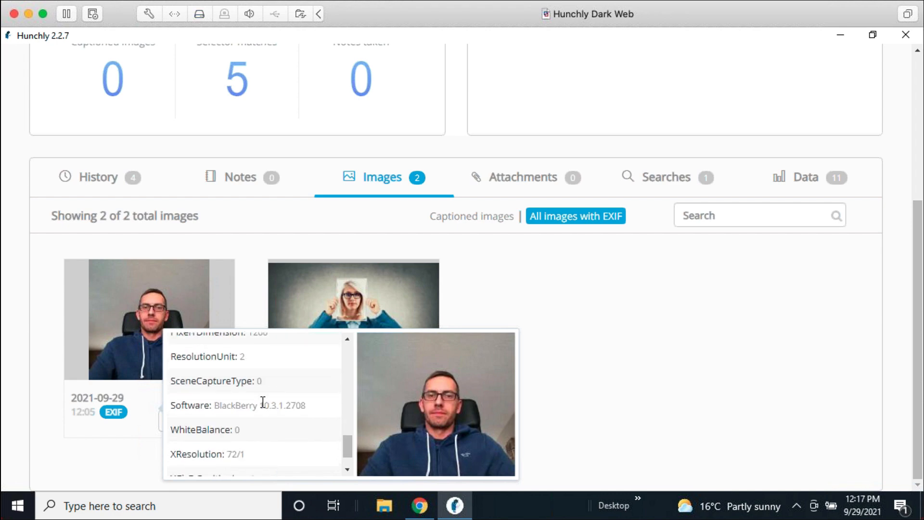
pyautogui.click(590, 375)
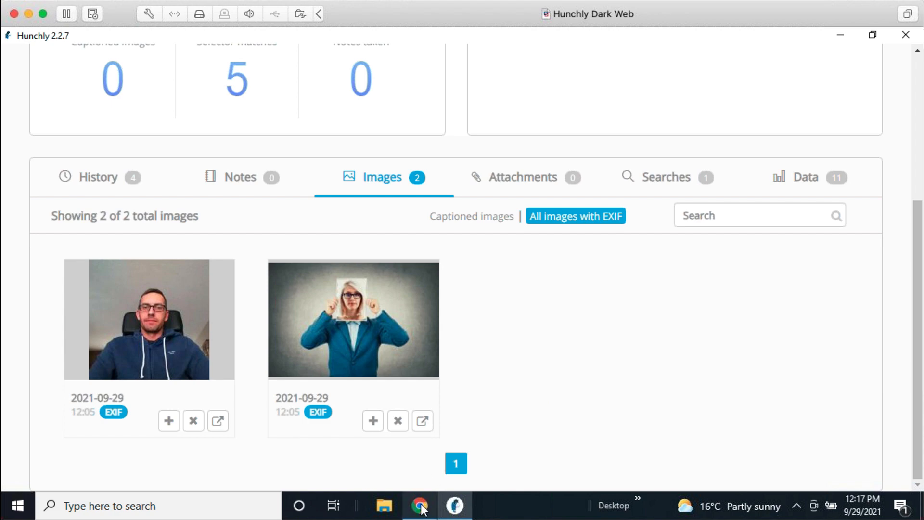
# - Open the case's extracted data and trace the Google Analytics tracking code to the page containing it
pyautogui.moveTo(419, 506)
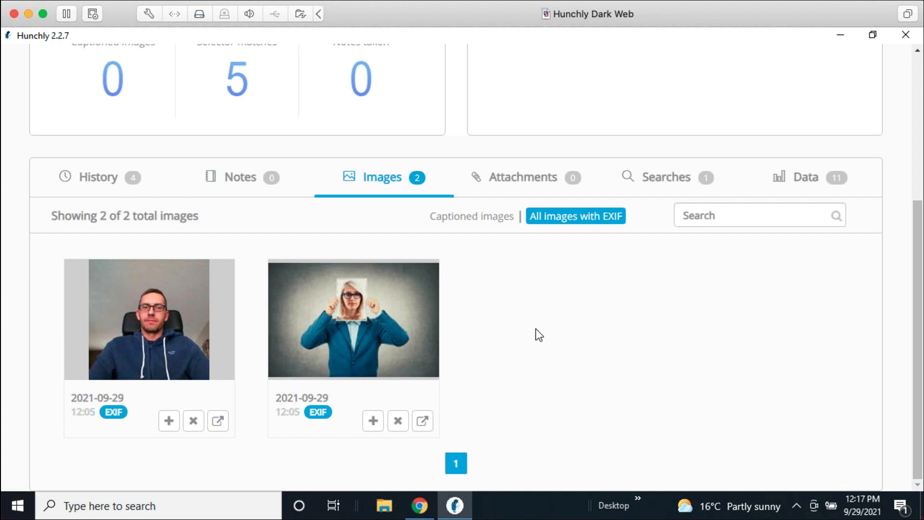
pyautogui.scroll(5, 589, 369)
pyautogui.scroll(-5, 588, 368)
pyautogui.click(791, 195)
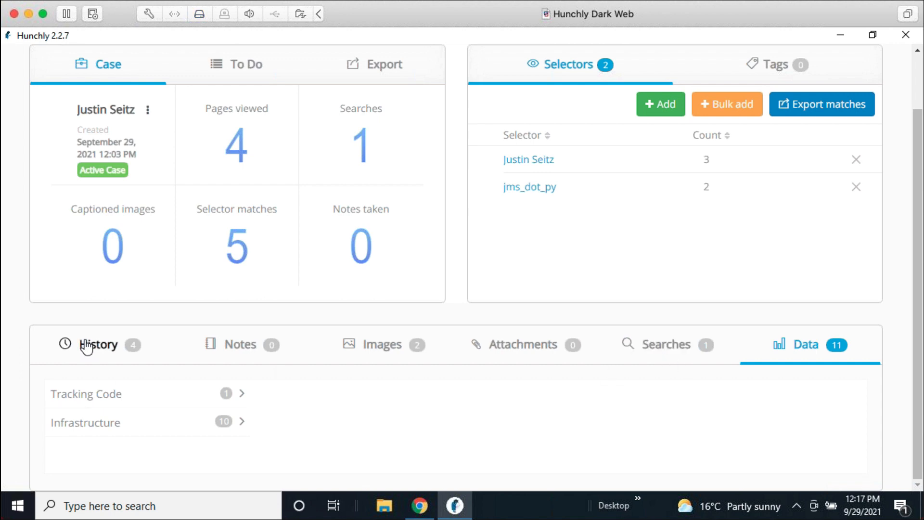
pyautogui.click(108, 395)
pyautogui.click(279, 397)
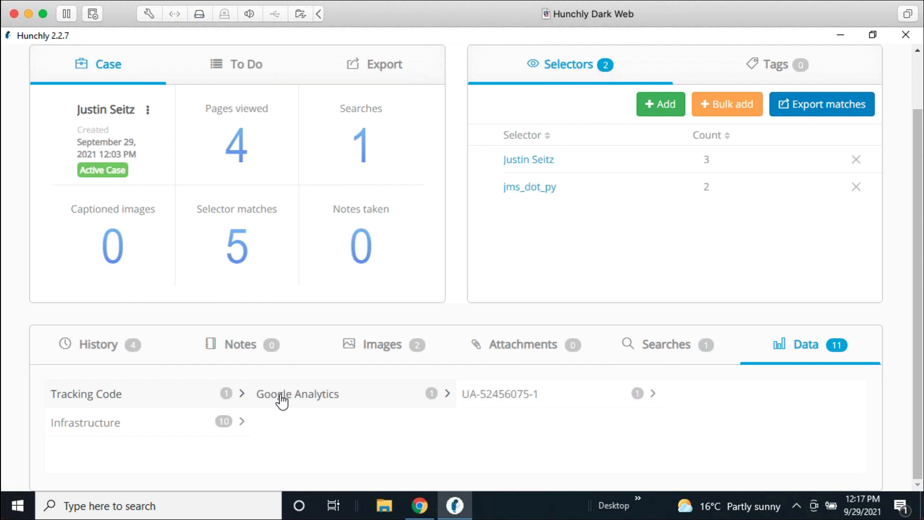
pyautogui.click(558, 399)
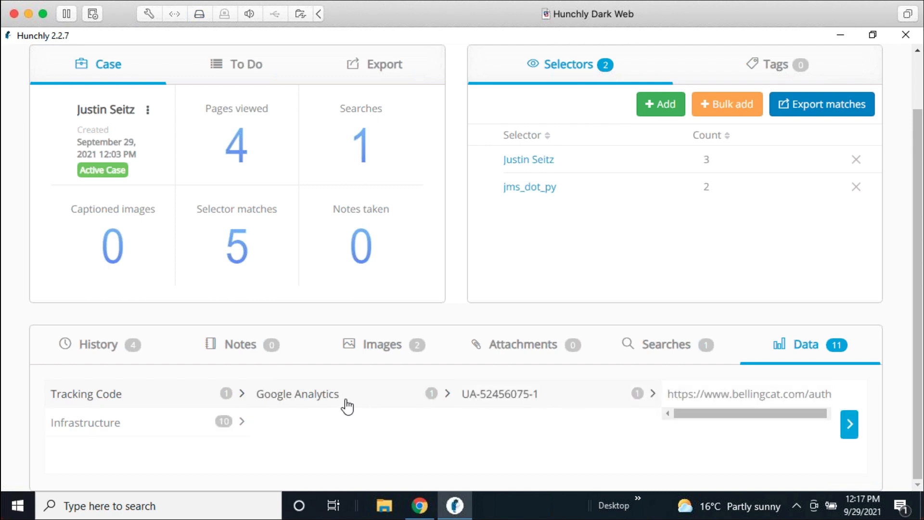
# - Show the infrastructure data's IP address types, and trace the Google Analytics code to its source page again
pyautogui.click(117, 424)
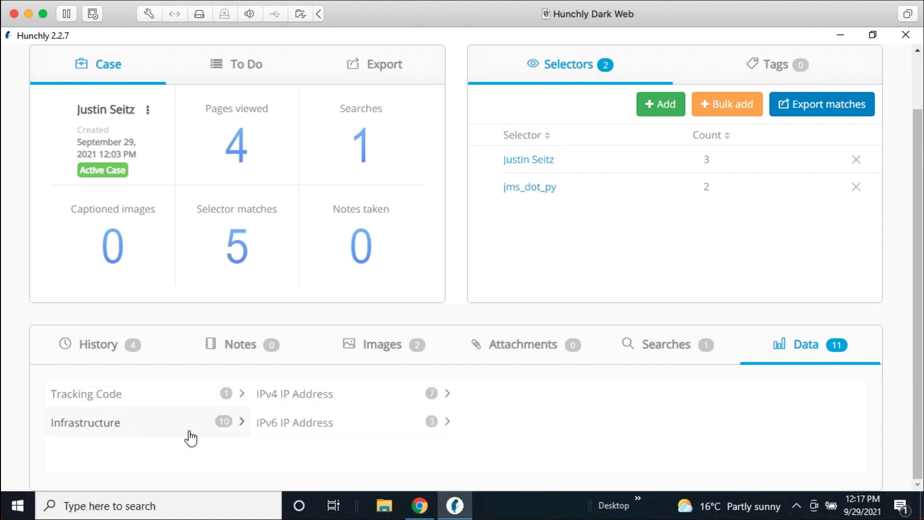
pyautogui.click(164, 400)
pyautogui.click(340, 396)
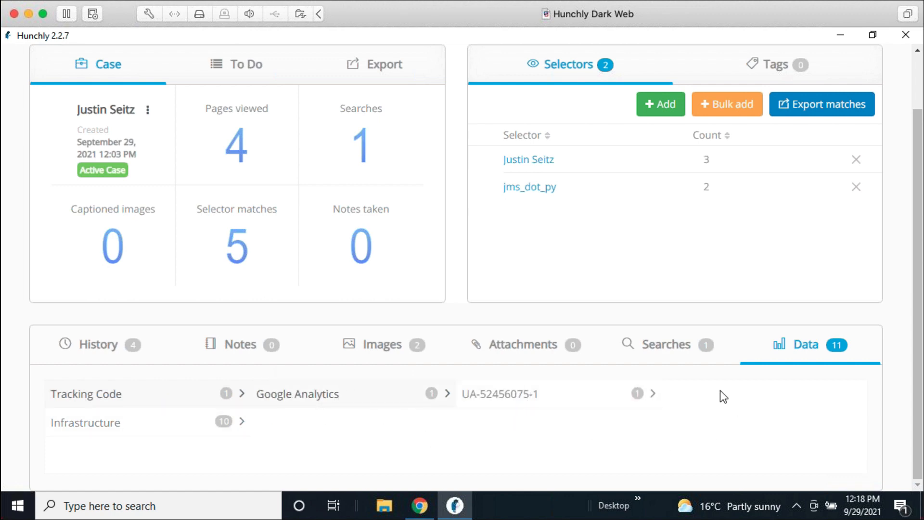
pyautogui.click(577, 396)
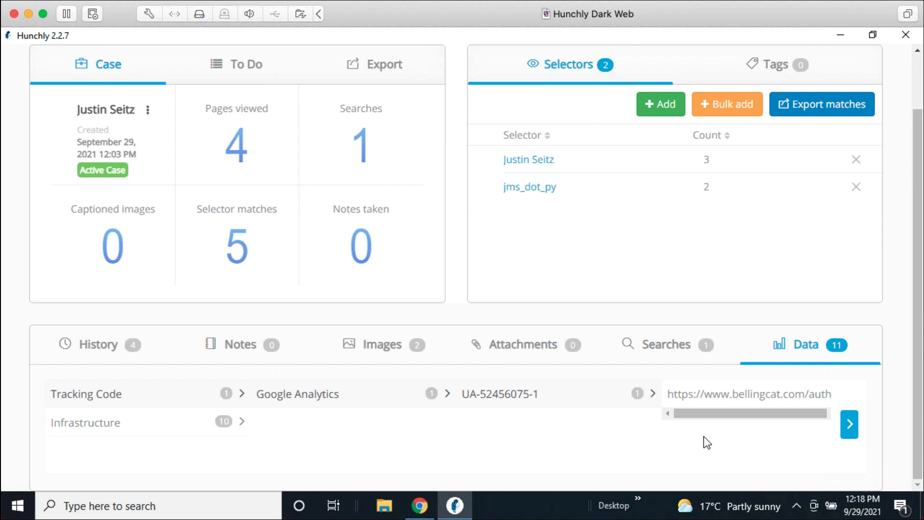
pyautogui.scroll(2, 704, 436)
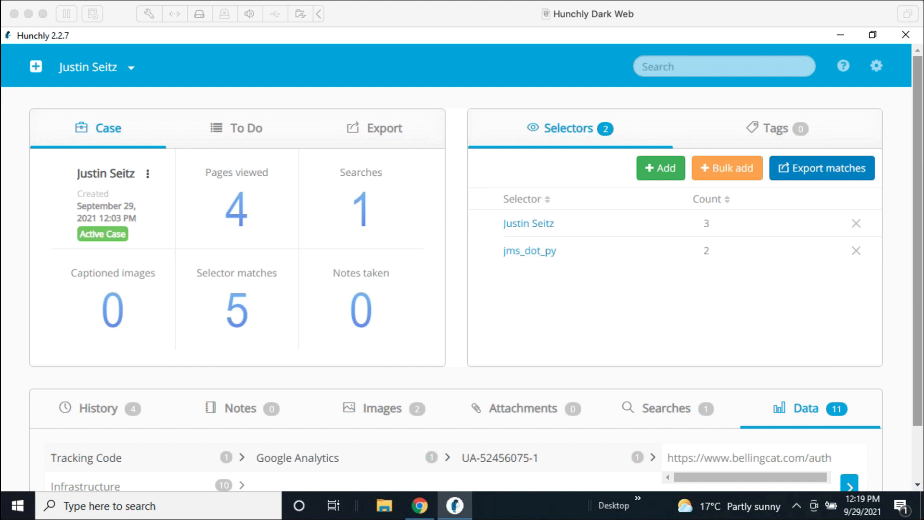
# - Switch to Chrome and turn off page capture in the Hunchly extension
pyautogui.click(386, 22)
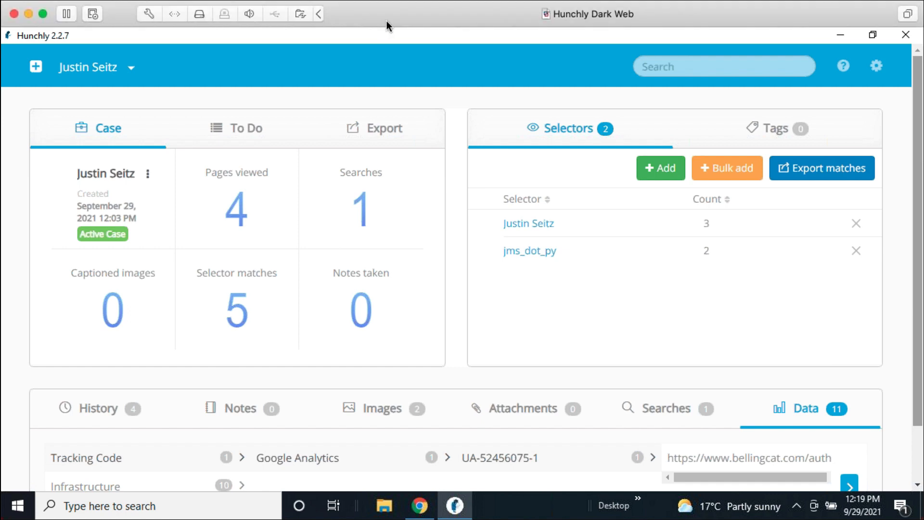
pyautogui.click(419, 505)
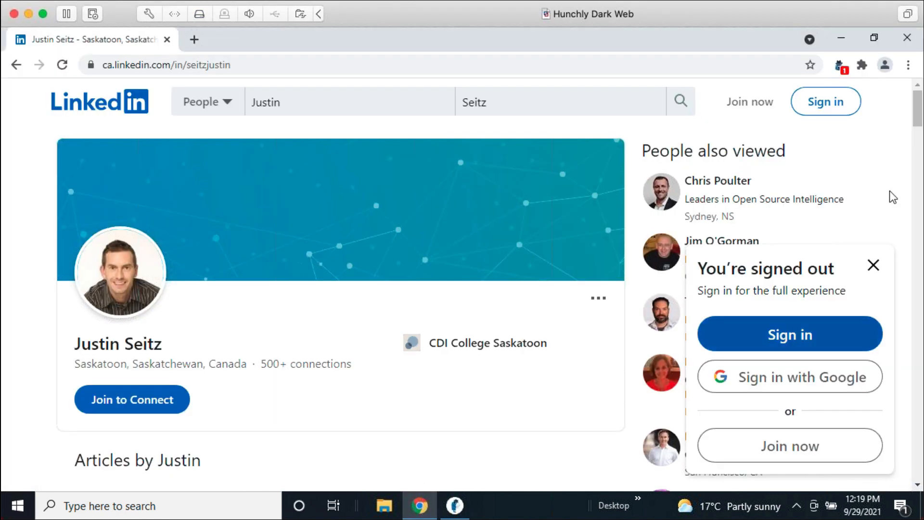
pyautogui.click(840, 65)
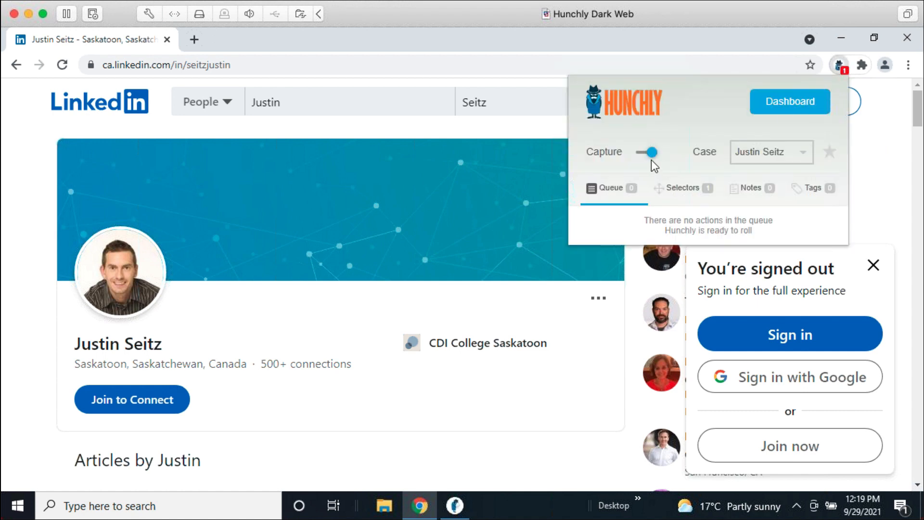
pyautogui.click(645, 152)
# - Open the YouTube channel at youtube.com/c/hunchly and browse its uploaded videos
pyautogui.click(289, 63)
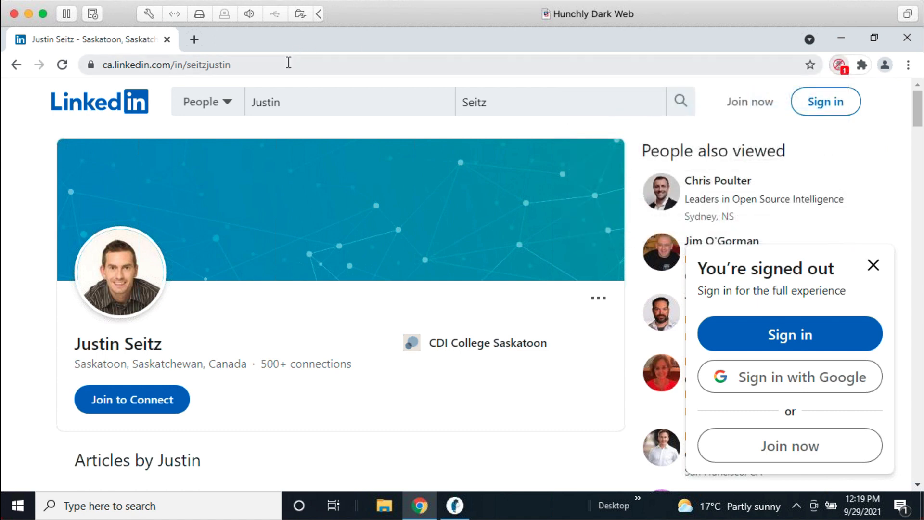
pyautogui.write('youtube.com/c/')
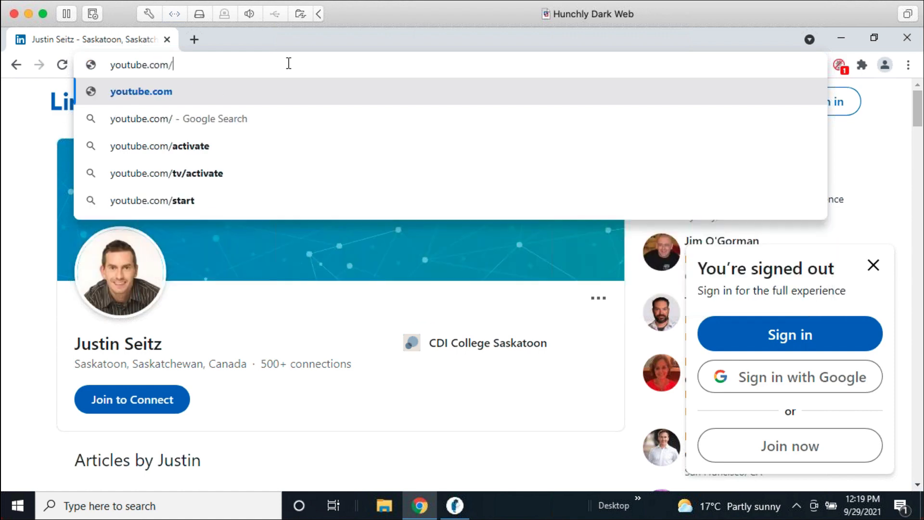
pyautogui.write('hunchly')
pyautogui.press('Return')
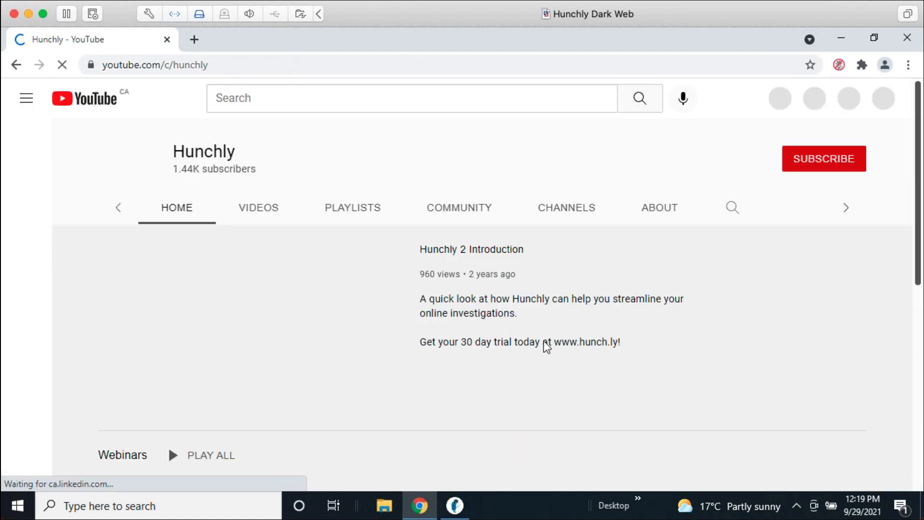
pyautogui.click(236, 211)
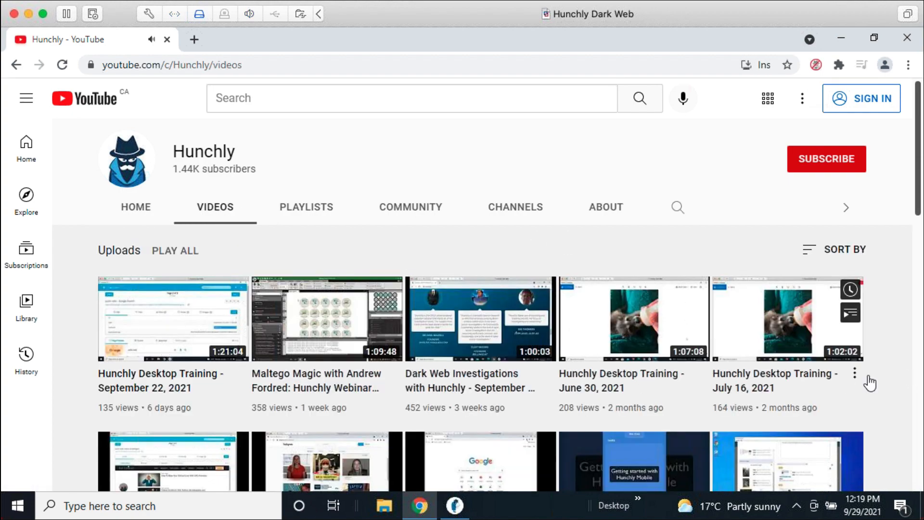
pyautogui.scroll(-1, 757, 362)
pyautogui.scroll(-5, 758, 362)
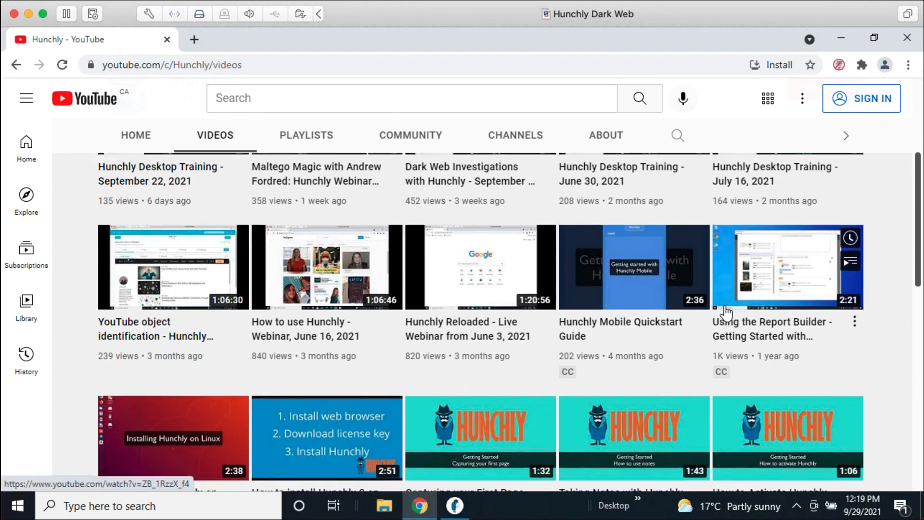
pyautogui.scroll(4, 726, 314)
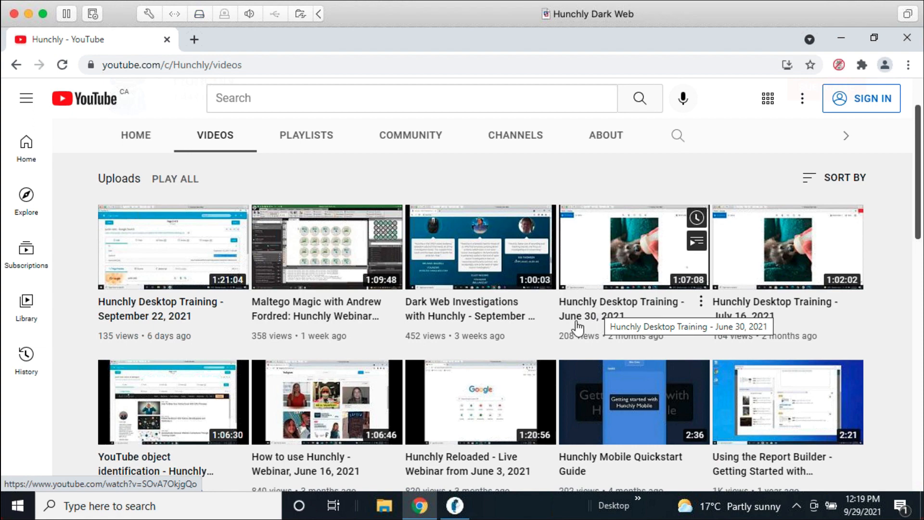
# - Go to support.hunch.ly and look through the Getting Started articles
pyautogui.click(308, 71)
pyautogui.write('suppor')
pyautogui.press('Return')
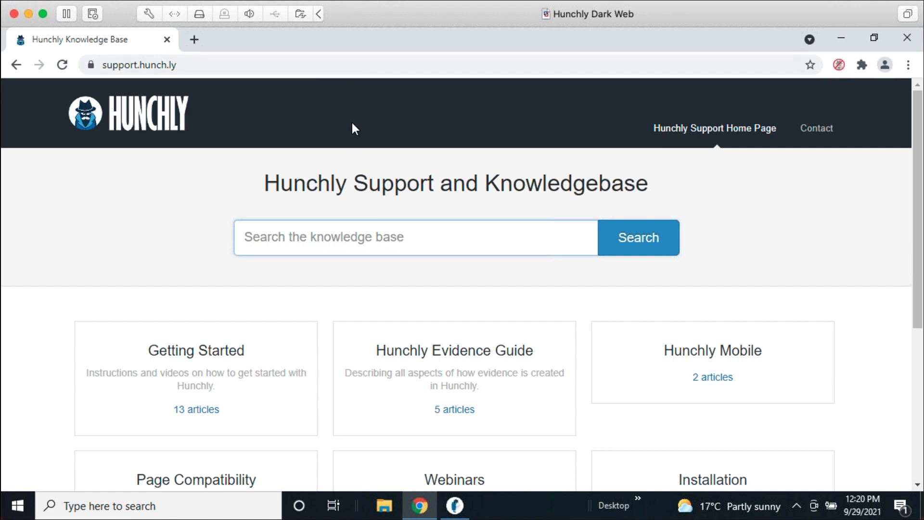
pyautogui.click(146, 367)
pyautogui.scroll(-5, 537, 244)
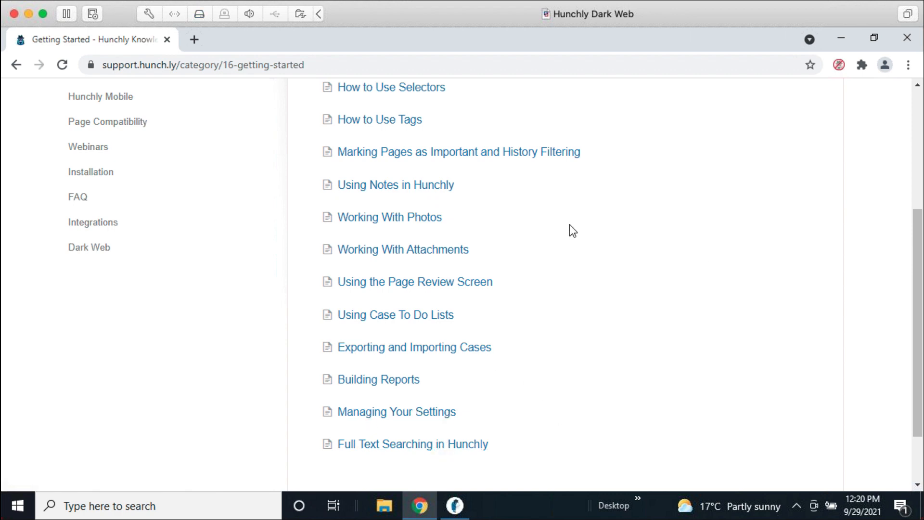
# - Open the How to Use Selectors article and look over its topics and embedded video
pyautogui.scroll(5, 566, 238)
pyautogui.click(404, 306)
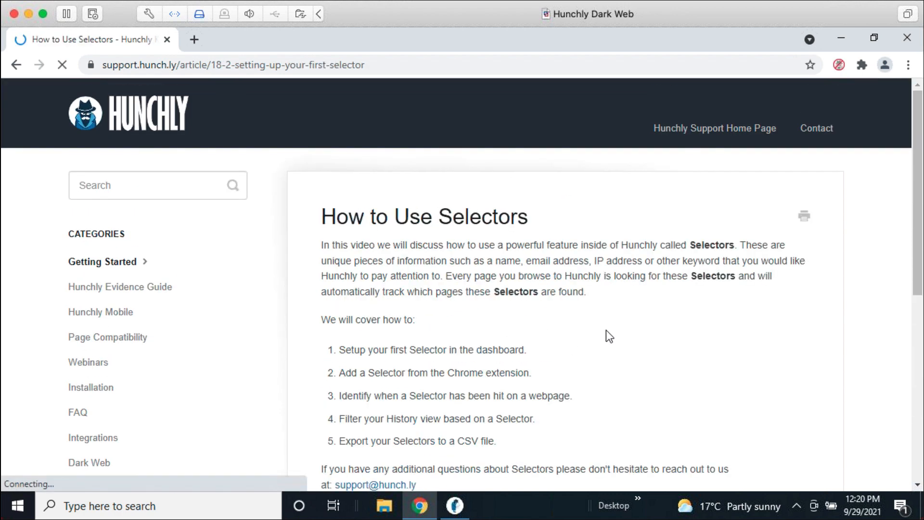
pyautogui.scroll(-3, 606, 330)
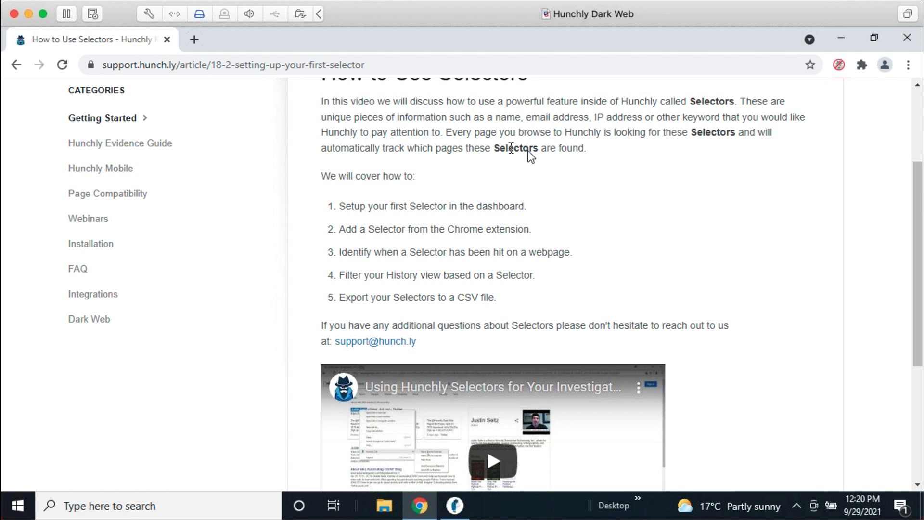
pyautogui.scroll(-3, 671, 239)
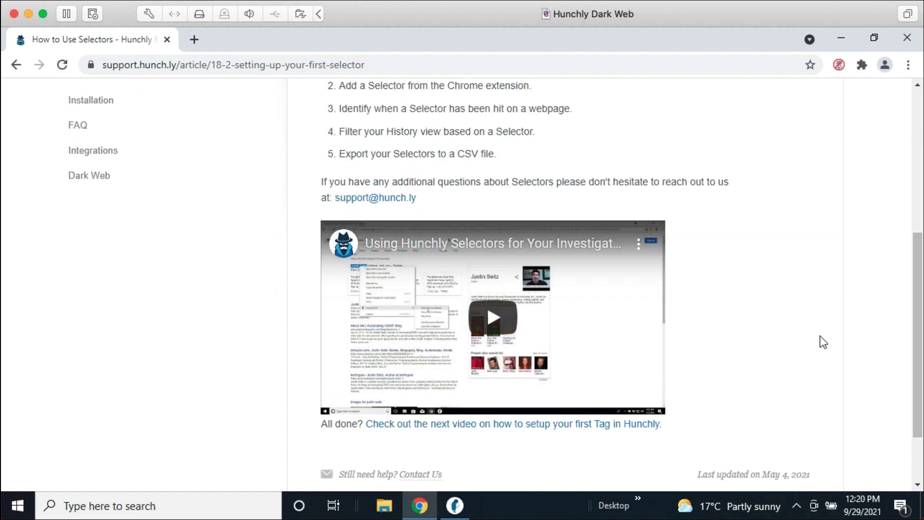
pyautogui.scroll(6, 822, 338)
# - Visit hunchly.training to look over the course listings, and close Chrome
pyautogui.hotkey('ctrl', 'l')
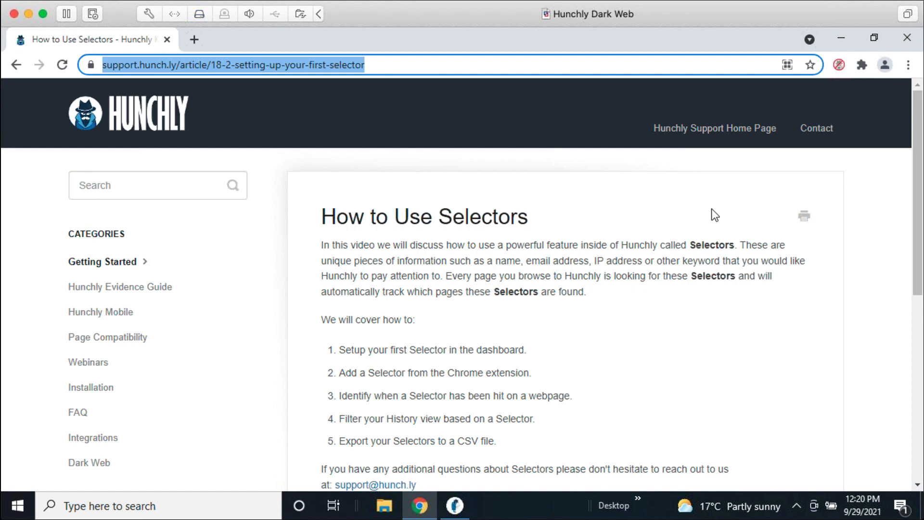
pyautogui.write('hunchly.trai')
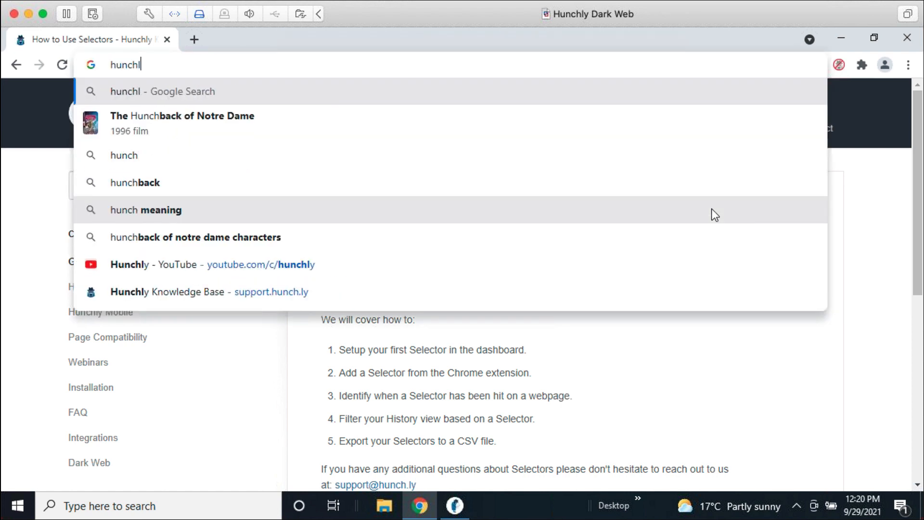
pyautogui.write('ning')
pyautogui.press('Return')
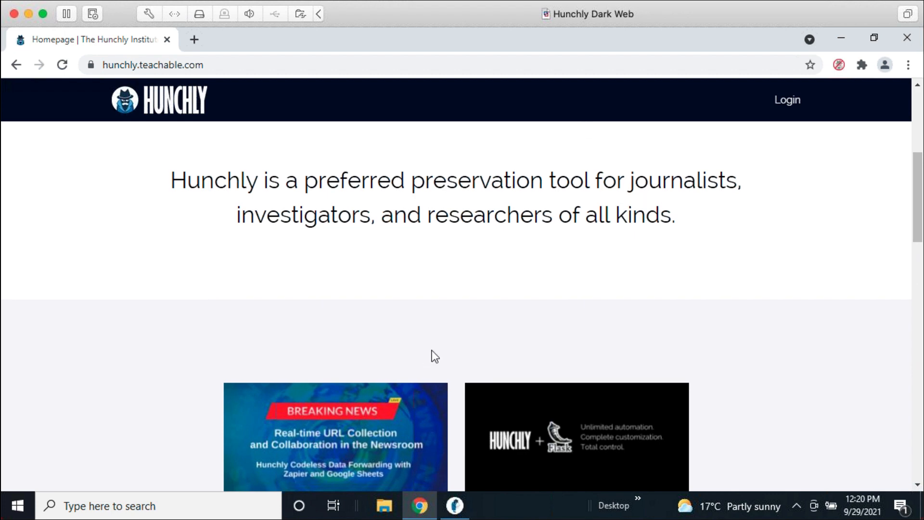
pyautogui.scroll(-5, 432, 355)
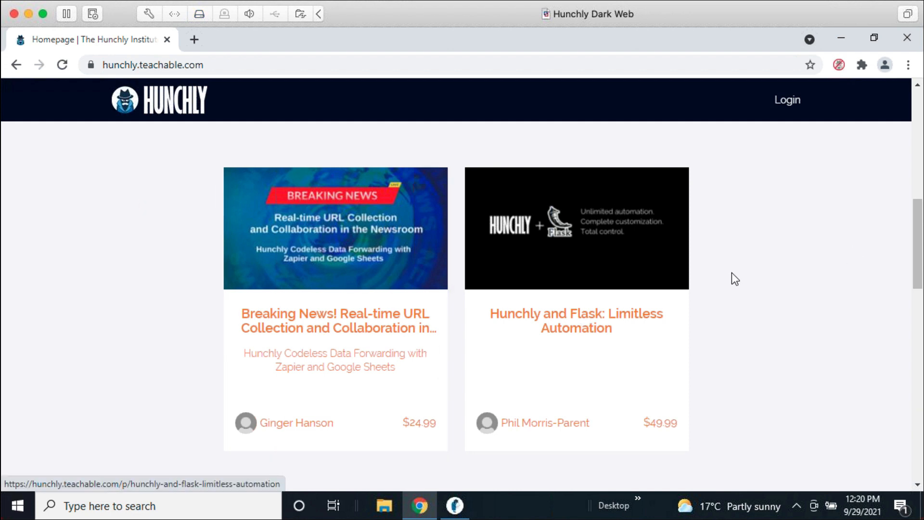
pyautogui.click(912, 44)
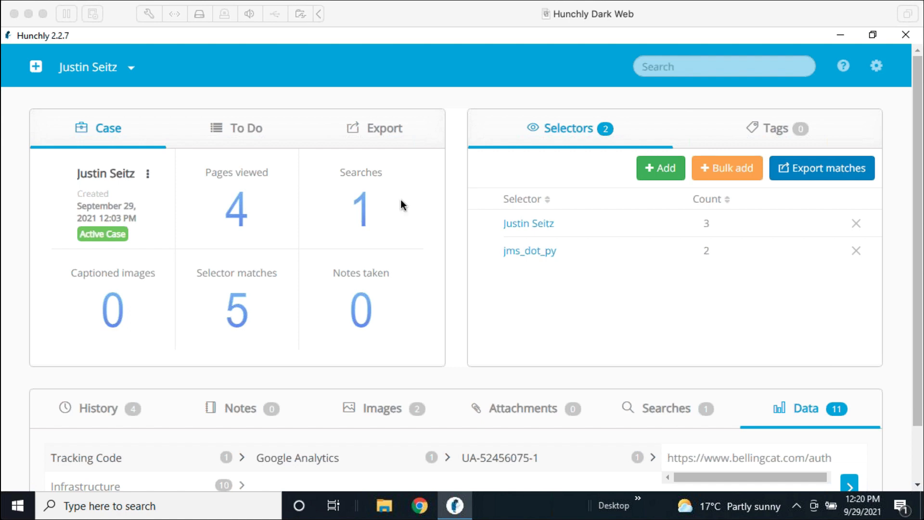
# - Open the HunchlyData folder under Documents in File Explorer and select the photos folder
pyautogui.click(458, 296)
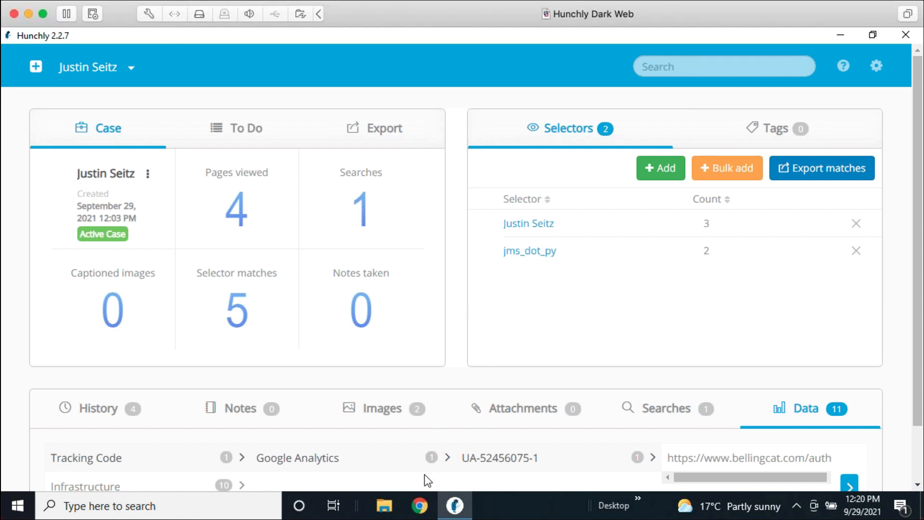
pyautogui.click(384, 506)
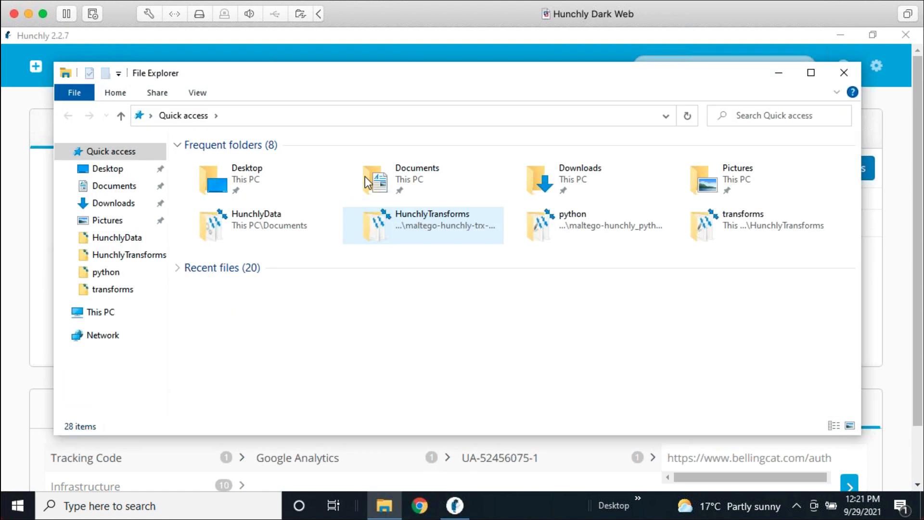
pyautogui.doubleClick(366, 177)
pyautogui.doubleClick(230, 215)
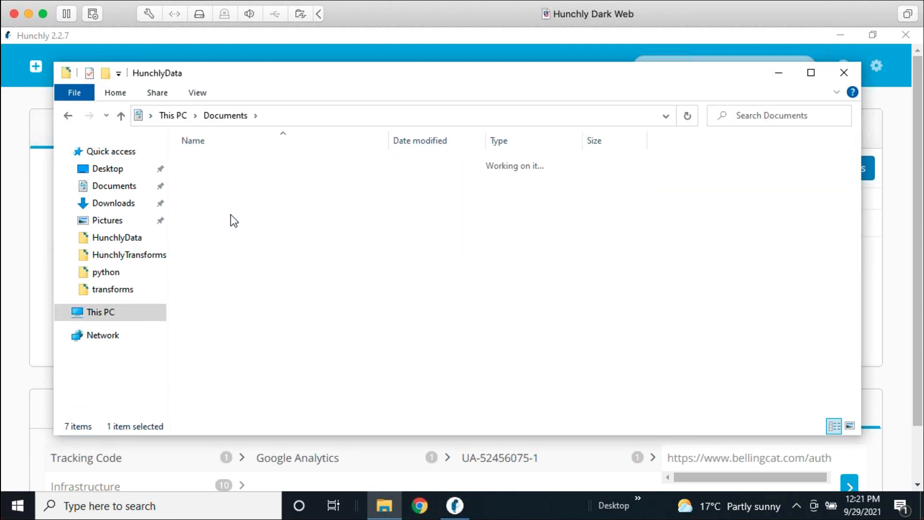
pyautogui.click(235, 176)
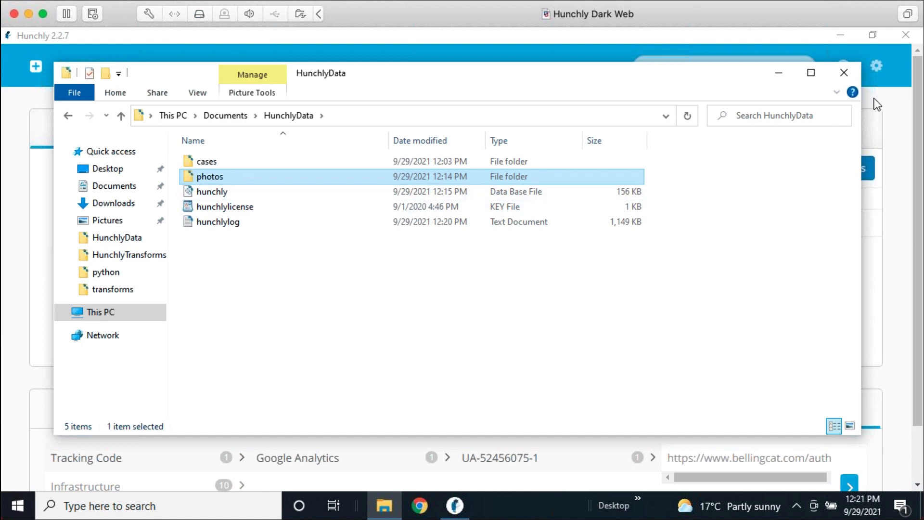
# - Save Hunchly's general settings with Extract images set to On, and return to the case dashboard
pyautogui.click(877, 65)
pyautogui.scroll(-5, 744, 207)
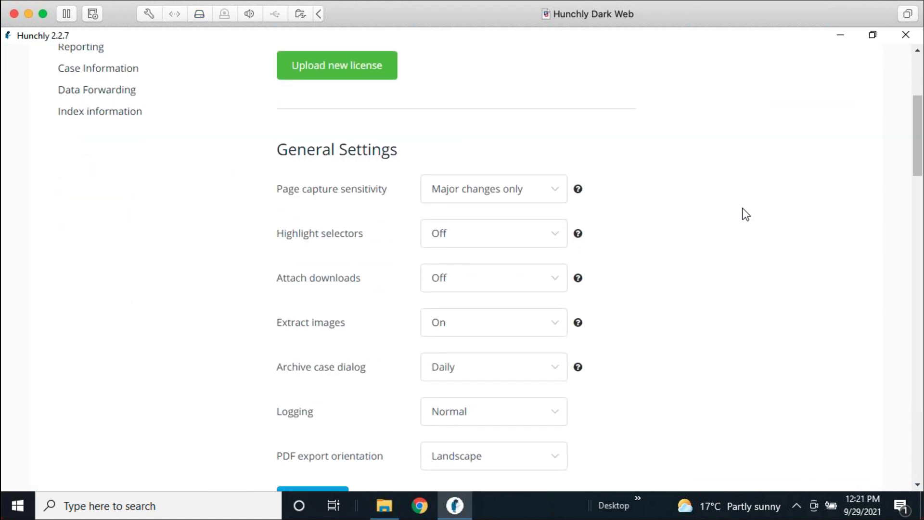
pyautogui.scroll(-3, 746, 213)
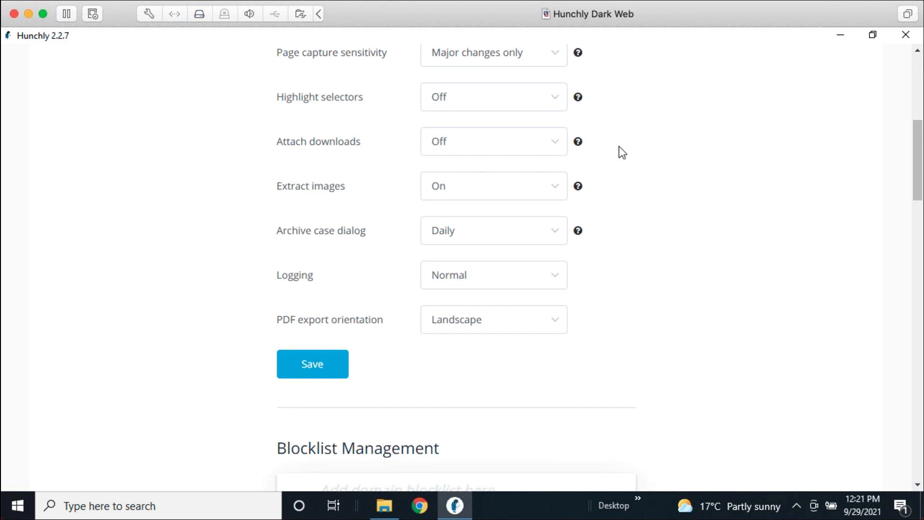
pyautogui.tripleClick(371, 186)
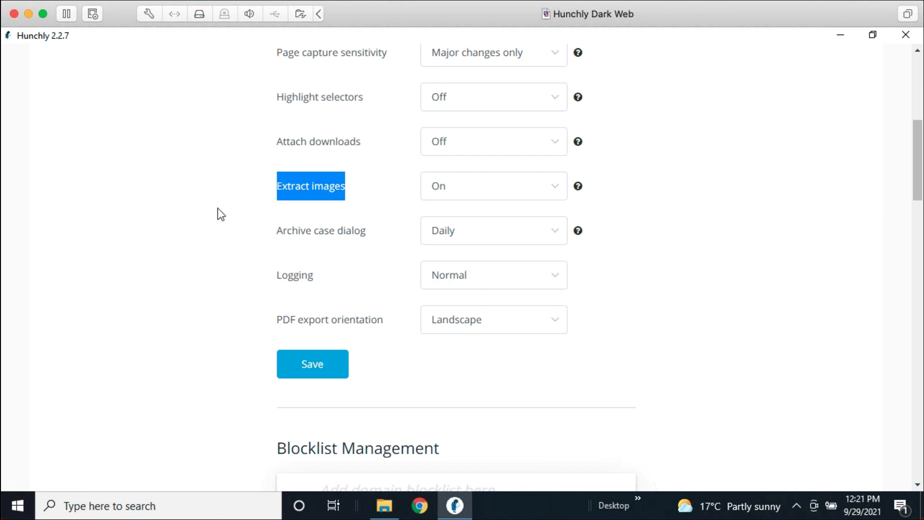
pyautogui.click(452, 186)
pyautogui.click(457, 236)
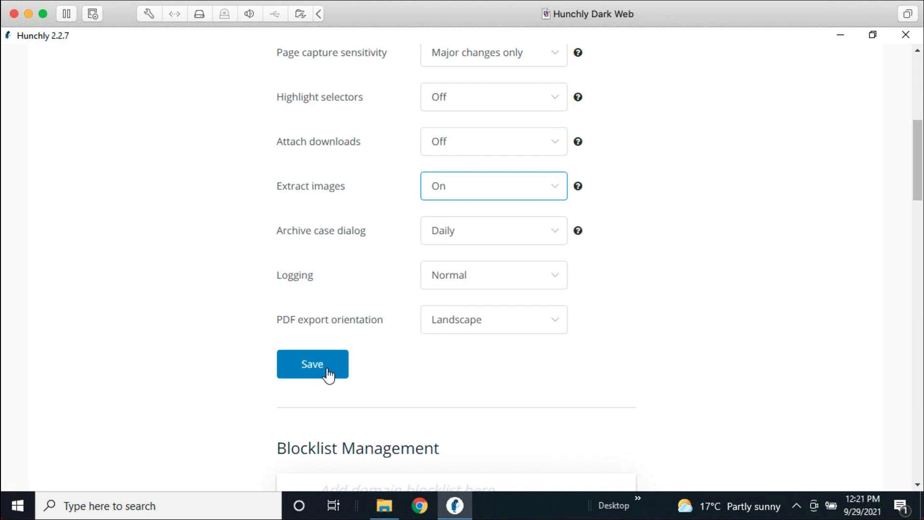
pyautogui.click(313, 364)
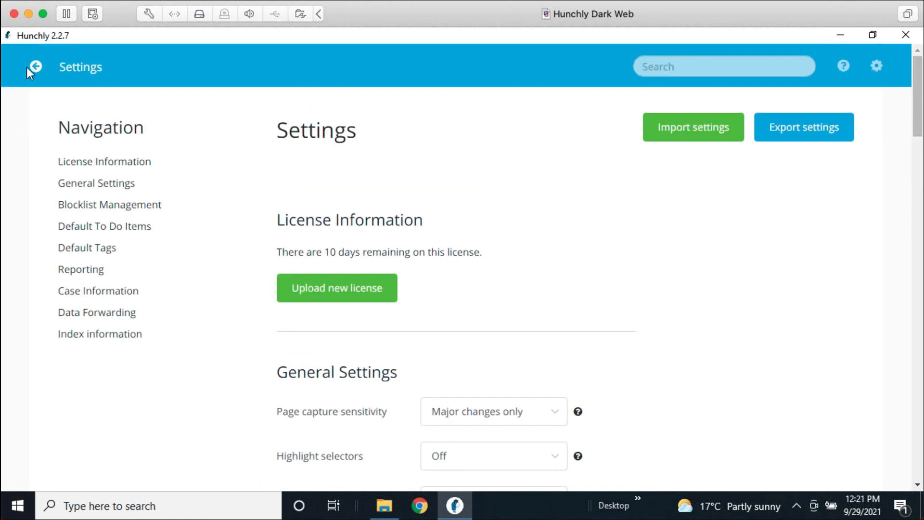
pyautogui.click(28, 68)
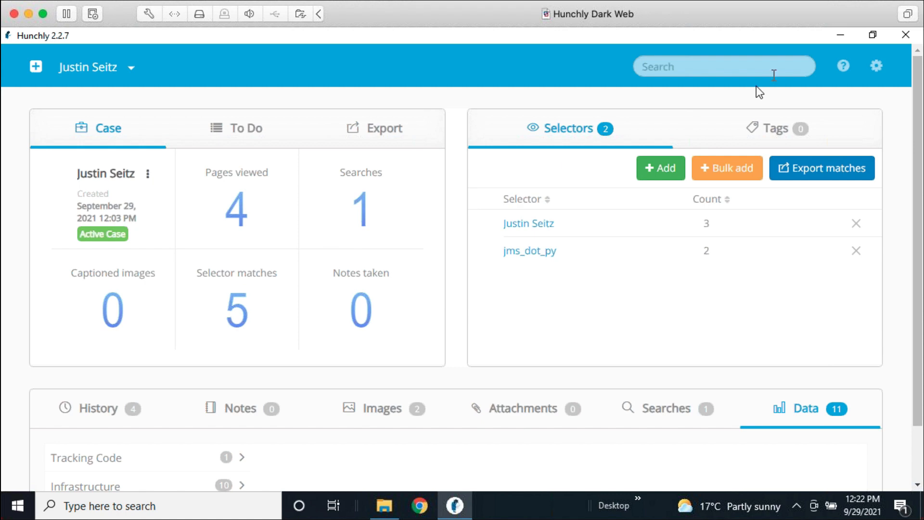
# - Close the Hunchly dashboard and the HunchlyData folder window to reach the desktop
pyautogui.click(906, 35)
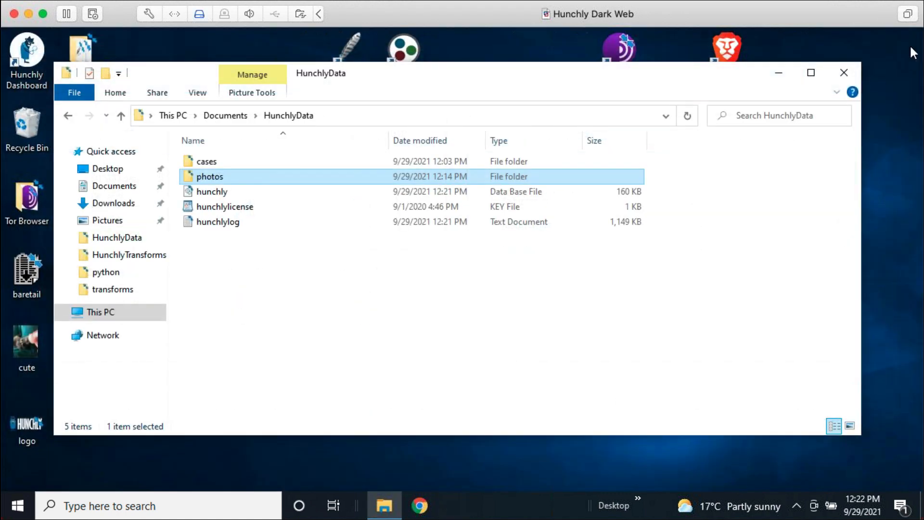
pyautogui.click(774, 235)
pyautogui.click(847, 76)
pyautogui.click(606, 212)
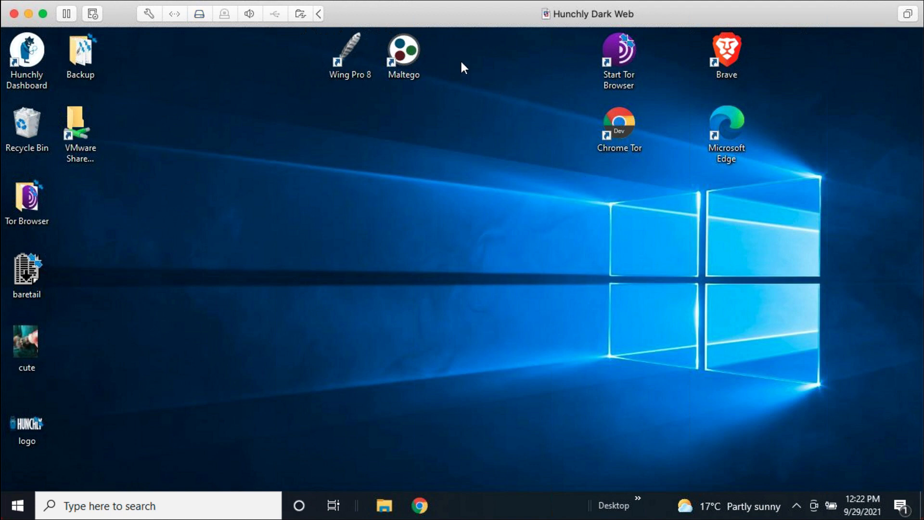
pyautogui.click(418, 70)
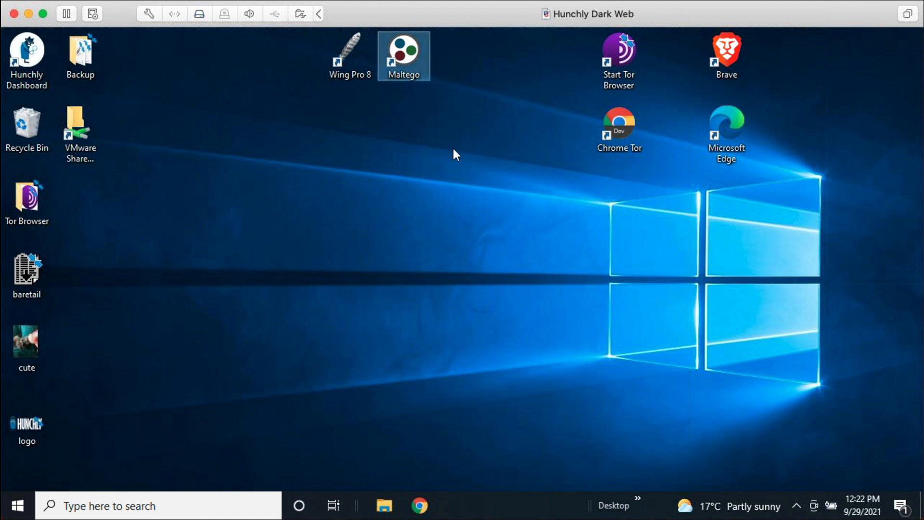
pyautogui.click(336, 70)
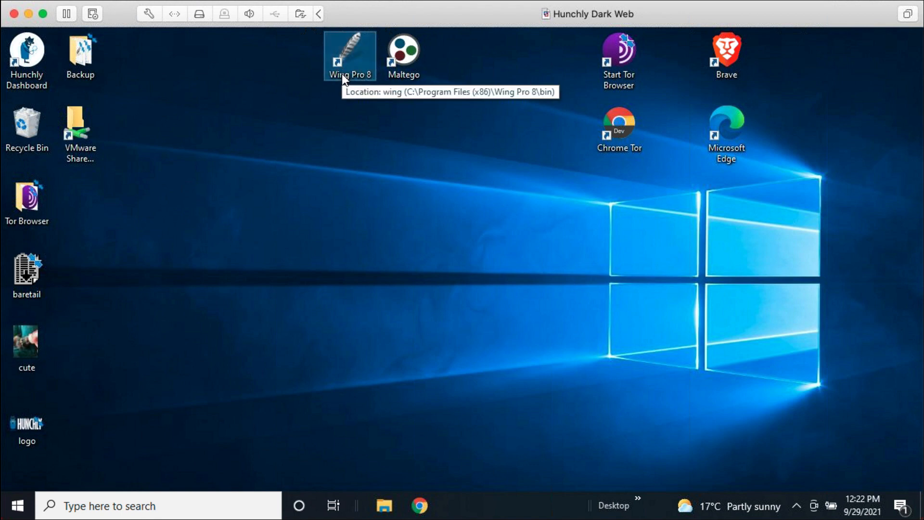
pyautogui.click(351, 51)
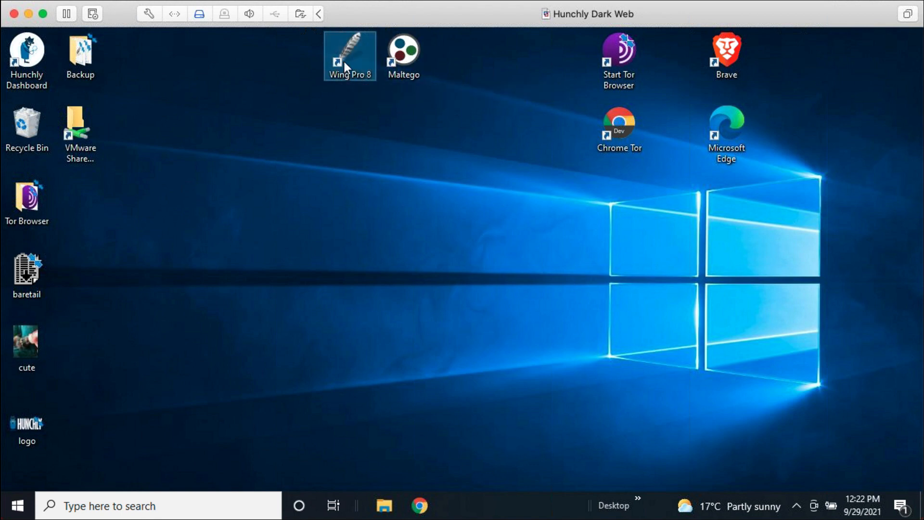
pyautogui.click(399, 57)
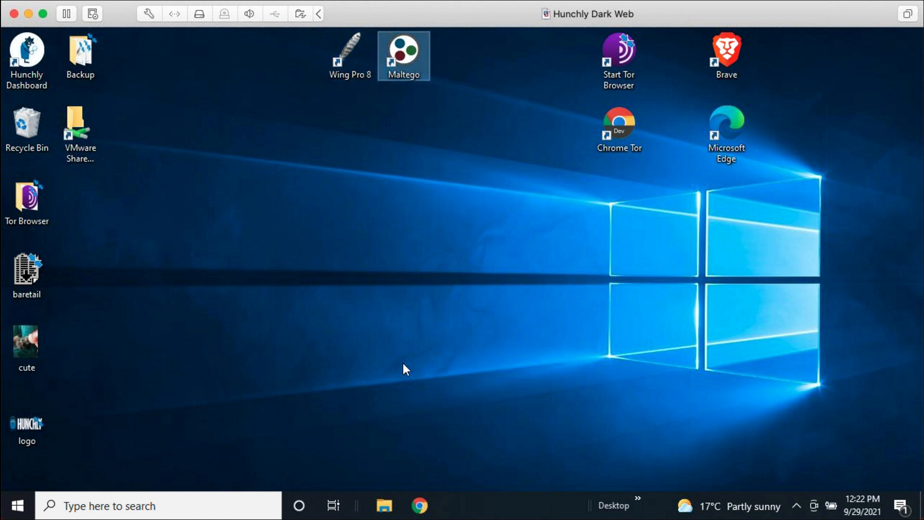
# - Launch Maltego from the desktop and browse the Transform Hub partners
pyautogui.doubleClick(412, 50)
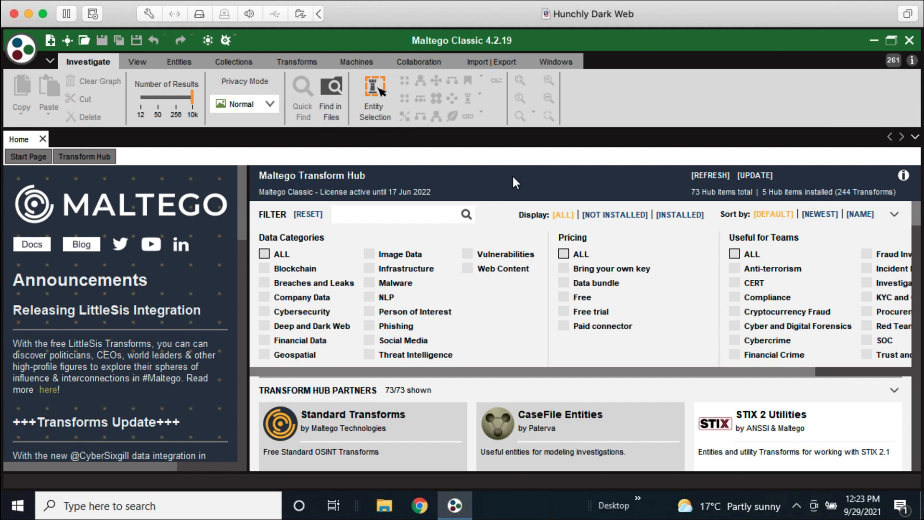
pyautogui.hscroll(3, 562, 294)
pyautogui.scroll(-2, 490, 405)
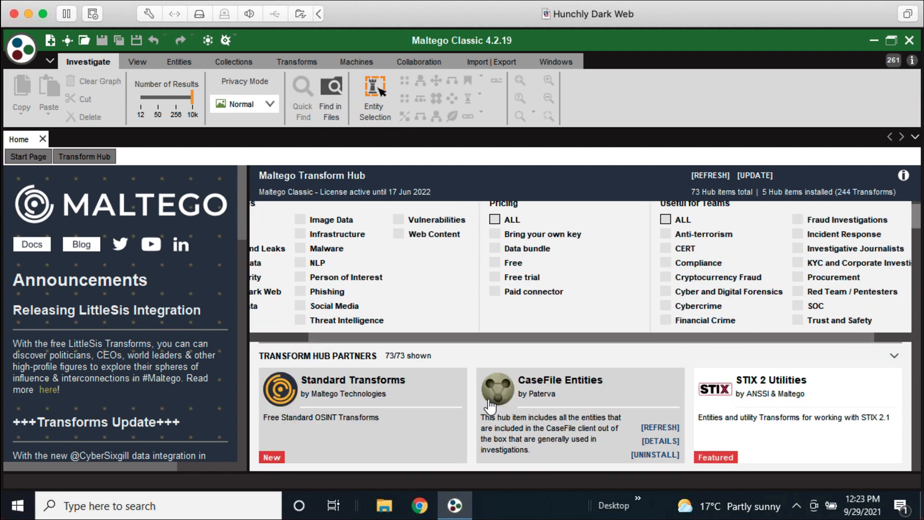
pyautogui.scroll(-5, 490, 404)
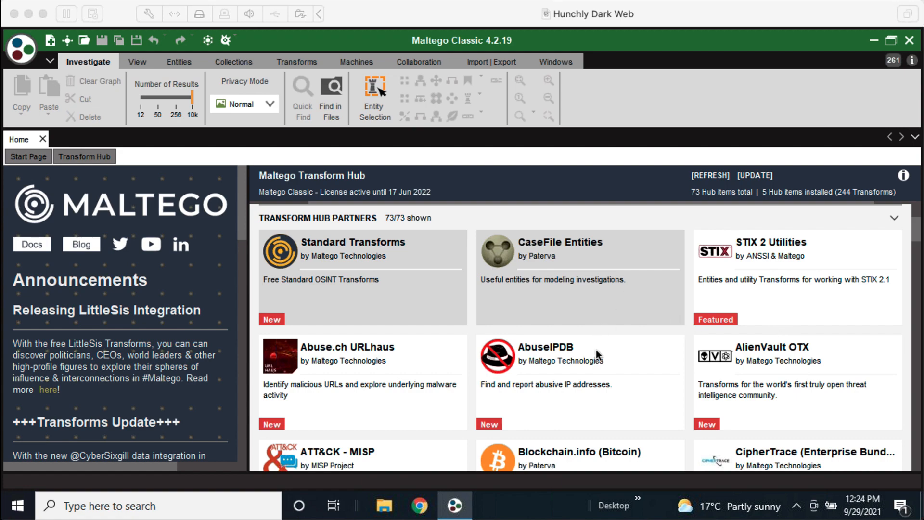
# - Install the Blockchain.info (Bitcoin) transforms from the Transform Hub partners and finish the installation
pyautogui.click(692, 369)
pyautogui.scroll(-3, 691, 369)
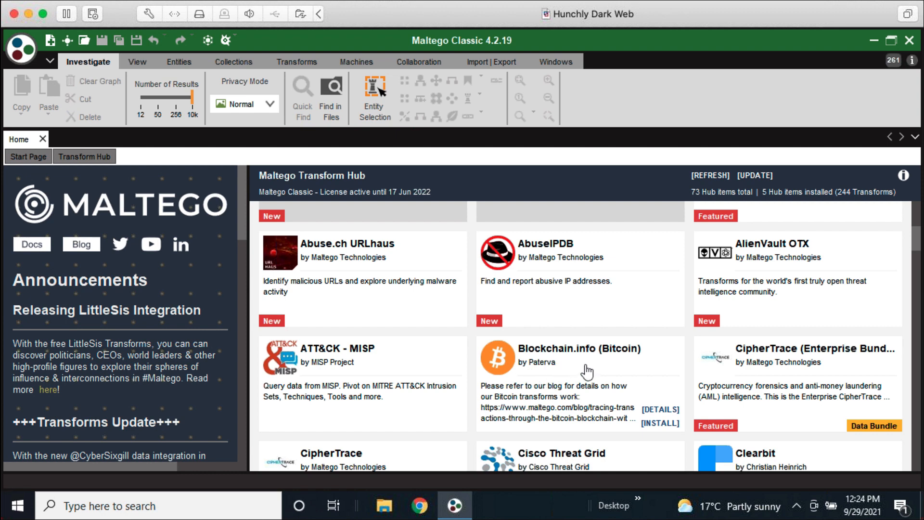
pyautogui.click(668, 424)
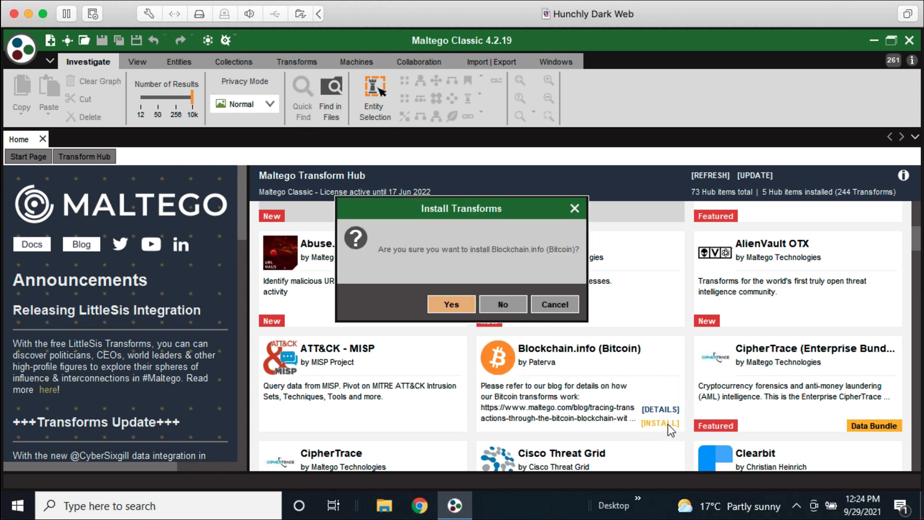
pyautogui.click(450, 303)
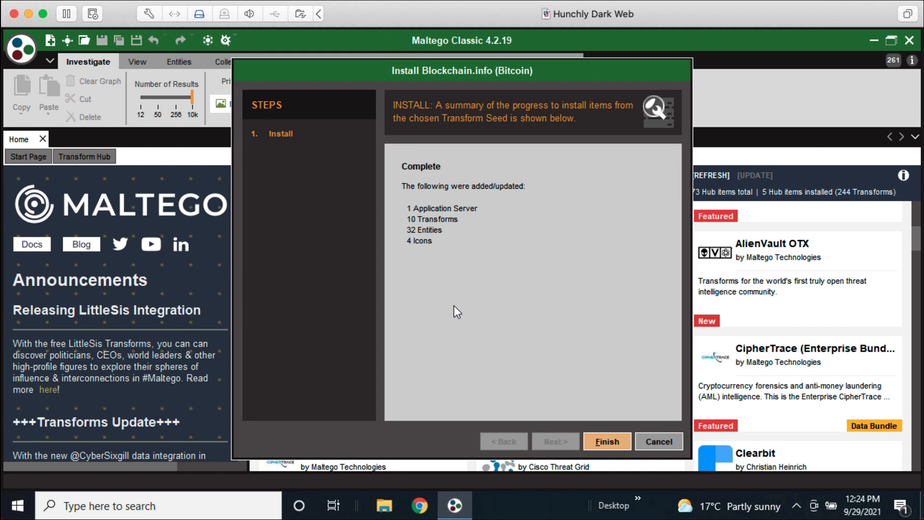
pyautogui.click(609, 443)
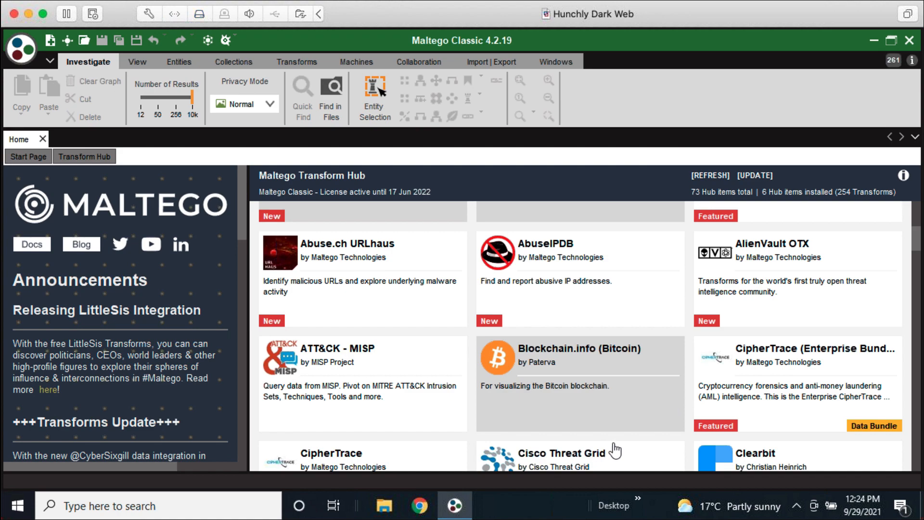
# - Look through the other Transform Hub partner items, including the Shodan description, and return to the hub's filter options
pyautogui.moveTo(617, 385)
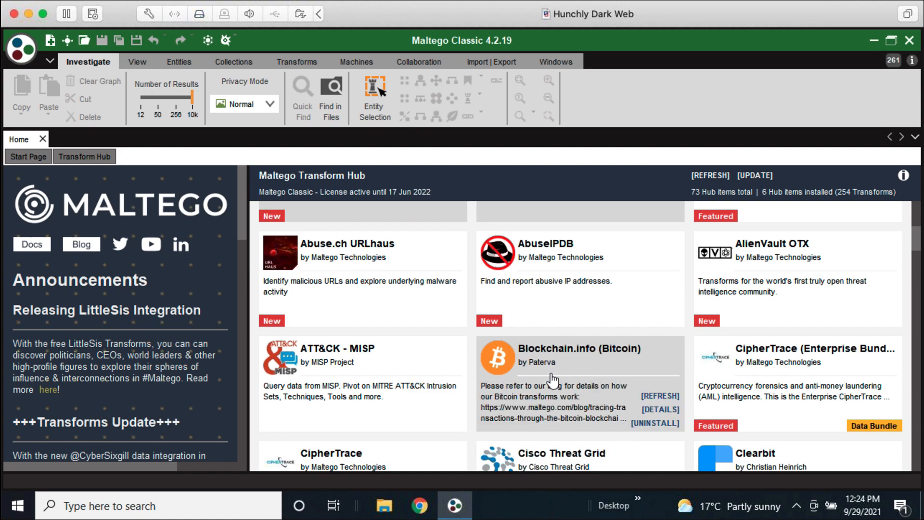
pyautogui.scroll(-3, 553, 381)
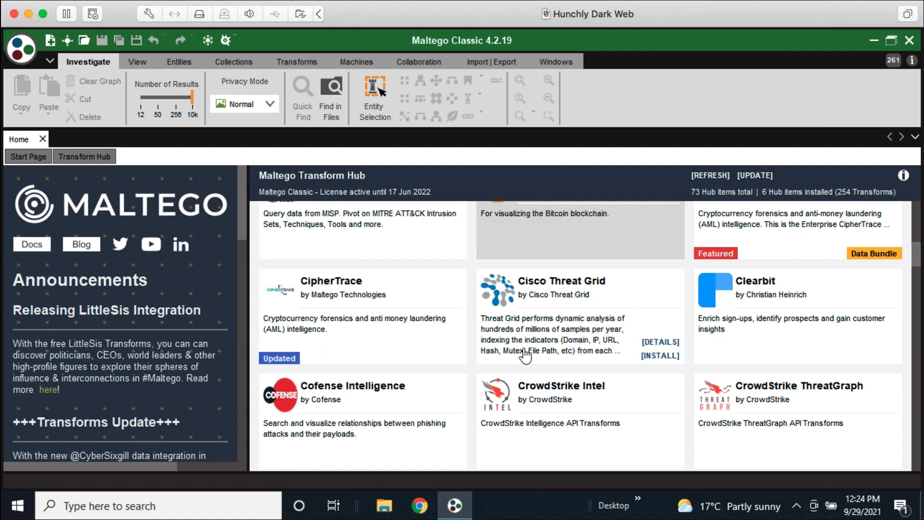
pyautogui.scroll(-4, 526, 351)
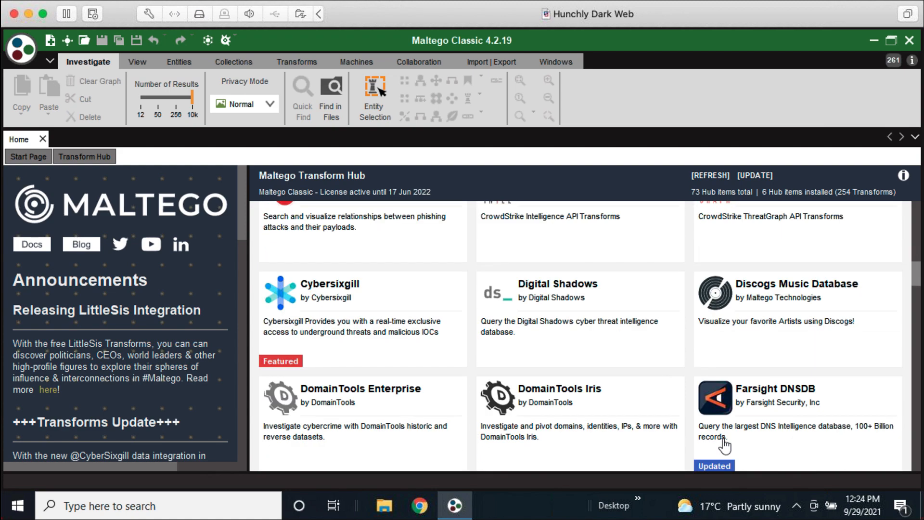
pyautogui.scroll(-3, 597, 422)
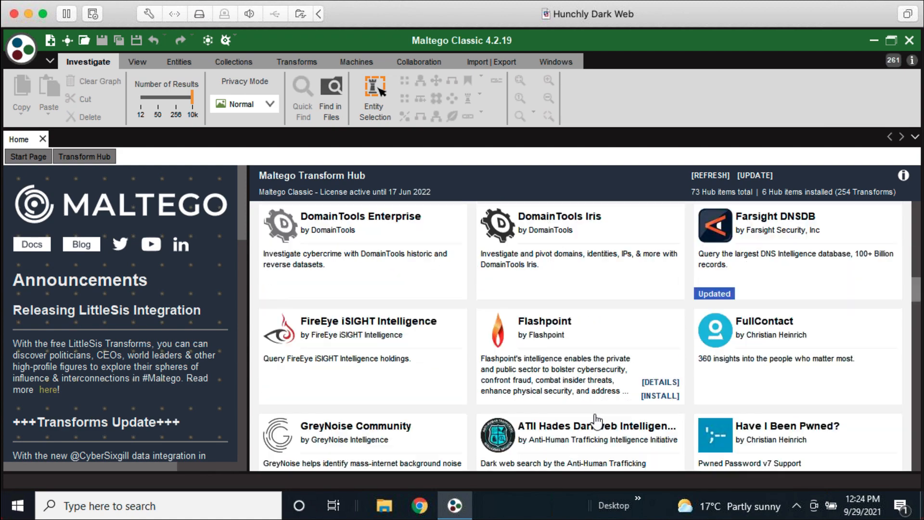
pyautogui.scroll(-4, 865, 458)
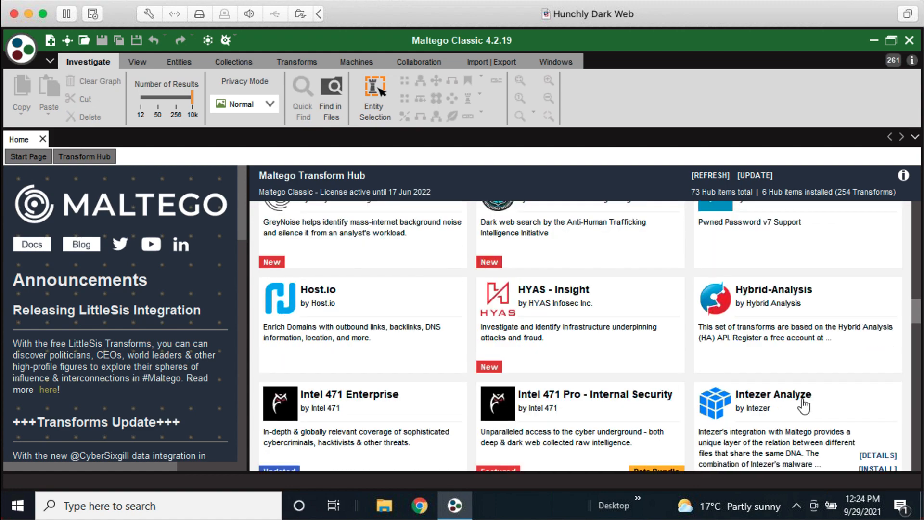
pyautogui.scroll(-1, 750, 424)
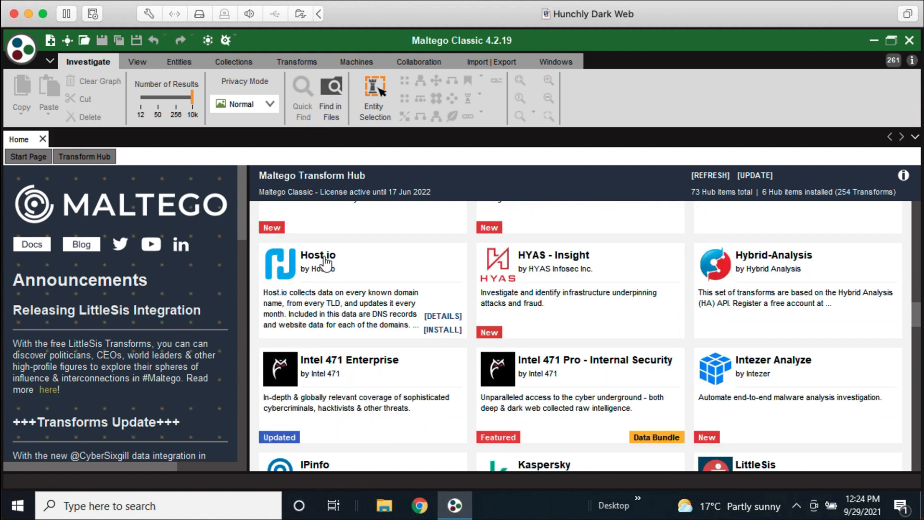
pyautogui.scroll(-4, 703, 346)
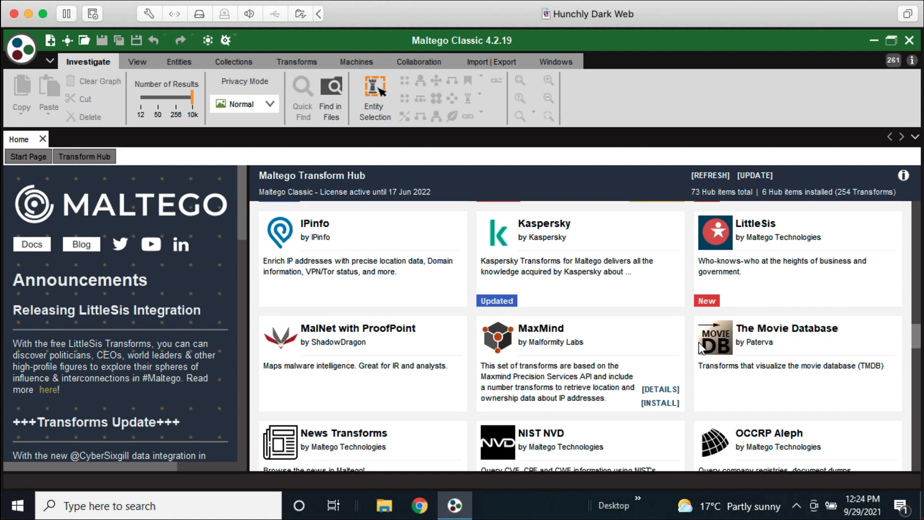
pyautogui.scroll(-8, 554, 308)
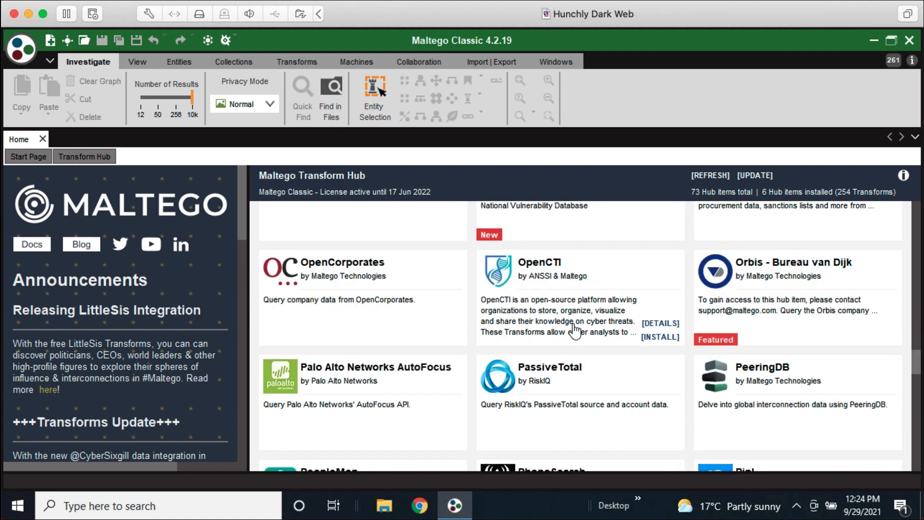
pyautogui.scroll(-10, 575, 331)
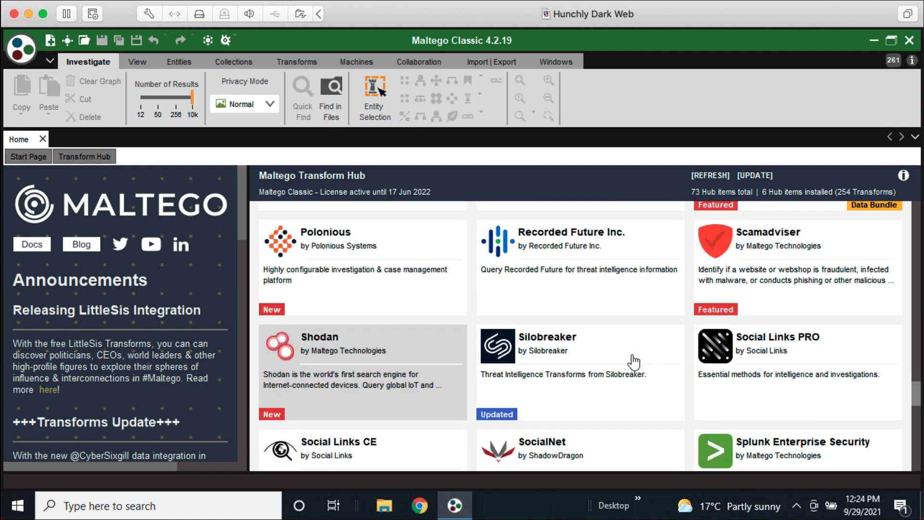
pyautogui.scroll(-1, 634, 361)
pyautogui.moveTo(309, 384)
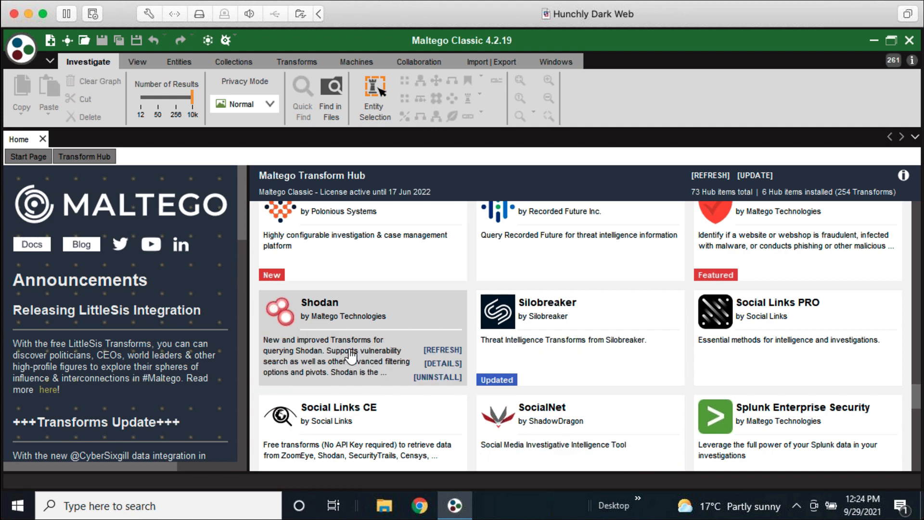
pyautogui.scroll(-3, 345, 344)
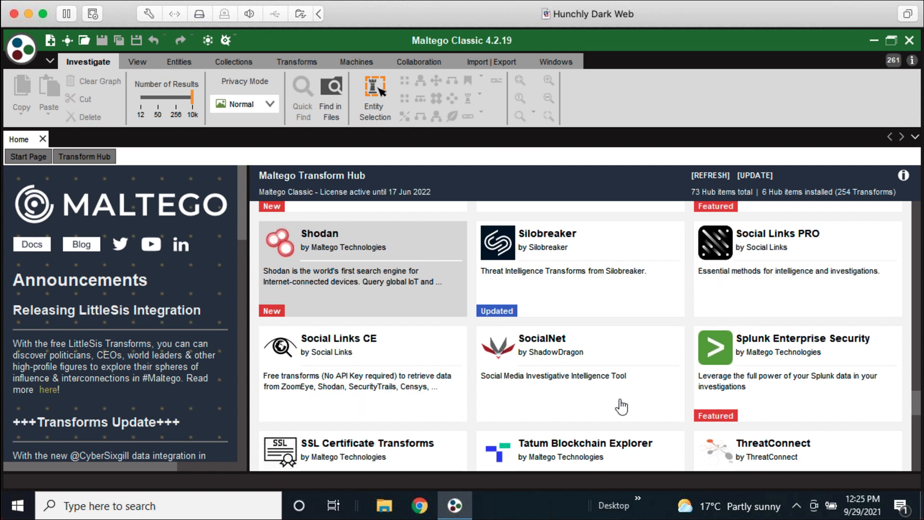
pyautogui.scroll(8, 559, 395)
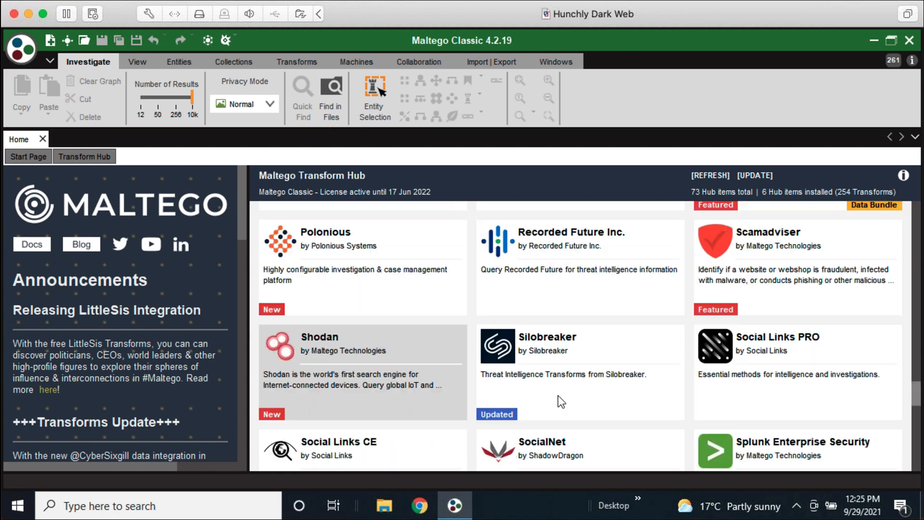
pyautogui.scroll(20, 542, 446)
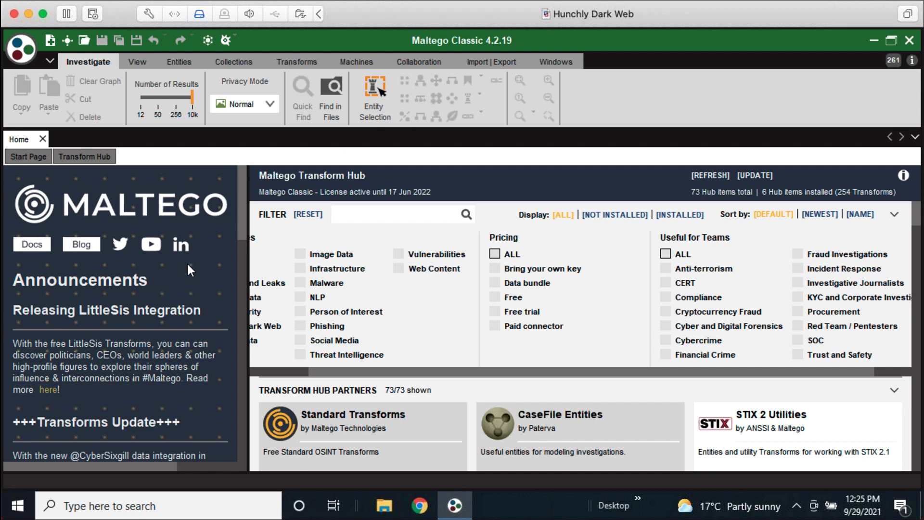
# - Switch to Chrome, go to support.hunch.ly and open the Integrations article "Using the Hunchly Maltego Transforms"
pyautogui.click(420, 512)
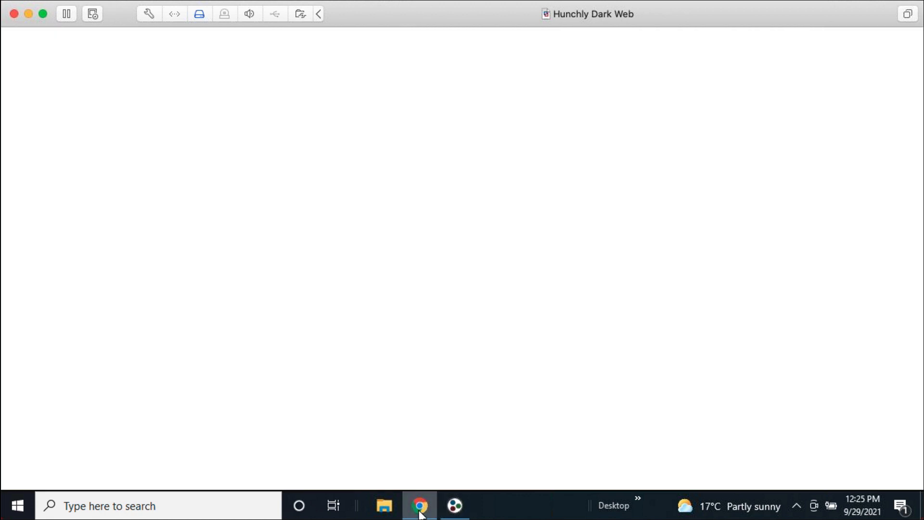
pyautogui.write('support.hunch.ly')
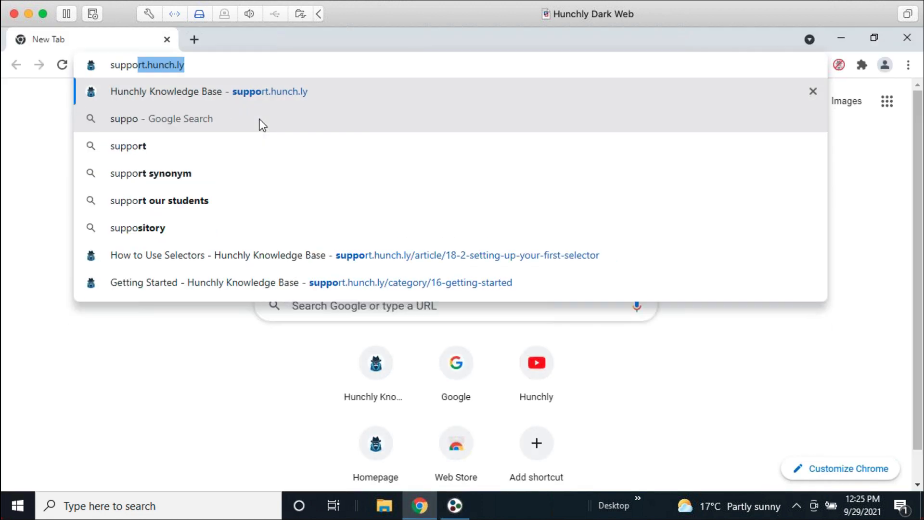
pyautogui.press('Return')
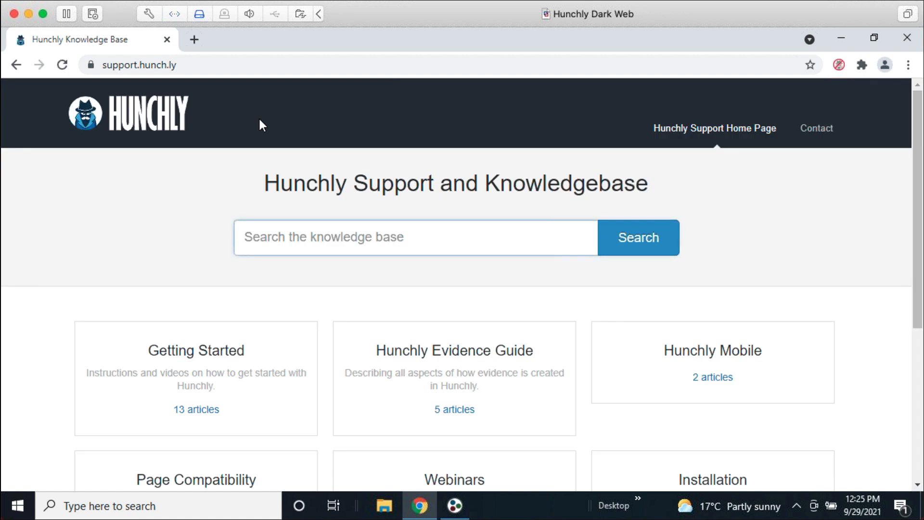
pyautogui.scroll(-5, 313, 217)
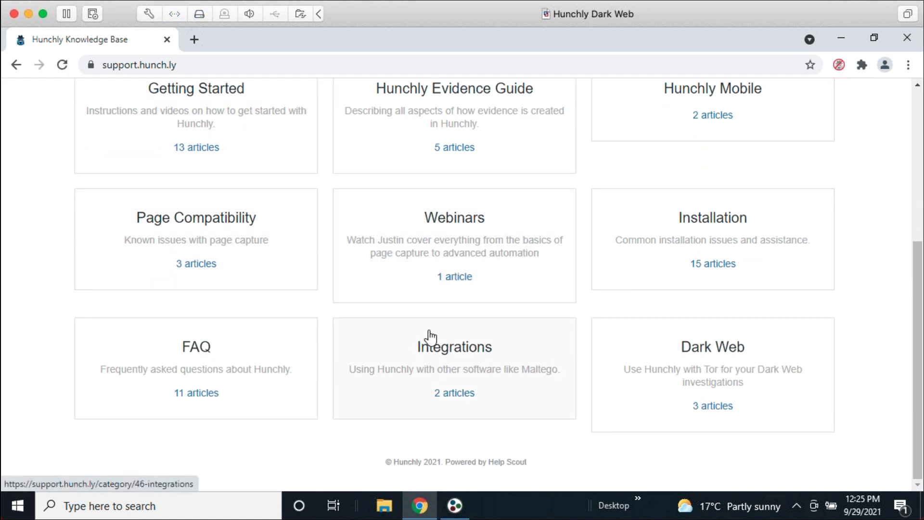
pyautogui.click(387, 358)
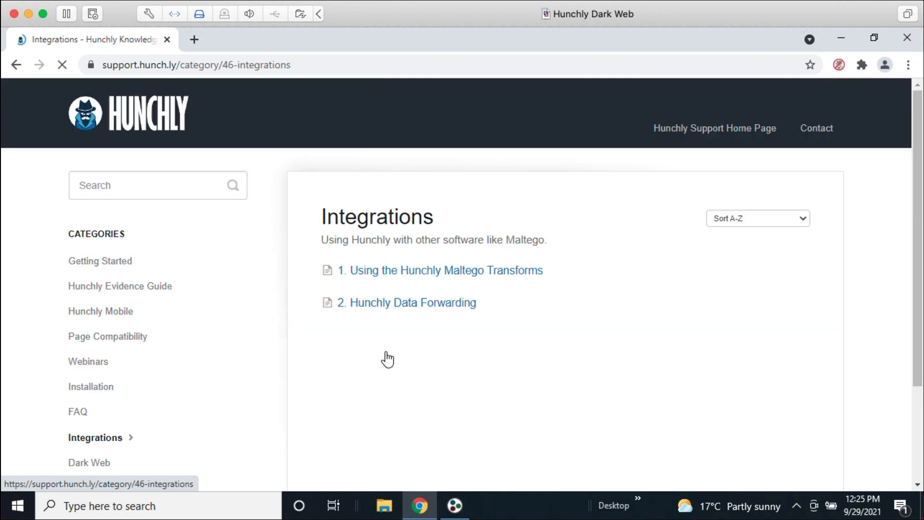
pyautogui.click(384, 277)
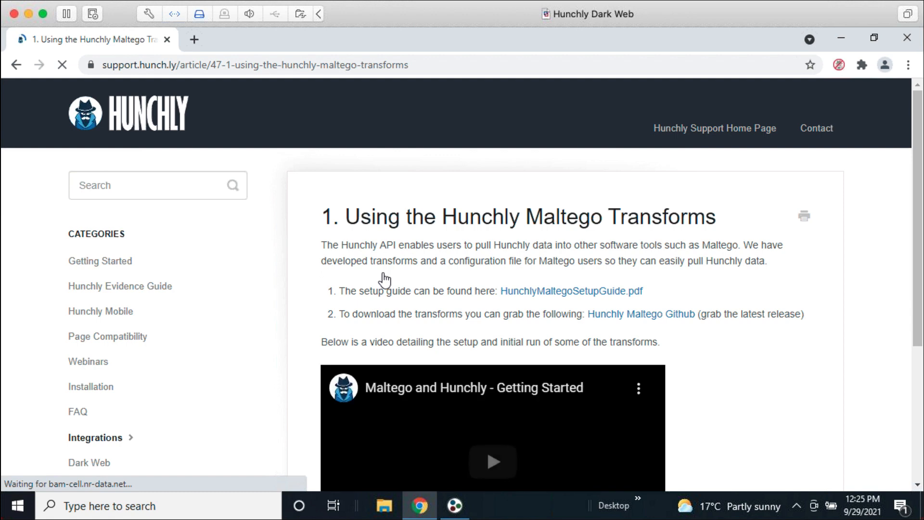
# - Follow the article's Hunchly Maltego Github link and download the 2021-09-15 release's source code as a zip
pyautogui.click(670, 314)
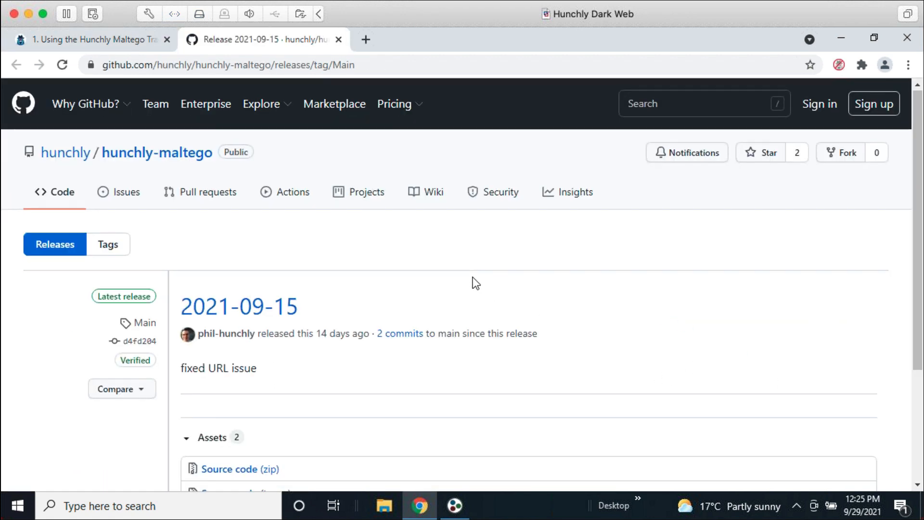
pyautogui.scroll(-3, 473, 279)
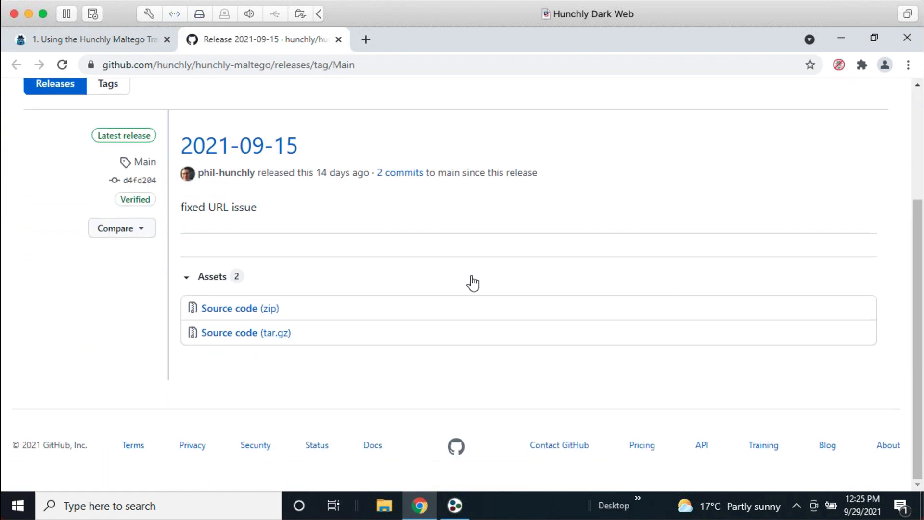
pyautogui.click(256, 309)
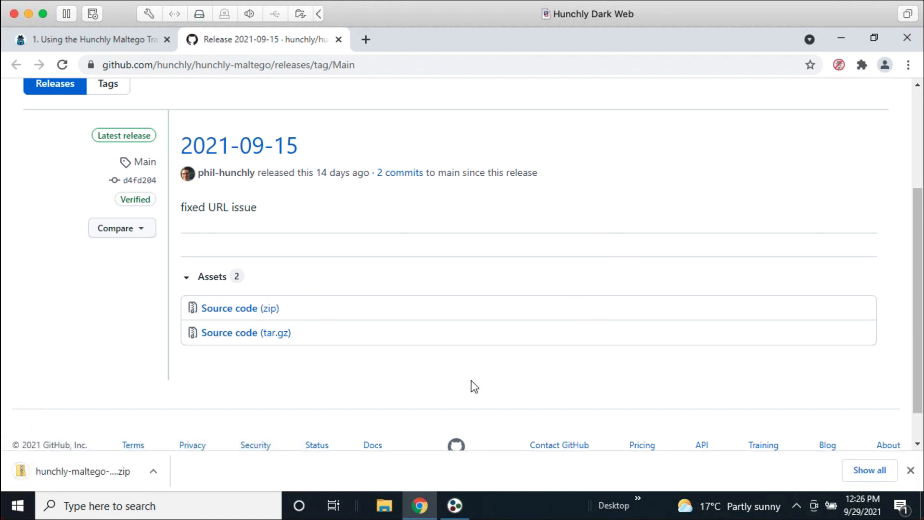
# - Show the downloaded hunchly-maltego-Main (1) archive in its folder and extract all of its contents to the Desktop
pyautogui.click(150, 473)
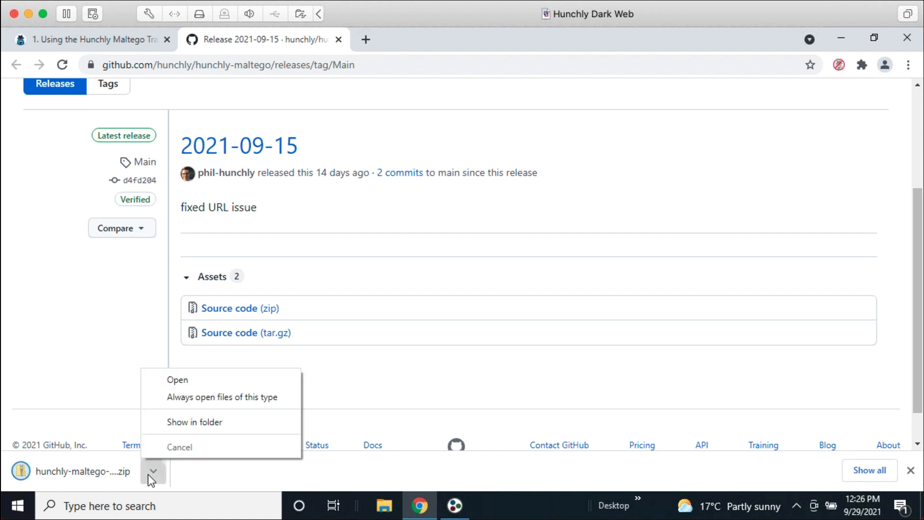
pyautogui.click(192, 424)
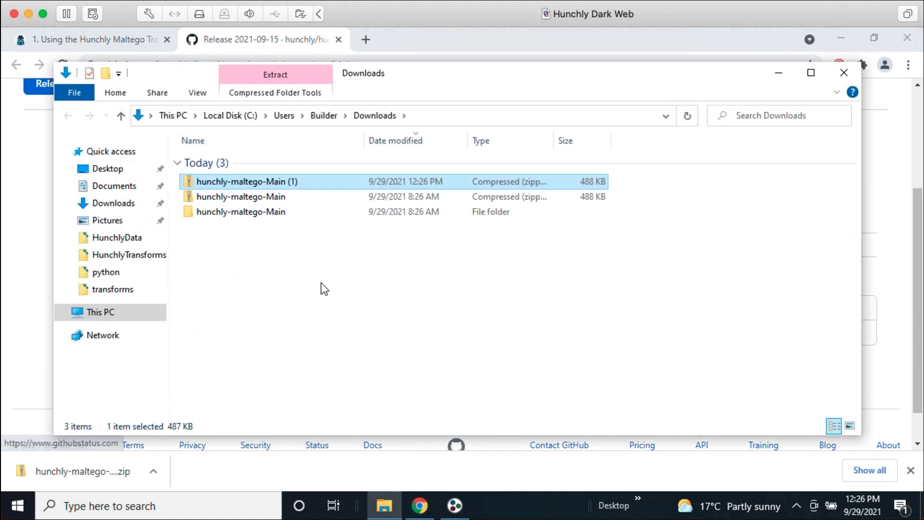
pyautogui.rightClick(274, 183)
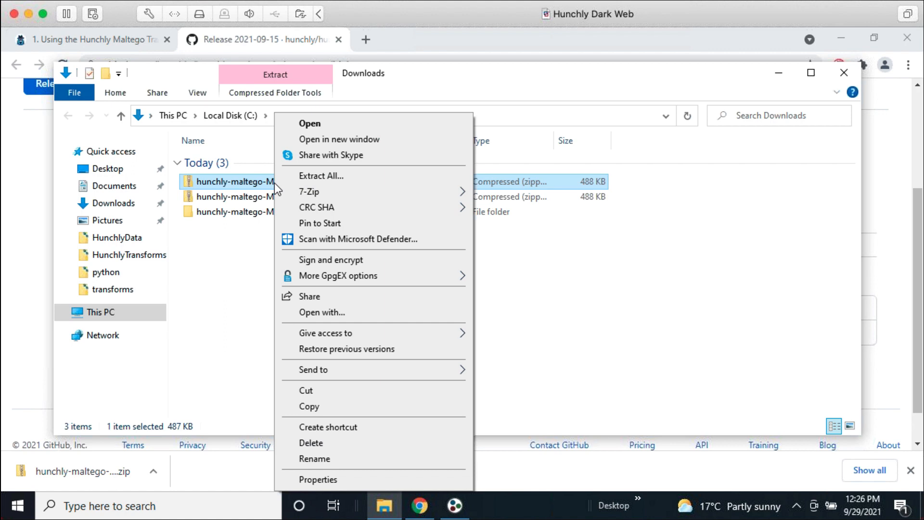
pyautogui.click(312, 176)
pyautogui.click(622, 207)
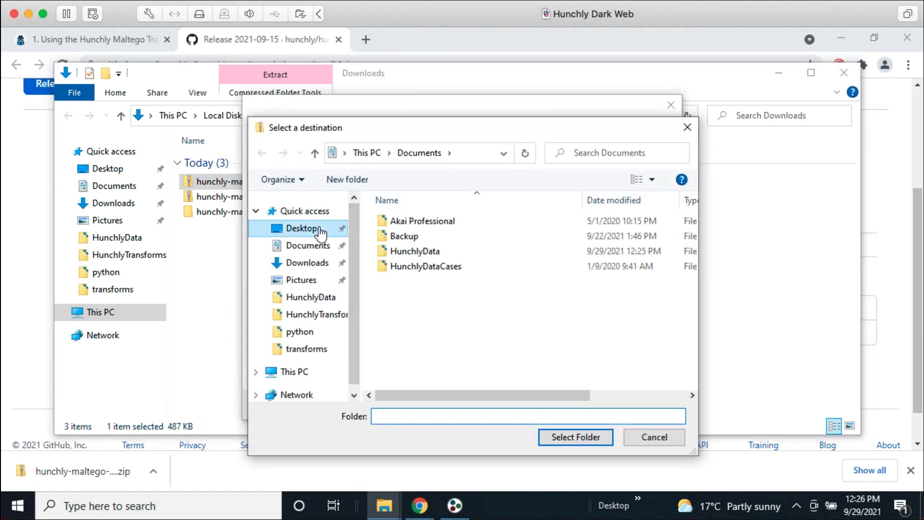
pyautogui.click(319, 230)
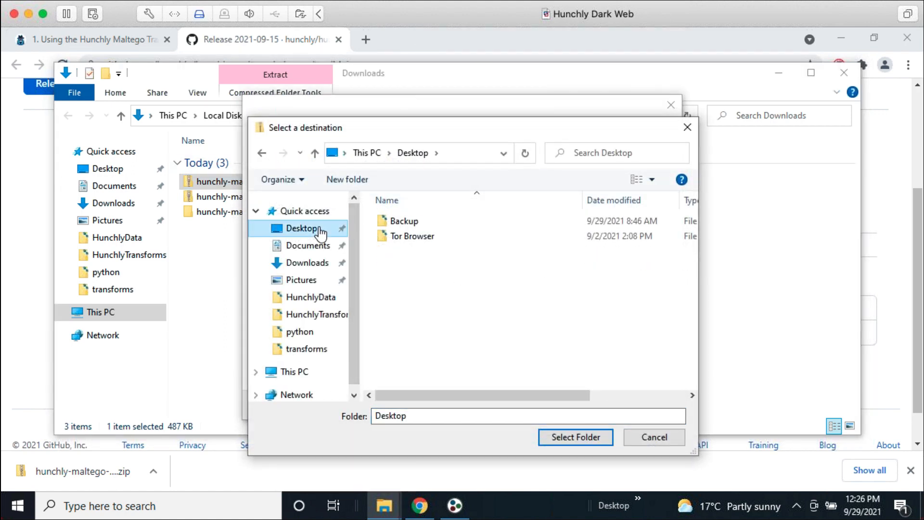
pyautogui.click(565, 439)
pyautogui.click(579, 403)
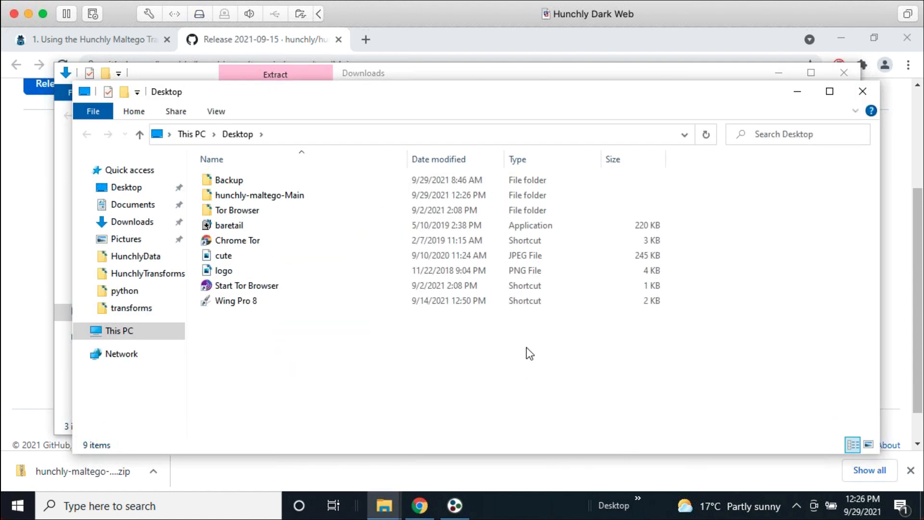
# - Close the Desktop and Downloads folder windows and the Chrome browser to return to Maltego
pyautogui.click(862, 89)
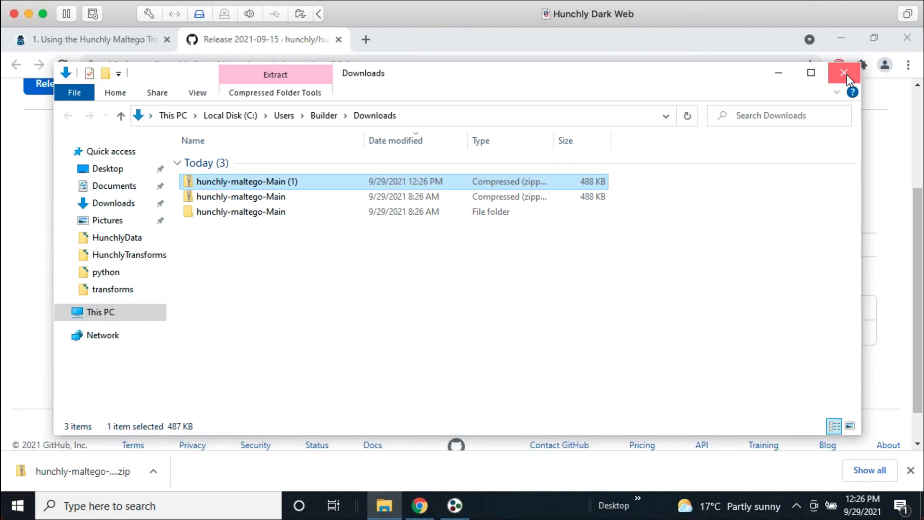
pyautogui.click(846, 74)
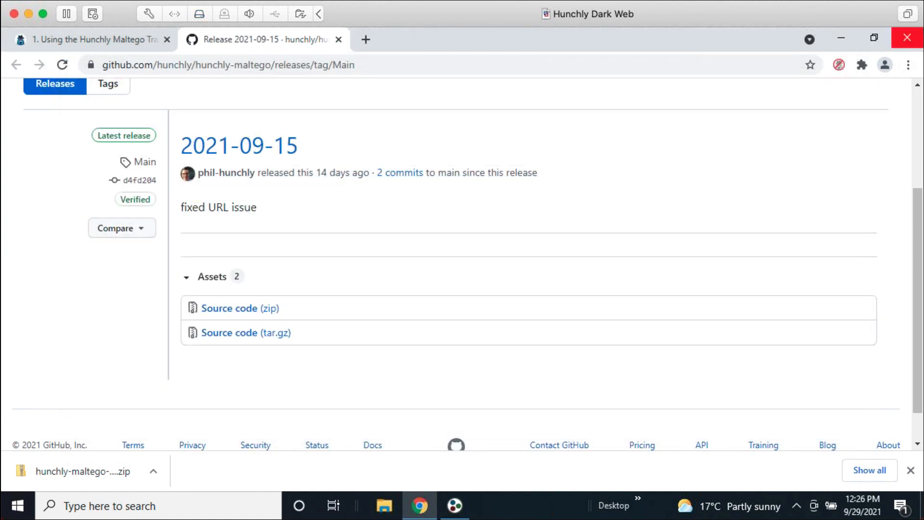
pyautogui.click(908, 38)
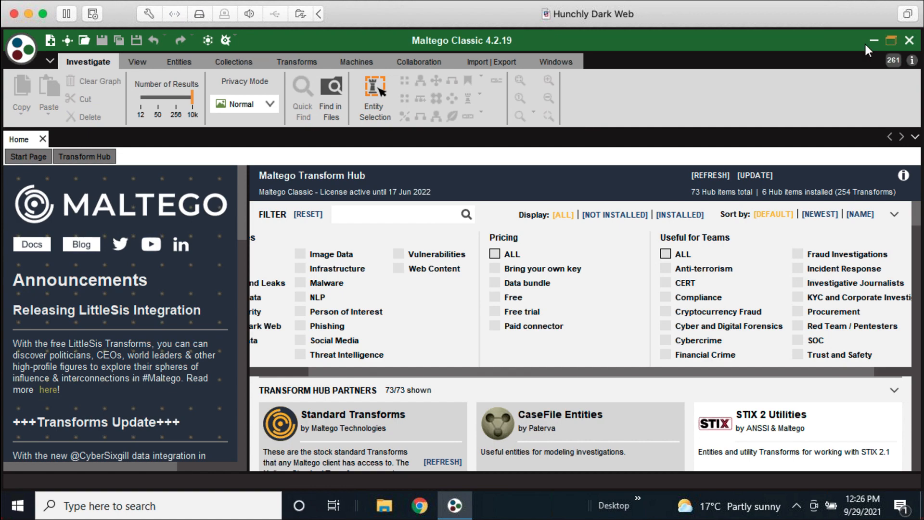
# - Minimize Maltego and examine the python, hunchlyconfiguration and HunchlyMaltegoSetupGuide items in the Desktop's hunchly-maltego-Main folder, closing the folder at the end
pyautogui.click(868, 40)
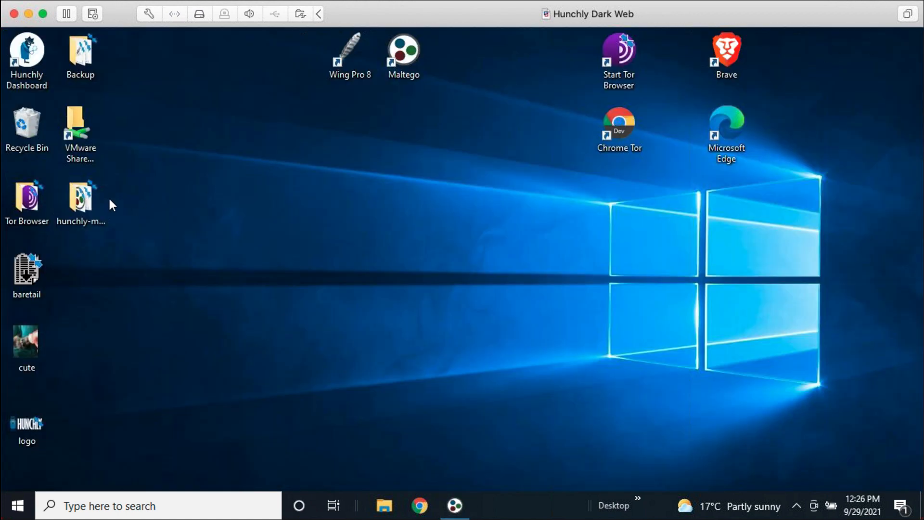
pyautogui.click(87, 202)
pyautogui.doubleClick(94, 213)
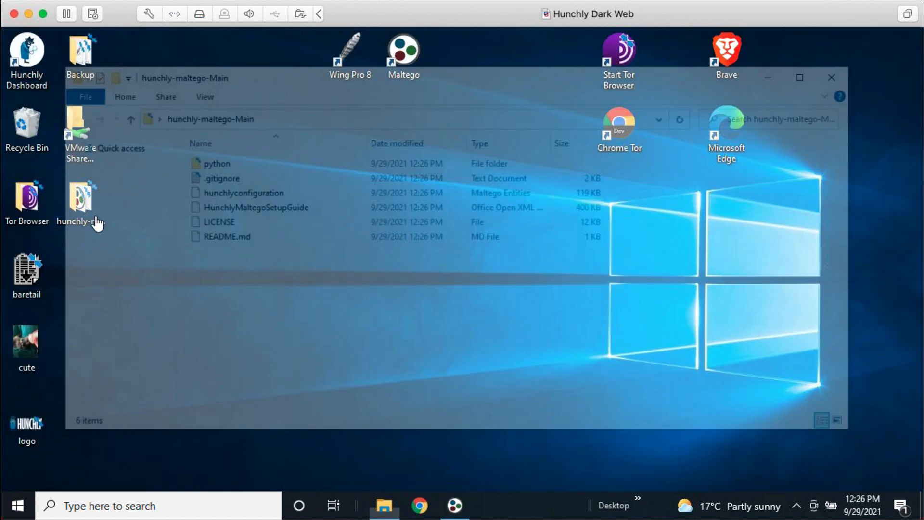
pyautogui.click(209, 163)
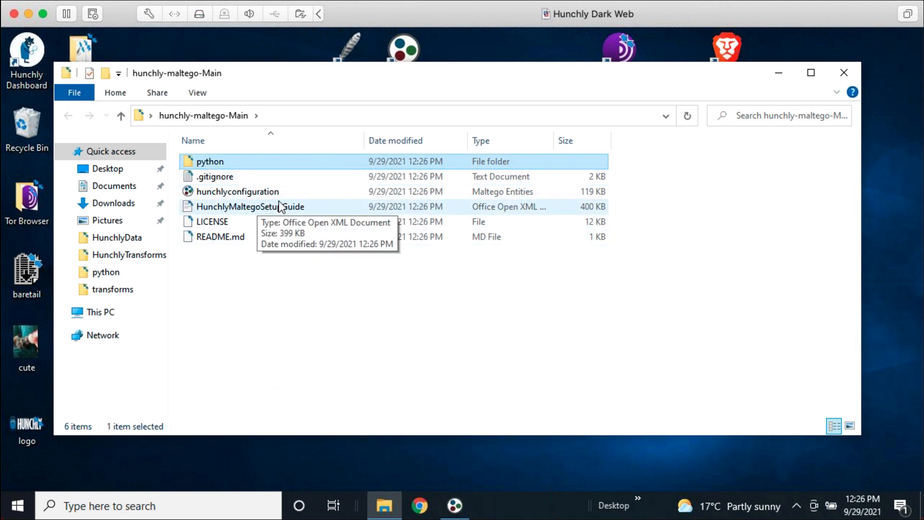
pyautogui.click(238, 190)
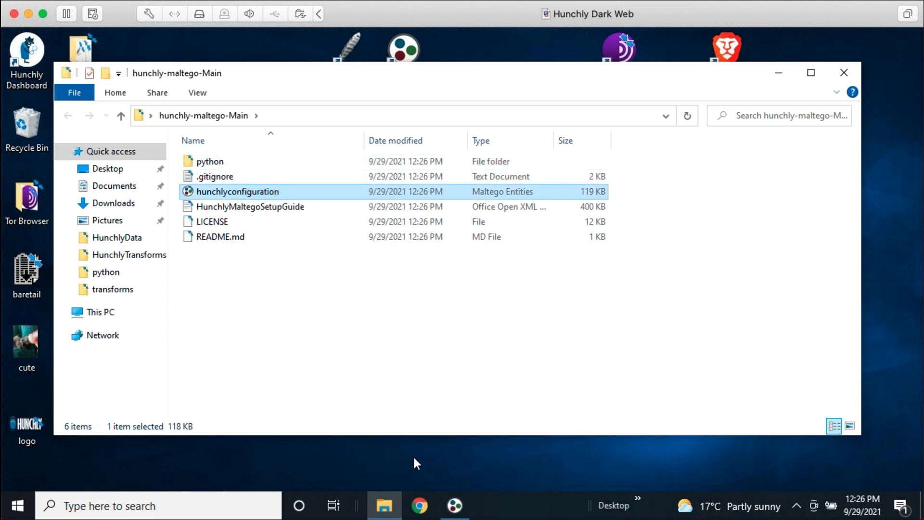
pyautogui.click(258, 206)
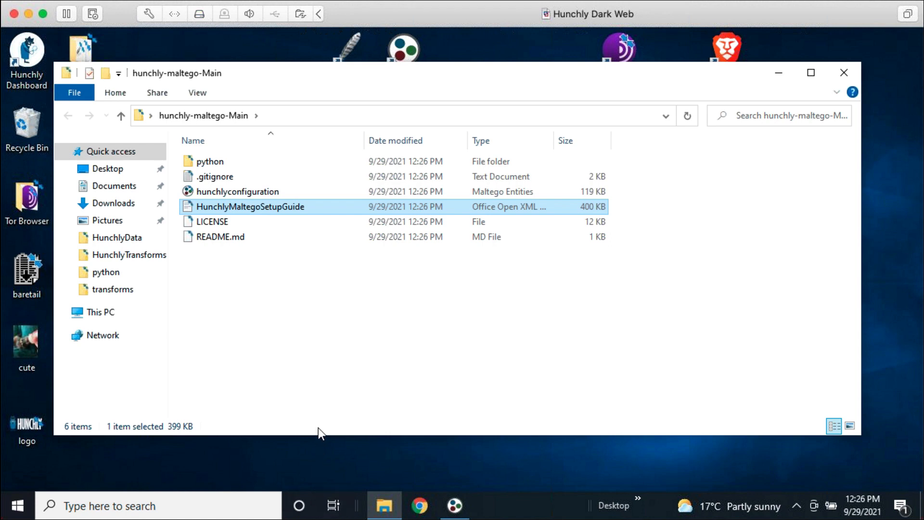
pyautogui.click(226, 164)
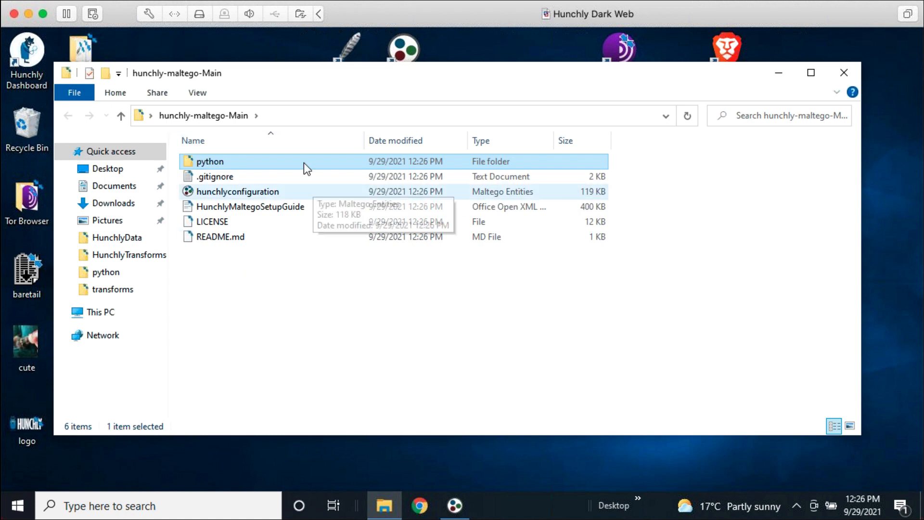
pyautogui.click(837, 70)
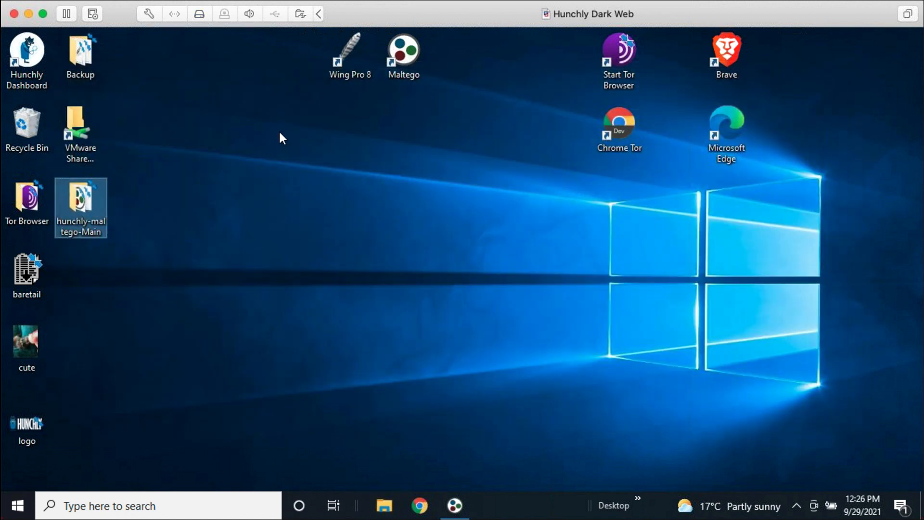
# - Switch to Maltego and start a configuration import, choosing hunchlyconfiguration.mtz from the Desktop's hunchly-maltego-Main folder
pyautogui.click(456, 508)
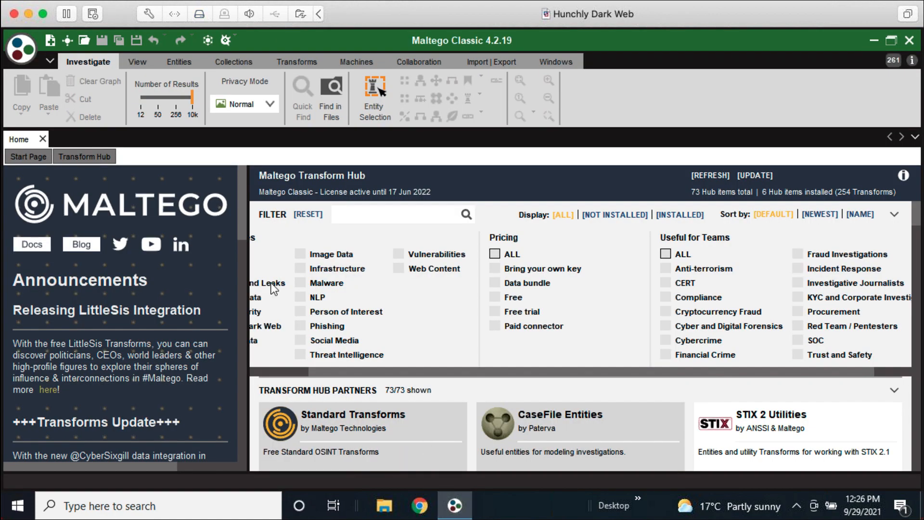
pyautogui.click(26, 53)
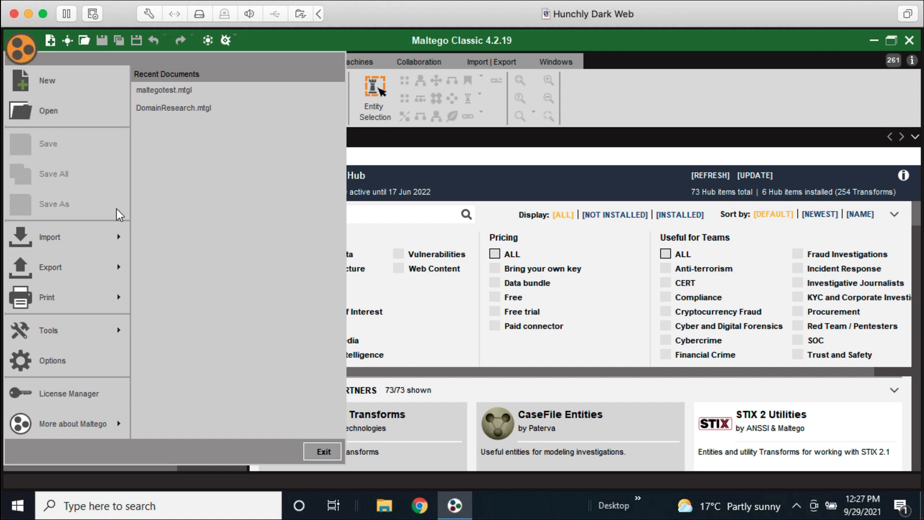
pyautogui.moveTo(111, 235)
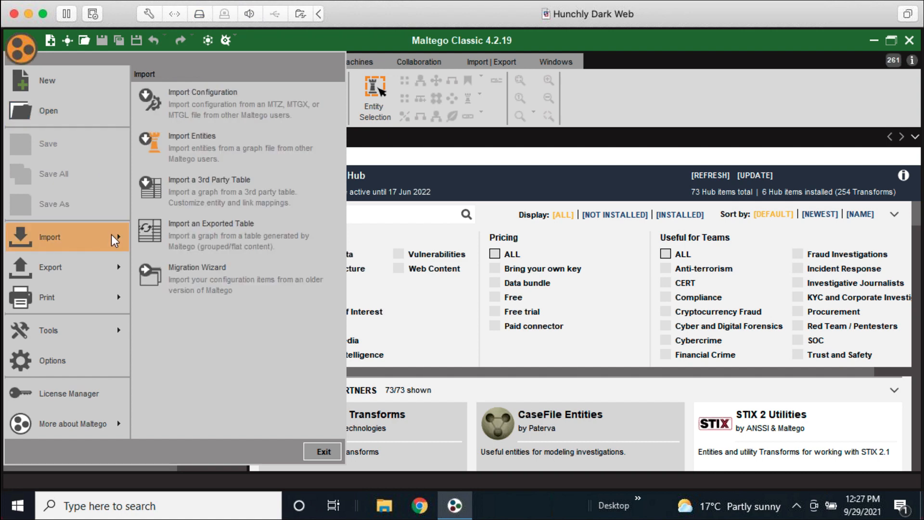
pyautogui.click(234, 101)
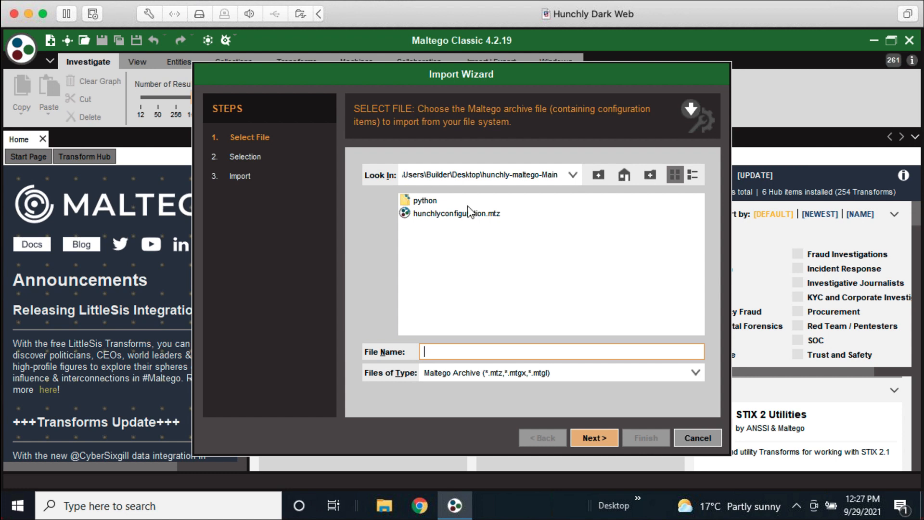
pyautogui.click(624, 175)
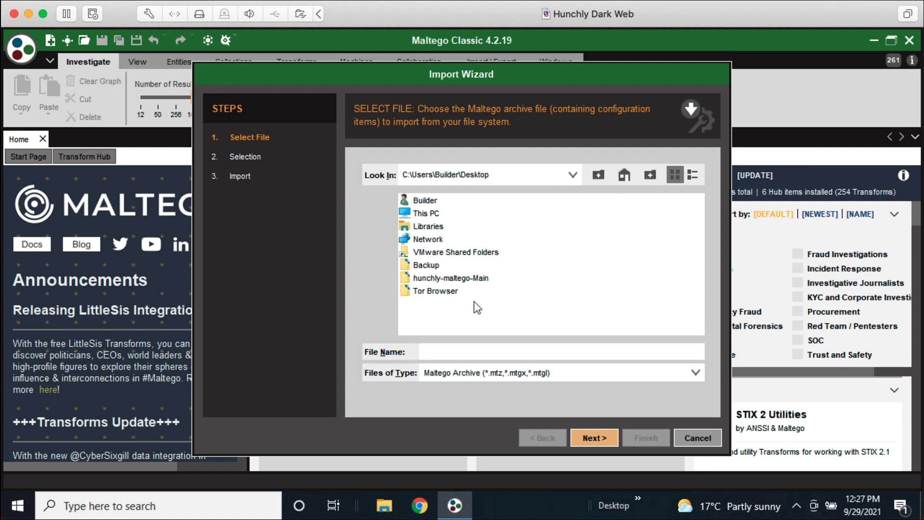
pyautogui.click(465, 275)
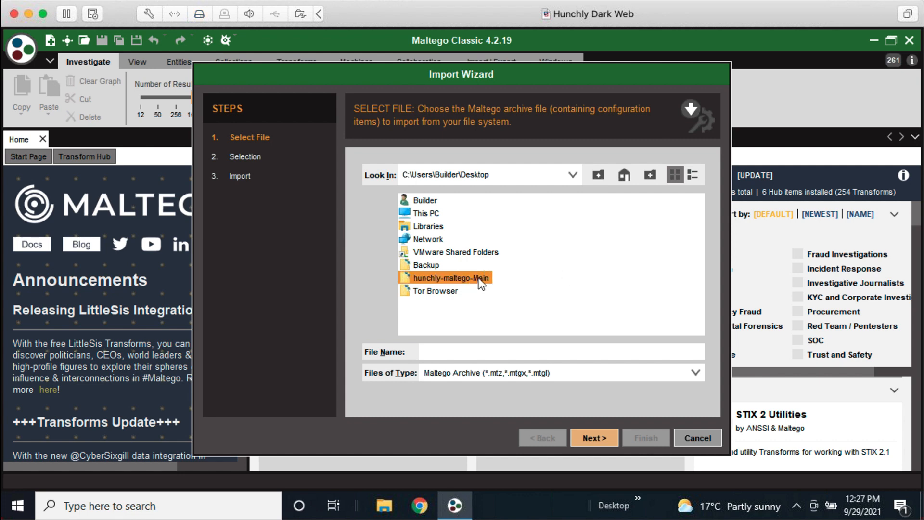
pyautogui.click(480, 279)
pyautogui.click(509, 280)
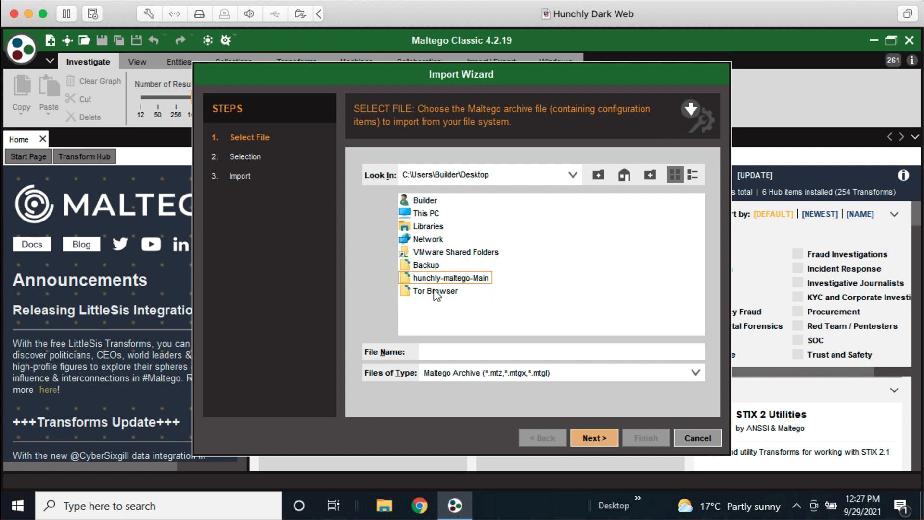
pyautogui.click(407, 280)
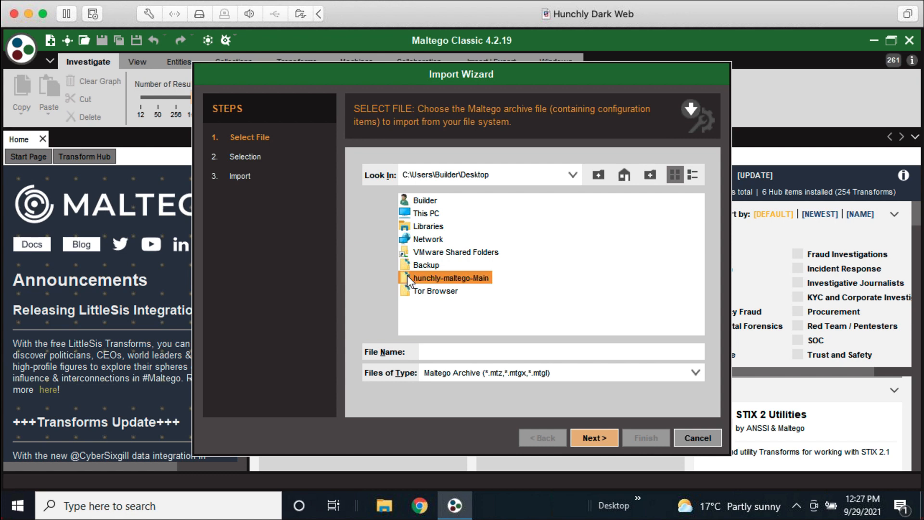
pyautogui.doubleClick(407, 278)
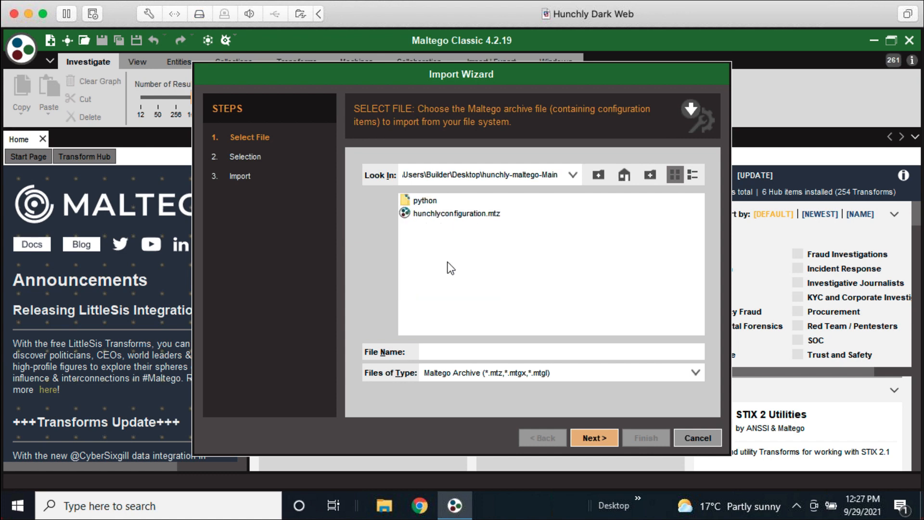
pyautogui.click(436, 215)
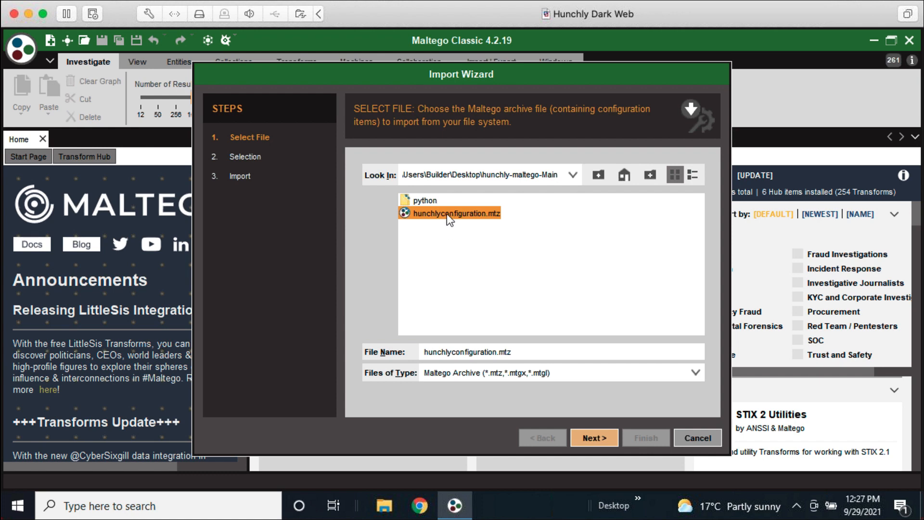
pyautogui.click(589, 436)
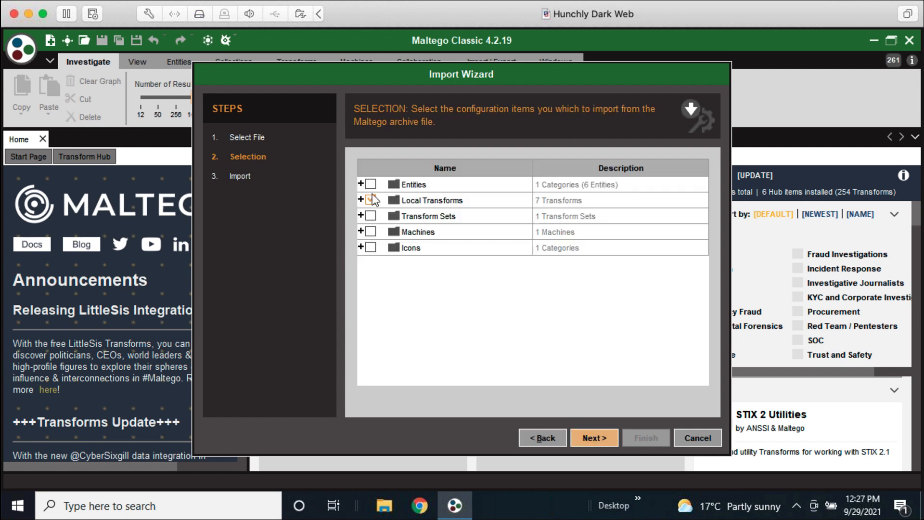
# - Include Entities, Transform Sets, Machines and Icons along with Local Transforms in the configuration import
pyautogui.click(371, 183)
pyautogui.click(371, 216)
pyautogui.click(372, 231)
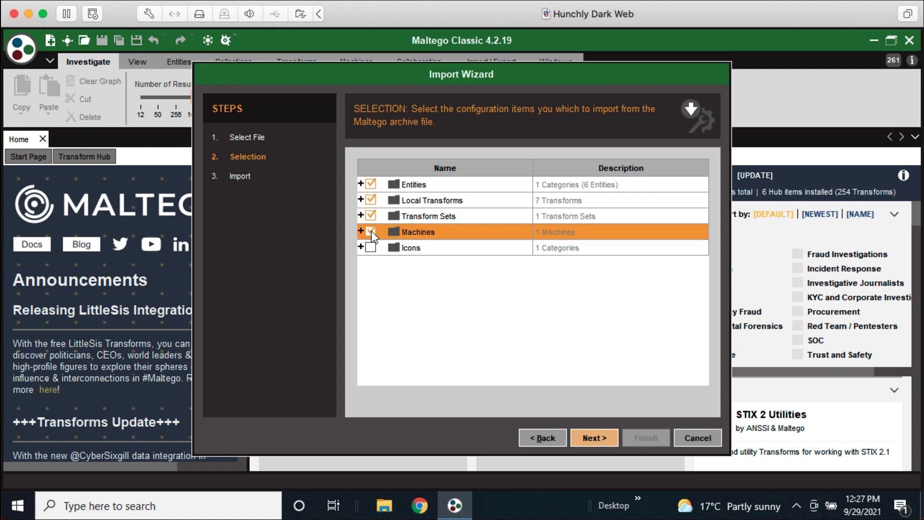
pyautogui.click(371, 248)
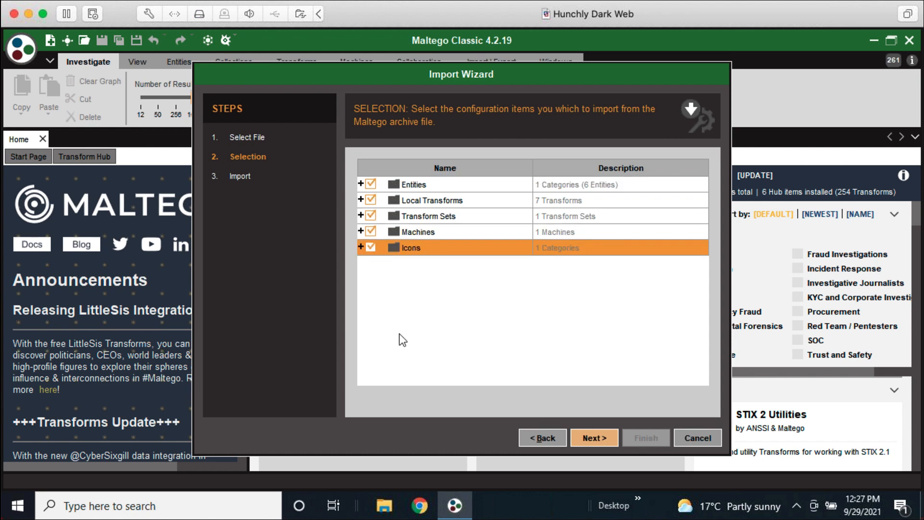
# - Highlight each configuration category in turn from Entities to Icons, and import the selected items, finishing the wizard
pyautogui.click(463, 184)
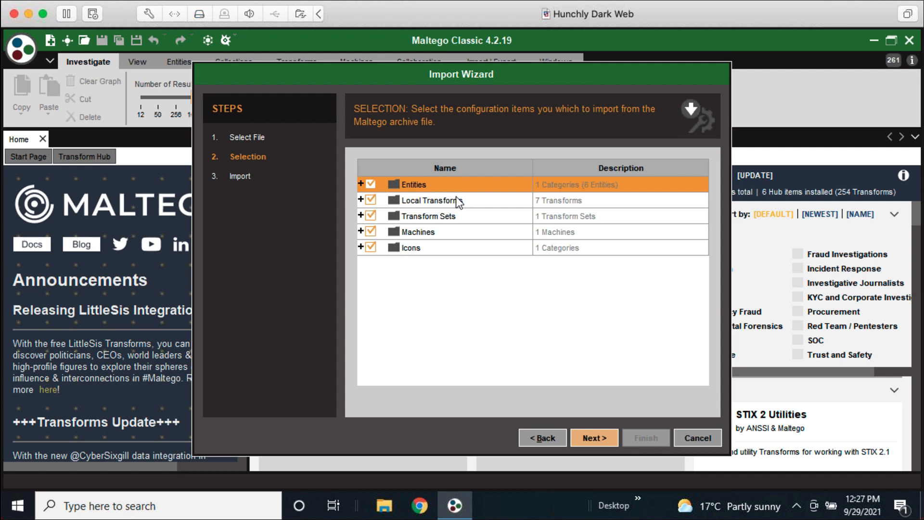
pyautogui.click(458, 199)
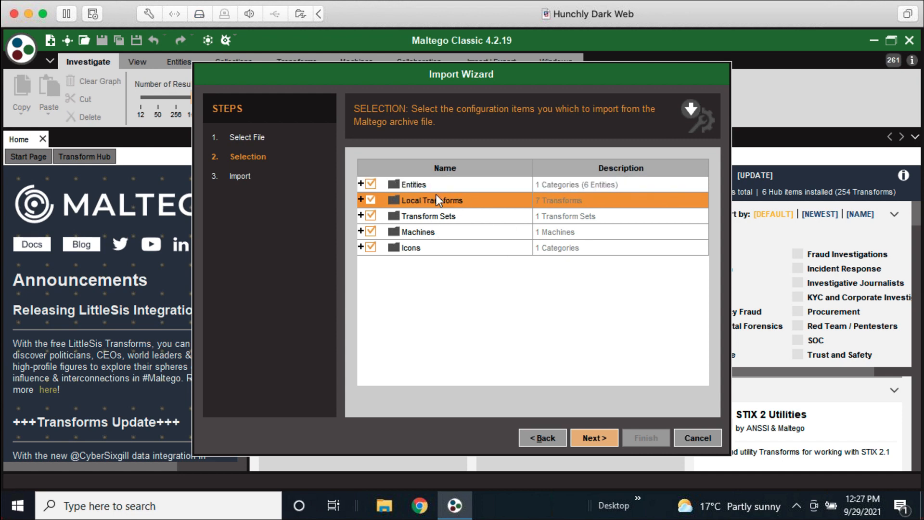
pyautogui.click(448, 216)
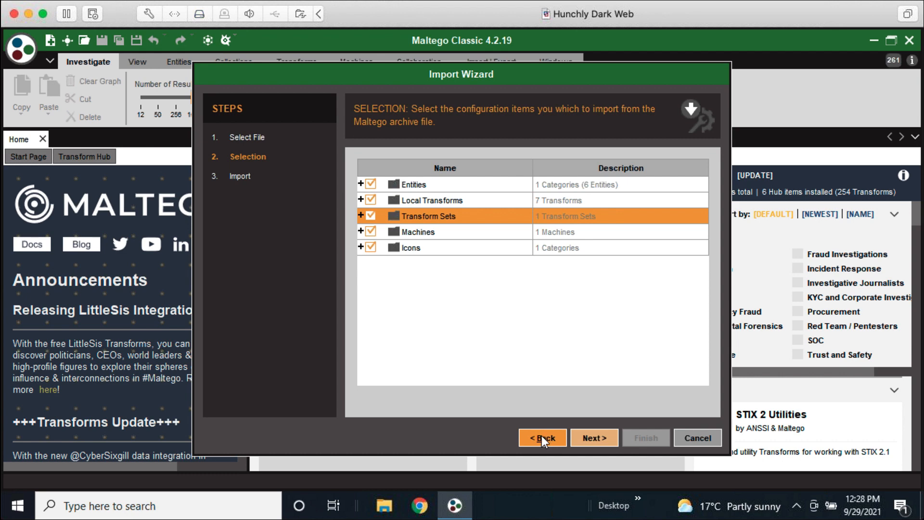
pyautogui.click(478, 236)
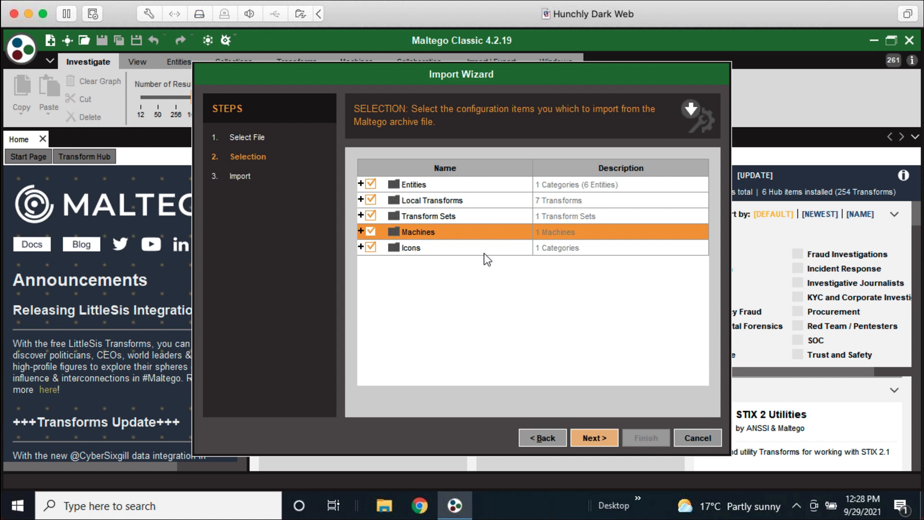
pyautogui.click(486, 244)
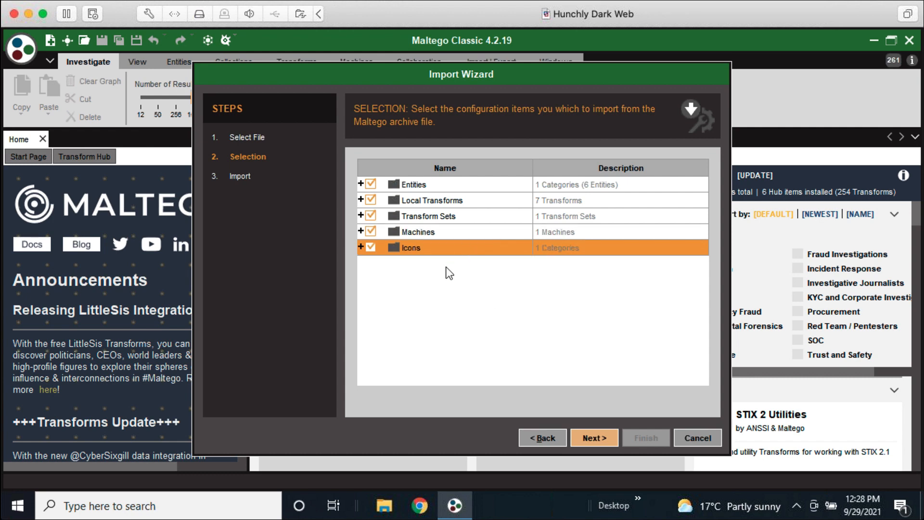
pyautogui.click(592, 437)
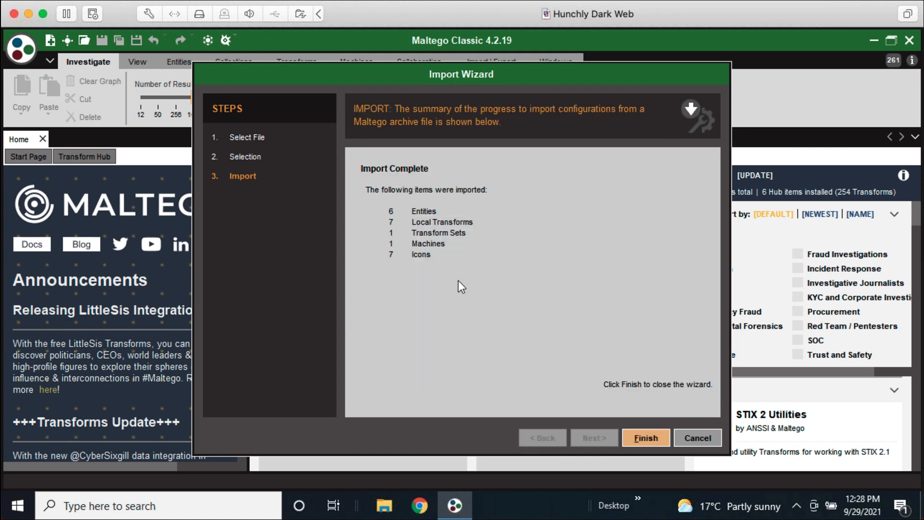
pyautogui.click(644, 438)
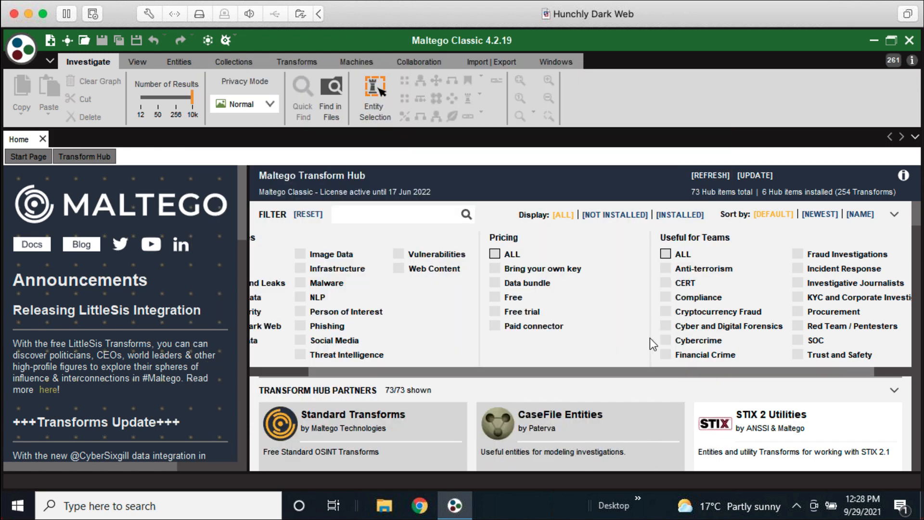
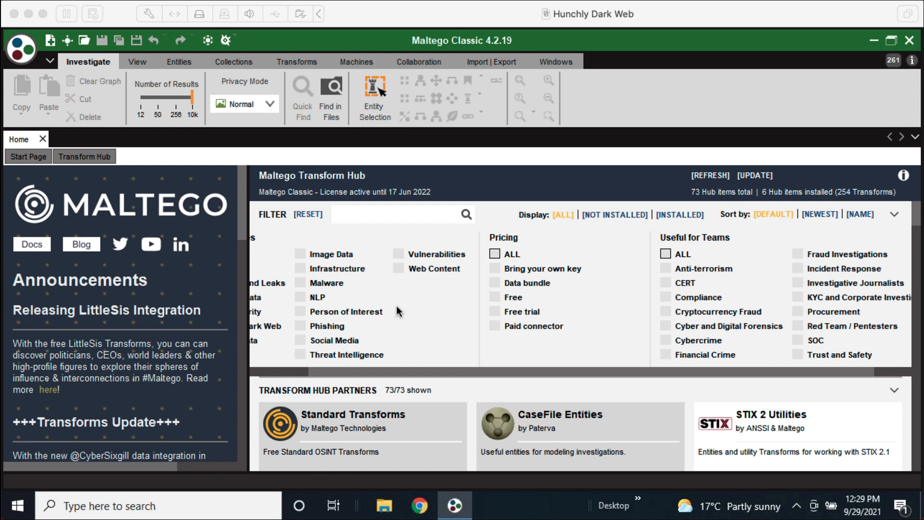
# - Open the Transform Manager and examine the imported Hunchly transforms, including Get Hunchly Pages and Get Page Data
pyautogui.click(22, 56)
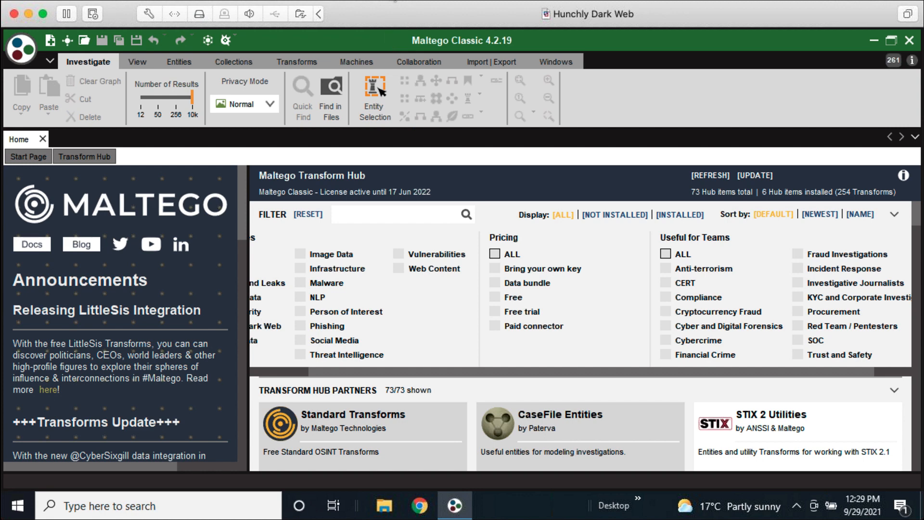
pyautogui.click(306, 60)
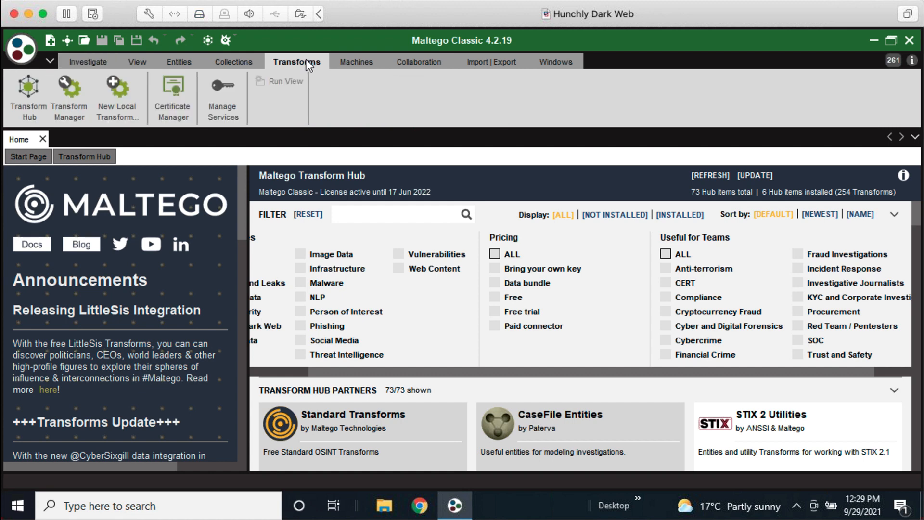
pyautogui.click(82, 108)
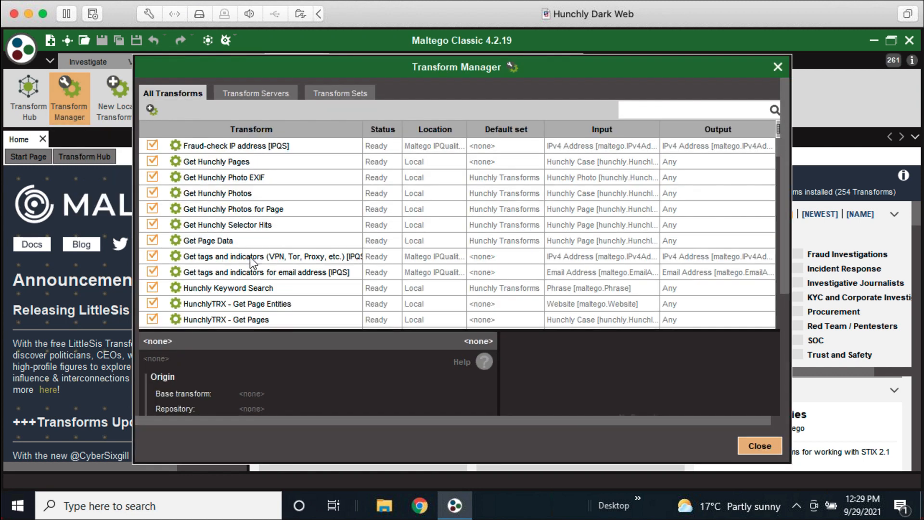
pyautogui.click(223, 163)
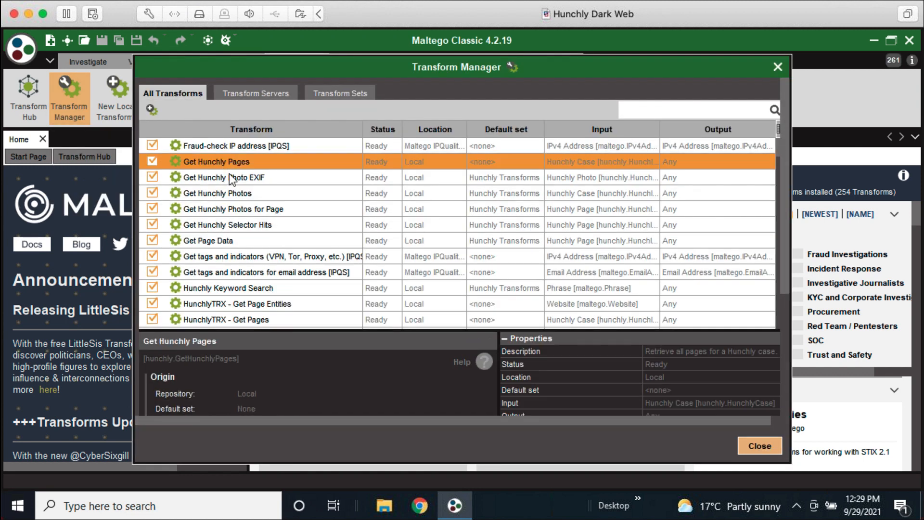
pyautogui.click(259, 241)
pyautogui.scroll(-4, 260, 243)
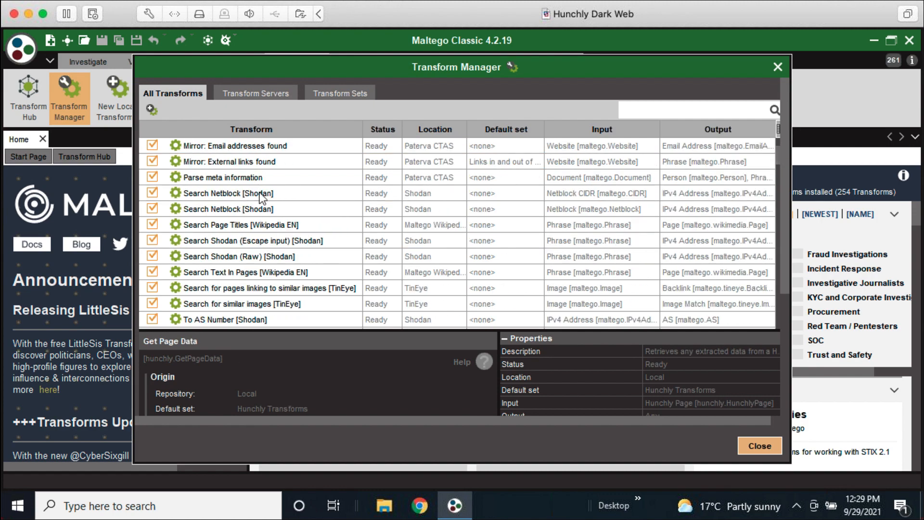
pyautogui.scroll(4, 237, 181)
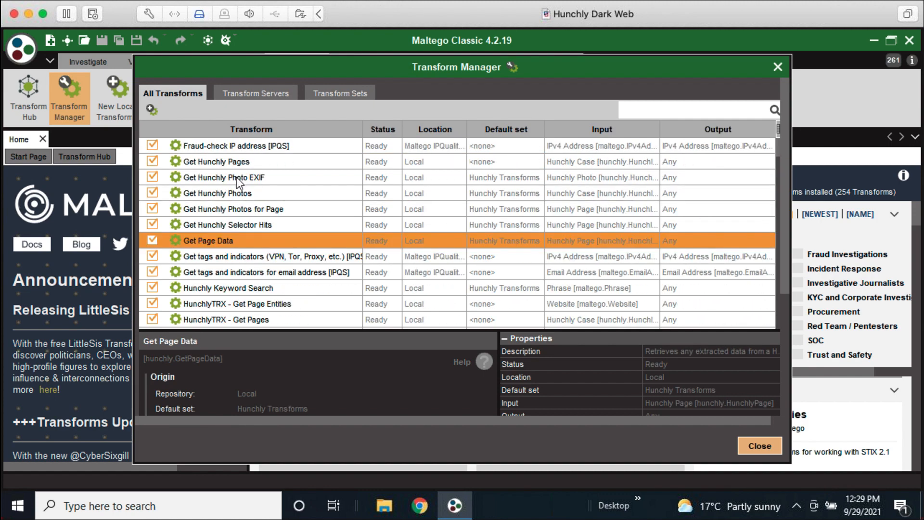
# - Filter the transforms by "hunchly" and examine entries such as Hunchly Keyword Search, Get Hunchly Photos for Page and Get Hunchly Pages
pyautogui.click(668, 110)
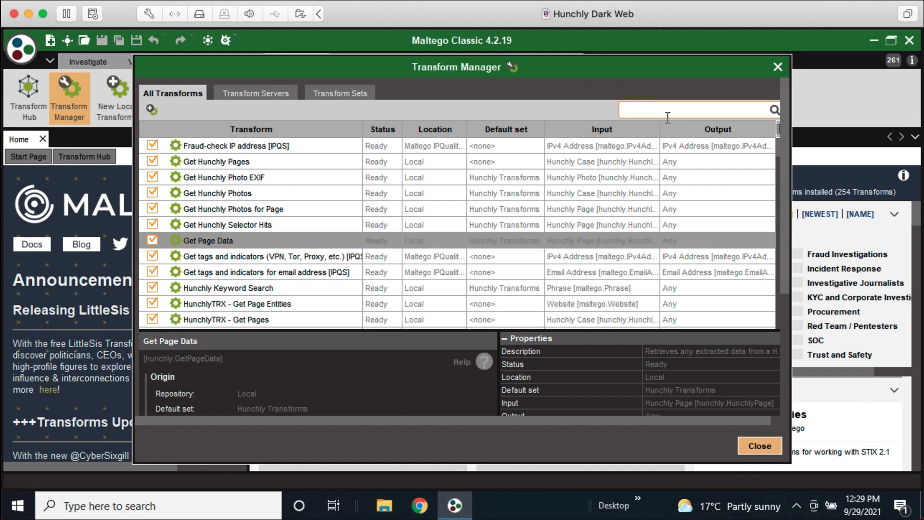
pyautogui.write('hunchly')
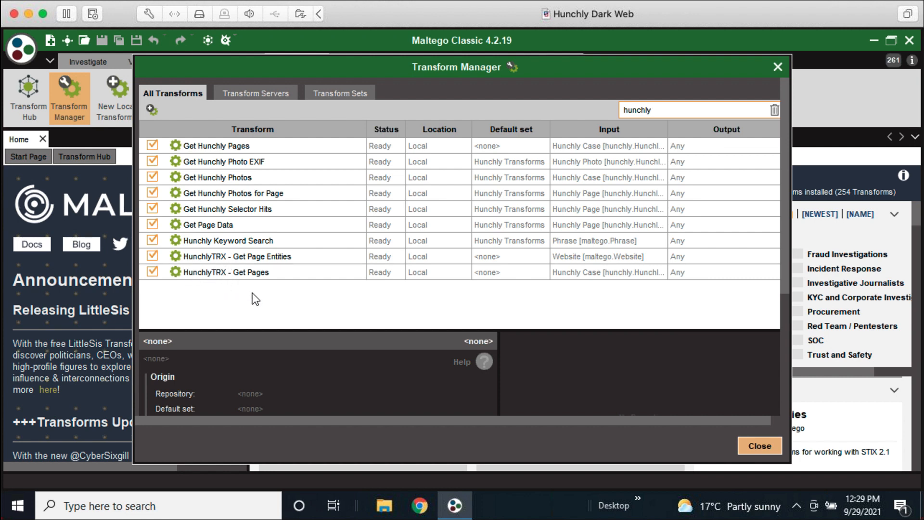
pyautogui.click(235, 245)
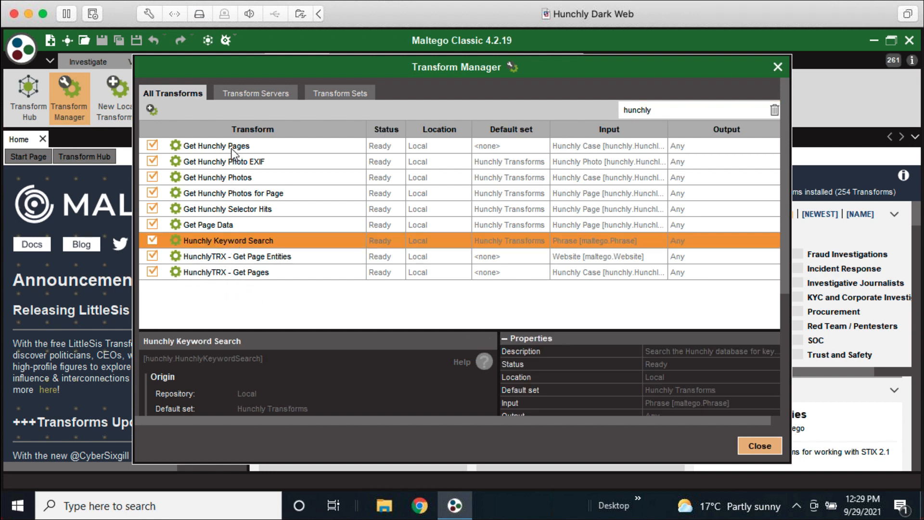
pyautogui.keyDown('shift'); pyautogui.click(231, 148); pyautogui.keyUp('shift')
pyautogui.click(235, 198)
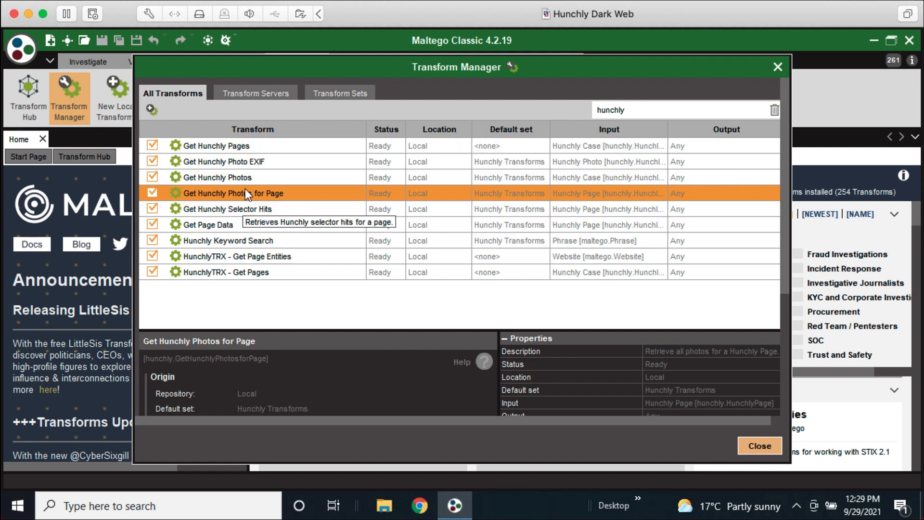
pyautogui.click(267, 150)
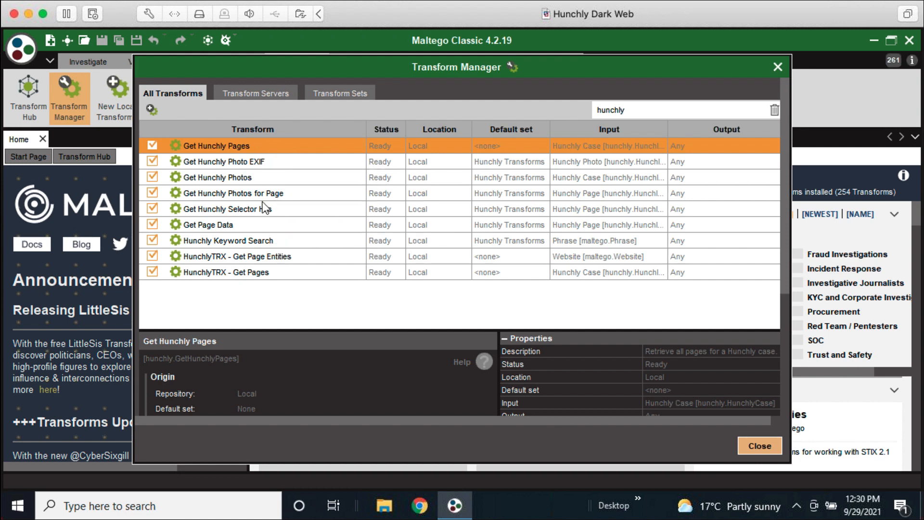
# - In File Explorer, open the python folder inside the Desktop's hunchly-maltego-Main folder and copy its full path
pyautogui.click(395, 514)
pyautogui.click(136, 173)
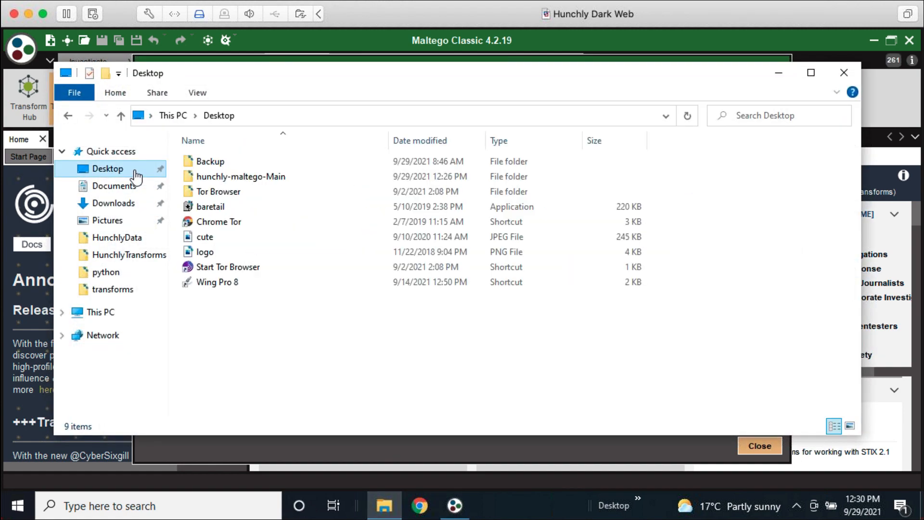
pyautogui.doubleClick(231, 178)
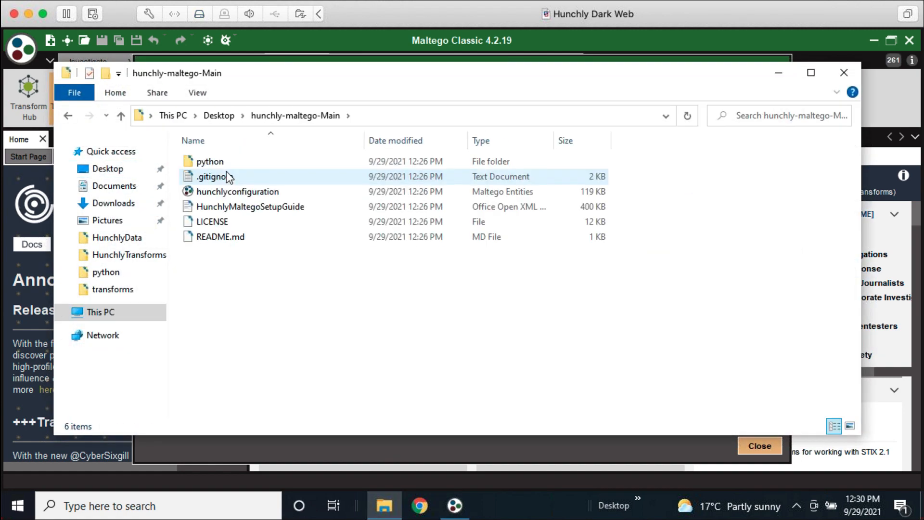
pyautogui.doubleClick(223, 161)
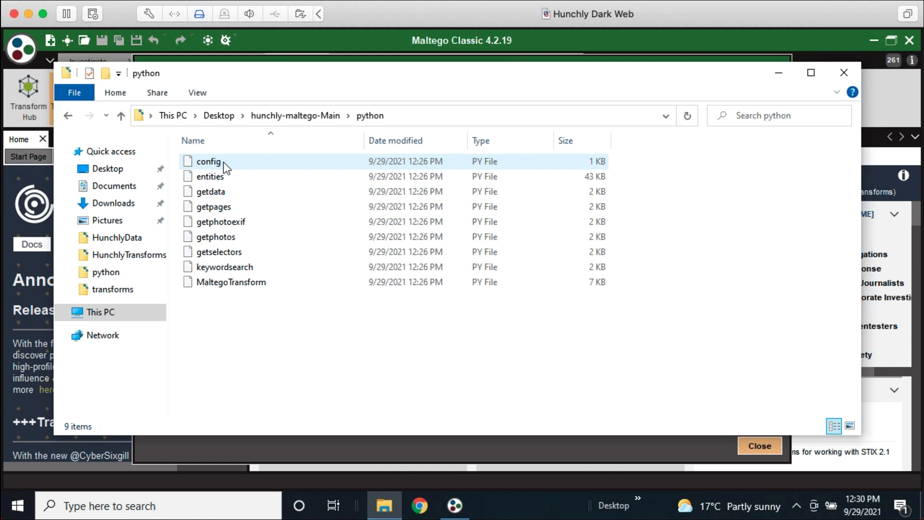
pyautogui.click(406, 115)
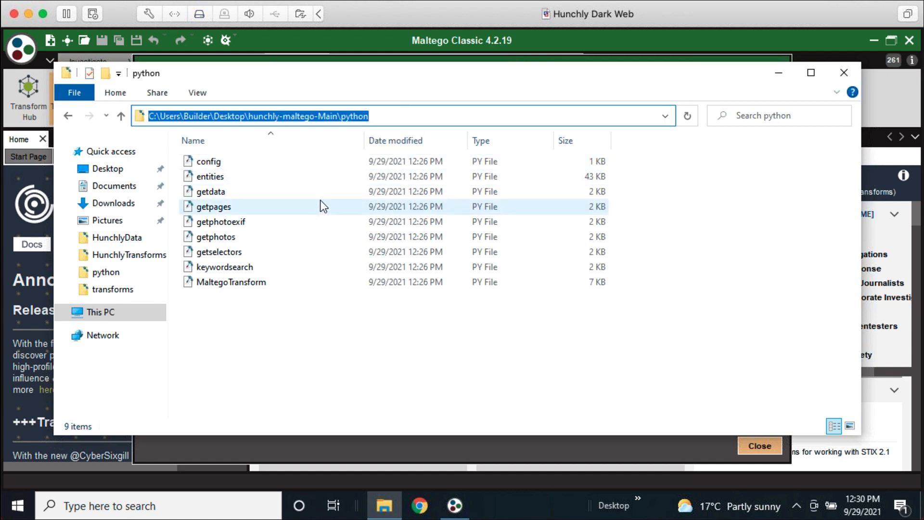
pyautogui.rightClick(316, 119)
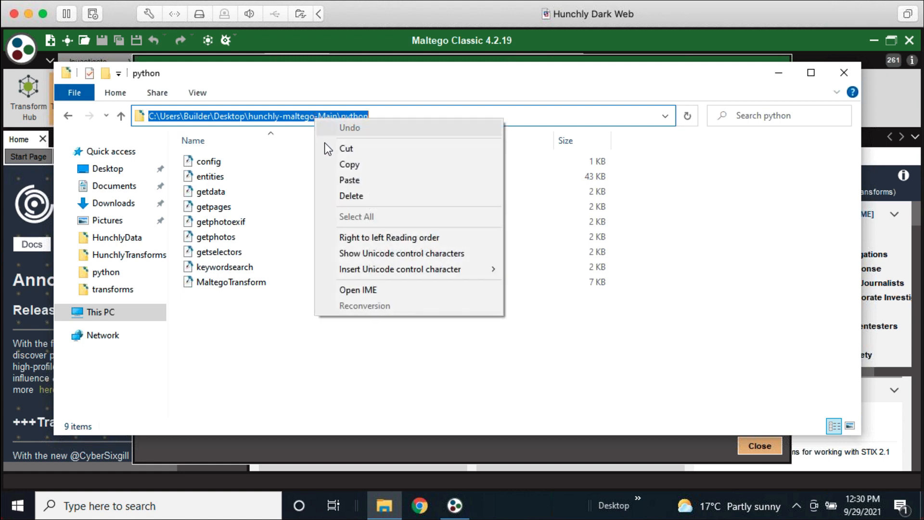
pyautogui.click(330, 161)
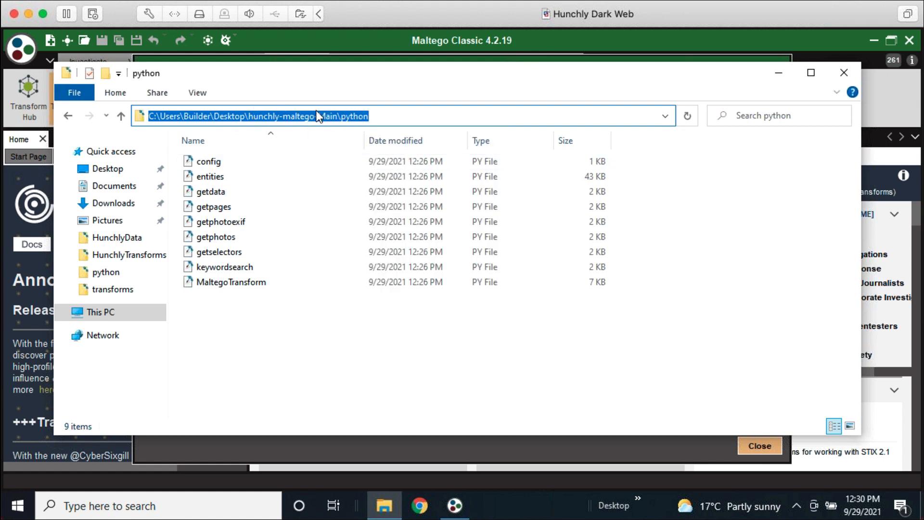
# - In Maltego, set the working directory of the transforms from Get Hunchly Pages through Get Page Data to the copied path, and close the Transform Manager
pyautogui.click(304, 48)
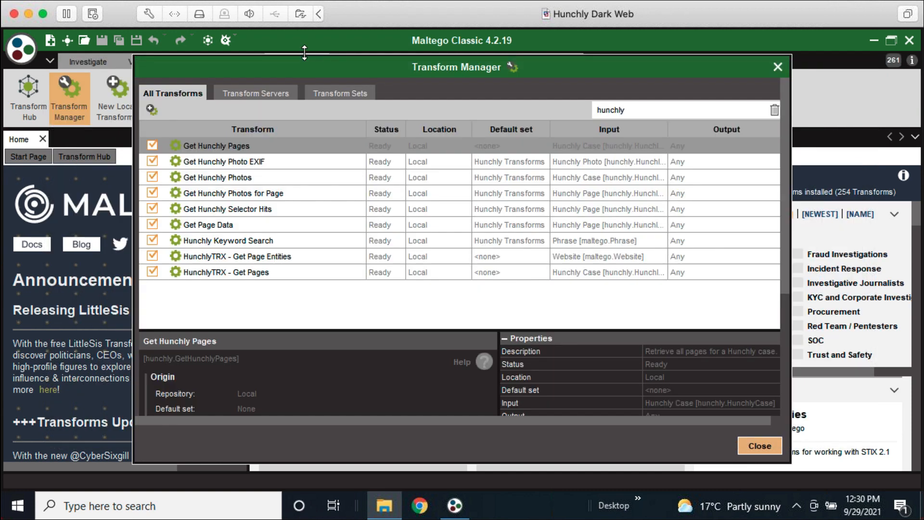
pyautogui.keyDown('shift'); pyautogui.click(263, 219); pyautogui.keyUp('shift')
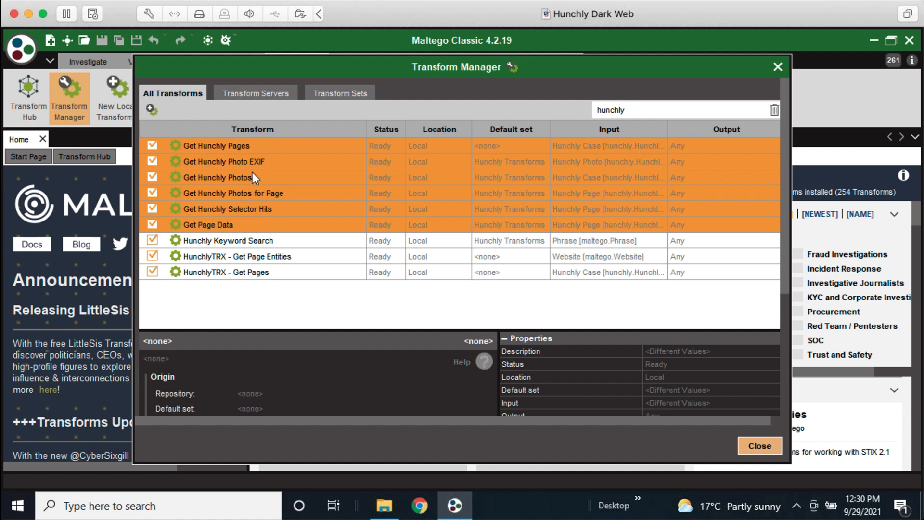
pyautogui.click(254, 146)
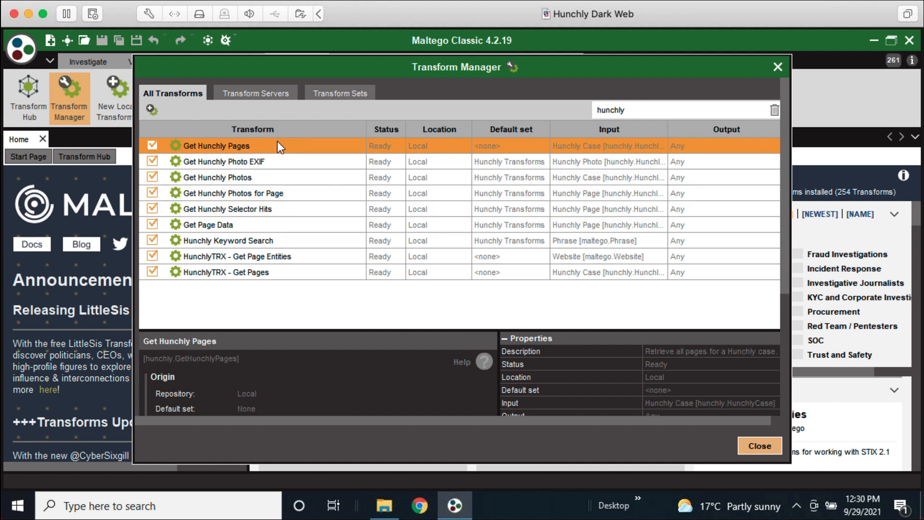
pyautogui.keyDown('shift'); pyautogui.click(242, 225); pyautogui.keyUp('shift')
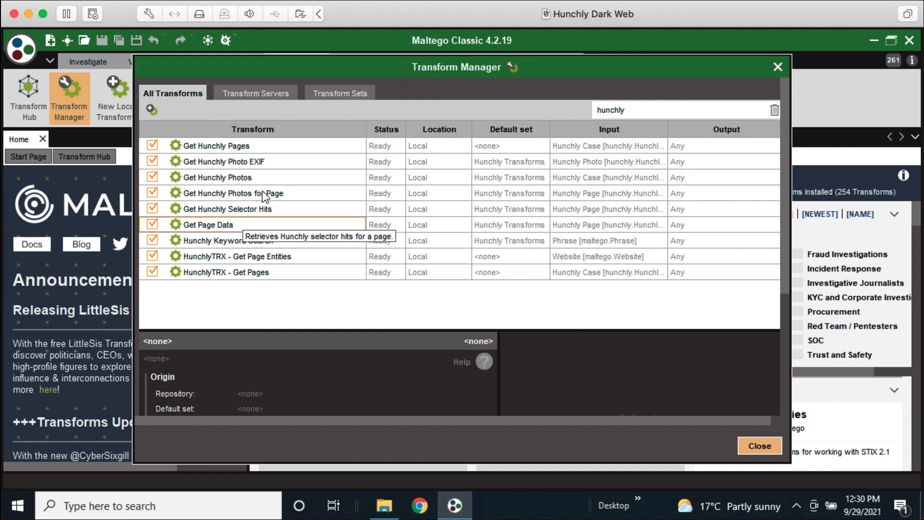
pyautogui.click(270, 150)
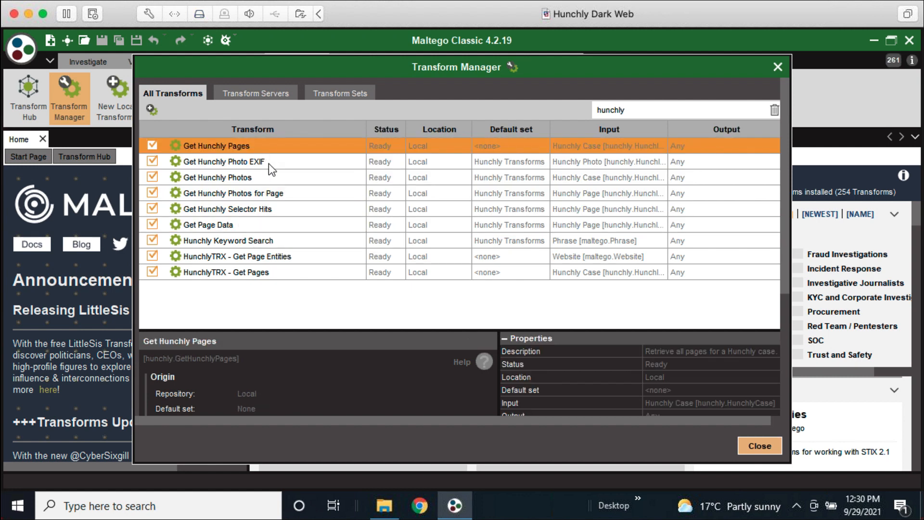
pyautogui.keyDown('shift'); pyautogui.click(266, 225); pyautogui.keyUp('shift')
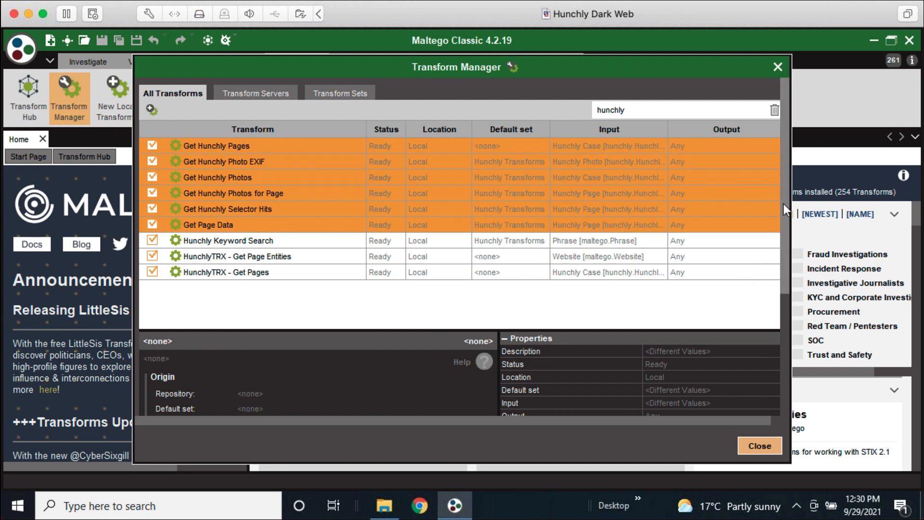
pyautogui.moveTo(784, 203); pyautogui.dragTo(768, 346)
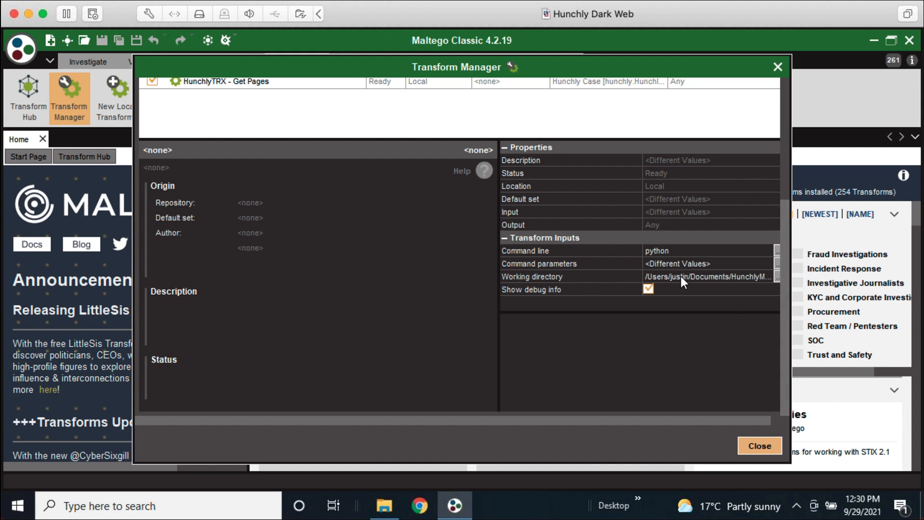
pyautogui.click(776, 277)
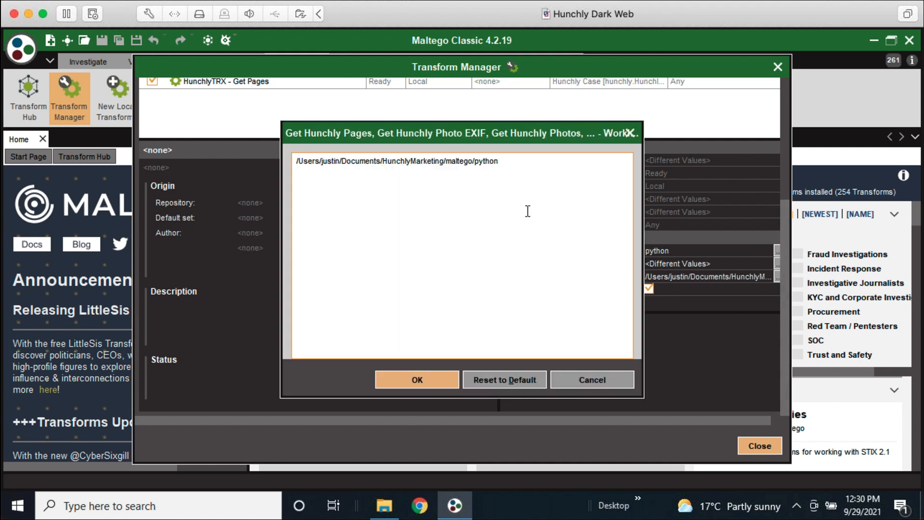
pyautogui.moveTo(510, 160); pyautogui.dragTo(284, 148)
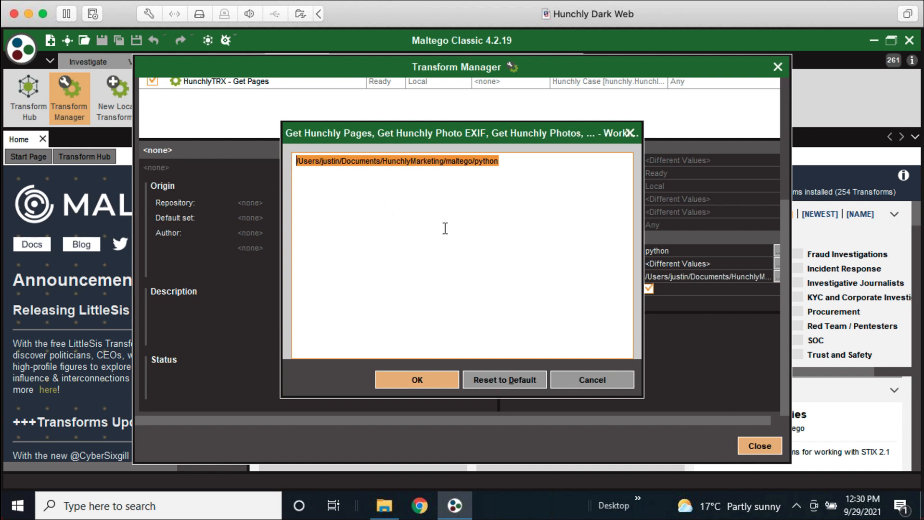
pyautogui.press('BackSpace')
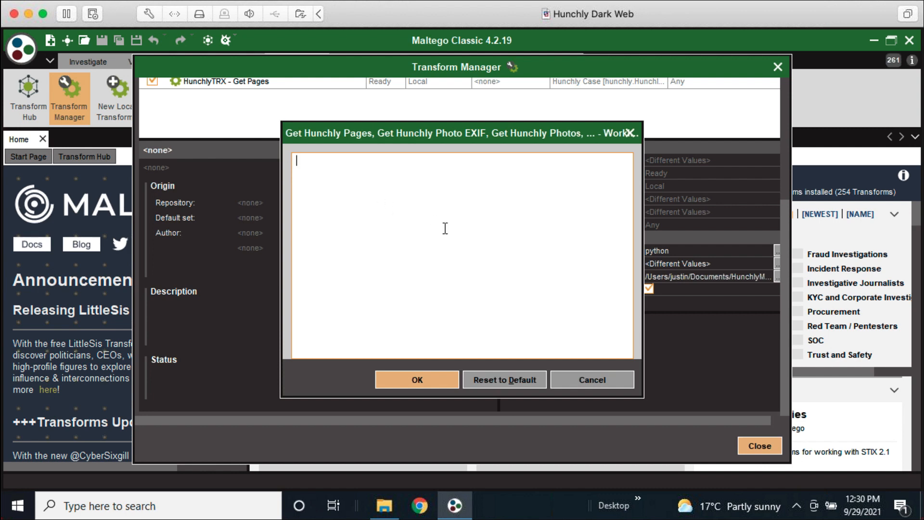
pyautogui.hotkey('ctrl', 'v')
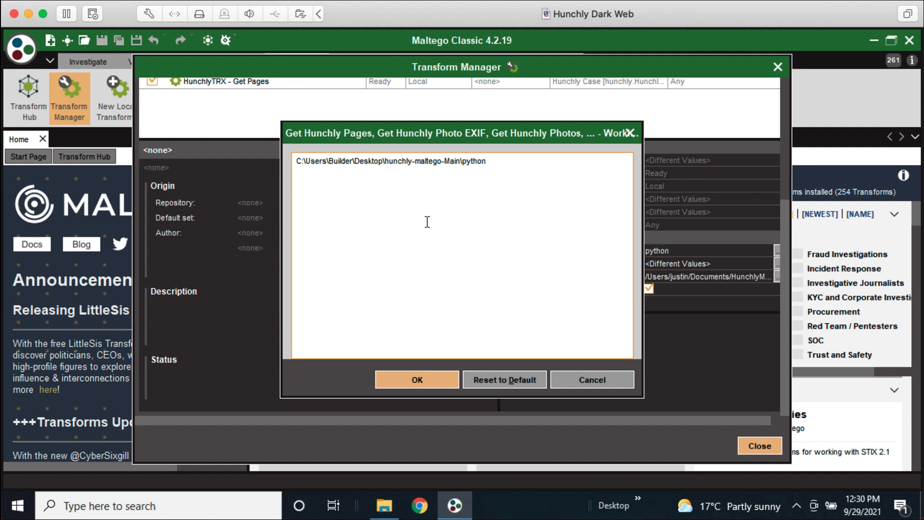
pyautogui.click(417, 380)
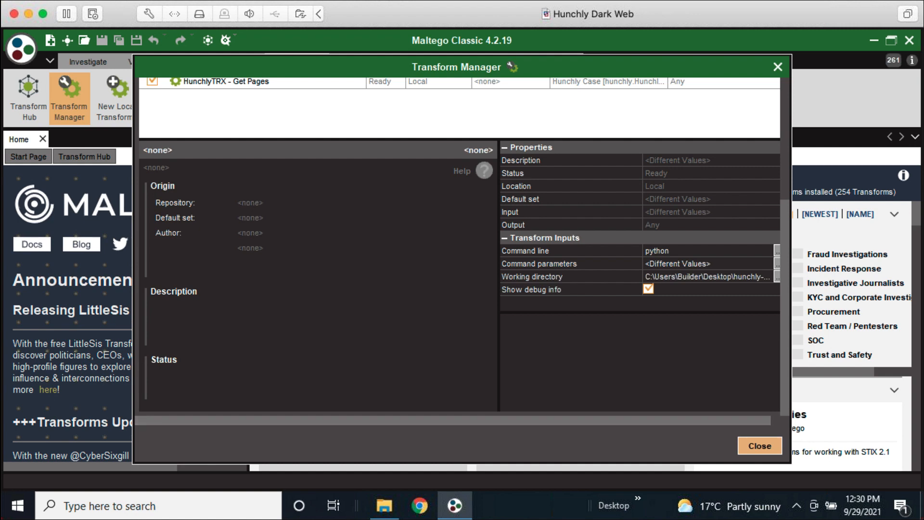
pyautogui.click(760, 446)
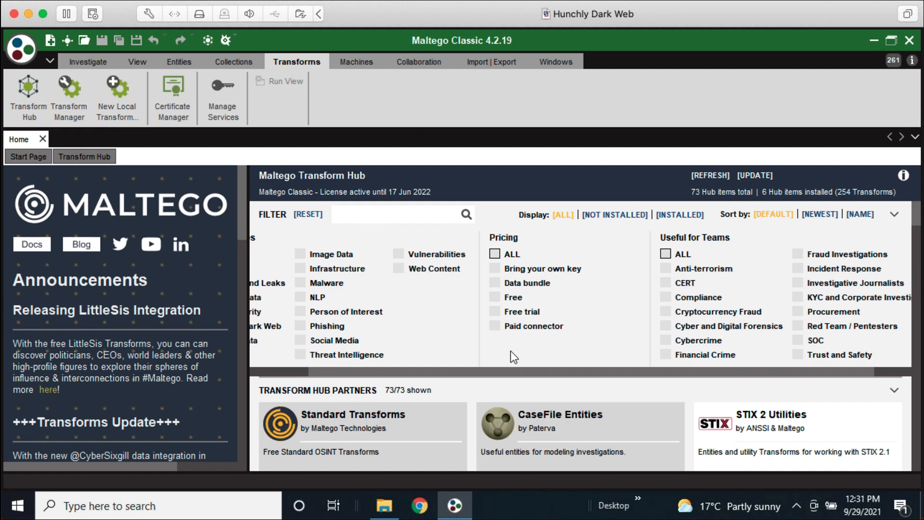
# - Open a Command Prompt and run the python command to check whether Python is installed
pyautogui.click(244, 502)
pyautogui.click(244, 502)
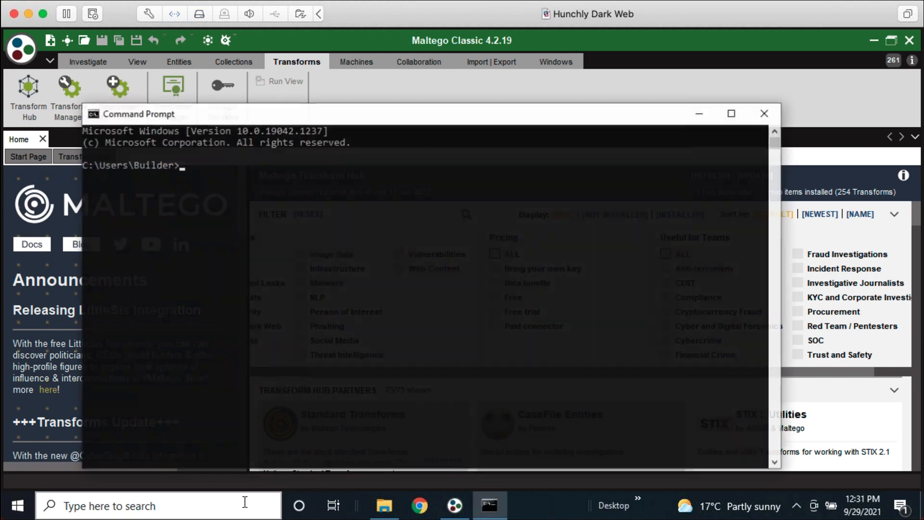
pyautogui.write('p[')
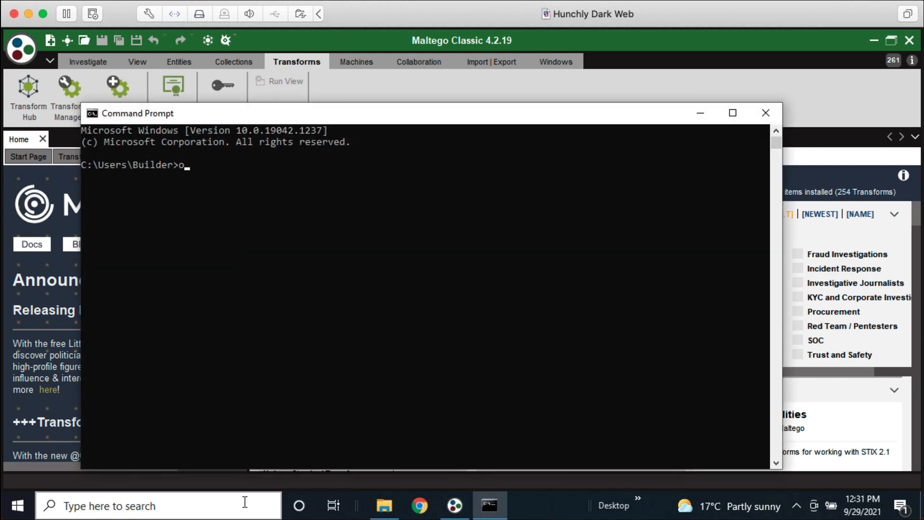
pyautogui.press('BackSpace')
pyautogui.press('BackSpace')
pyautogui.write('python')
pyautogui.press('Return')
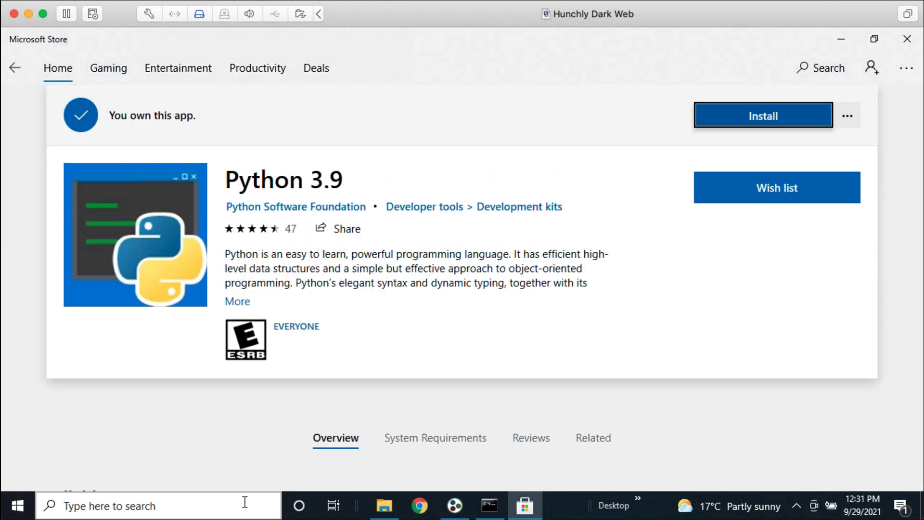
# - Close the Microsoft Store and the Command Prompt, and switch to Chrome
pyautogui.click(490, 506)
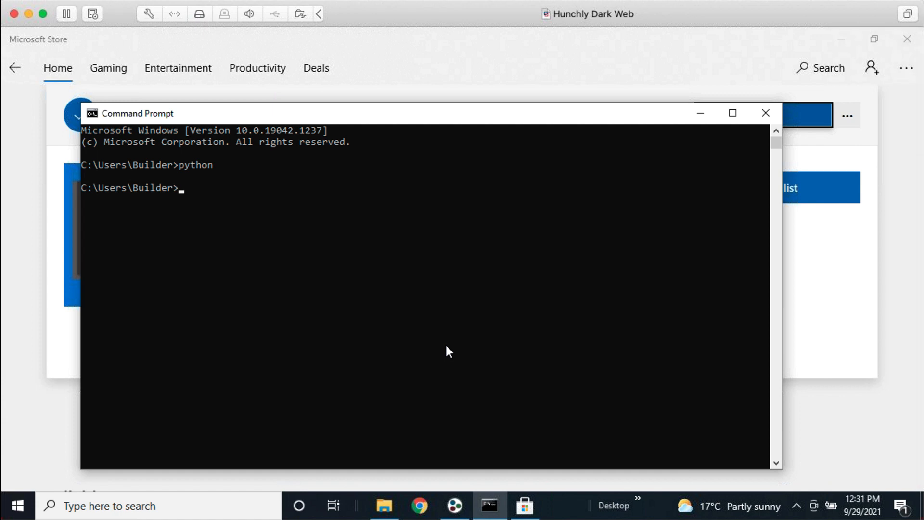
pyautogui.click(477, 87)
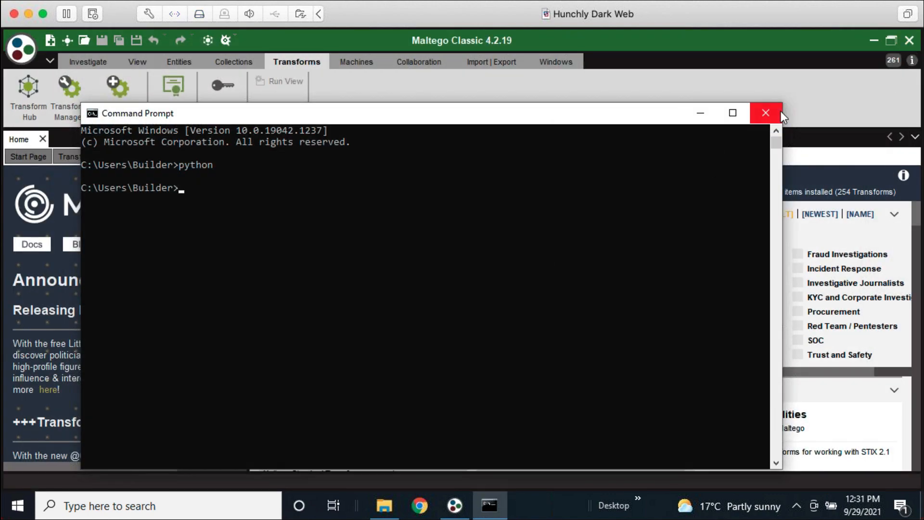
pyautogui.click(766, 113)
pyautogui.click(426, 504)
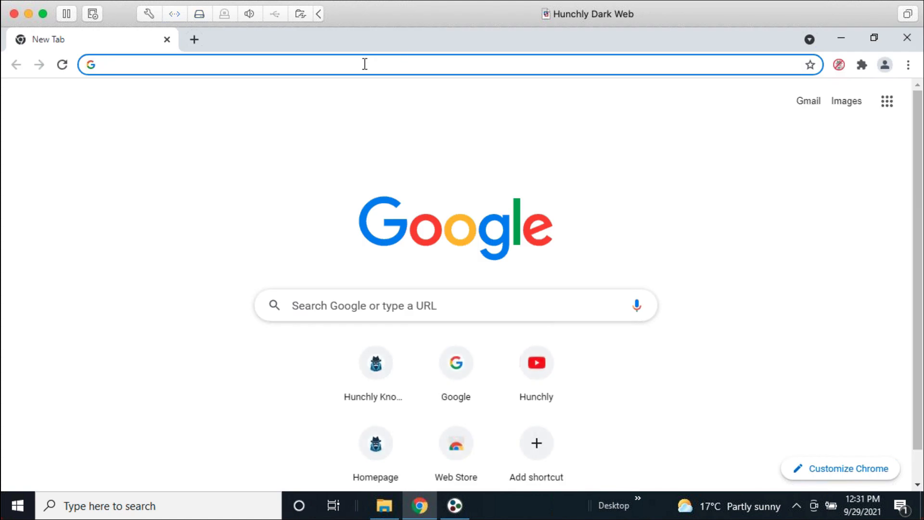
# - Go to python.org and download the Python 3.9.7 installer for Windows
pyautogui.write('python.org')
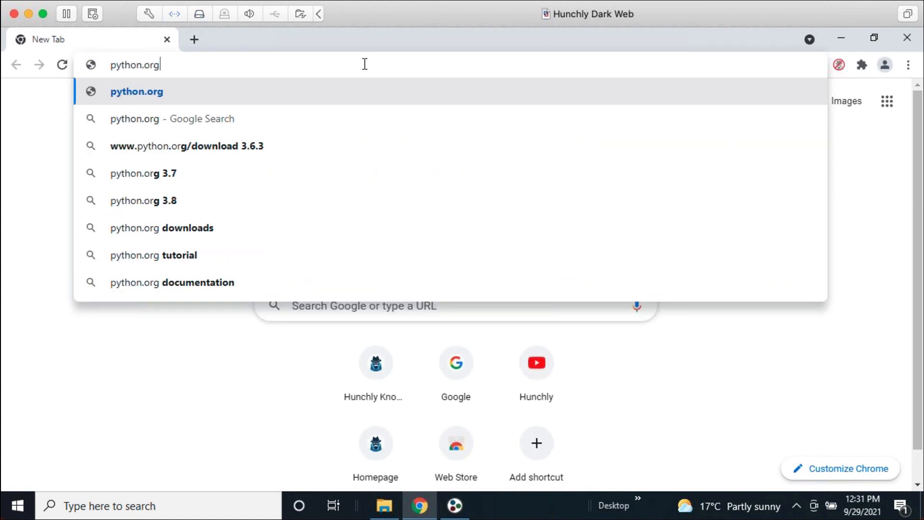
pyautogui.press('Return')
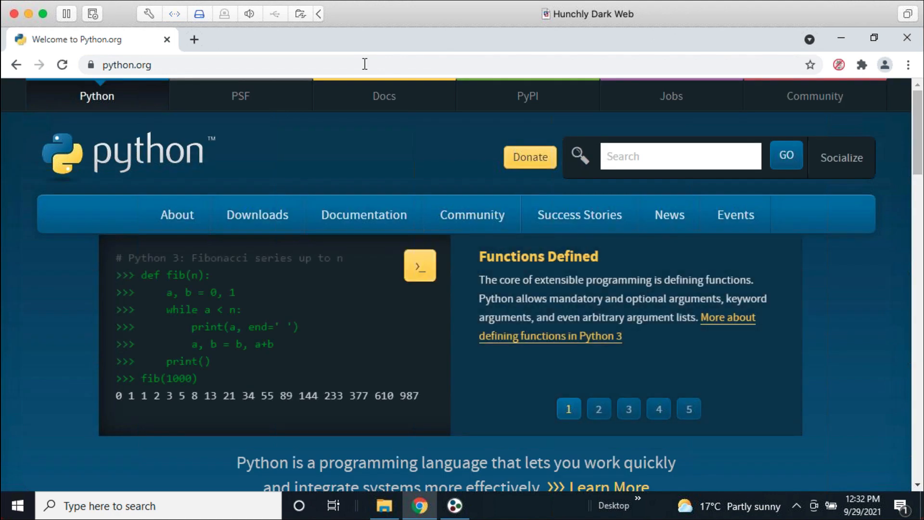
pyautogui.moveTo(262, 235)
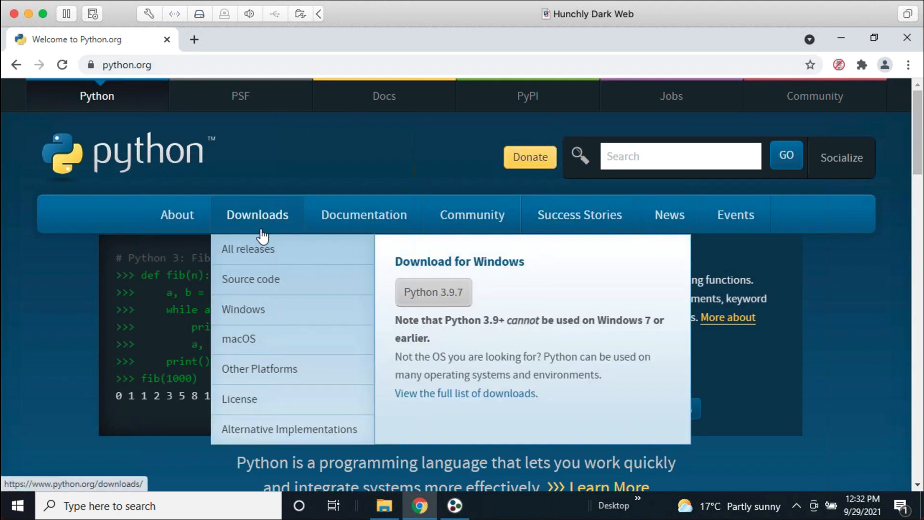
pyautogui.click(420, 294)
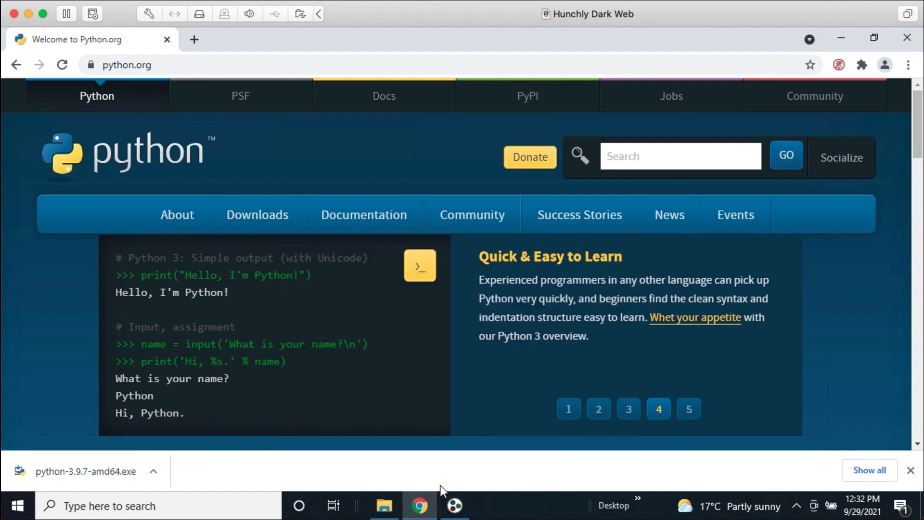
# - Install Python 3.9.7 with default settings and Python 3.9 added to PATH, allow the device changes, and close the installer and browser
pyautogui.click(76, 471)
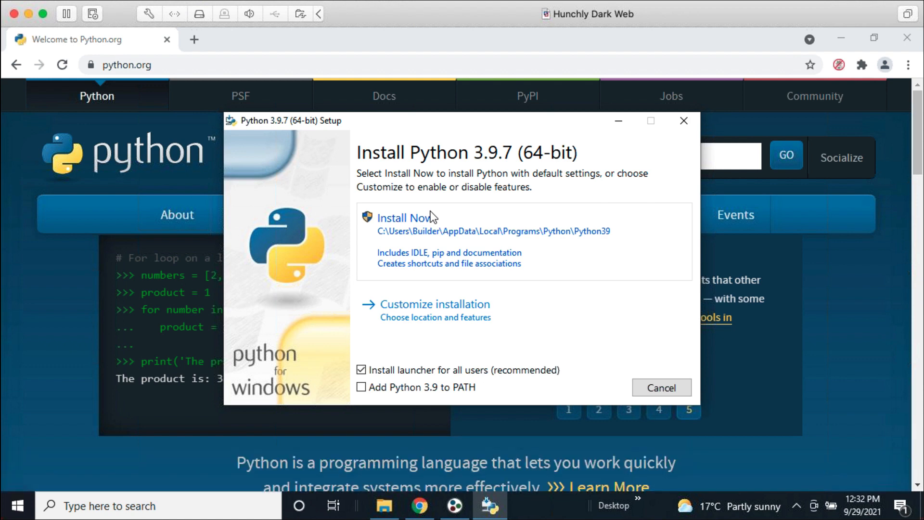
pyautogui.click(362, 388)
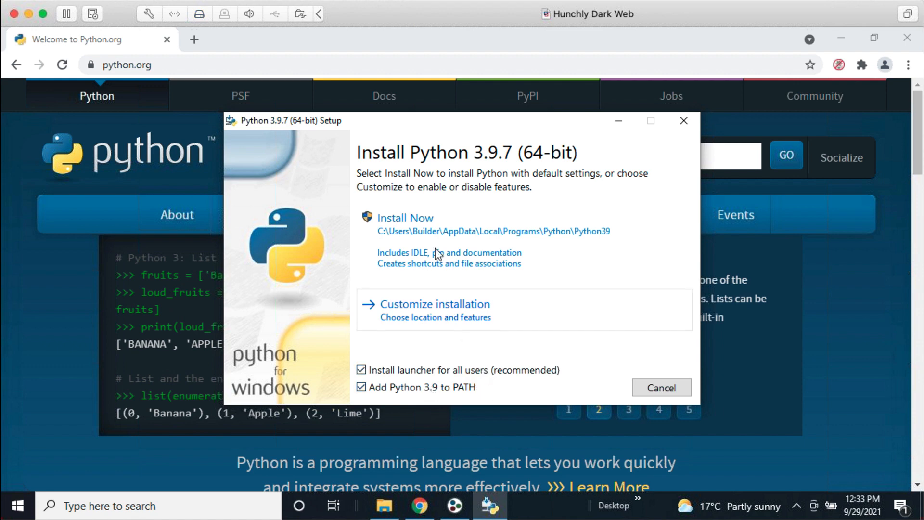
pyautogui.click(448, 230)
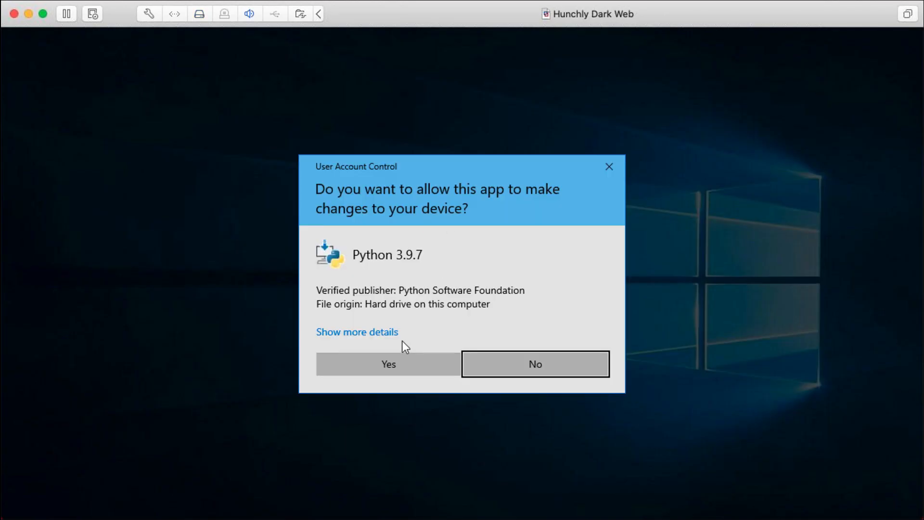
pyautogui.click(401, 356)
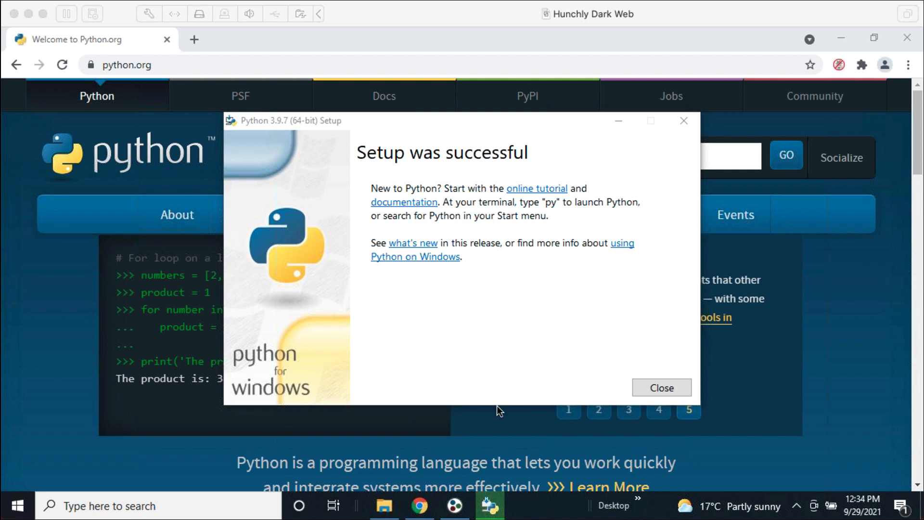
pyautogui.click(642, 388)
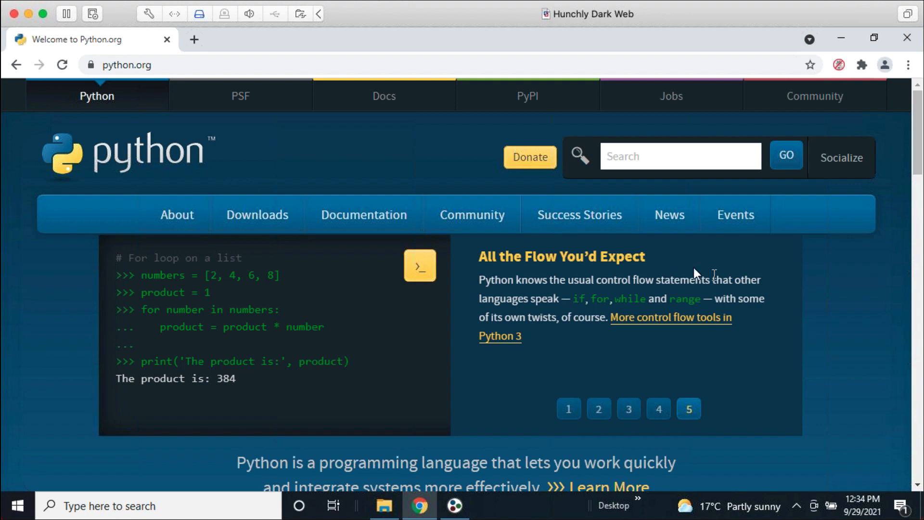
pyautogui.click(897, 40)
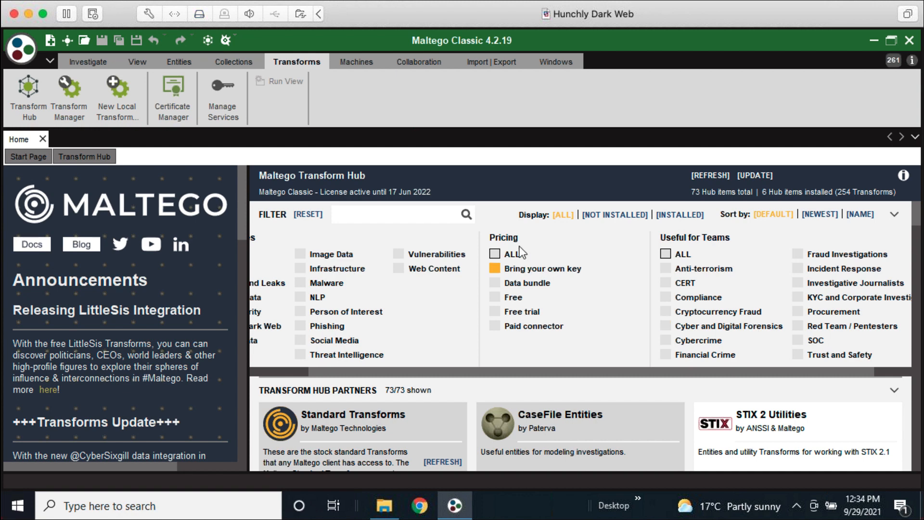
# - Search Windows for cmd and open a Command Prompt window
pyautogui.hscroll(-2, 513, 247)
pyautogui.click(208, 515)
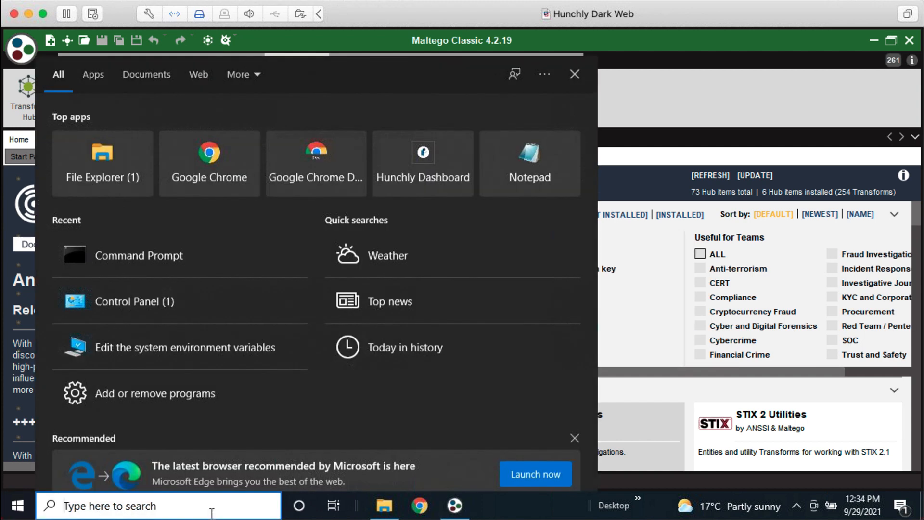
pyautogui.write('cmd')
pyautogui.press('Return')
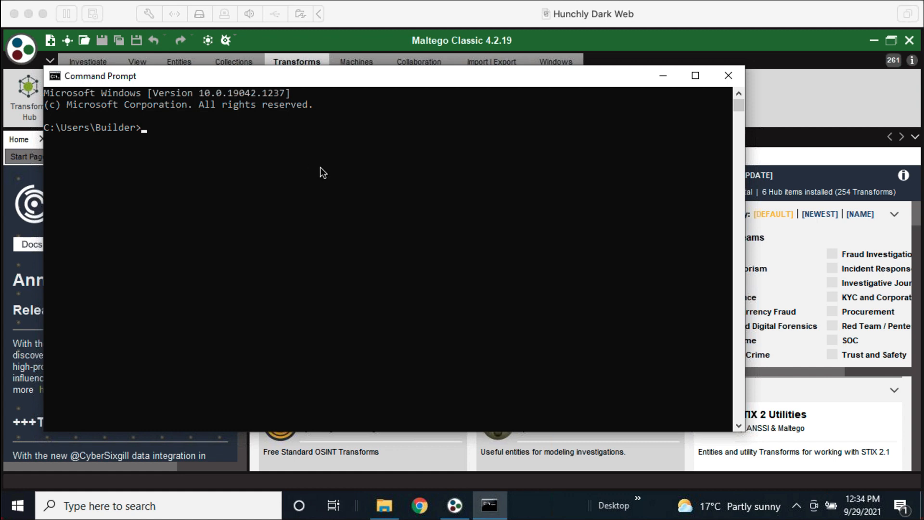
# - Check the Python installation by starting python, leaving it with exit(), and running pip without arguments
pyautogui.moveTo(314, 145); pyautogui.dragTo(328, 139)
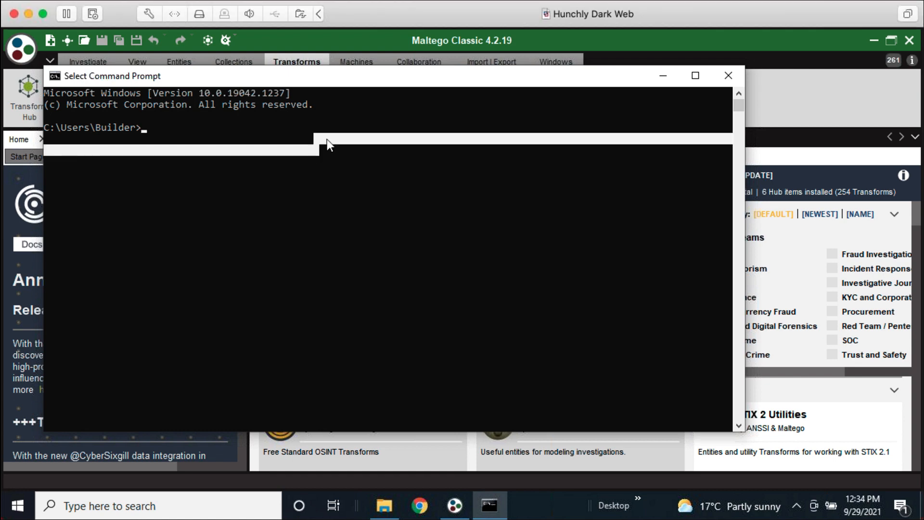
pyautogui.click(327, 139)
pyautogui.write('python')
pyautogui.press('Return')
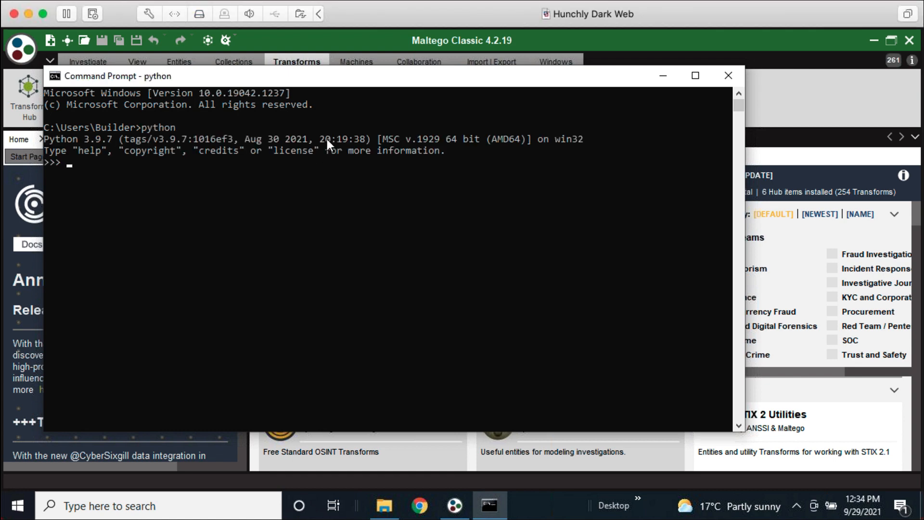
pyautogui.write('exit()')
pyautogui.press('Return')
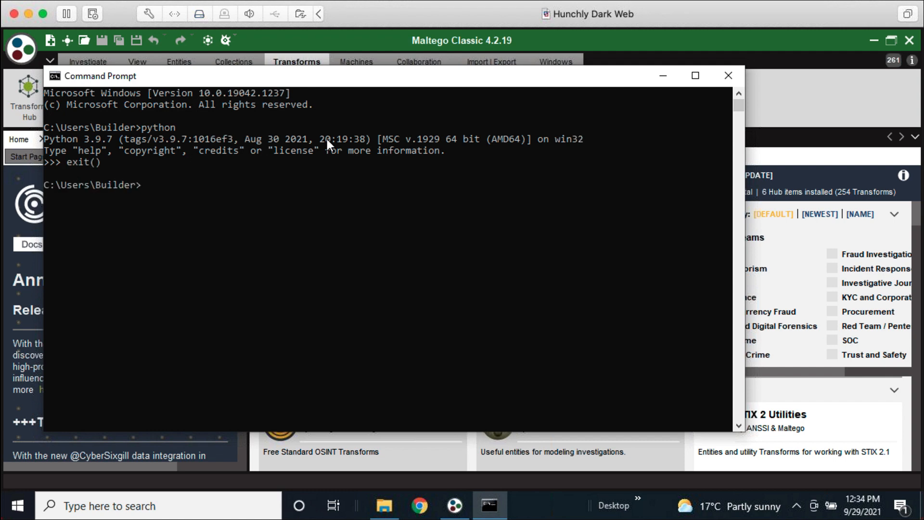
pyautogui.write('pip')
pyautogui.press('Return')
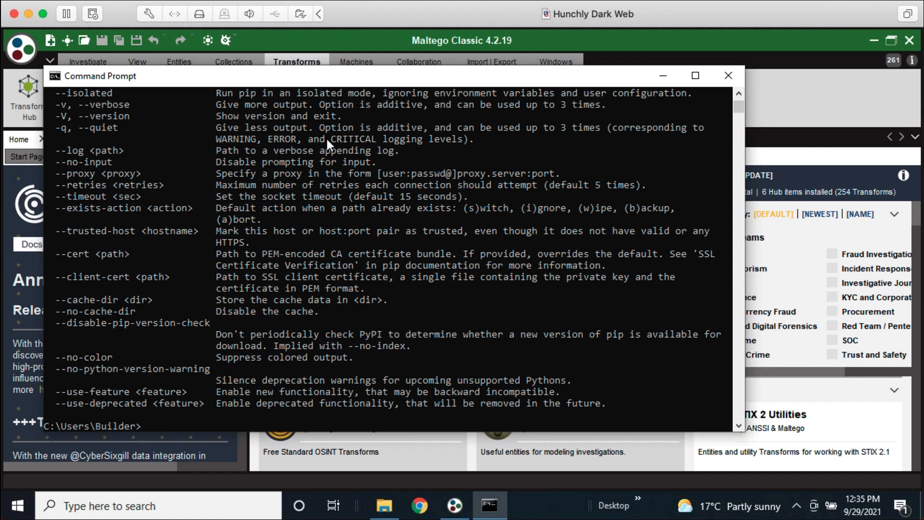
# - Install the Python packages bs4 and netaddr with pip
pyautogui.write('pip install bs4')
pyautogui.press('Return')
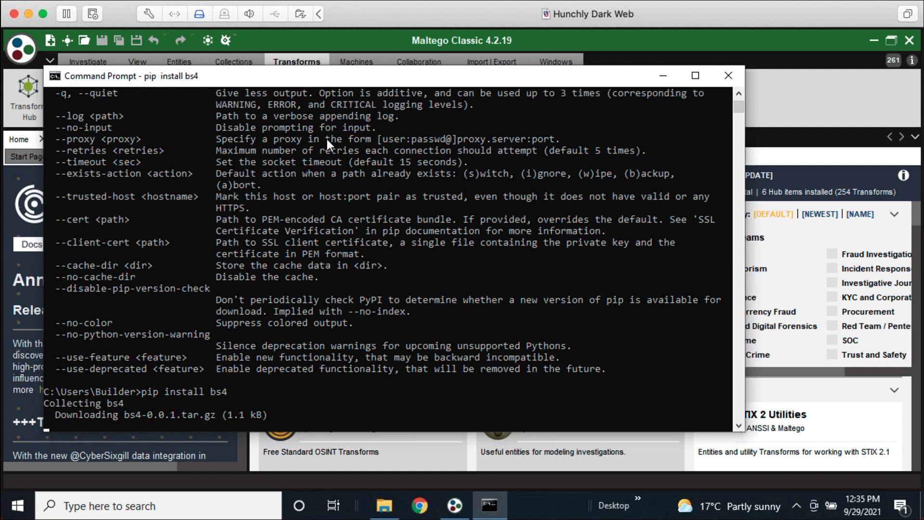
pyautogui.write('pip ')
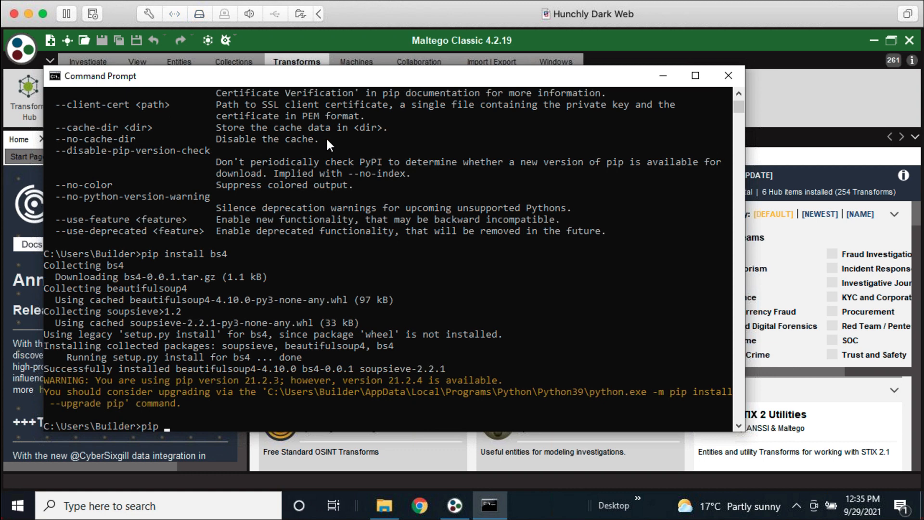
pyautogui.write('install netaddr')
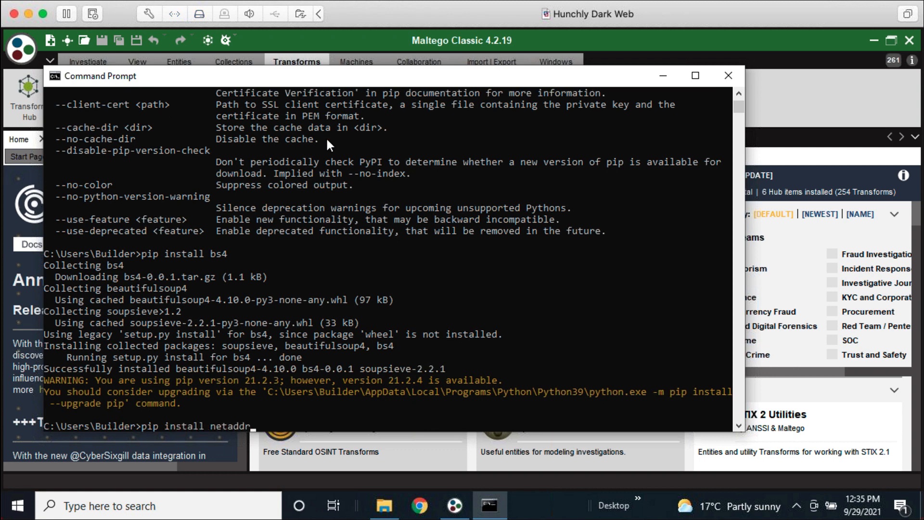
pyautogui.press('Return')
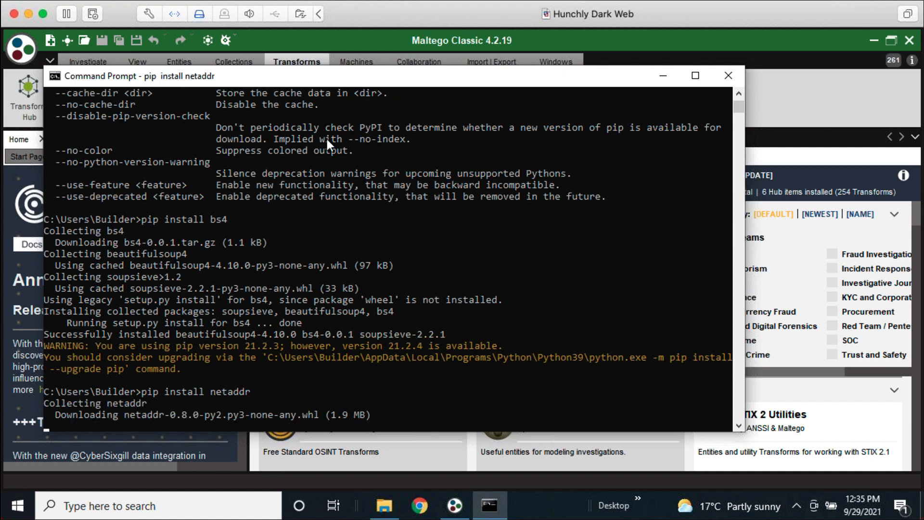
pyautogui.write('p')
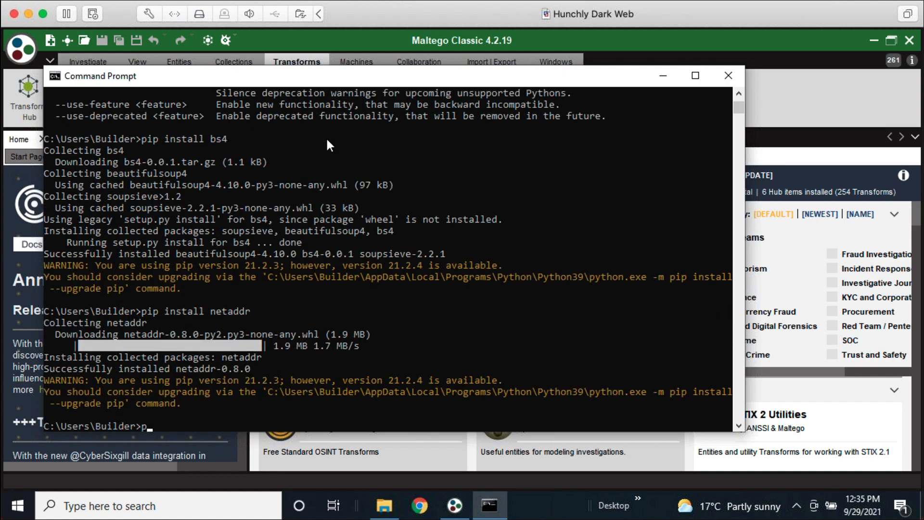
pyautogui.write('ip install opencv')
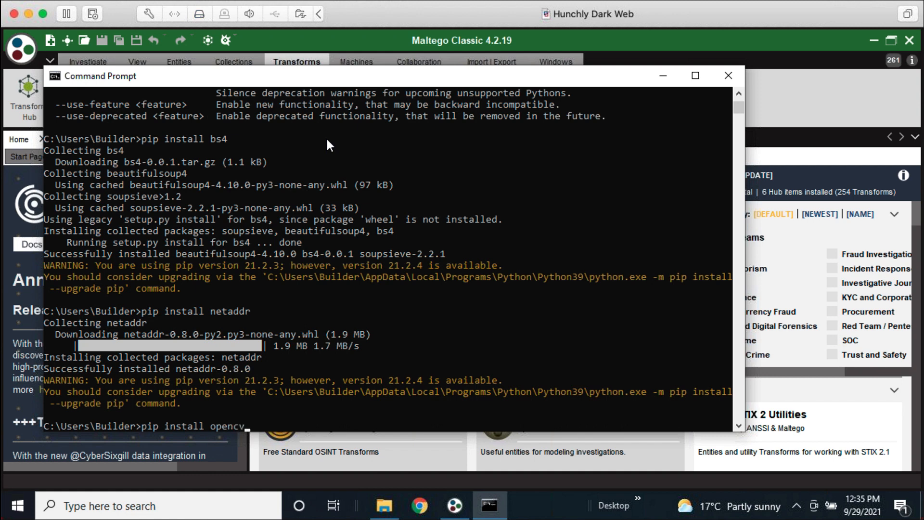
pyautogui.press('BackSpace')
pyautogui.press('BackSpace')
pyautogui.press('BackSpace')
pyautogui.press('BackSpace')
pyautogui.press('BackSpace')
pyautogui.press('BackSpace')
pyautogui.press('BackSpace')
pyautogui.press('BackSpace')
pyautogui.press('BackSpace')
pyautogui.press('BackSpace')
pyautogui.press('BackSpace')
pyautogui.press('BackSpace')
pyautogui.press('BackSpace')
pyautogui.press('BackSpace')
pyautogui.press('BackSpace')
pyautogui.press('BackSpace')
pyautogui.press('BackSpace')
pyautogui.press('BackSpace')
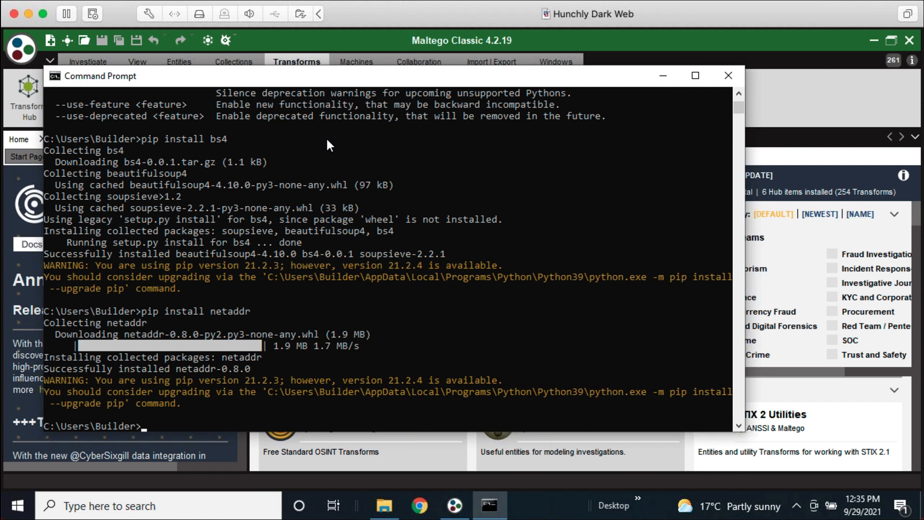
pyautogui.write('requirements.txt')
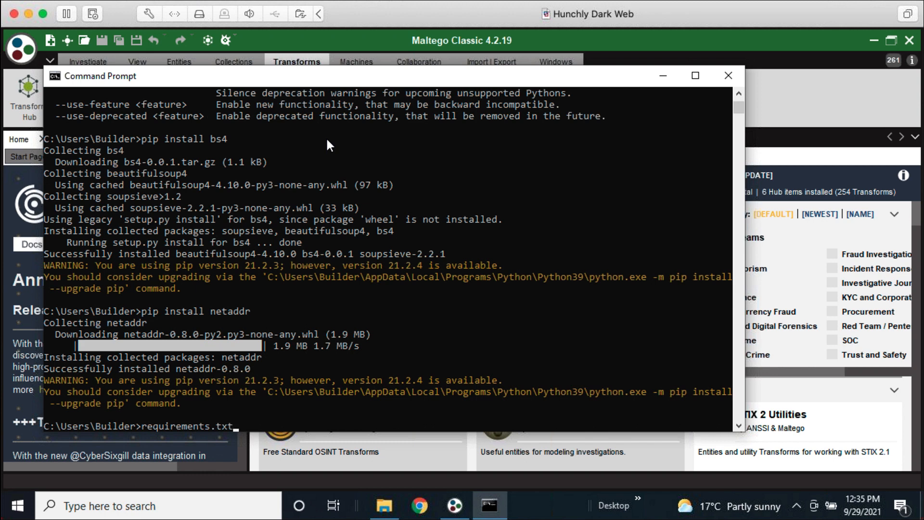
pyautogui.press('BackSpace')
pyautogui.press('BackSpace')
pyautogui.press('BackSpace')
pyautogui.press('BackSpace')
pyautogui.press('BackSpace')
pyautogui.press('BackSpace')
pyautogui.press('BackSpace')
pyautogui.press('BackSpace')
pyautogui.press('BackSpace')
pyautogui.press('BackSpace')
pyautogui.press('BackSpace')
pyautogui.press('BackSpace')
pyautogui.press('BackSpace')
pyautogui.press('BackSpace')
pyautogui.press('BackSpace')
pyautogui.press('BackSpace')
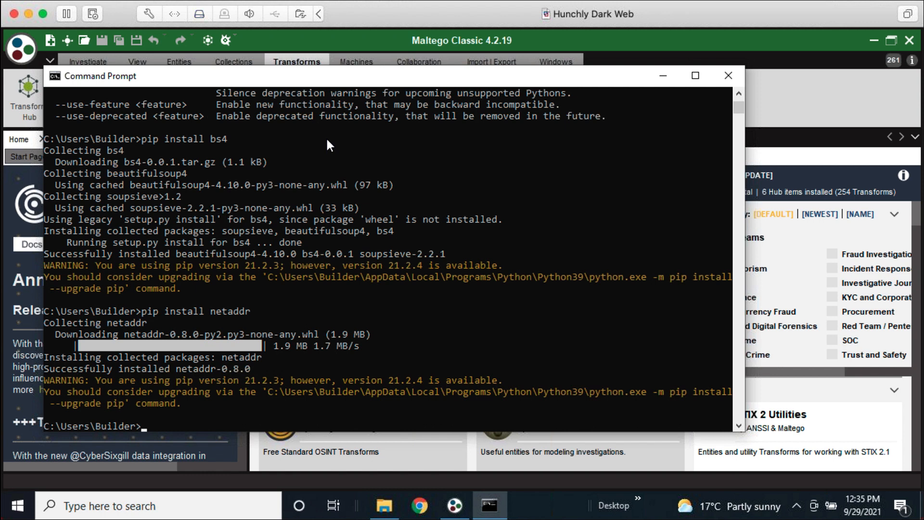
# - Write the example command "pip install -r requirements.txt" at the prompt and return to an empty prompt
pyautogui.write('pip install -r requireme')
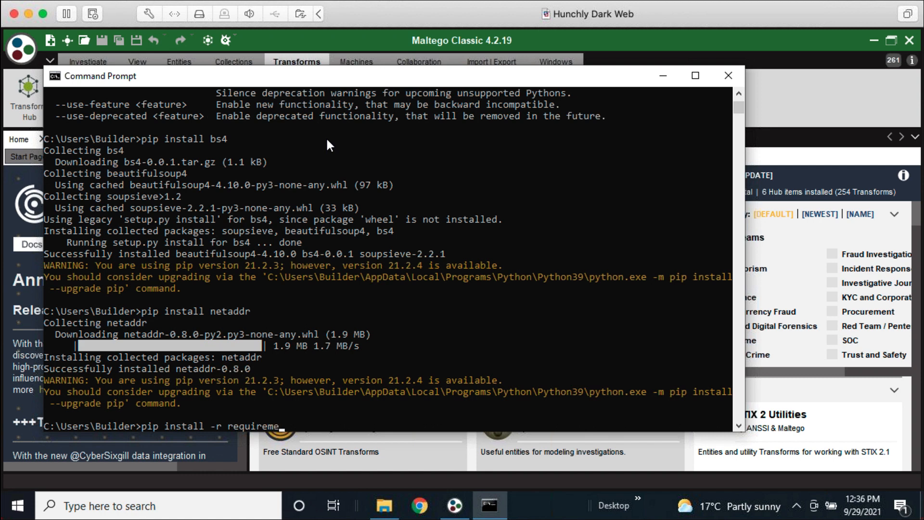
pyautogui.write('nts.txt')
pyautogui.press('Return')
pyautogui.press('Return')
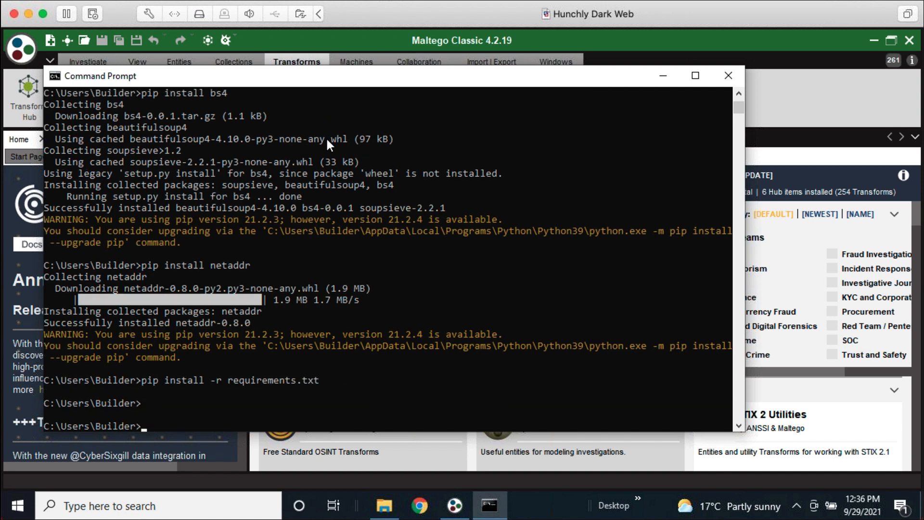
pyautogui.press('Return')
# - Run pip without arguments once more, and close the Command Prompt with exit
pyautogui.write('p[ip')
pyautogui.press('BackSpace')
pyautogui.press('BackSpace')
pyautogui.press('BackSpace')
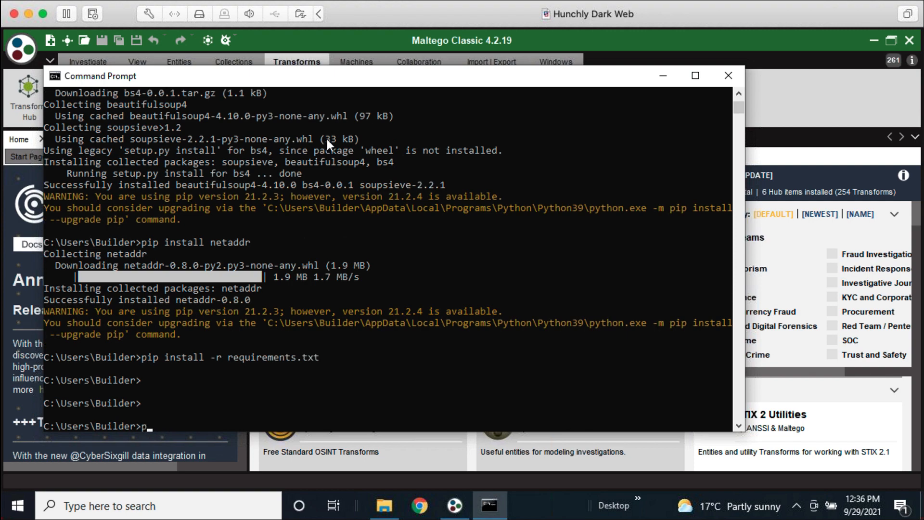
pyautogui.write('ip')
pyautogui.press('Return')
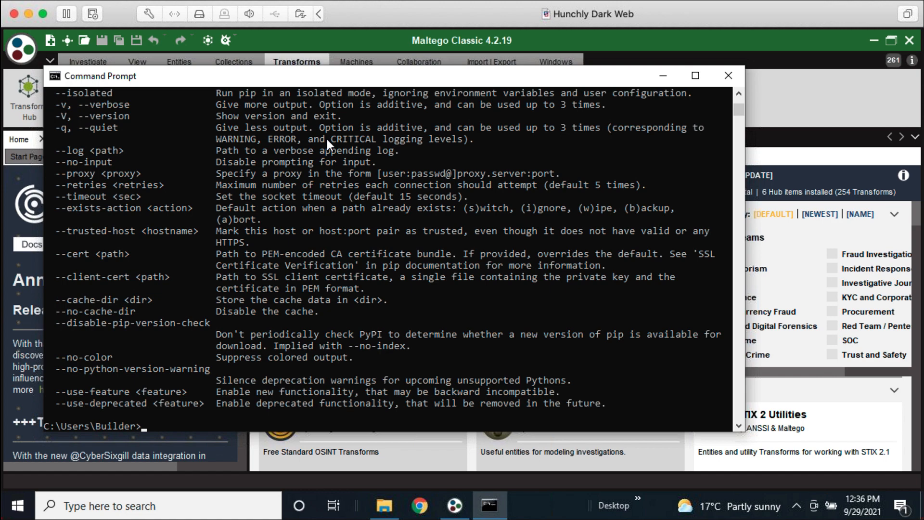
pyautogui.write('exit')
pyautogui.press('Return')
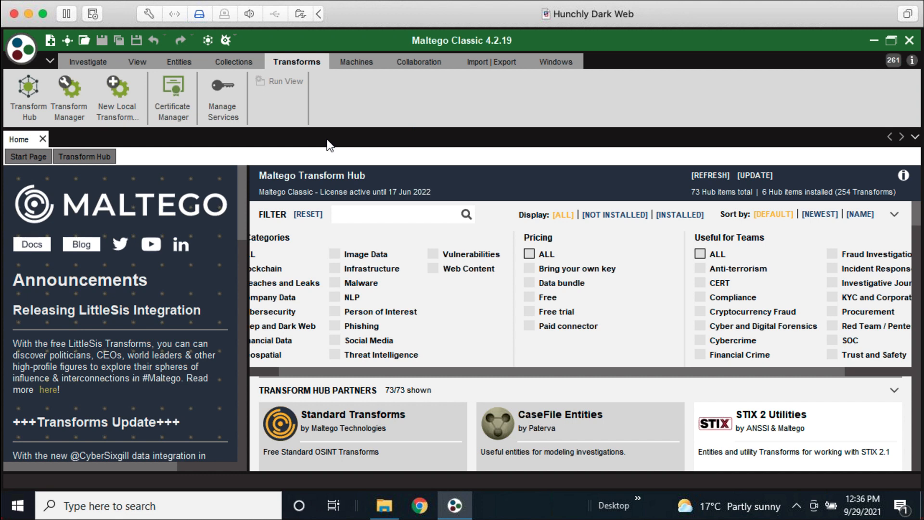
# - Create a new Maltego graph and show the Investigate tools
pyautogui.click(31, 51)
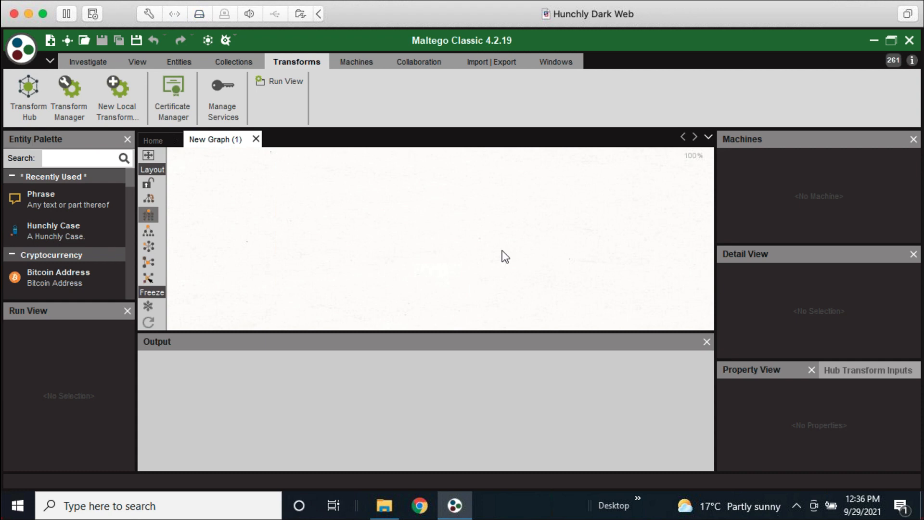
pyautogui.click(100, 64)
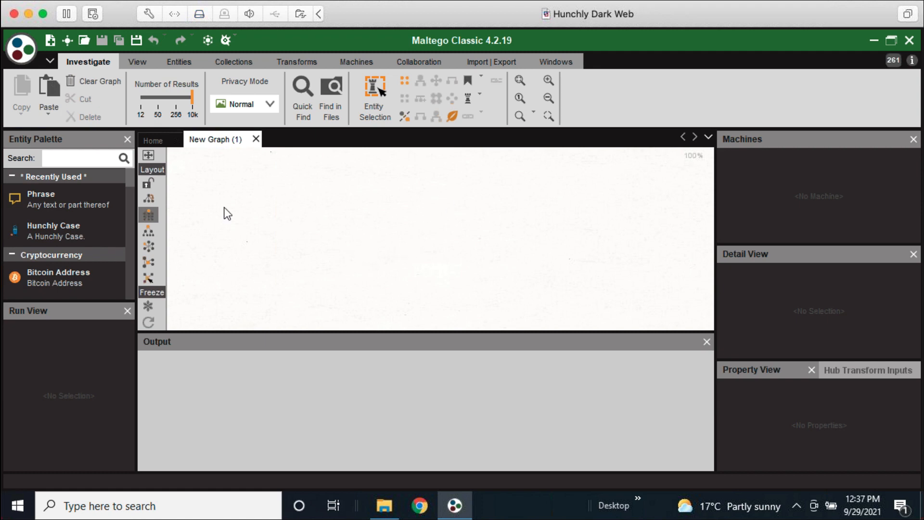
pyautogui.moveTo(57, 232); pyautogui.dragTo(484, 246)
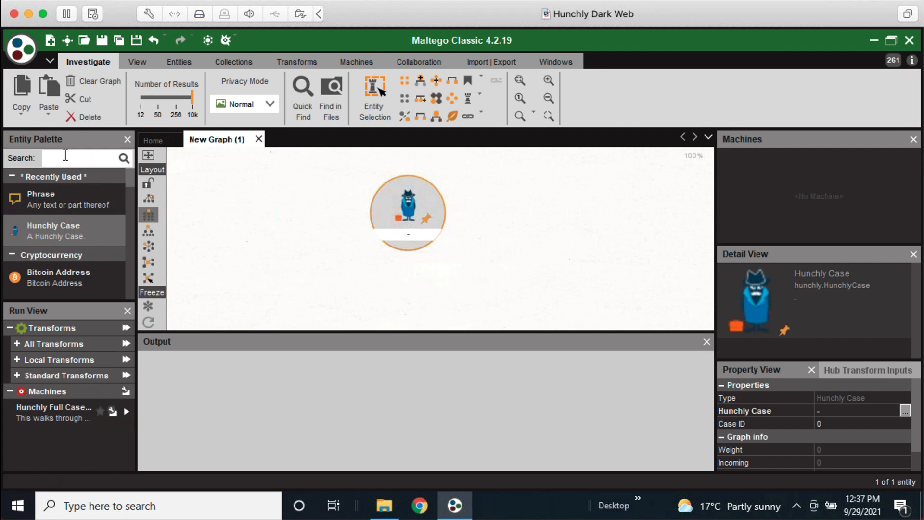
pyautogui.press('Delete')
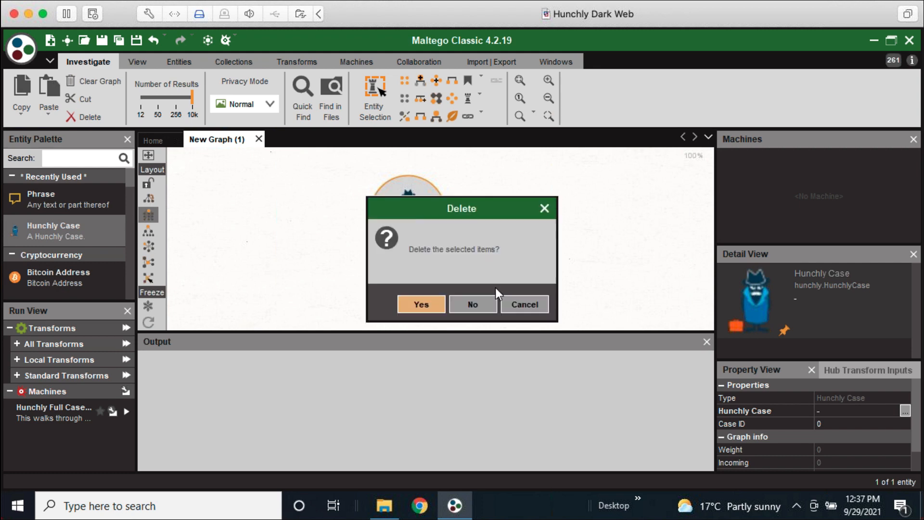
pyautogui.click(426, 296)
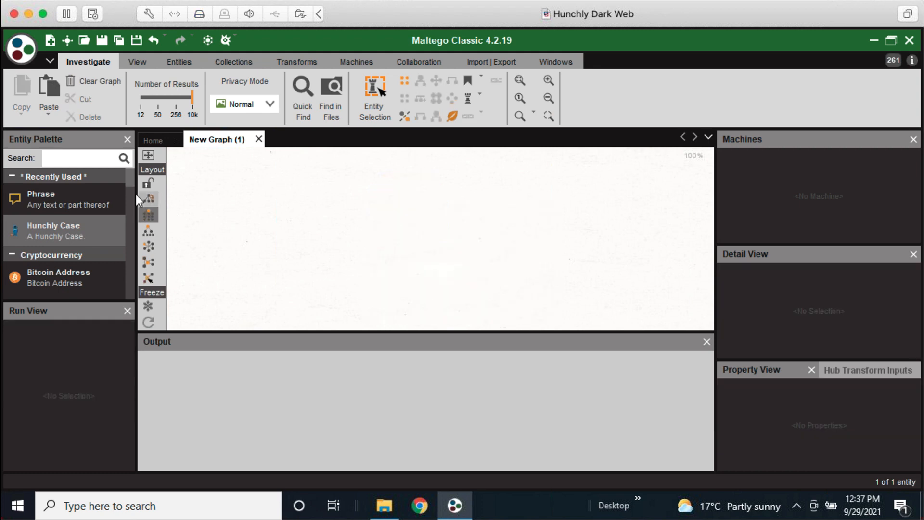
# - Search the entity palette for "hunchly" and look through the available Hunchly entity types
pyautogui.click(88, 159)
pyautogui.write('hunchly')
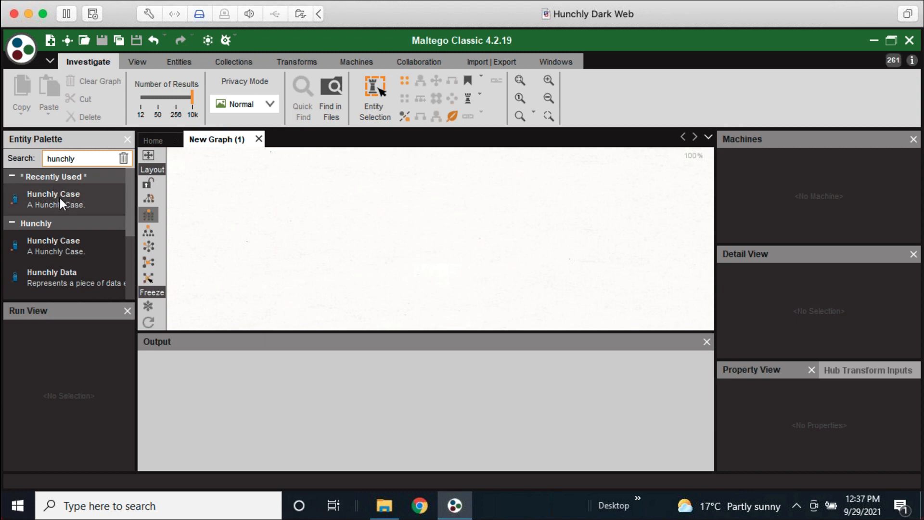
pyautogui.scroll(-3, 85, 278)
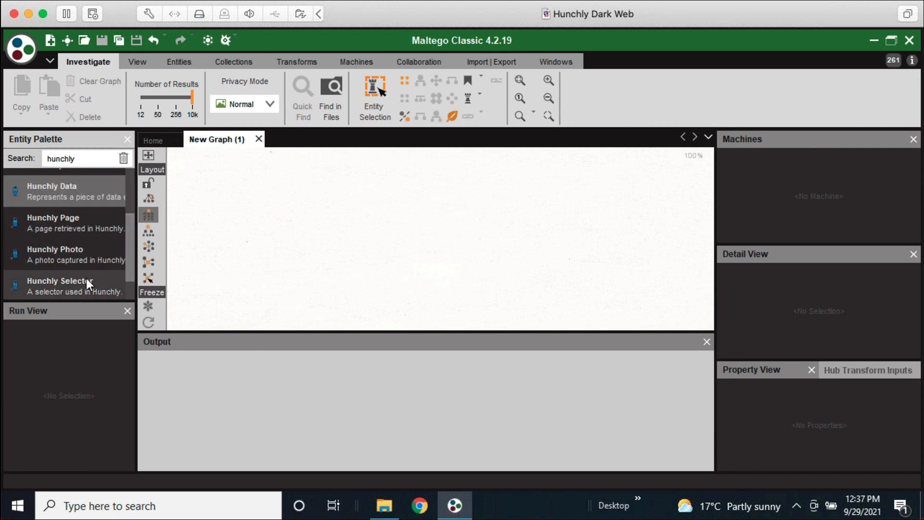
pyautogui.scroll(-1, 85, 291)
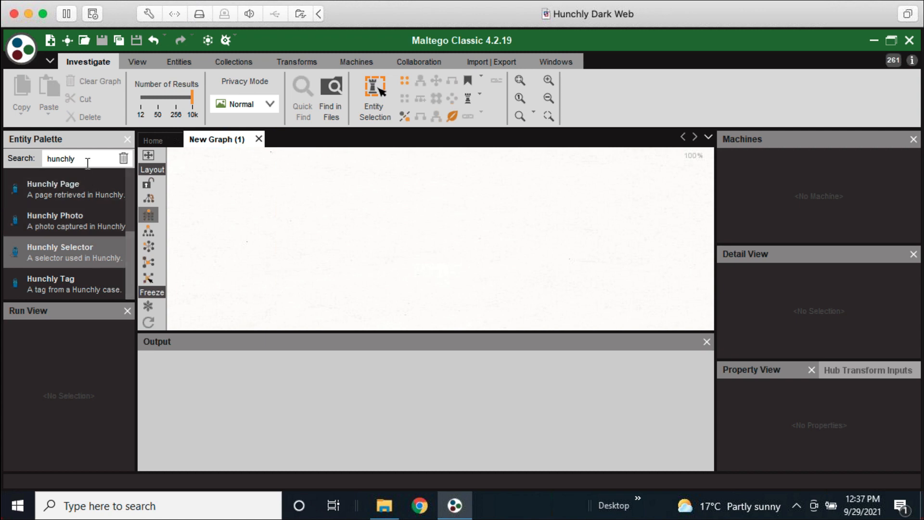
# - Search the entity palette for "ip", enlarge the palette, and place an IPv4 Address entity on the graph
pyautogui.moveTo(88, 159); pyautogui.dragTo(48, 148)
pyautogui.write('ip')
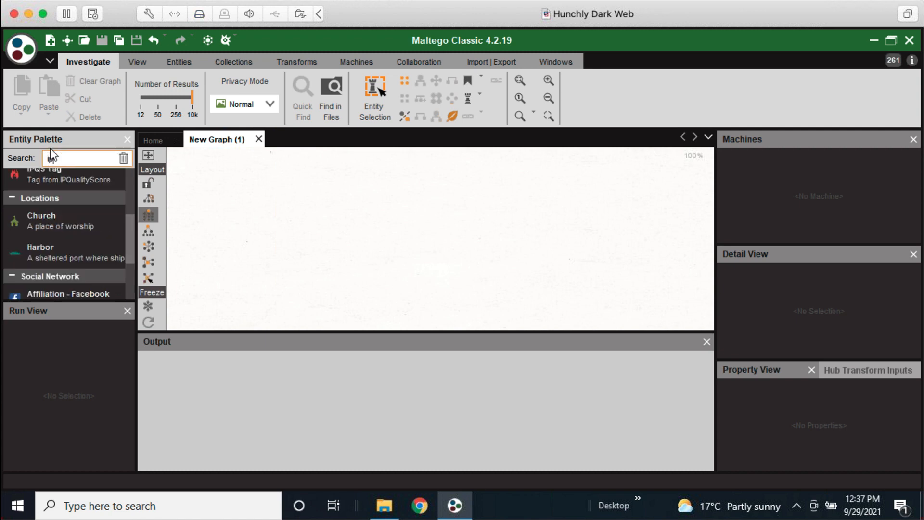
pyautogui.scroll(2, 73, 241)
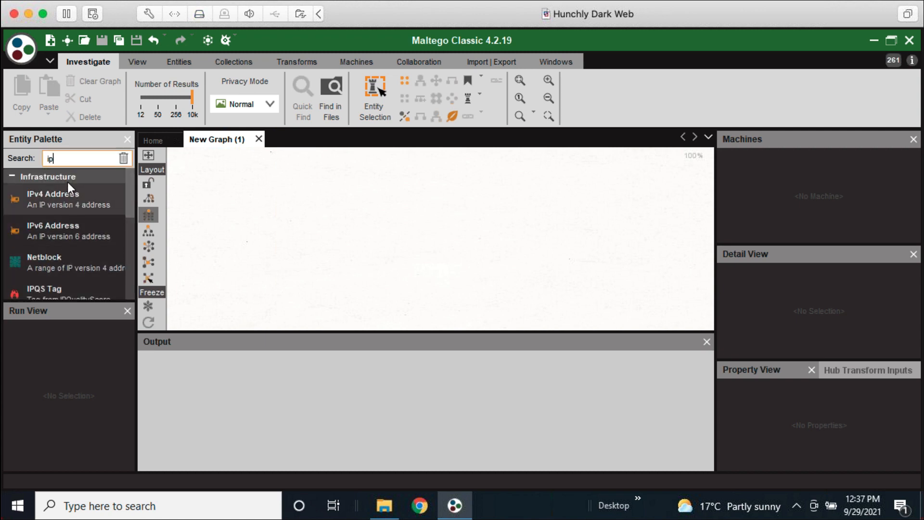
pyautogui.moveTo(71, 299); pyautogui.dragTo(60, 433)
pyautogui.moveTo(58, 200); pyautogui.dragTo(440, 226)
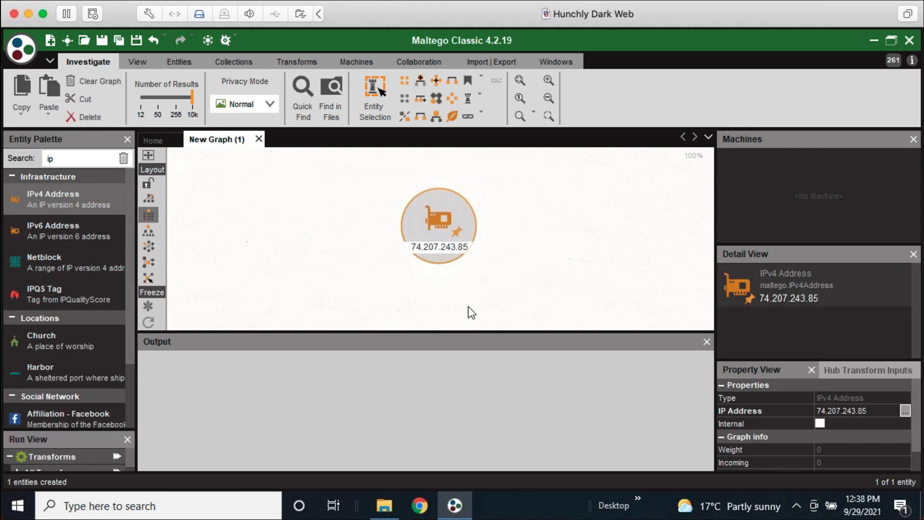
# - Open the IPv4 Address entity's label for editing, leave it as is, and delete the entity from the graph
pyautogui.doubleClick(458, 245)
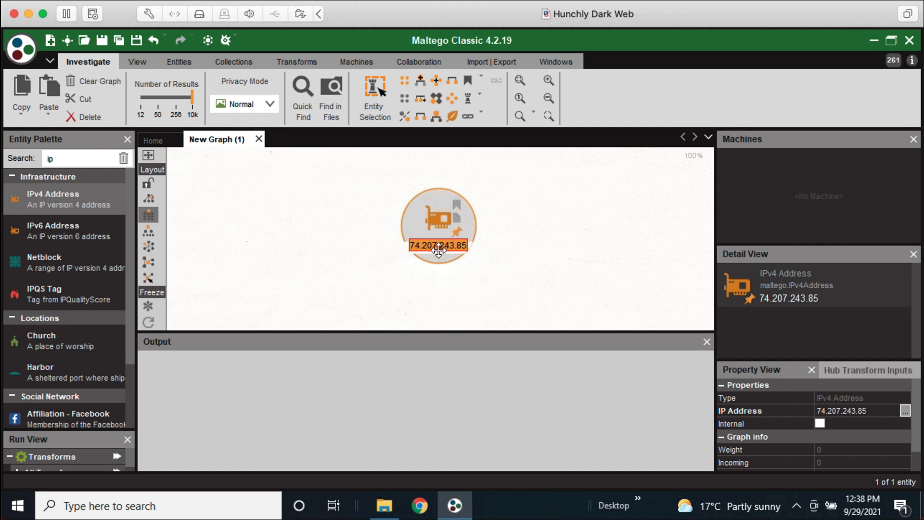
pyautogui.click(571, 280)
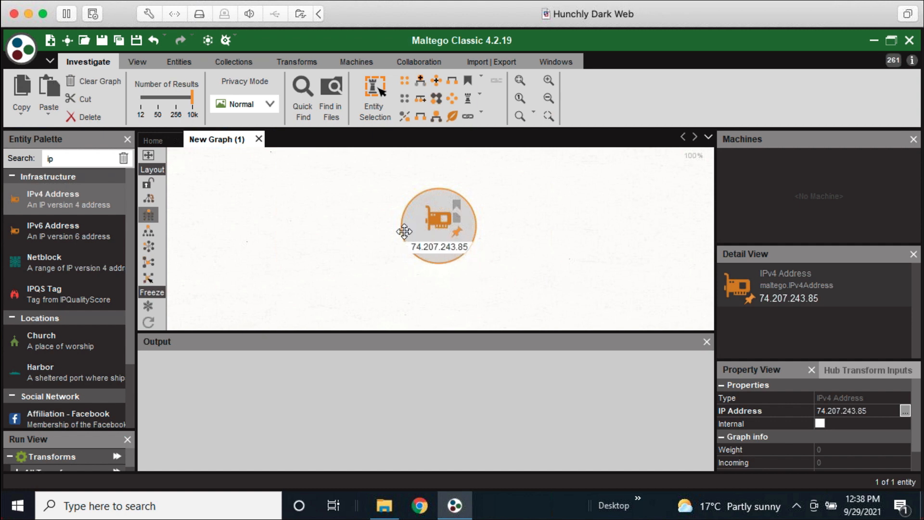
pyautogui.doubleClick(433, 246)
pyautogui.click(465, 303)
pyautogui.press('Delete')
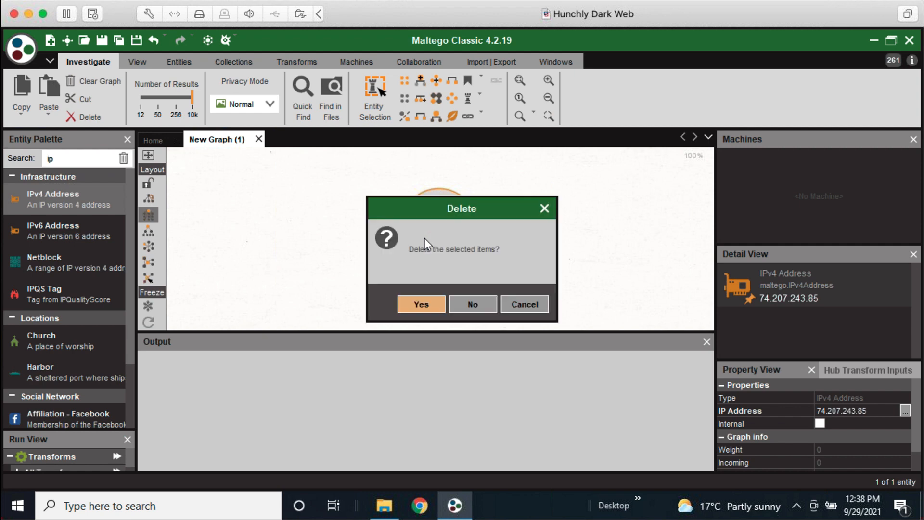
pyautogui.click(415, 303)
# - Search the entity palette for "hunchly" and place a Hunchly Case entity on the graph
pyautogui.click(99, 198)
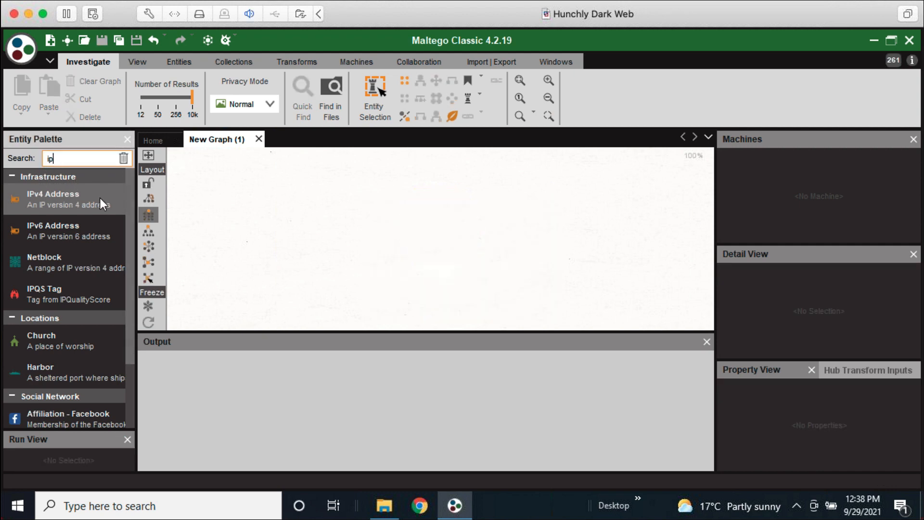
pyautogui.press('BackSpace')
pyautogui.press('BackSpace')
pyautogui.write('hunchly')
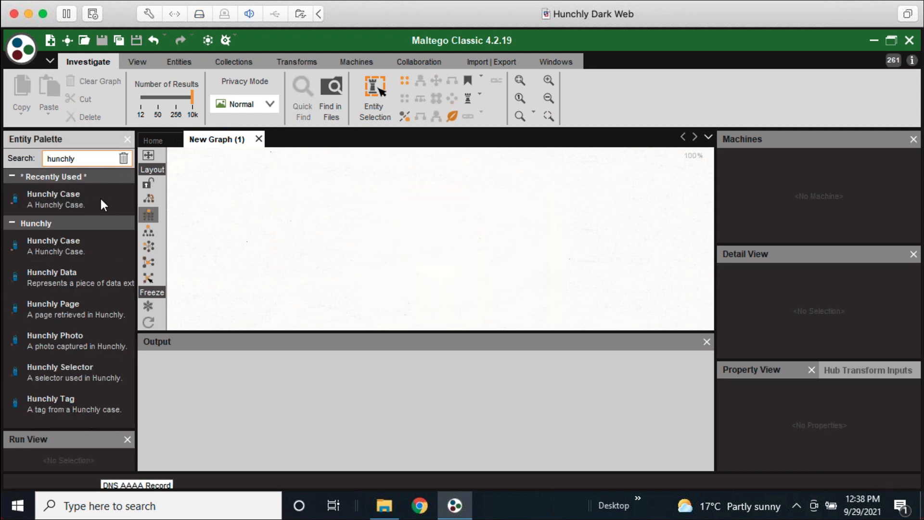
pyautogui.moveTo(99, 196); pyautogui.dragTo(320, 193)
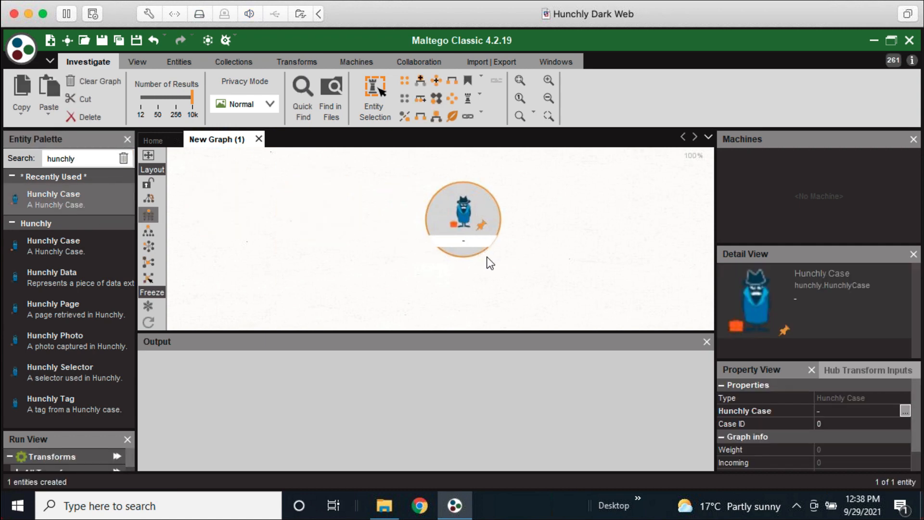
# - Name the Hunchly Case entity with the full name of the person the case is about
pyautogui.click(462, 242)
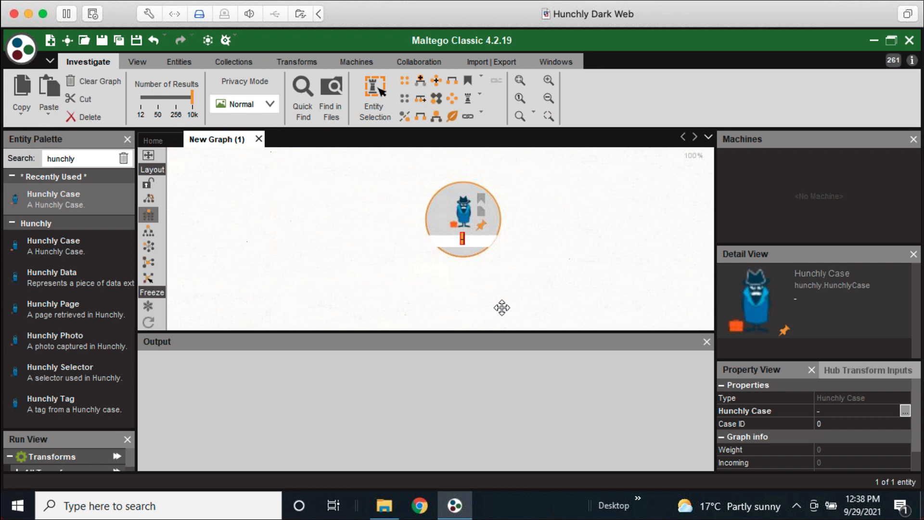
pyautogui.write('Justin Seitz')
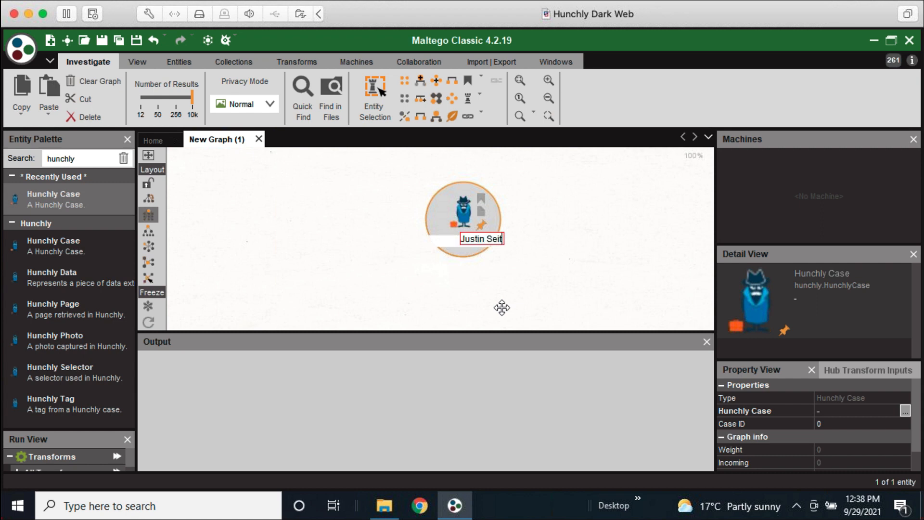
pyautogui.press('Return')
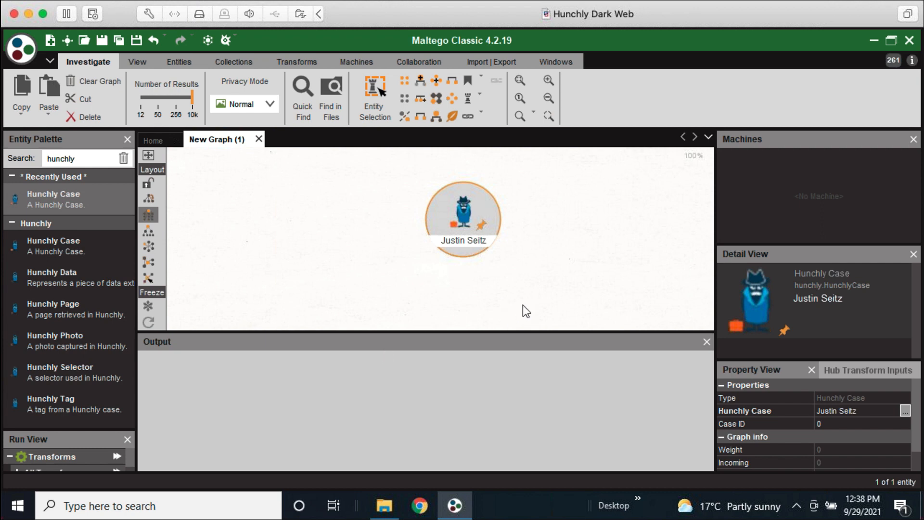
# - Reposition the Hunchly Case entity on the graph and enlarge the Run View to show its transforms and machines
pyautogui.scroll(-1, 499, 274)
pyautogui.moveTo(486, 251); pyautogui.dragTo(388, 227)
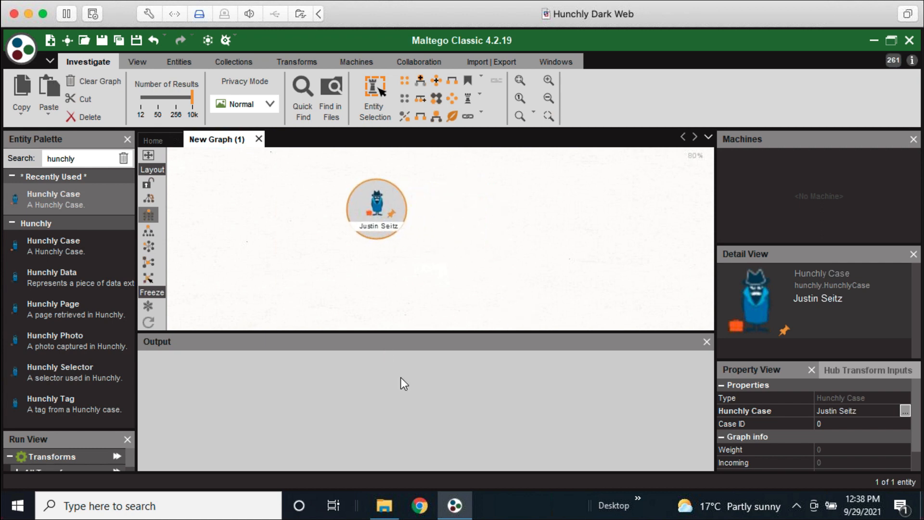
pyautogui.click(380, 296)
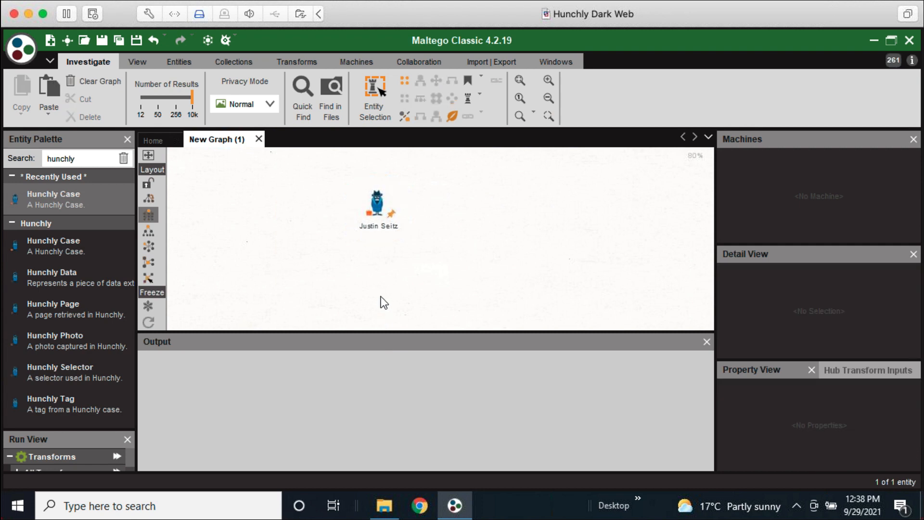
pyautogui.click(377, 198)
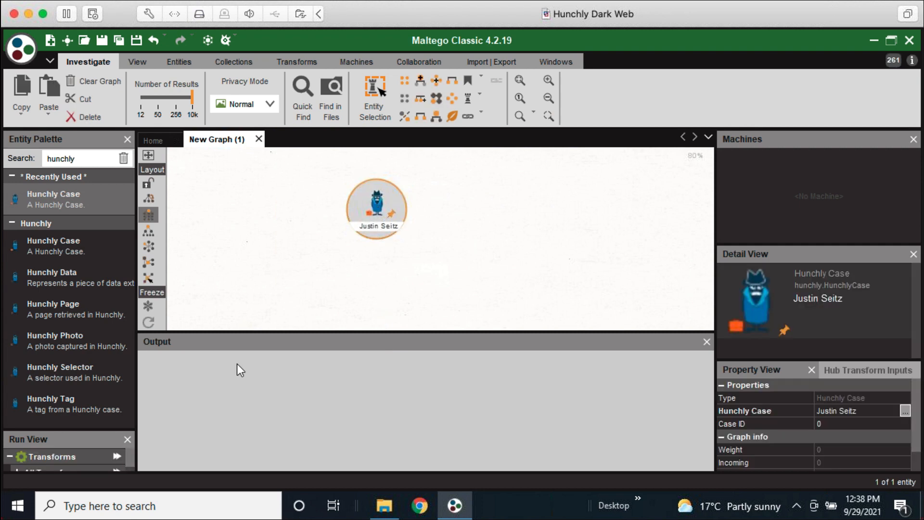
pyautogui.moveTo(92, 427); pyautogui.dragTo(53, 300)
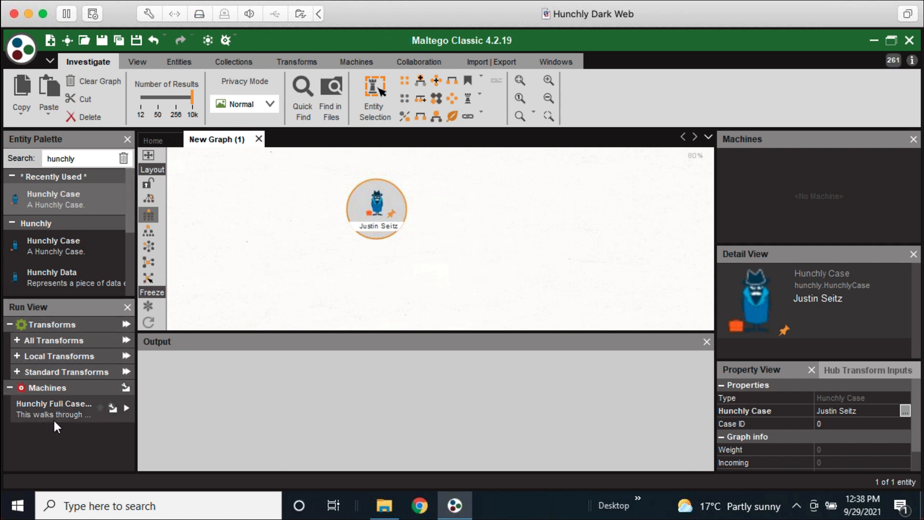
# - Examine the full list of transforms available for the Hunchly Case entity and return to the transform sets
pyautogui.click(247, 330)
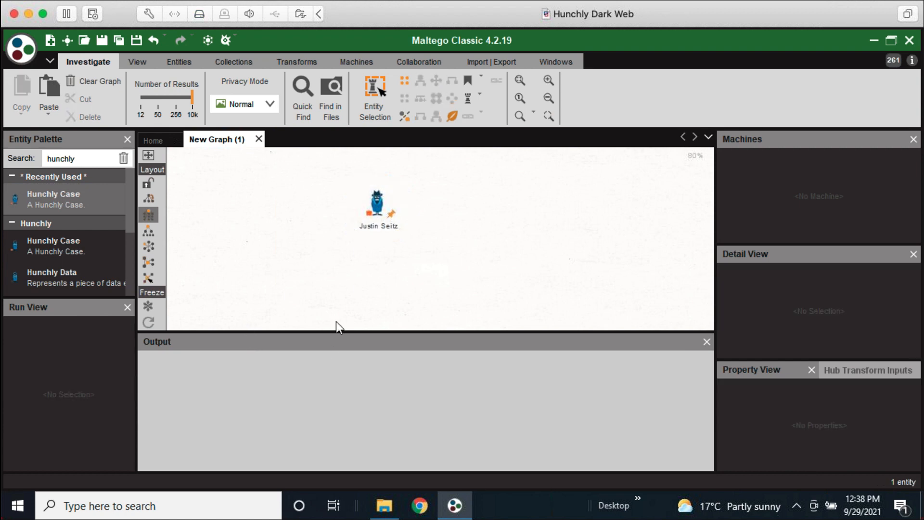
pyautogui.click(362, 224)
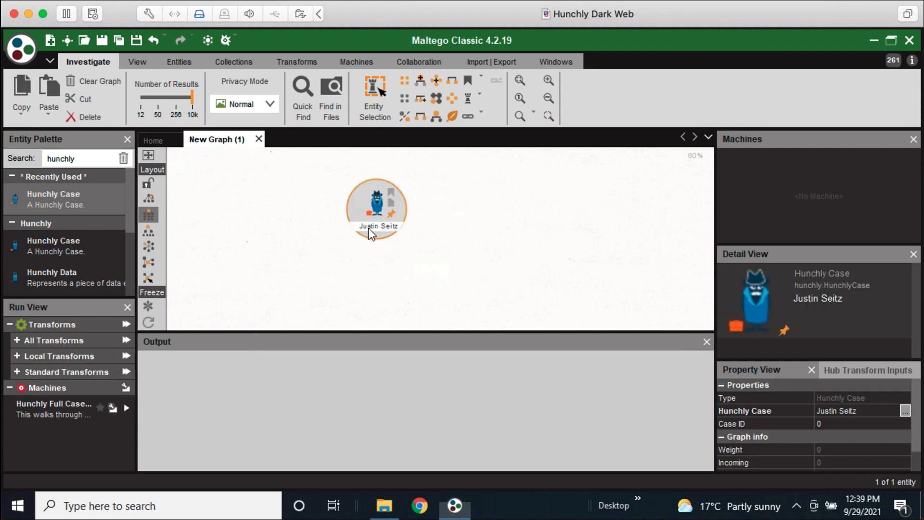
pyautogui.rightClick(369, 229)
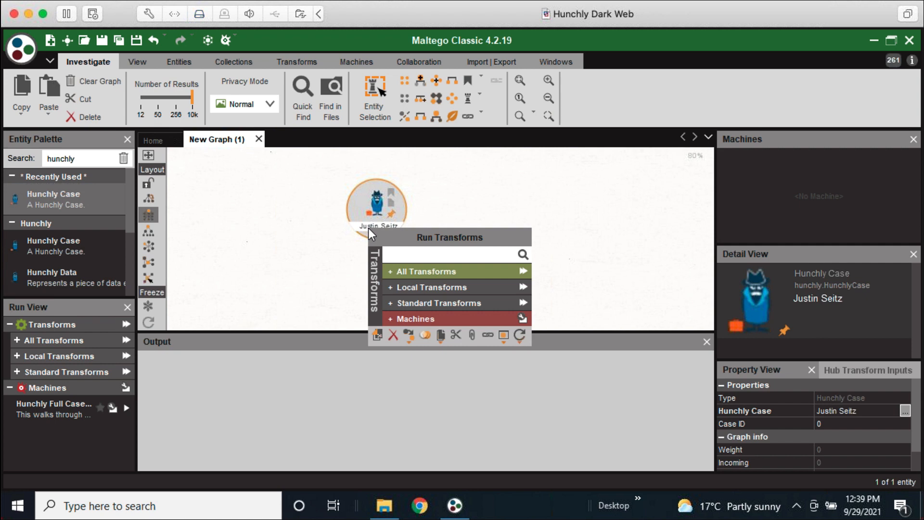
pyautogui.click(406, 275)
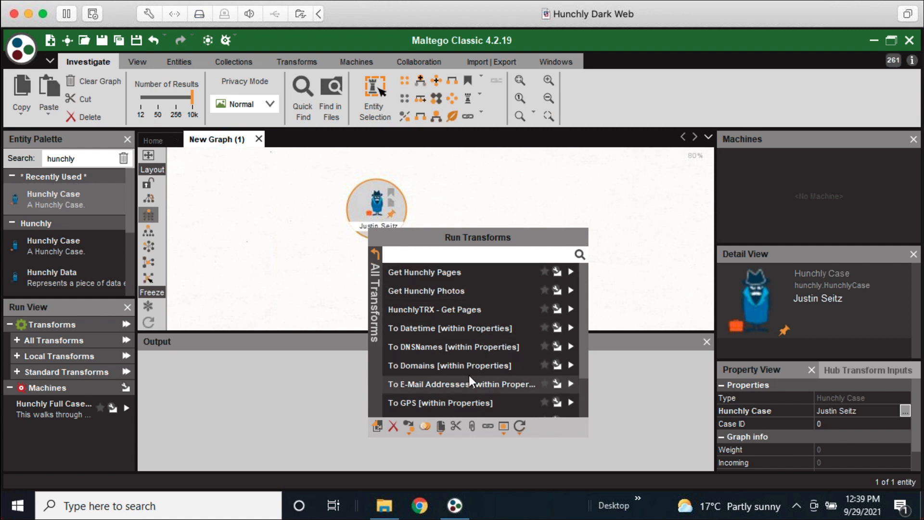
pyautogui.click(376, 297)
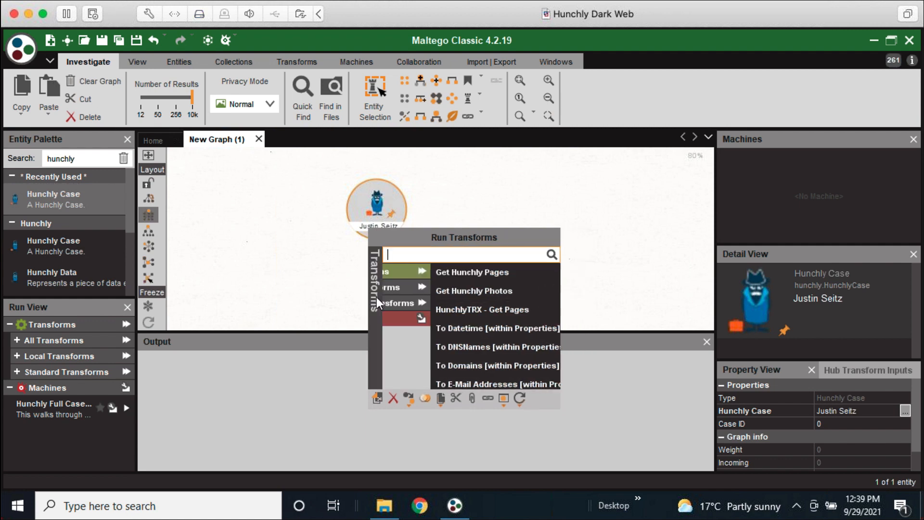
# - Try to run the local Hunchly transform Get Hunchly Pages on the case entity, and dismiss the error dialog
pyautogui.click(414, 288)
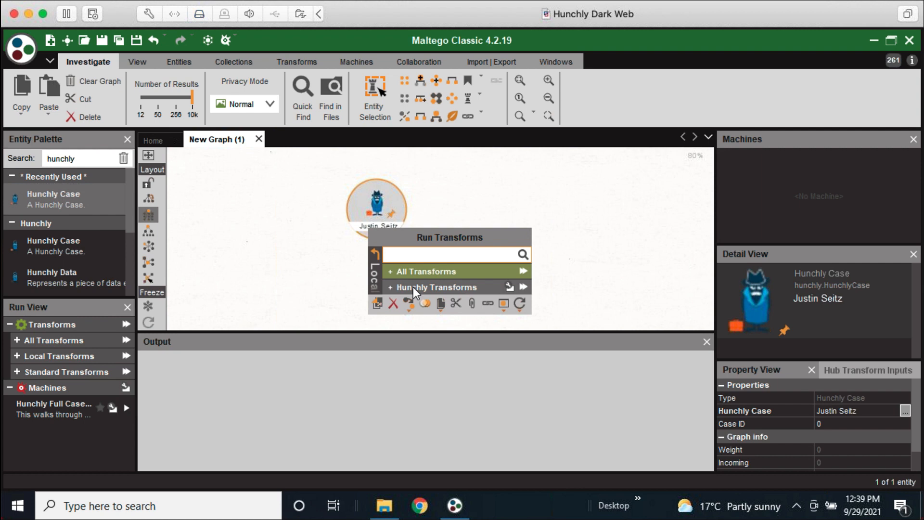
pyautogui.click(413, 287)
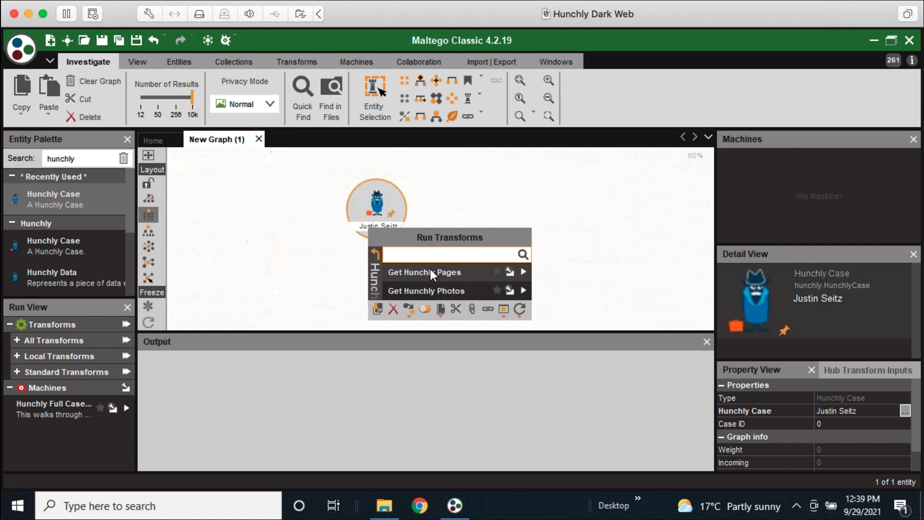
pyautogui.click(431, 271)
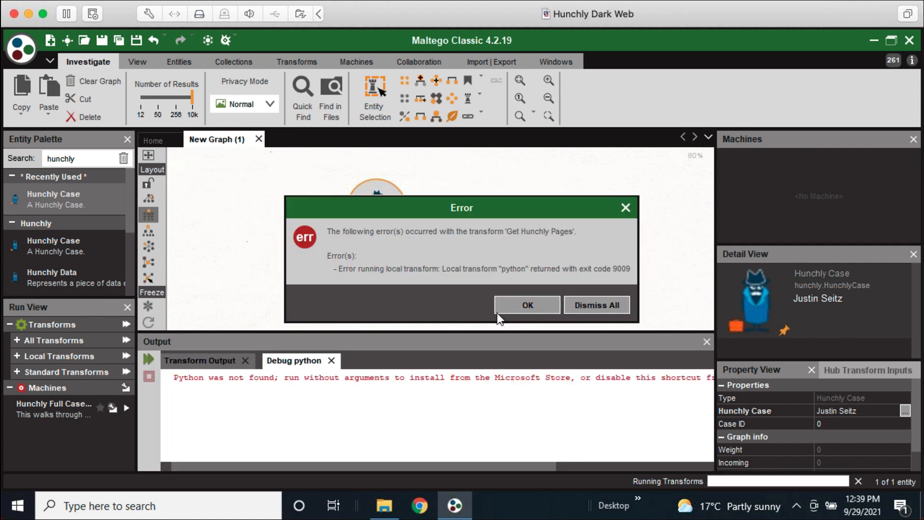
pyautogui.click(556, 308)
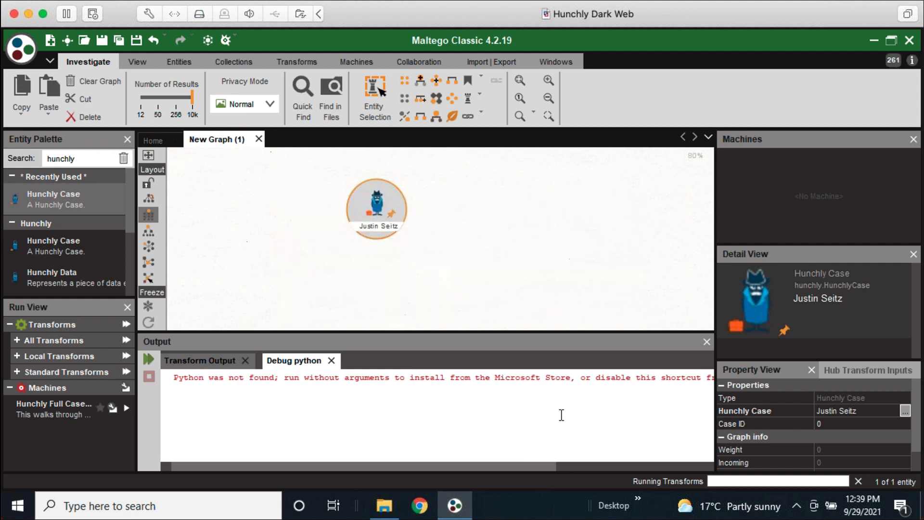
pyautogui.moveTo(516, 465); pyautogui.dragTo(492, 465)
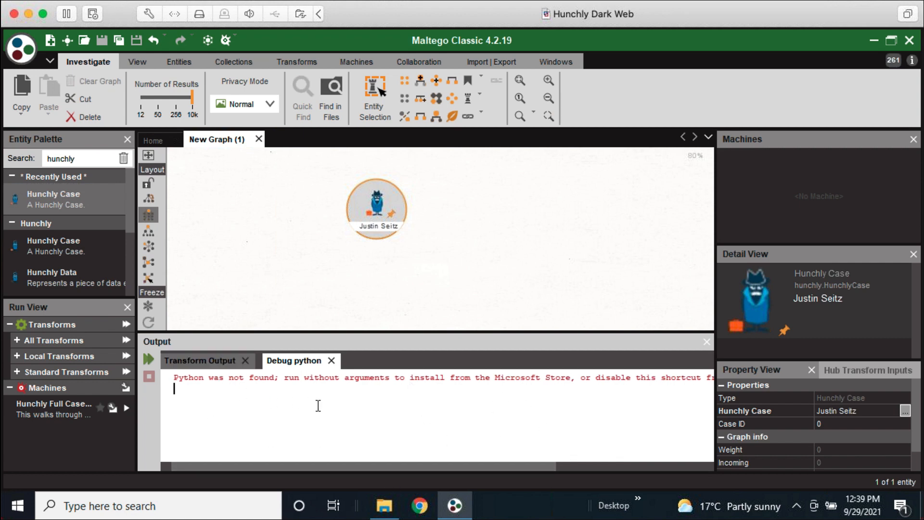
# - Restart Maltego, discarding the unsaved graph and closing the python folder window
pyautogui.click(906, 40)
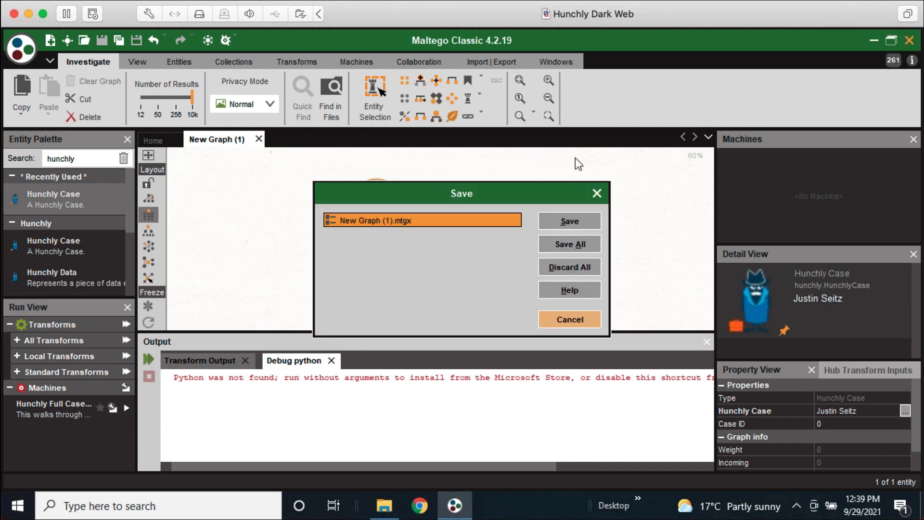
pyautogui.click(566, 267)
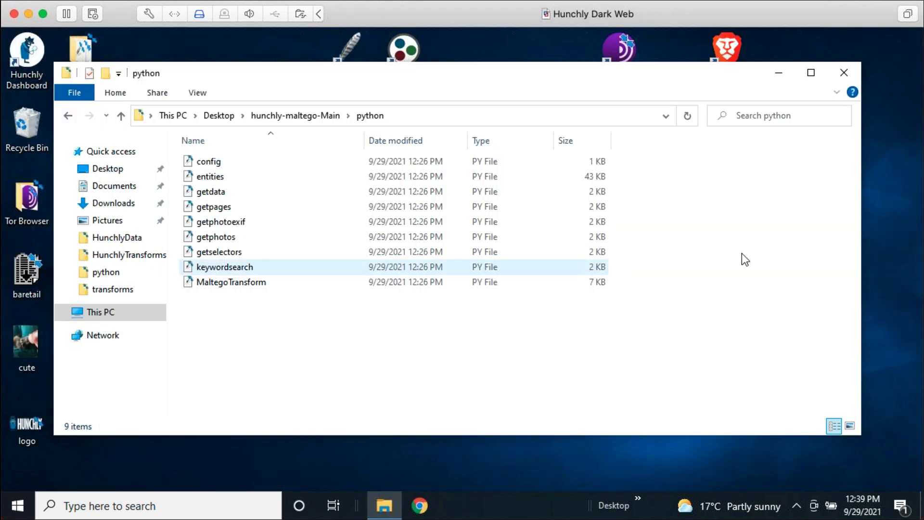
pyautogui.click(839, 77)
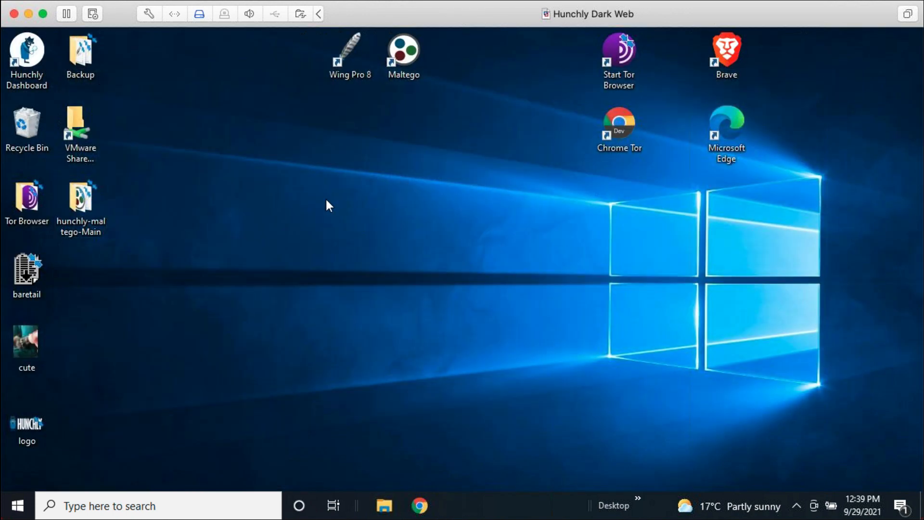
pyautogui.doubleClick(398, 62)
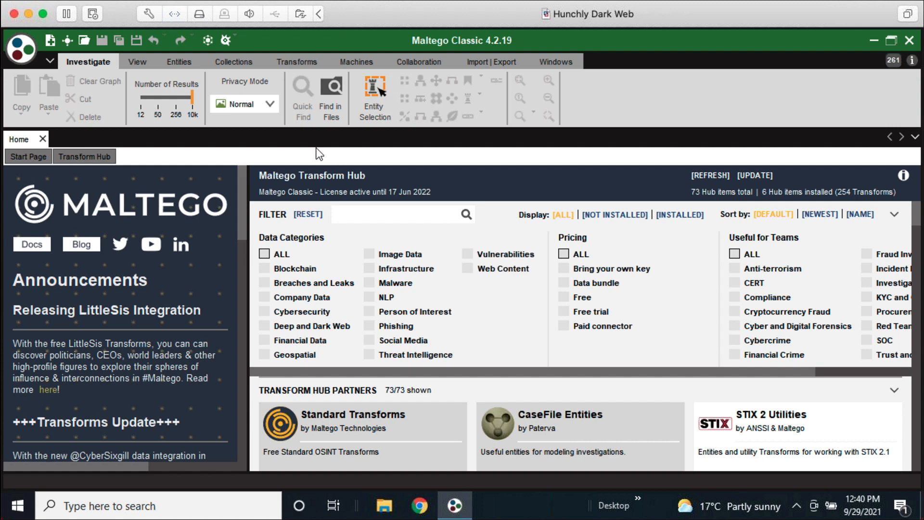
# - Create a new graph and place a Hunchly Case entity on it
pyautogui.click(10, 46)
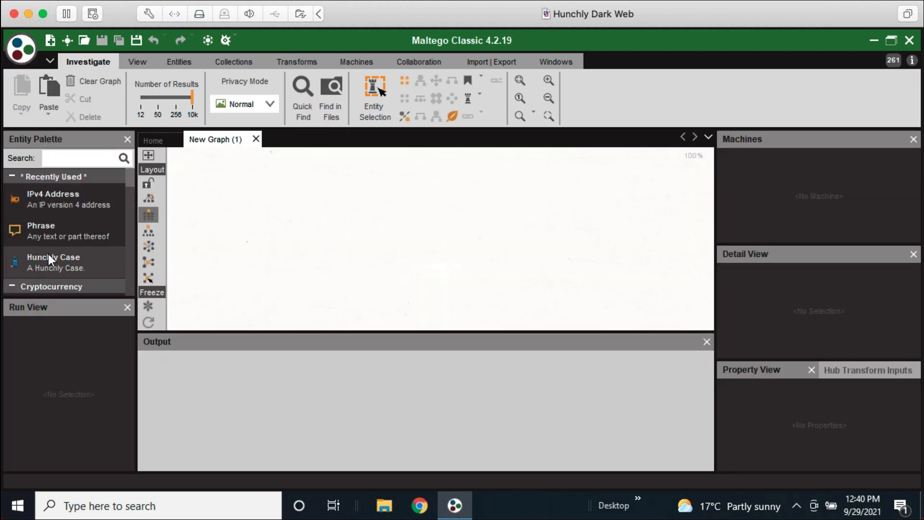
pyautogui.moveTo(432, 225); pyautogui.dragTo(429, 230)
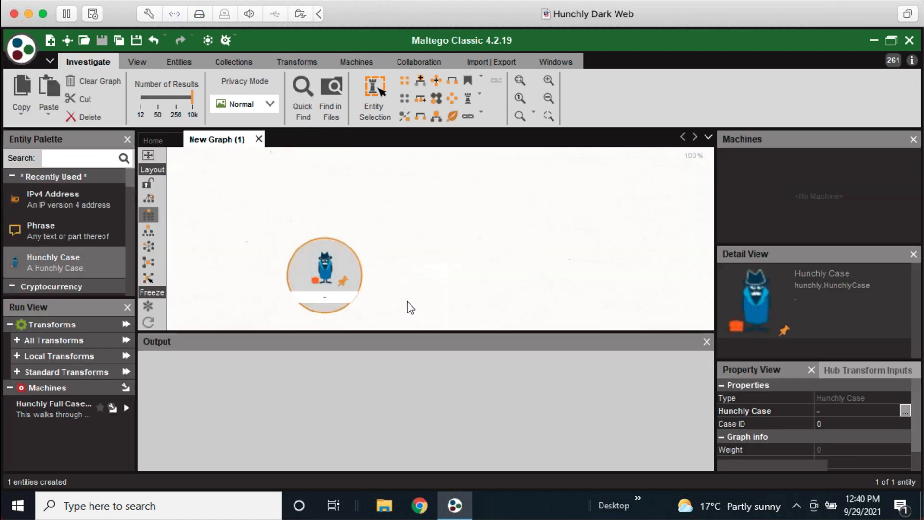
# - Enter the person's full name as the Hunchly Case value of the case entity
pyautogui.doubleClick(321, 300)
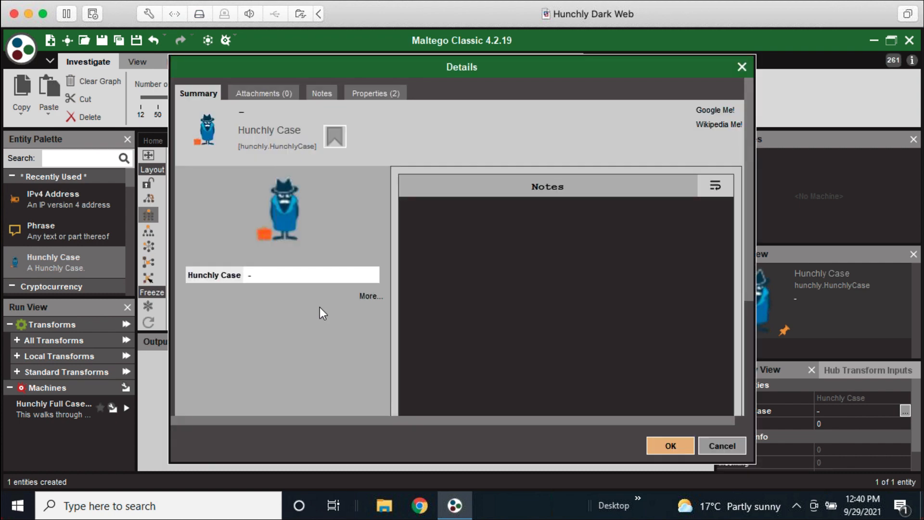
pyautogui.click(310, 274)
pyautogui.press('BackSpace')
pyautogui.write('Justin Seitz')
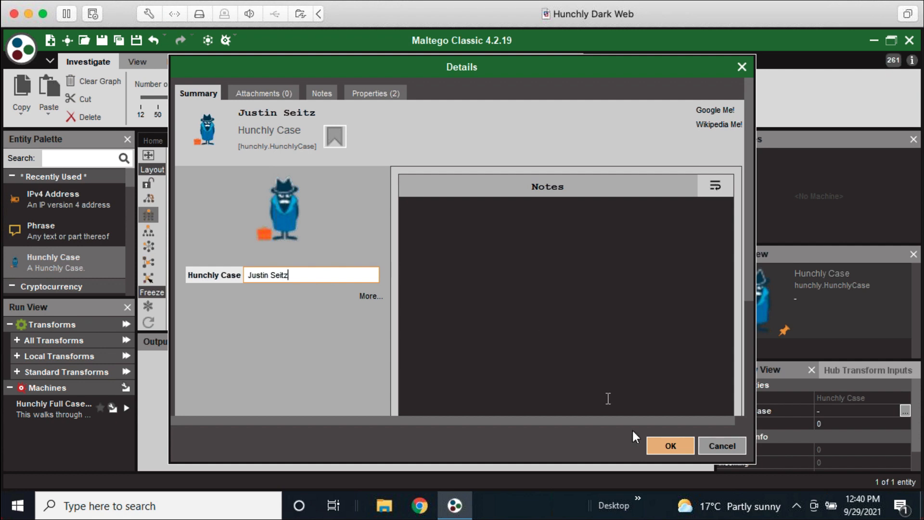
pyautogui.click(688, 449)
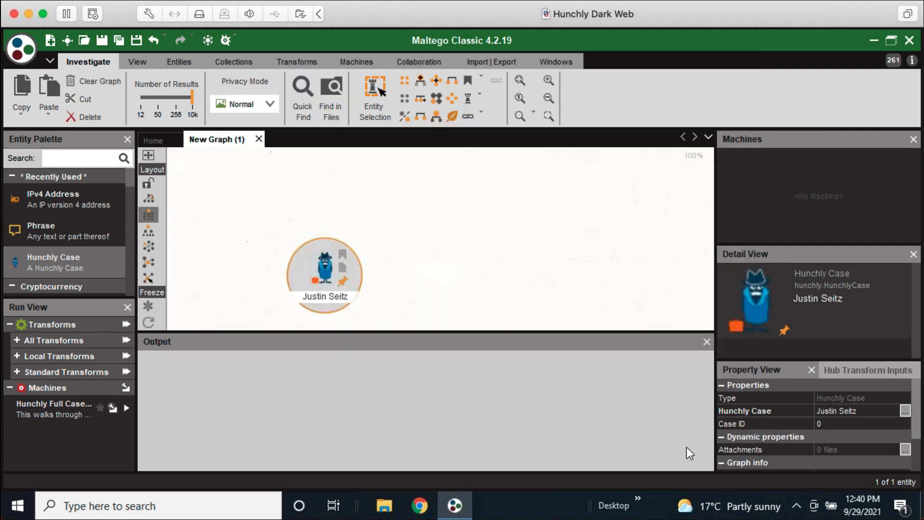
# - Run the Get Hunchly Pages transform on the case entity and shrink the output pane to enlarge the graph
pyautogui.rightClick(327, 263)
pyautogui.click(366, 317)
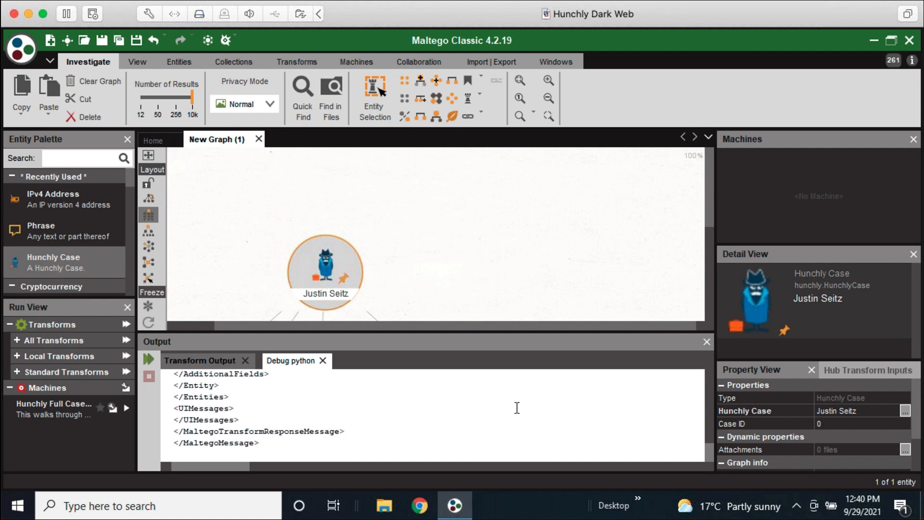
pyautogui.click(400, 280)
pyautogui.moveTo(421, 250); pyautogui.dragTo(455, 212)
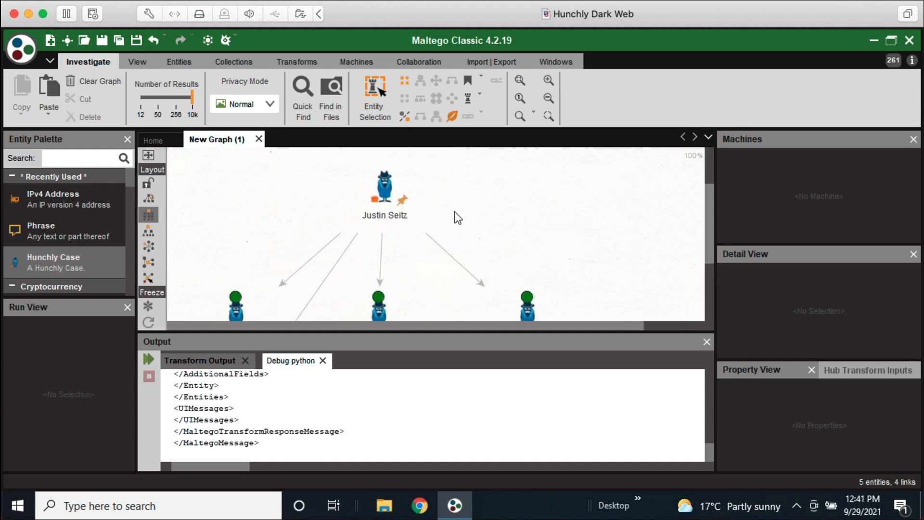
pyautogui.scroll(-1, 455, 211)
pyautogui.moveTo(451, 269); pyautogui.dragTo(444, 215)
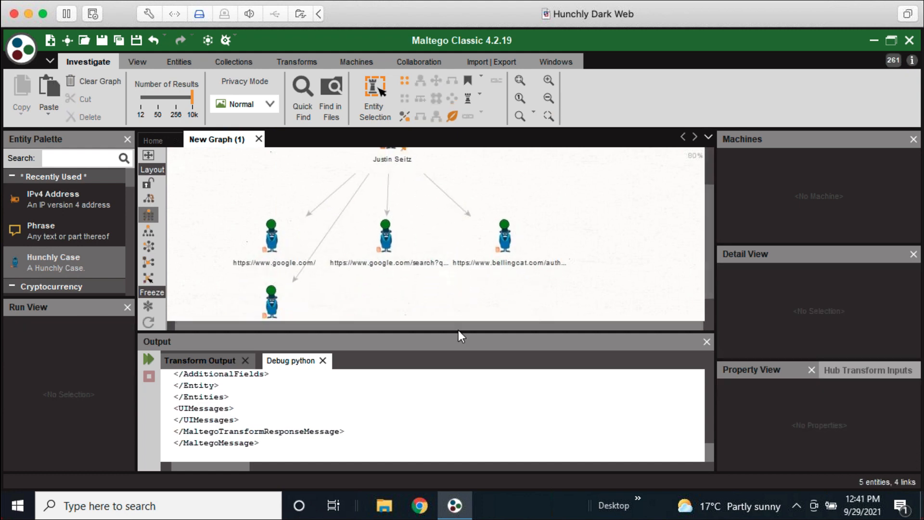
pyautogui.moveTo(458, 334); pyautogui.dragTo(458, 386)
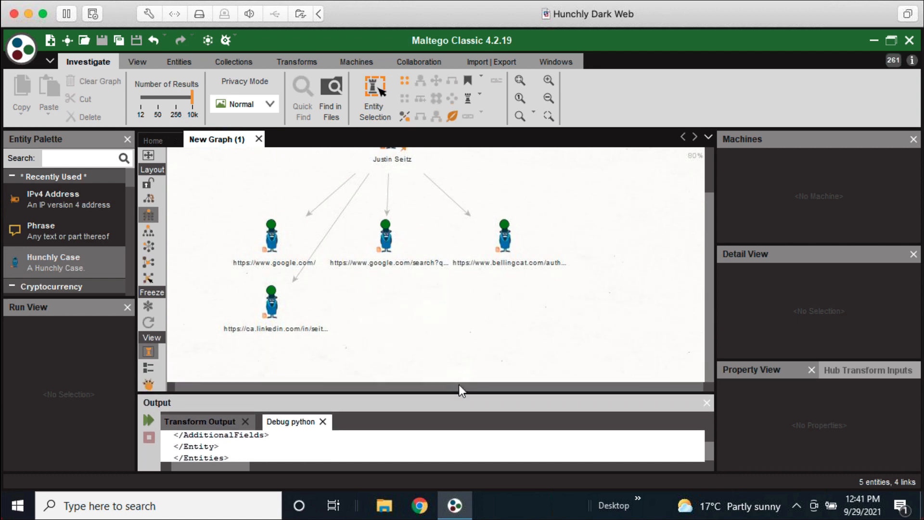
# - Run the Get Hunchly Photos for Page transform on the bellingcat.com author page entity
pyautogui.scroll(1, 461, 318)
pyautogui.scroll(-2, 460, 319)
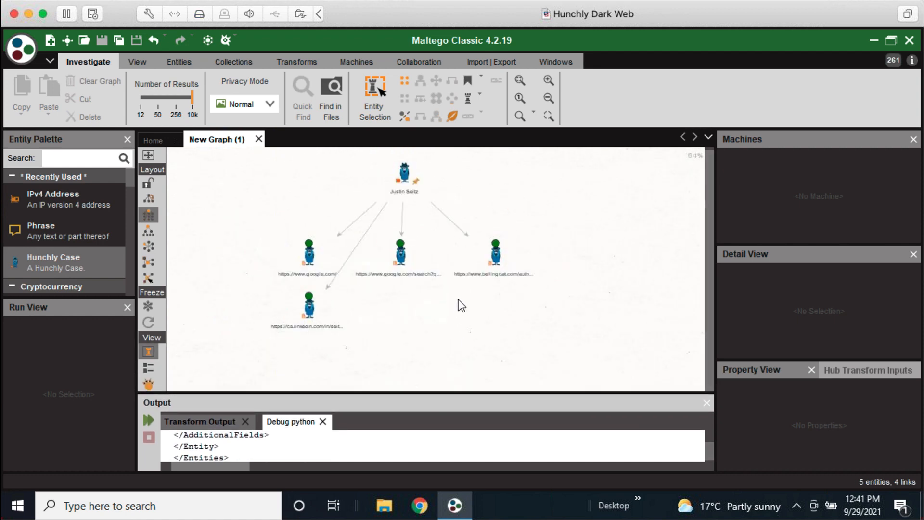
pyautogui.moveTo(458, 299); pyautogui.dragTo(466, 313)
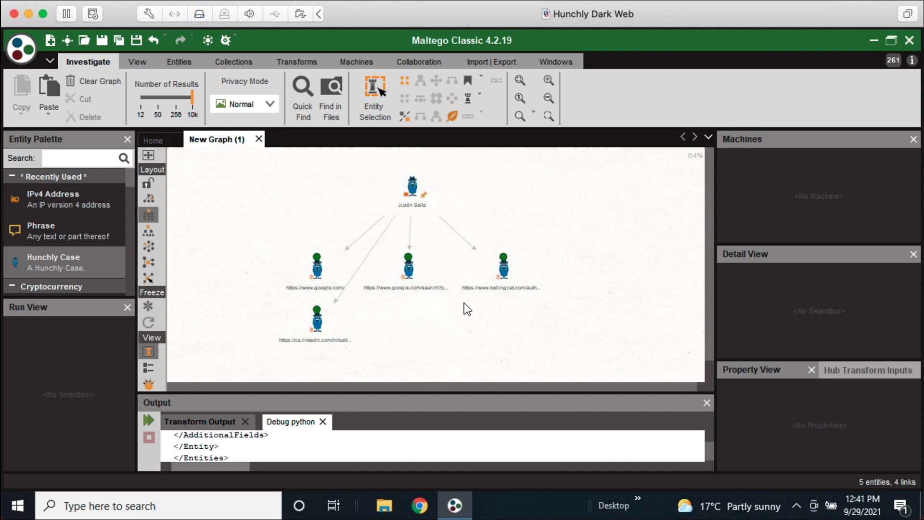
pyautogui.scroll(3, 464, 303)
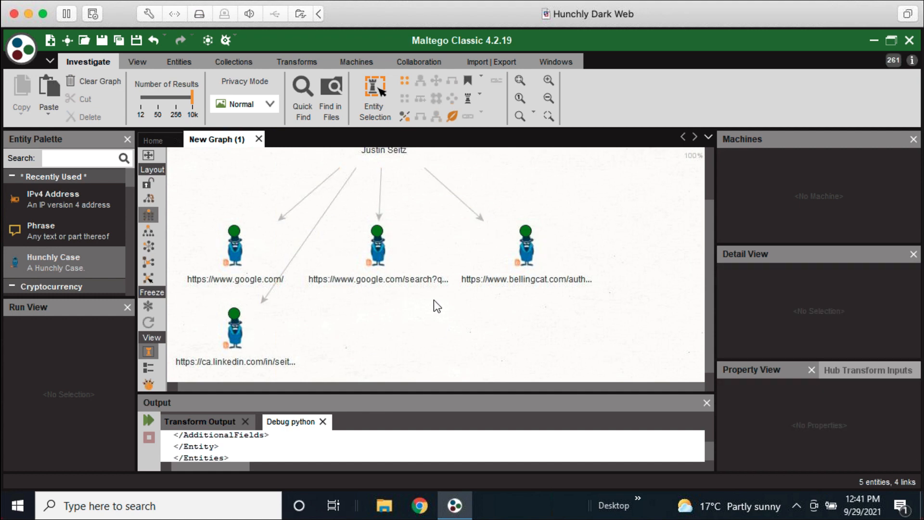
pyautogui.click(506, 281)
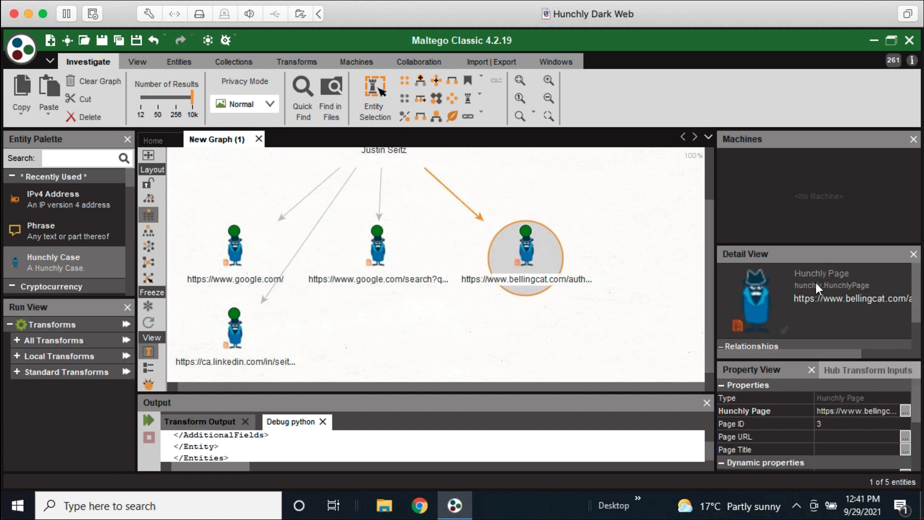
pyautogui.rightClick(528, 253)
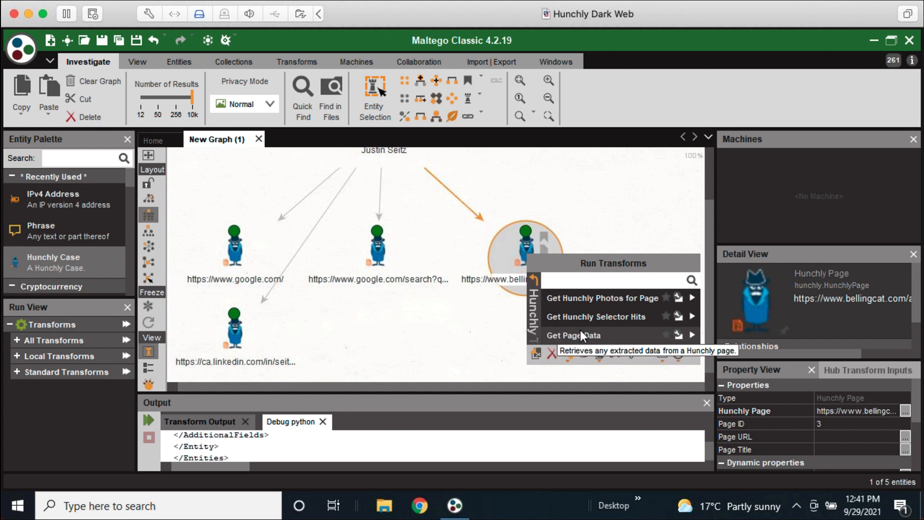
pyautogui.click(582, 299)
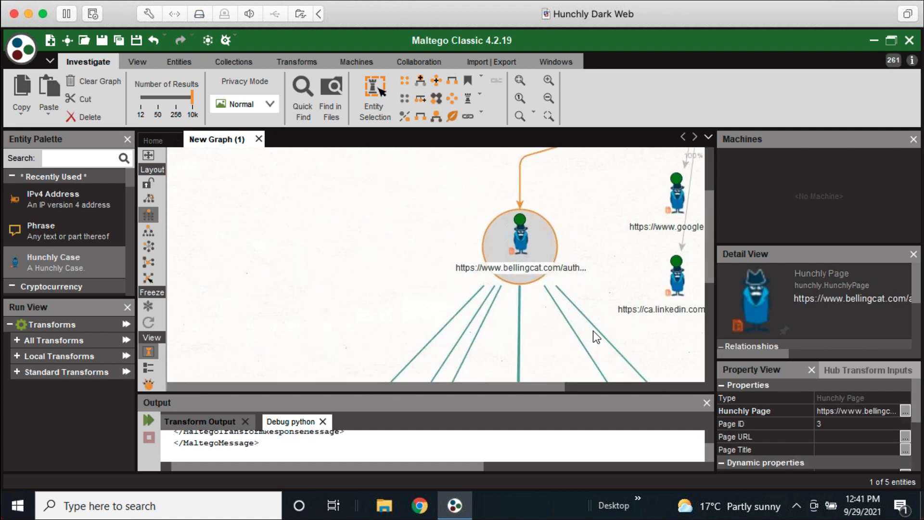
# - Examine the photo entities retrieved from the bellingcat.com page, selecting individual ones to check their details
pyautogui.scroll(-3, 625, 318)
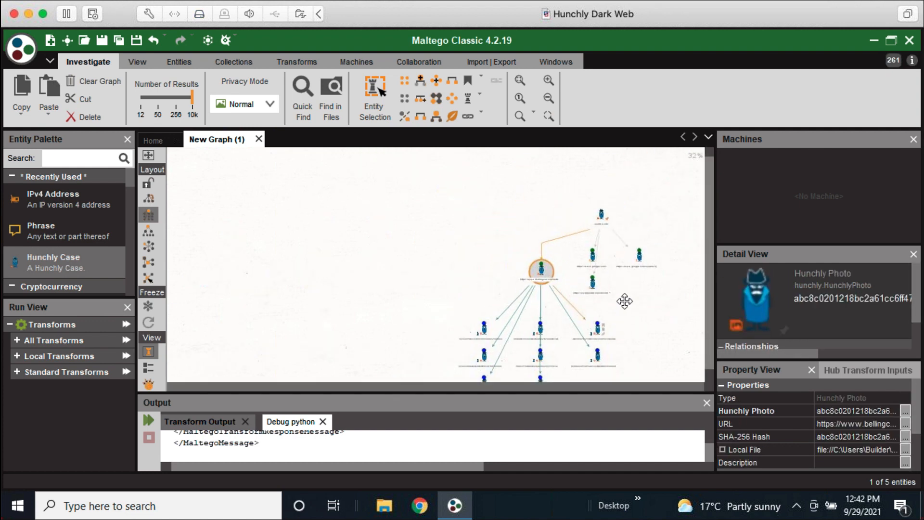
pyautogui.scroll(1, 580, 276)
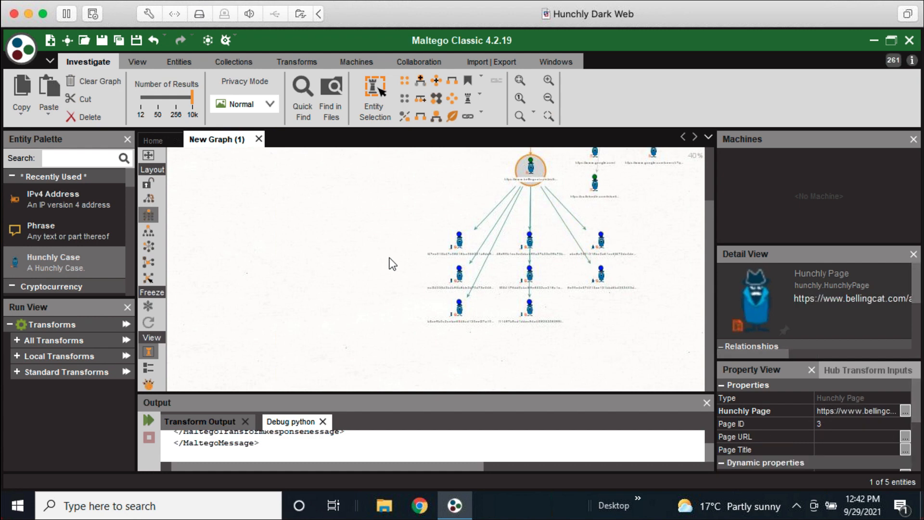
pyautogui.scroll(2, 599, 294)
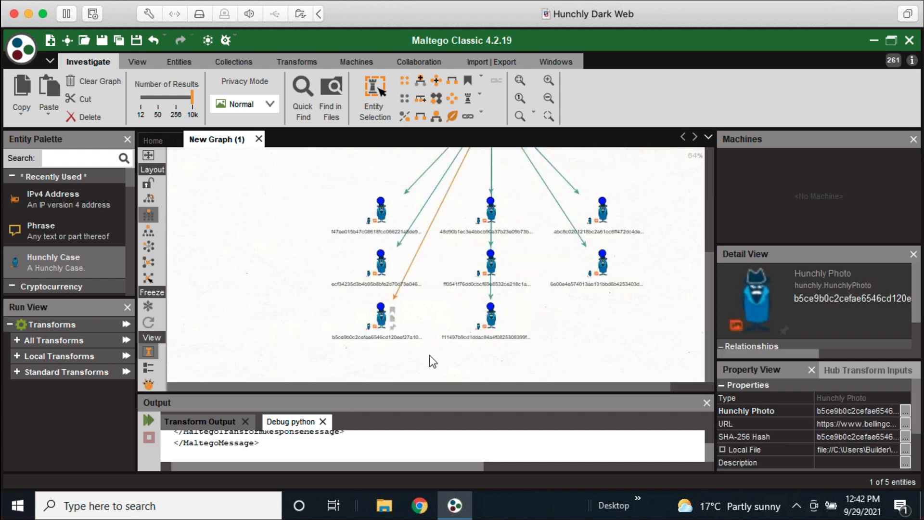
pyautogui.click(377, 218)
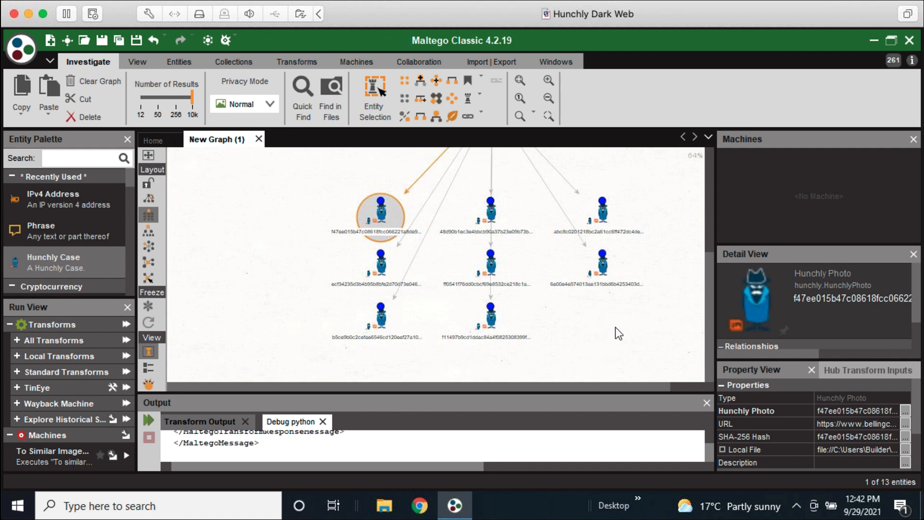
pyautogui.click(605, 288)
pyautogui.click(614, 306)
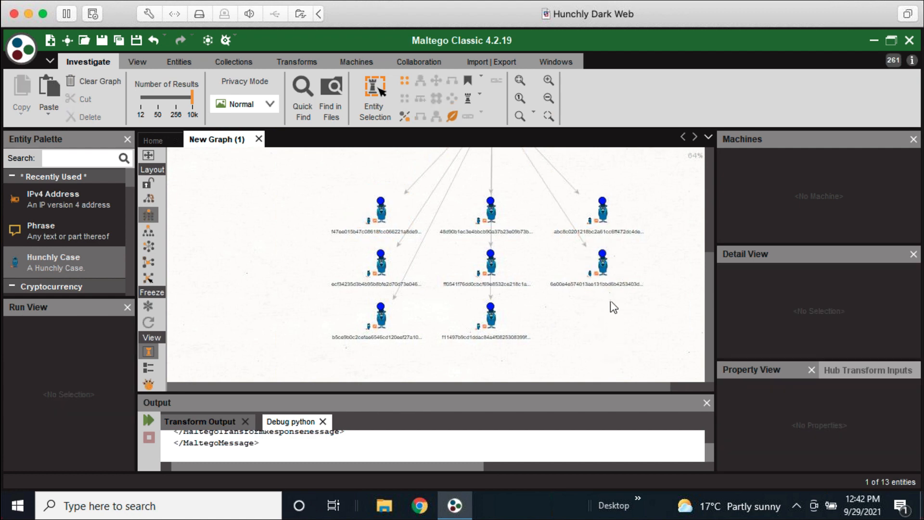
pyautogui.click(603, 280)
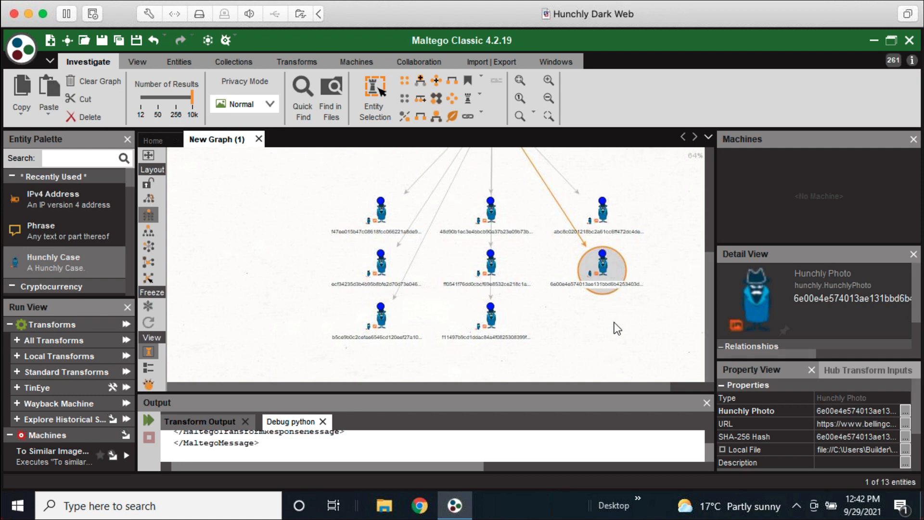
pyautogui.click(620, 332)
# - Box-select all the Hunchly Photo entities below the page and clear the selection
pyautogui.moveTo(642, 360); pyautogui.dragTo(364, 207)
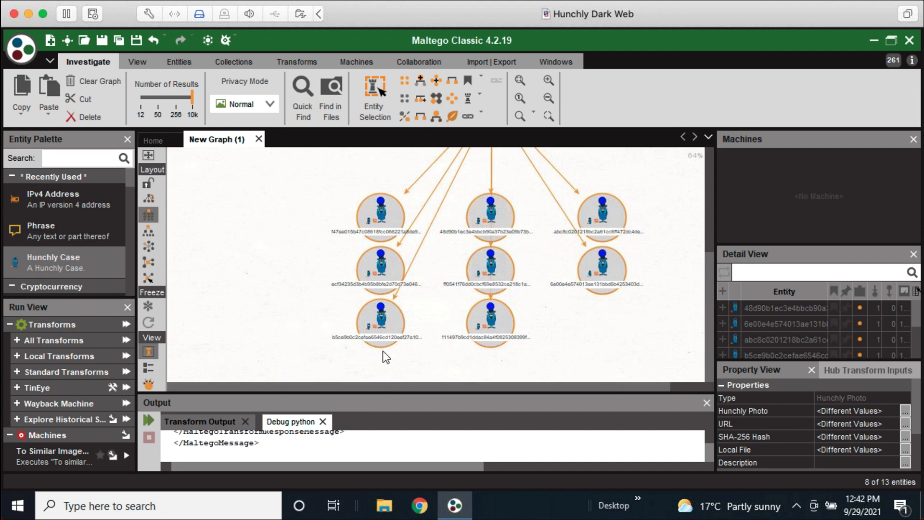
pyautogui.click(305, 288)
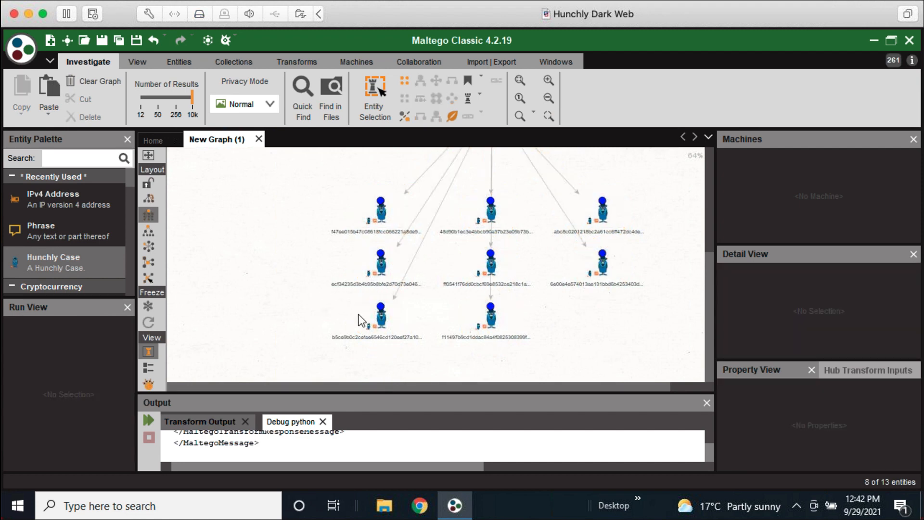
pyautogui.moveTo(656, 352); pyautogui.dragTo(359, 209)
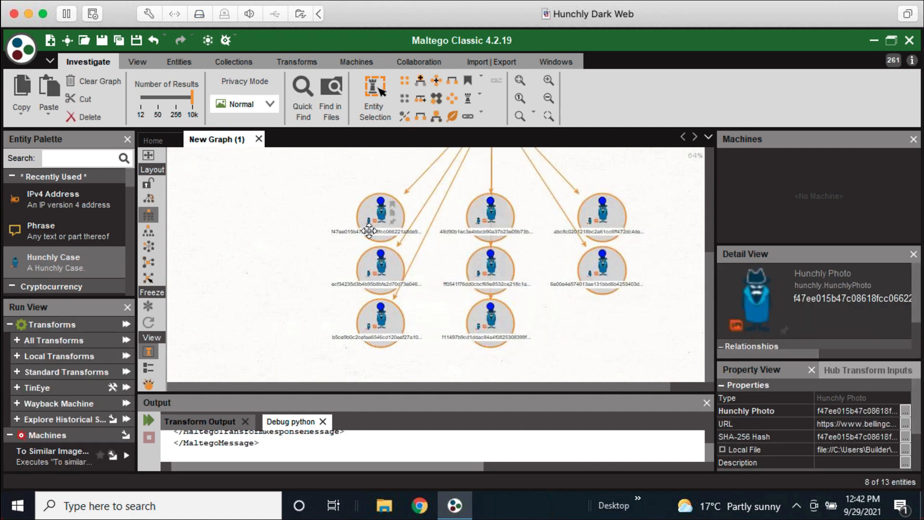
pyautogui.click(328, 249)
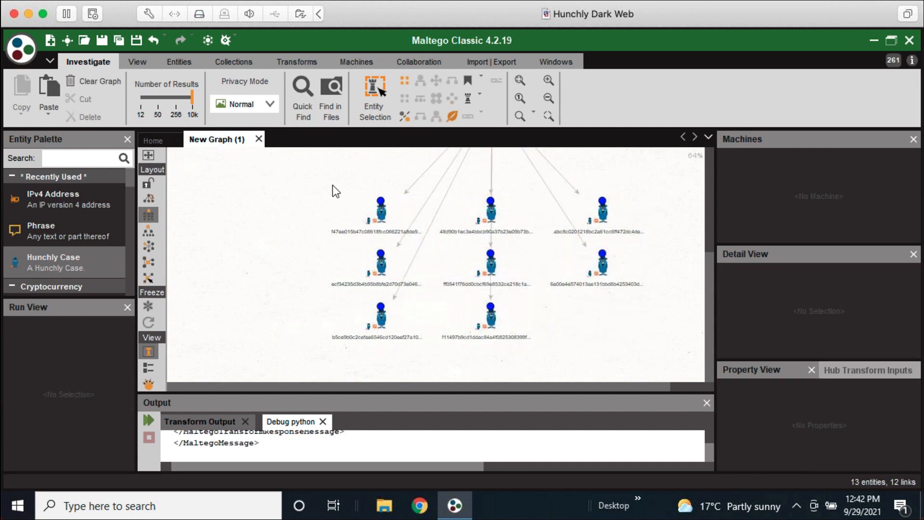
# - Select all Hunchly Photo entities by type and change their type to Image from the Personal category
pyautogui.click(479, 96)
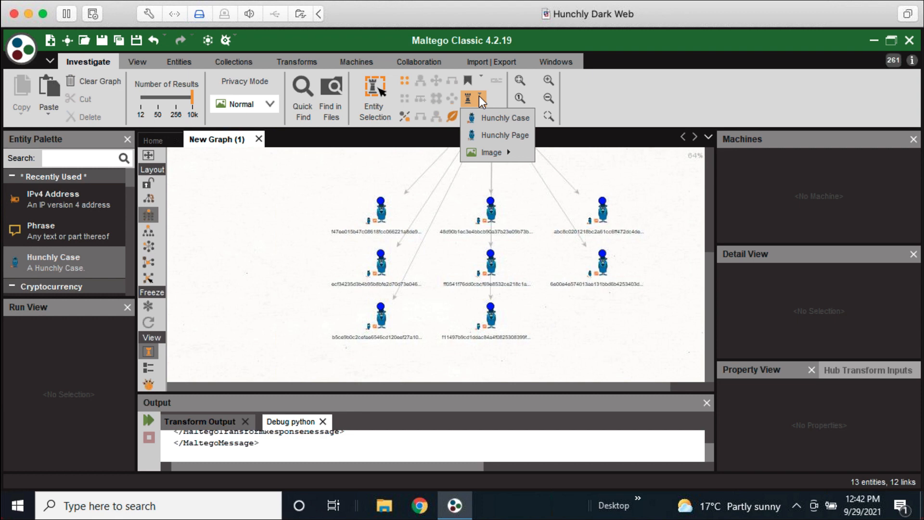
pyautogui.moveTo(480, 154)
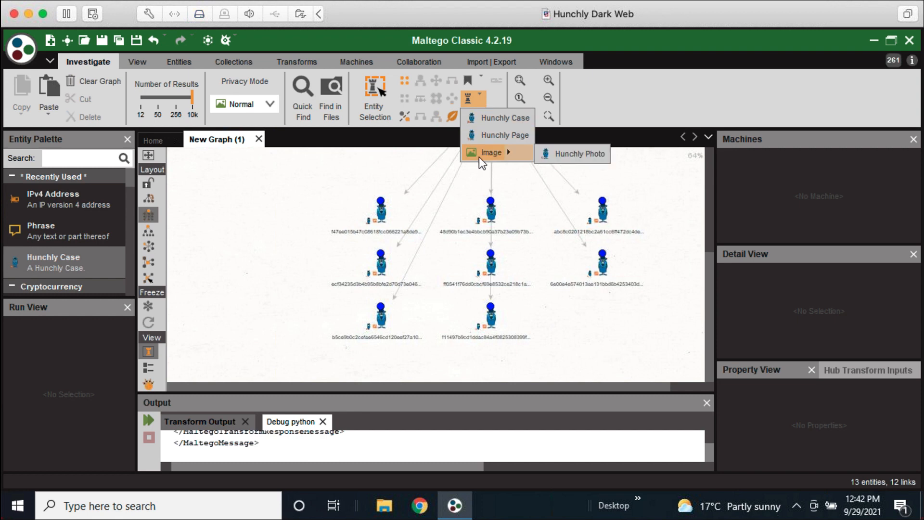
pyautogui.click(574, 155)
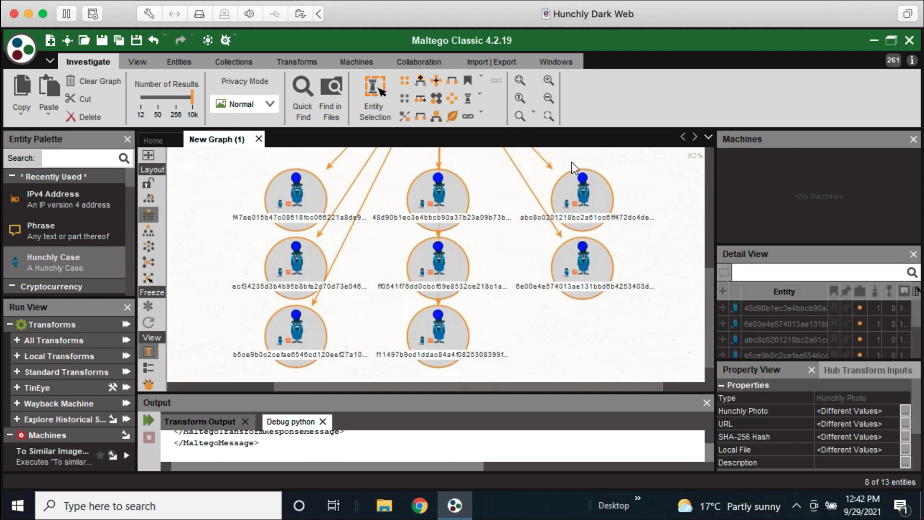
pyautogui.rightClick(570, 194)
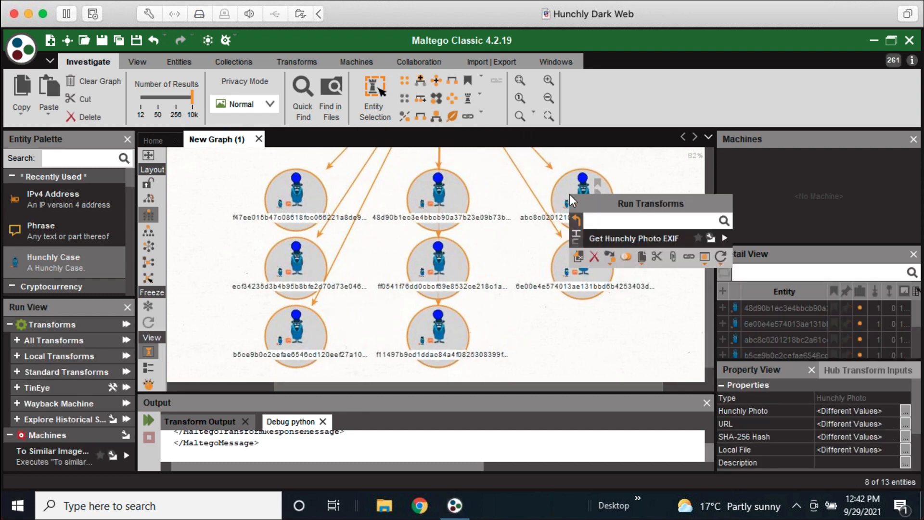
pyautogui.click(611, 264)
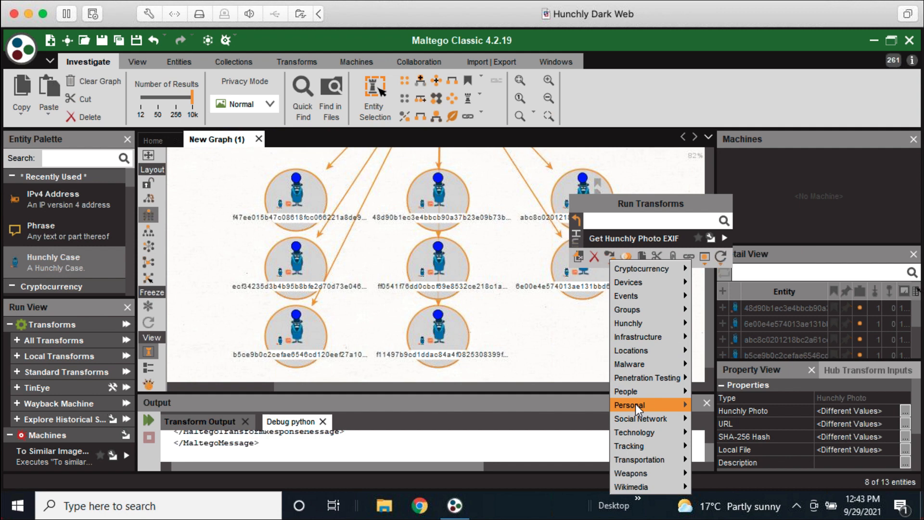
pyautogui.moveTo(635, 403)
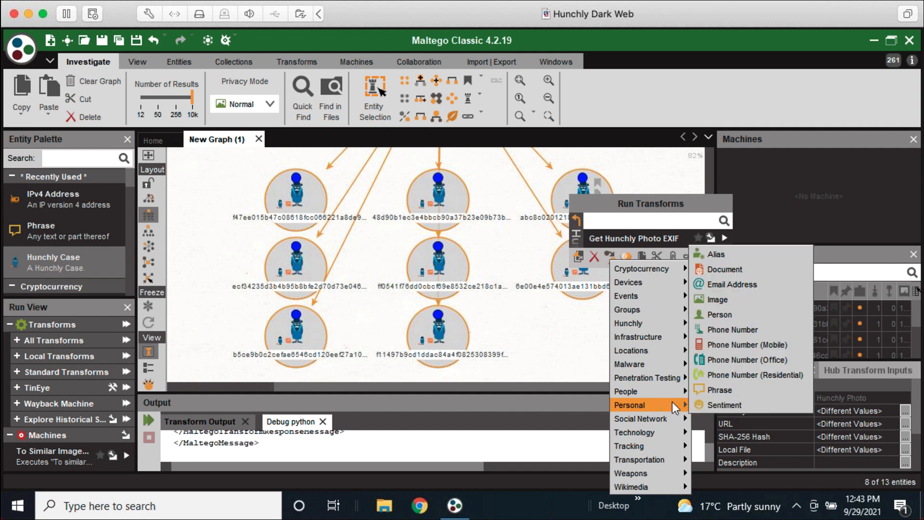
pyautogui.click(712, 298)
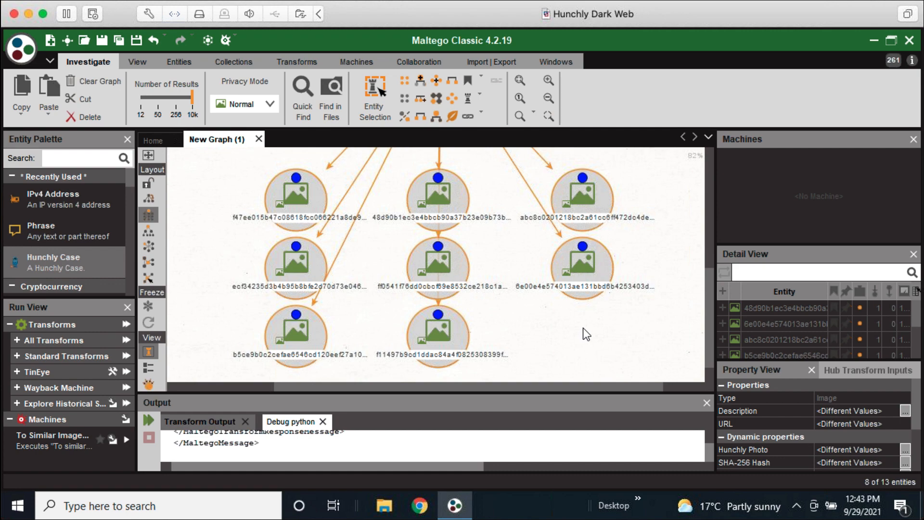
# - Clear the selection and look over the converted Image entities, selecting the portrait photo of the man in the hoodie
pyautogui.click(586, 330)
pyautogui.click(290, 214)
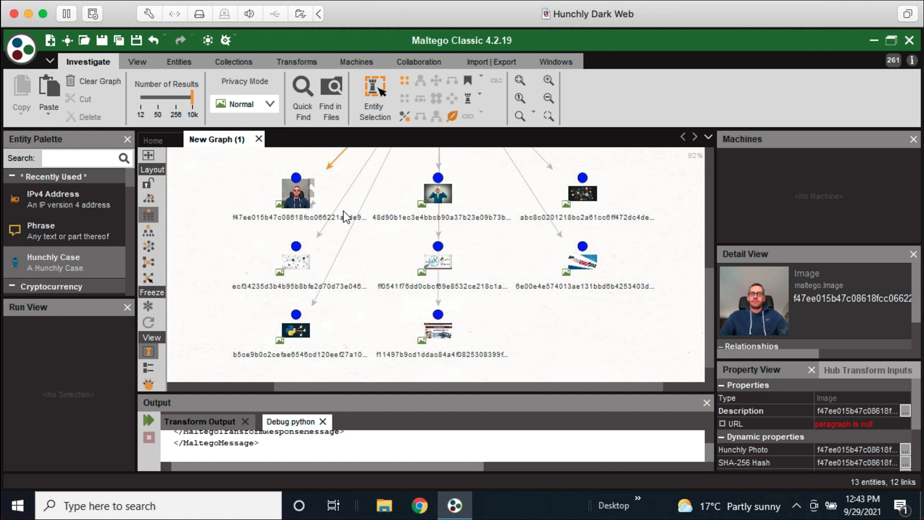
pyautogui.click(302, 201)
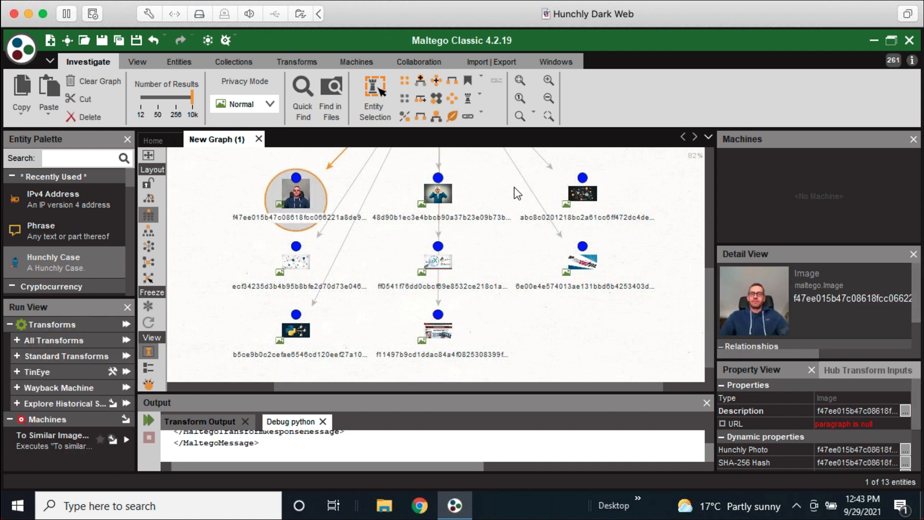
pyautogui.scroll(-2, 508, 186)
pyautogui.scroll(2, 498, 194)
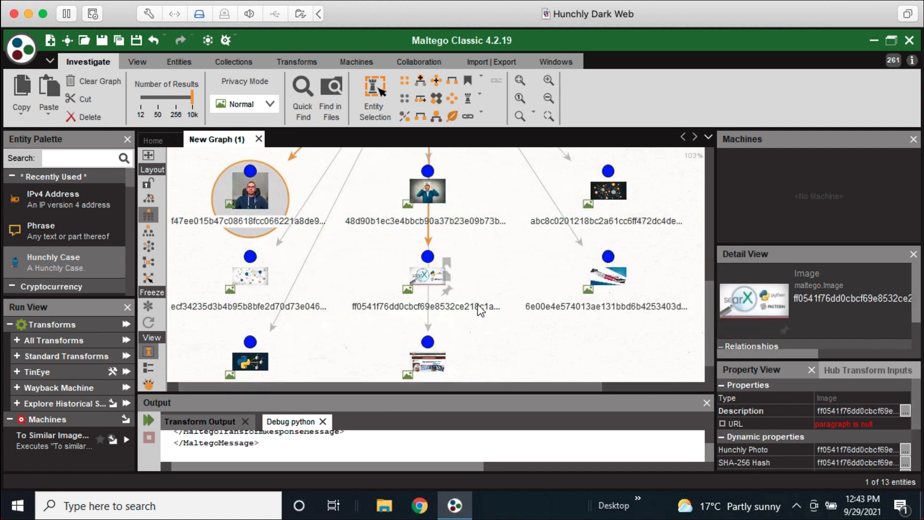
pyautogui.scroll(-1, 453, 248)
pyautogui.scroll(-1, 557, 282)
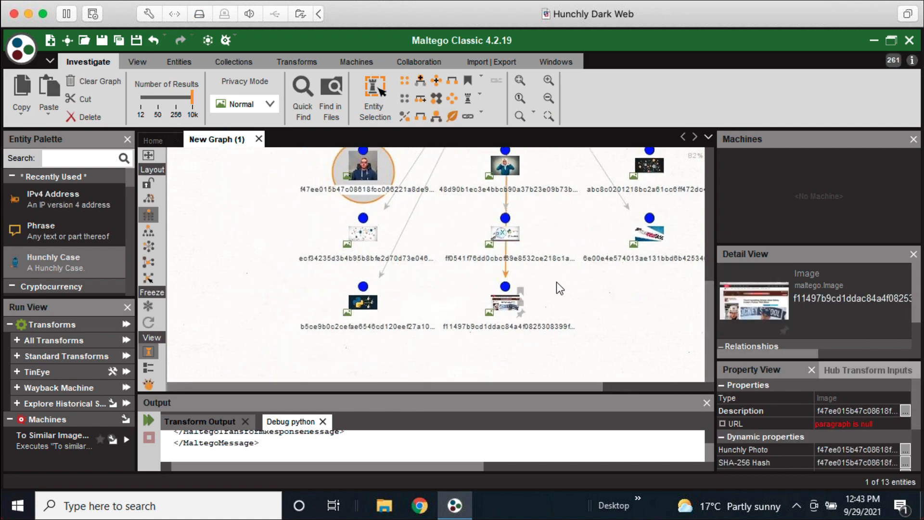
# - Select all the Image entities below the bellingcat.com page and run the To EXIF Info transform on them
pyautogui.rightClick(408, 195)
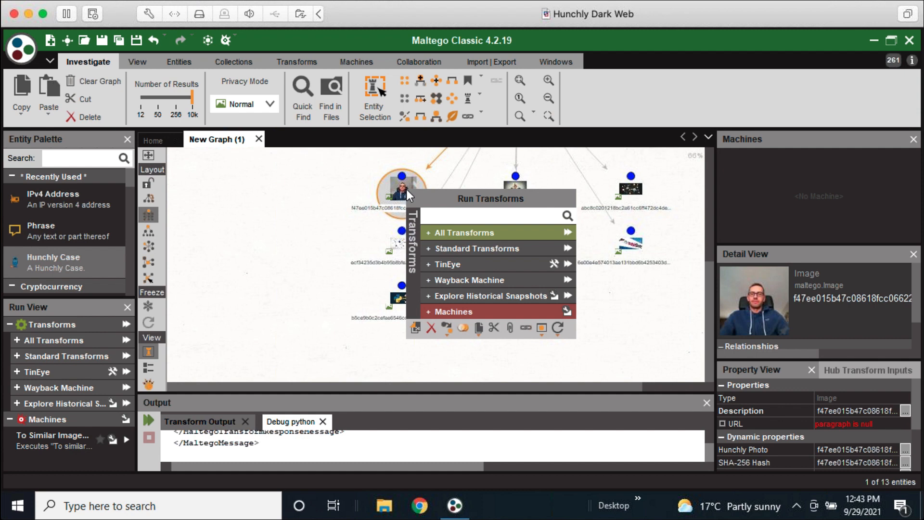
pyautogui.click(433, 230)
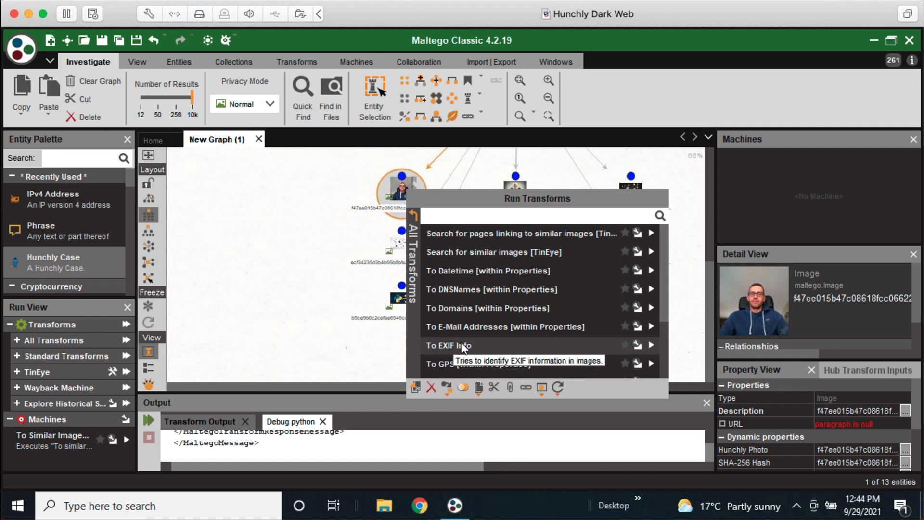
pyautogui.moveTo(672, 346); pyautogui.dragTo(295, 185)
pyautogui.rightClick(399, 198)
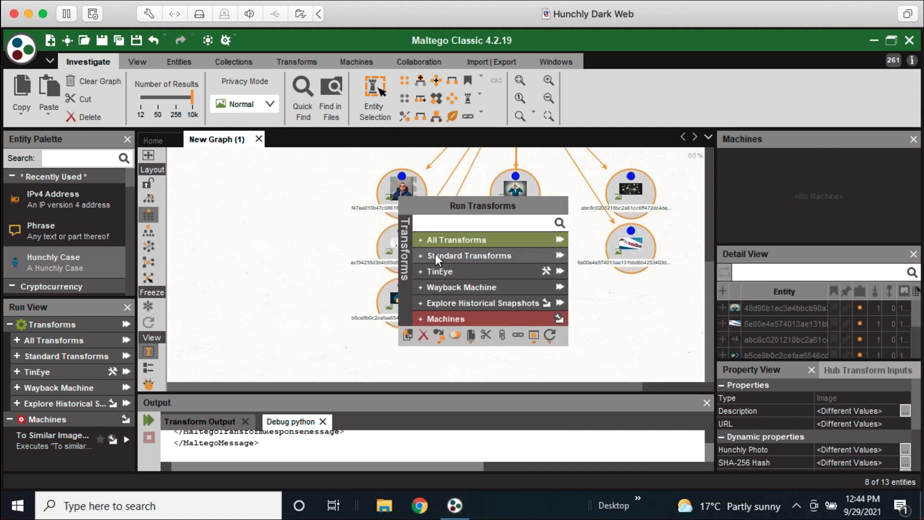
pyautogui.click(442, 241)
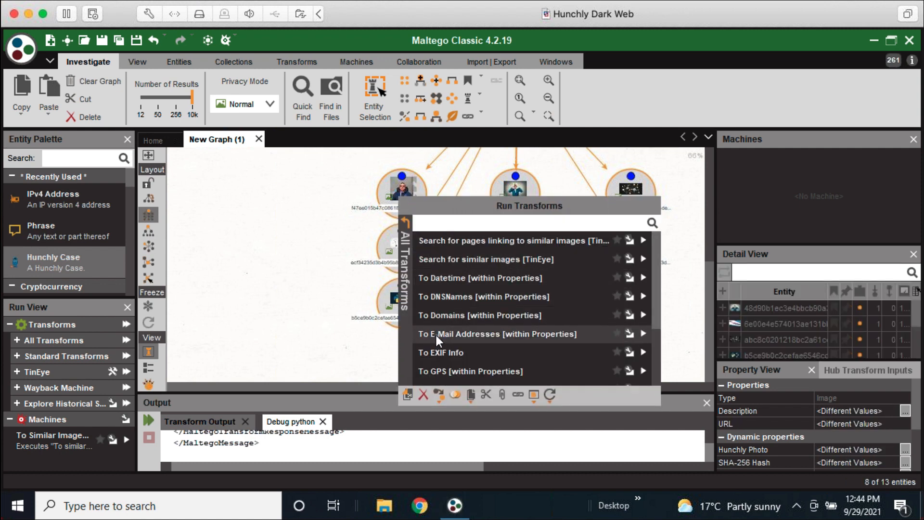
pyautogui.click(435, 352)
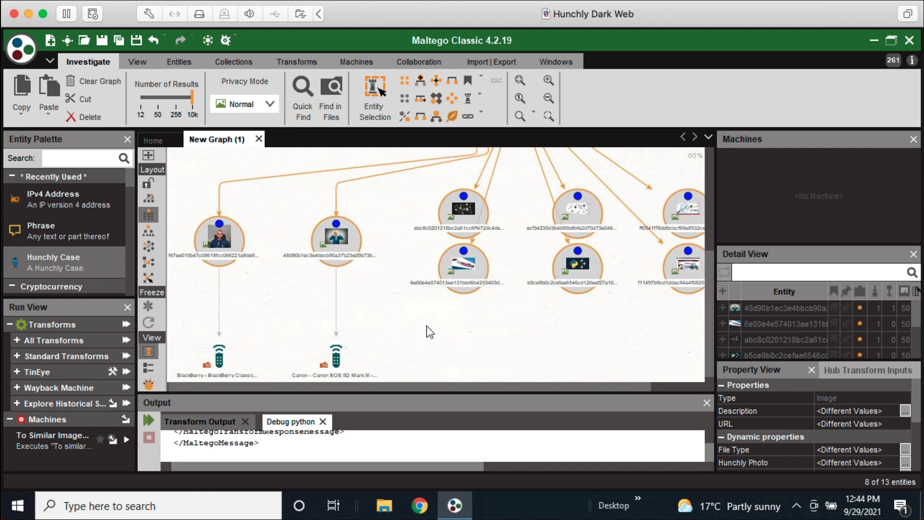
# - Inspect the details of the Canon and BlackBerry Device entities extracted from the images' EXIF data
pyautogui.moveTo(427, 326); pyautogui.dragTo(553, 248)
pyautogui.click(469, 299)
pyautogui.click(466, 287)
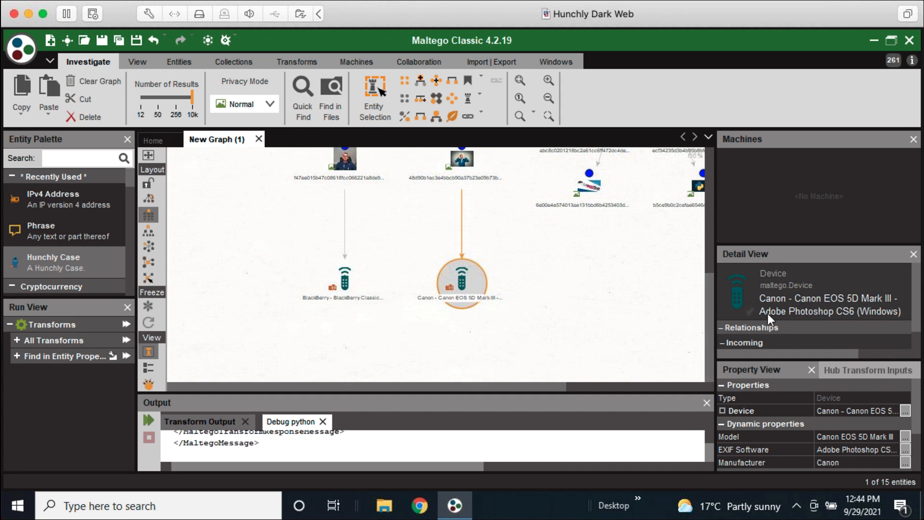
pyautogui.click(363, 299)
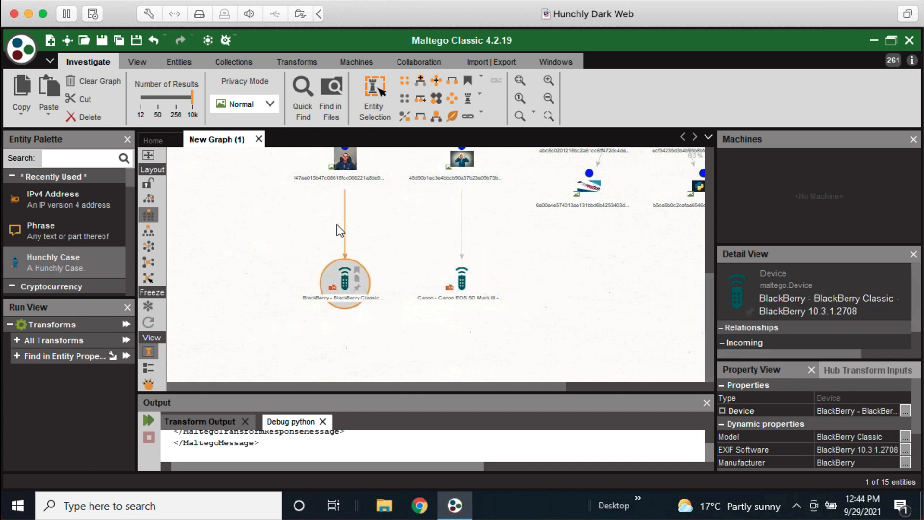
pyautogui.moveTo(359, 242); pyautogui.dragTo(367, 281)
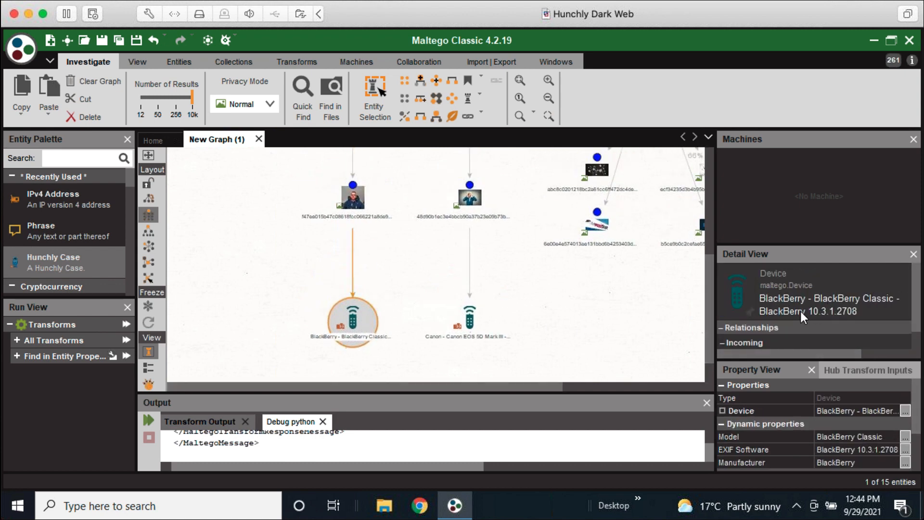
pyautogui.scroll(2, 352, 327)
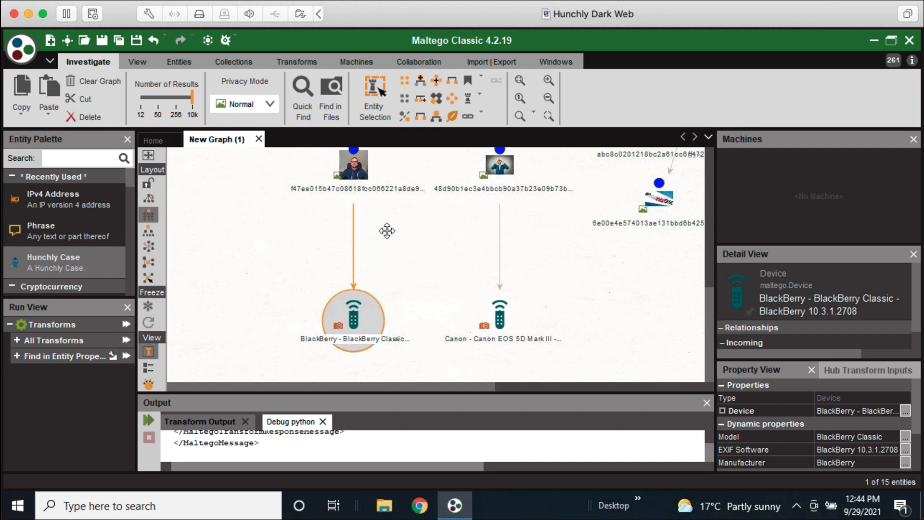
# - Open the portrait image's details, review its full property list including the EXIF fields, and close without changes
pyautogui.moveTo(387, 231); pyautogui.dragTo(381, 292)
pyautogui.click(338, 229)
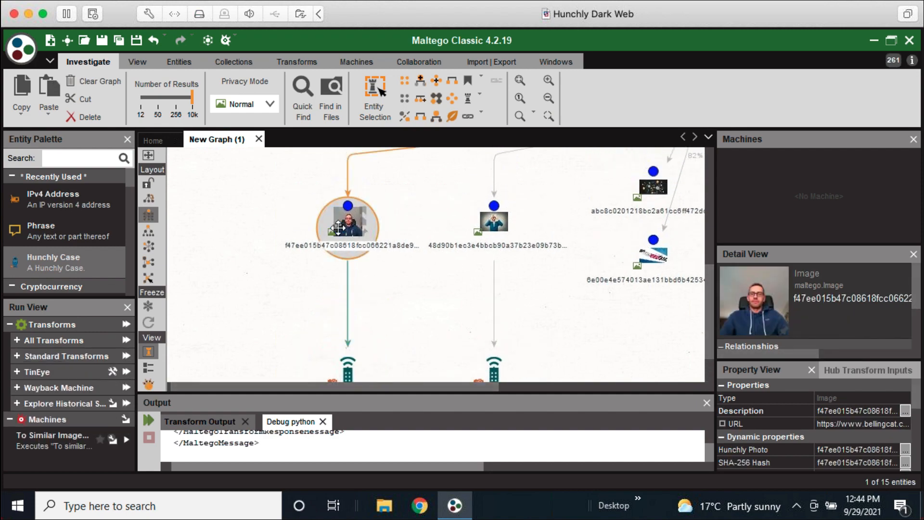
pyautogui.doubleClick(339, 228)
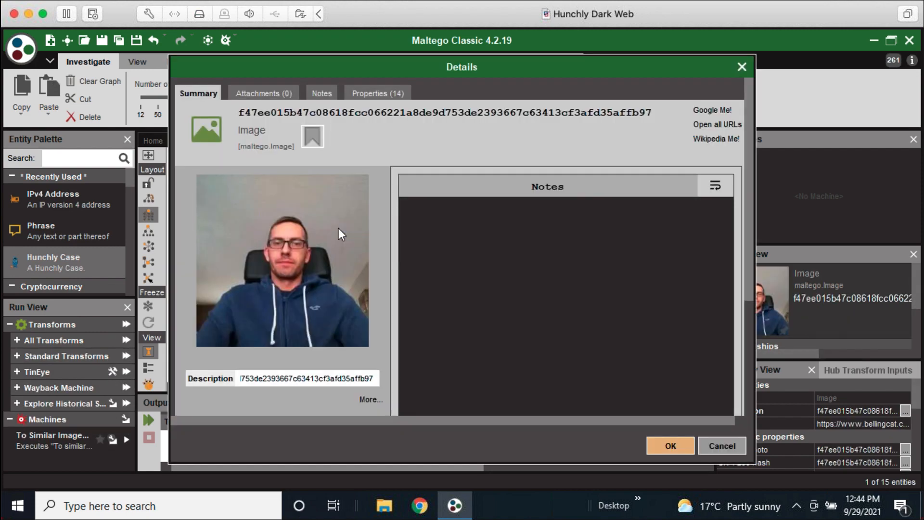
pyautogui.click(357, 93)
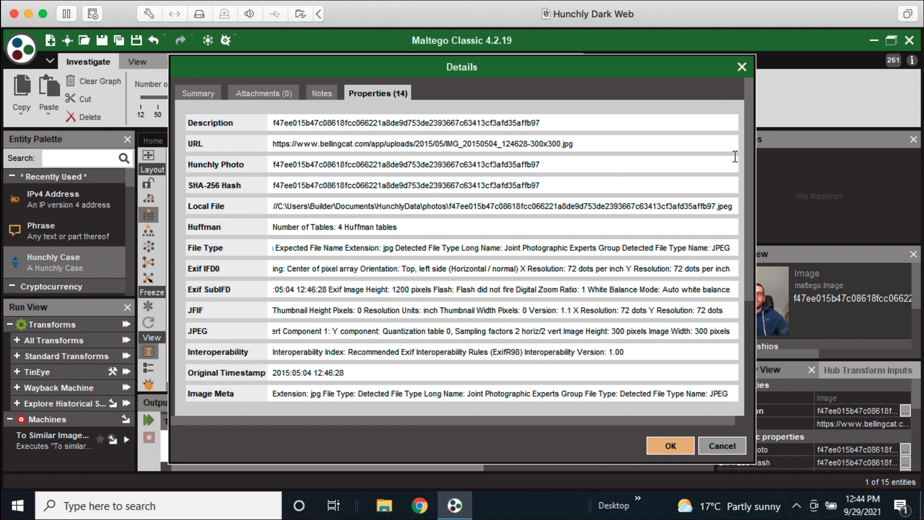
pyautogui.moveTo(747, 123); pyautogui.dragTo(746, 169)
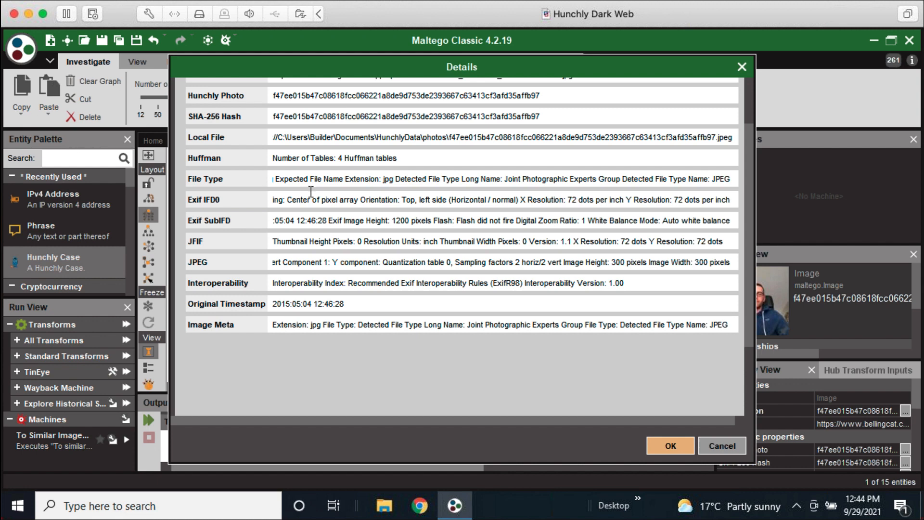
pyautogui.click(719, 445)
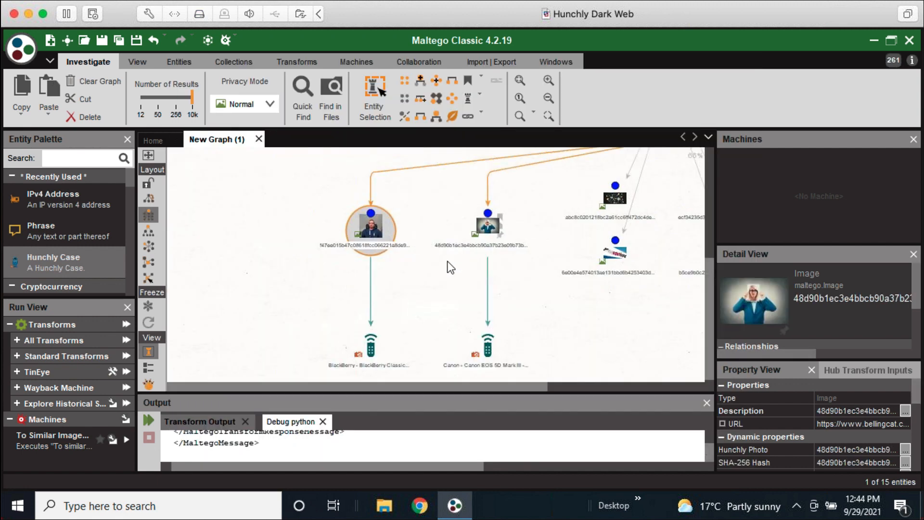
# - Run the TinEye transform Search for pages linking to similar images on the portrait image entity
pyautogui.scroll(-5, 547, 302)
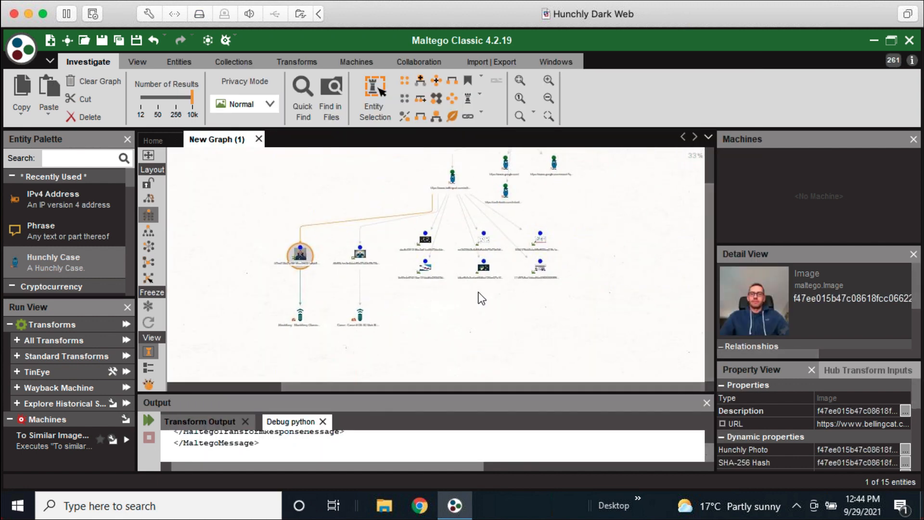
pyautogui.scroll(1, 396, 252)
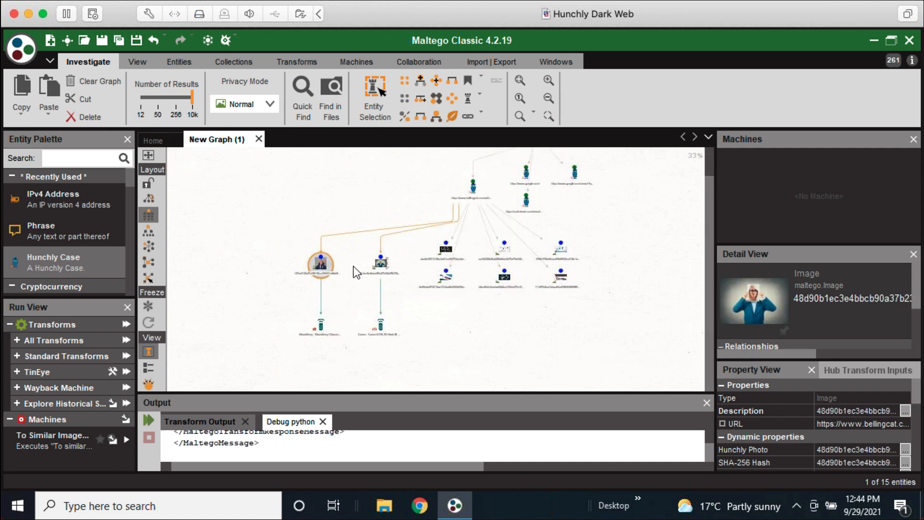
pyautogui.rightClick(327, 269)
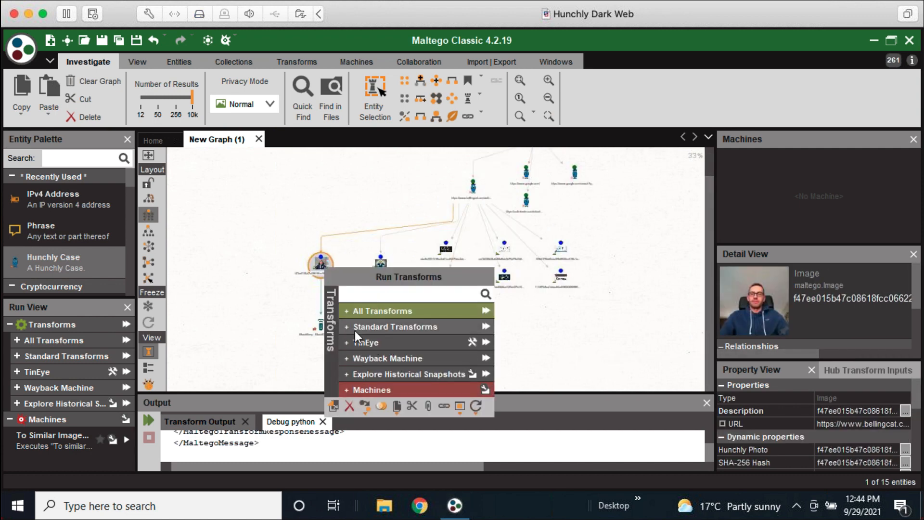
pyautogui.click(371, 340)
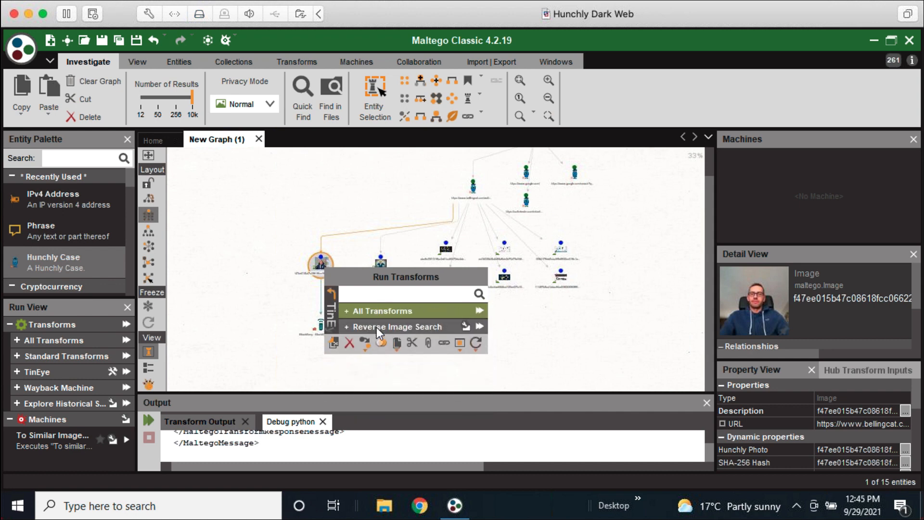
pyautogui.click(380, 326)
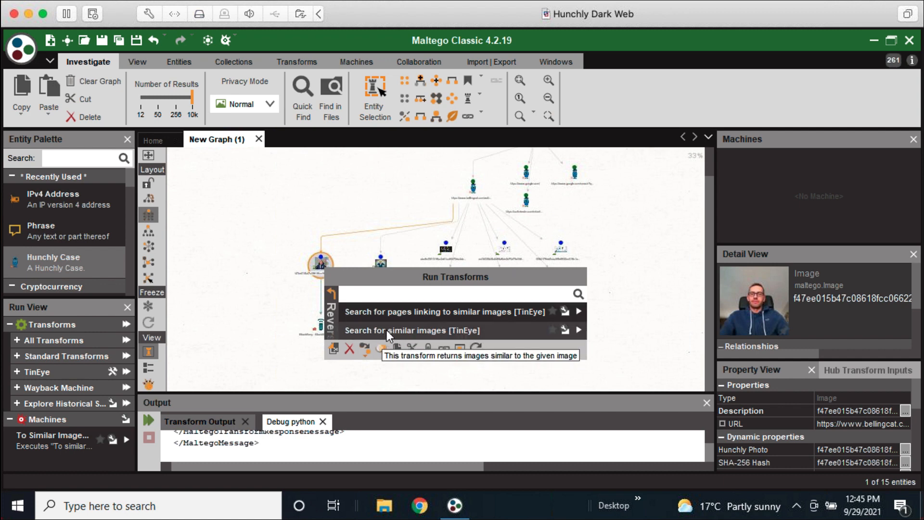
pyautogui.click(392, 313)
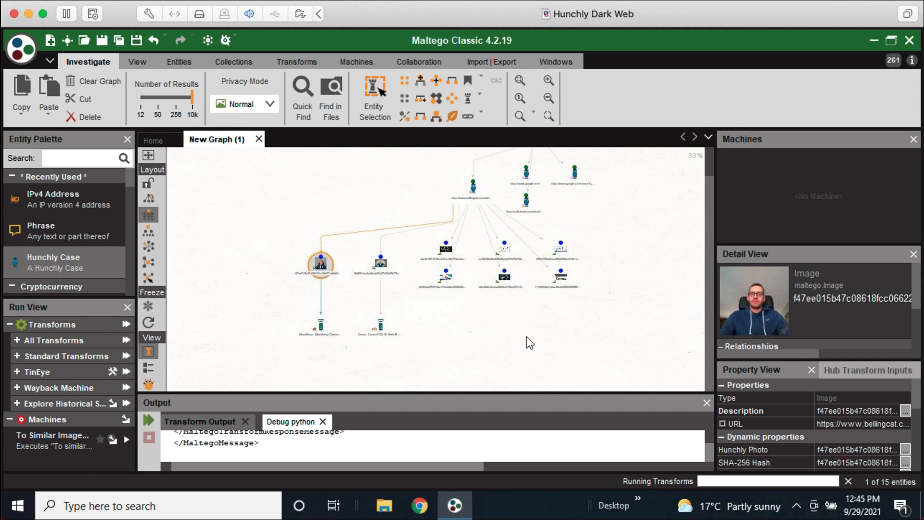
# - Move the Backlink collection node away from the Hunchly pages to open space beside the portrait image
pyautogui.click(349, 190)
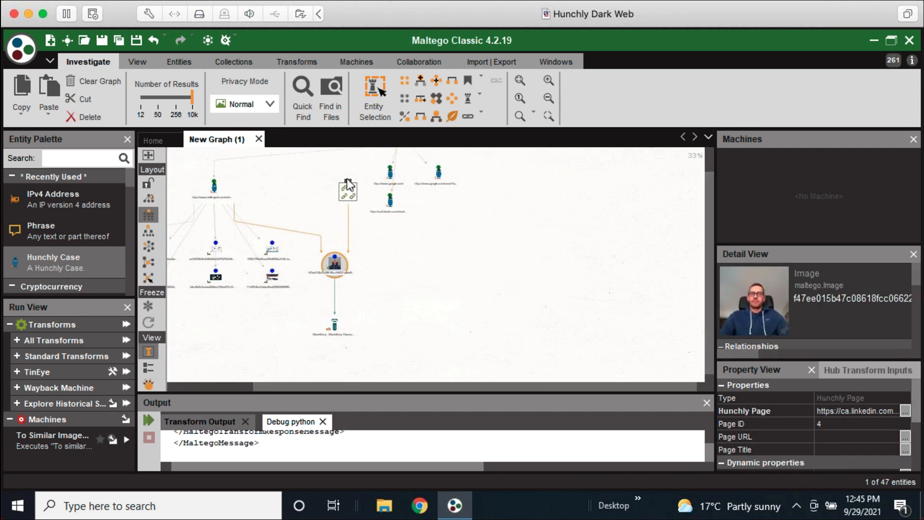
pyautogui.moveTo(348, 190); pyautogui.dragTo(427, 237)
pyautogui.moveTo(450, 278); pyautogui.dragTo(431, 302)
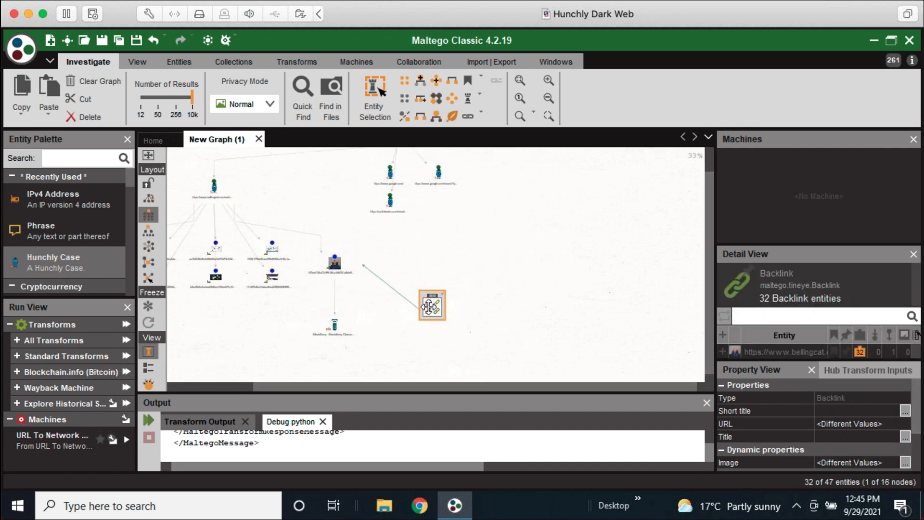
pyautogui.scroll(4, 430, 301)
pyautogui.scroll(1, 430, 301)
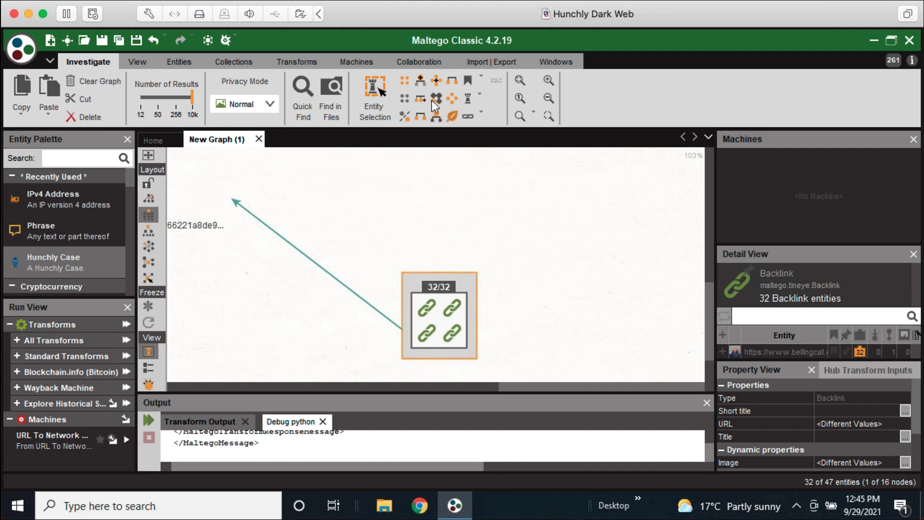
# - Set the graph's collection simplification threshold to 15 so the backlinks are grouped into one collection node
pyautogui.click(220, 58)
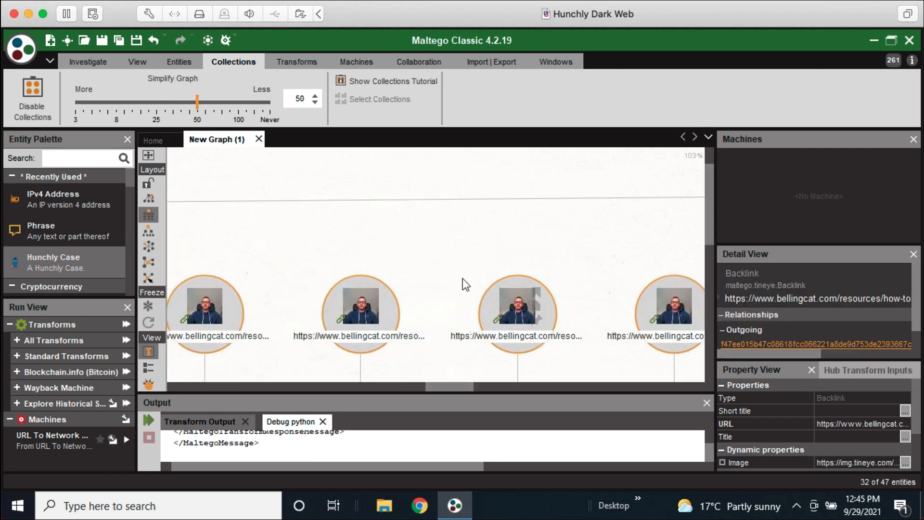
pyautogui.scroll(-4, 465, 274)
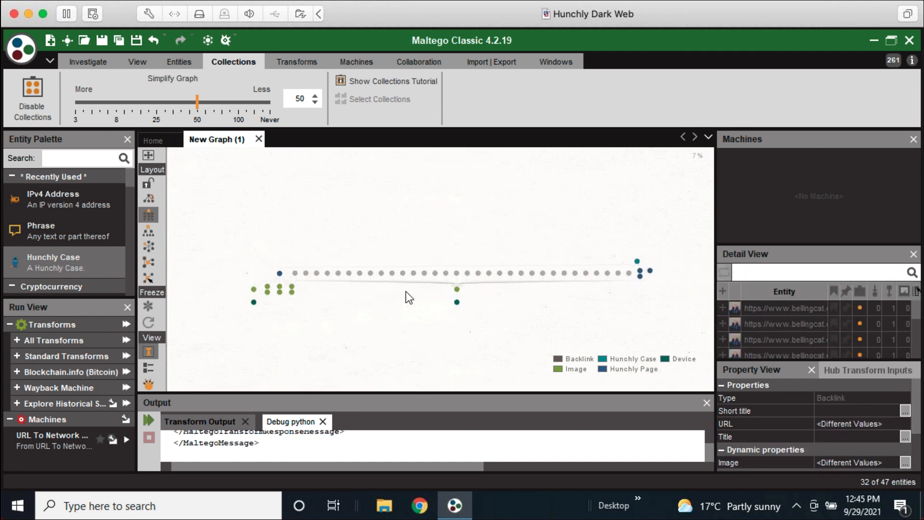
pyautogui.moveTo(196, 102); pyautogui.dragTo(183, 105)
pyautogui.moveTo(140, 111); pyautogui.dragTo(140, 112)
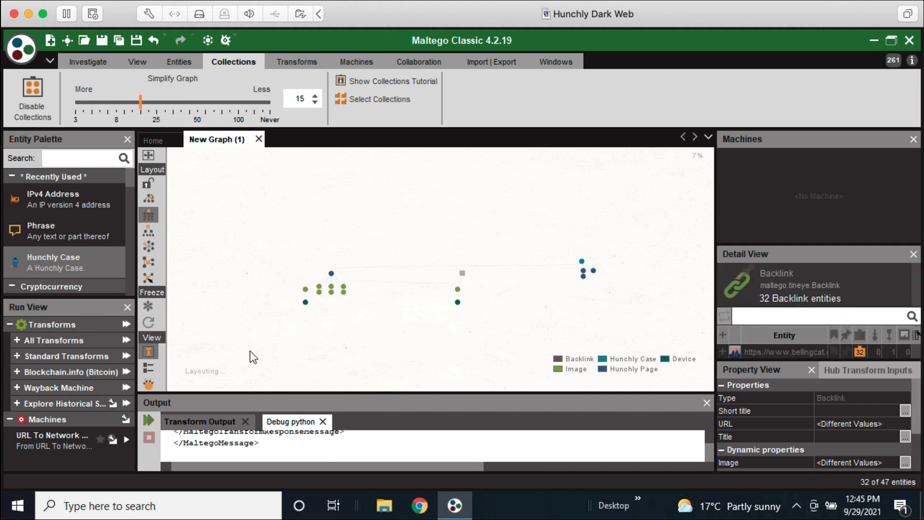
# - Move the regrouped Backlink collection node into empty space beside the portrait image
pyautogui.scroll(3, 360, 327)
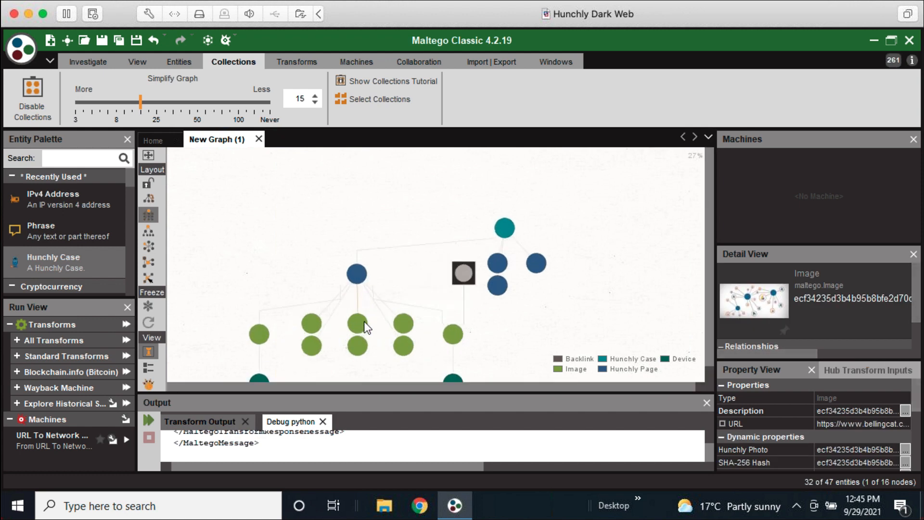
pyautogui.moveTo(498, 304); pyautogui.dragTo(474, 230)
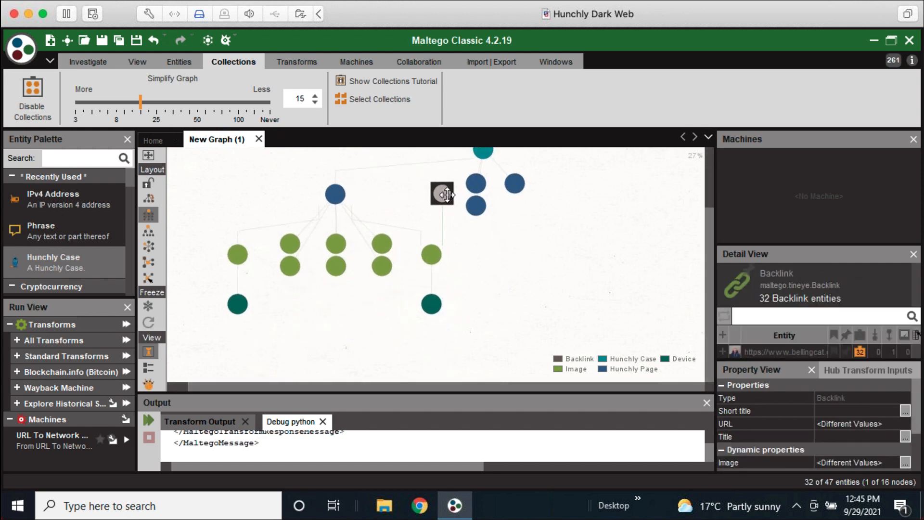
pyautogui.moveTo(441, 193); pyautogui.dragTo(489, 270)
# - Examine the bellingcat.com URLs listed inside the Backlink collection linked to the portrait image
pyautogui.scroll(4, 496, 272)
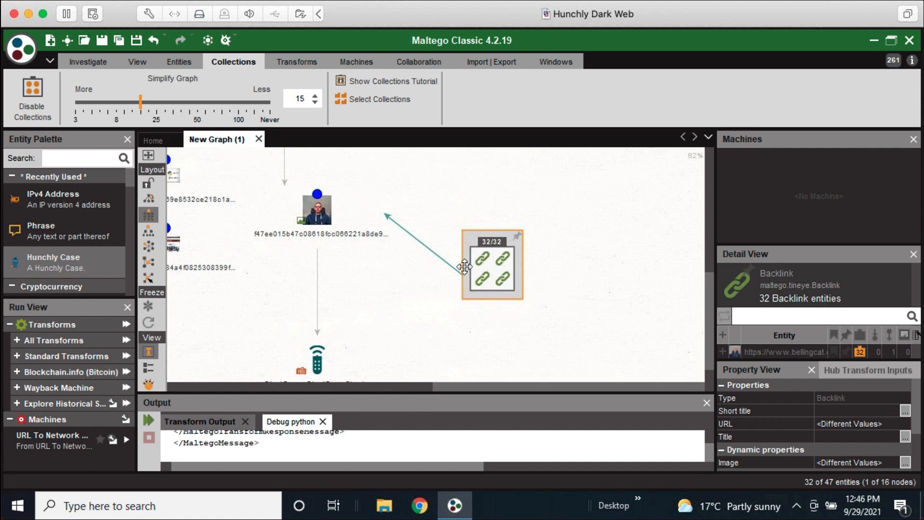
pyautogui.click(318, 208)
pyautogui.click(469, 273)
pyautogui.scroll(3, 487, 269)
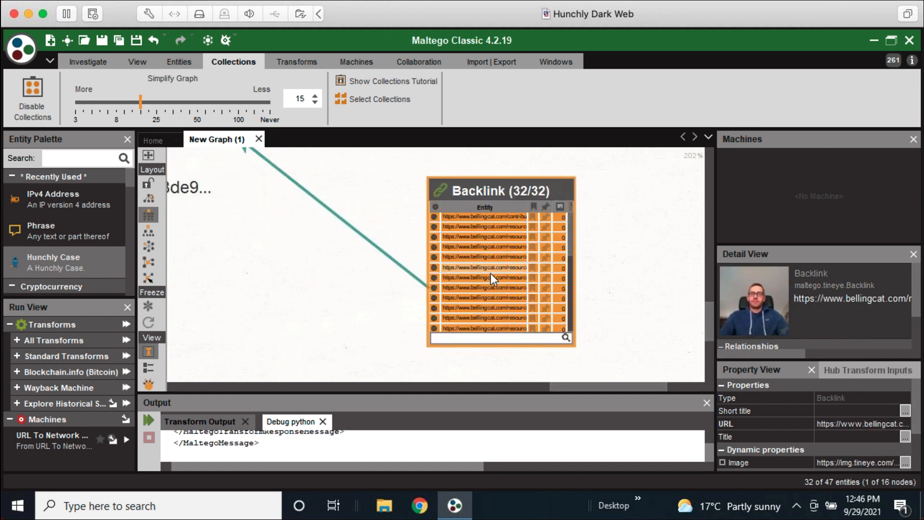
pyautogui.scroll(-1, 525, 262)
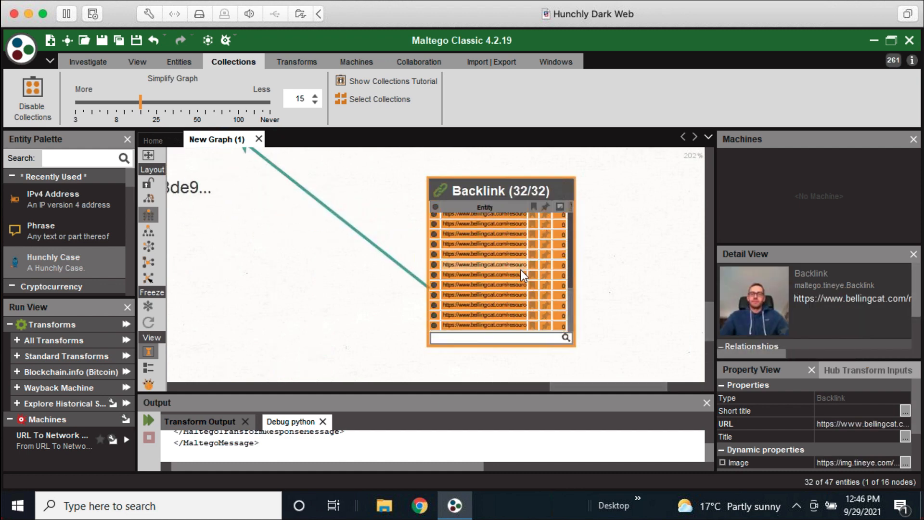
# - Browse the Backlink collection and select a single bellingcat.com/resources backlink in its list
pyautogui.scroll(1, 520, 272)
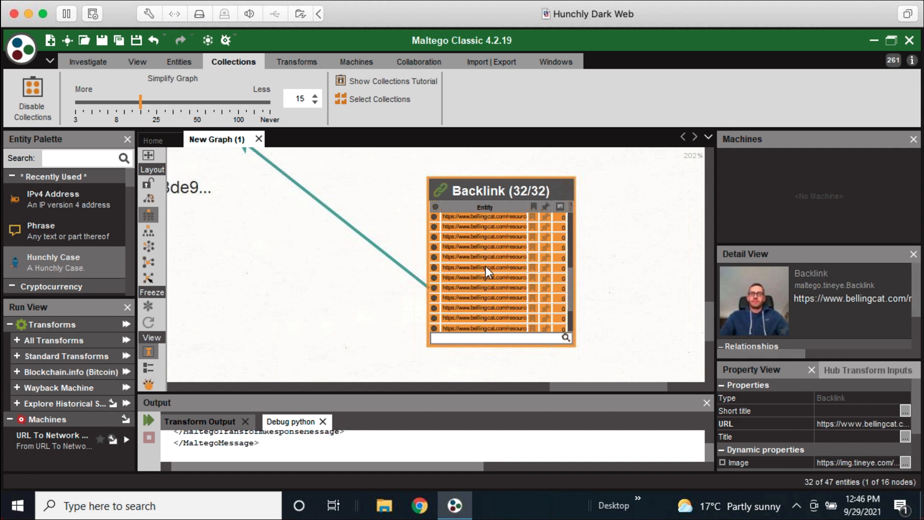
pyautogui.scroll(-1, 487, 270)
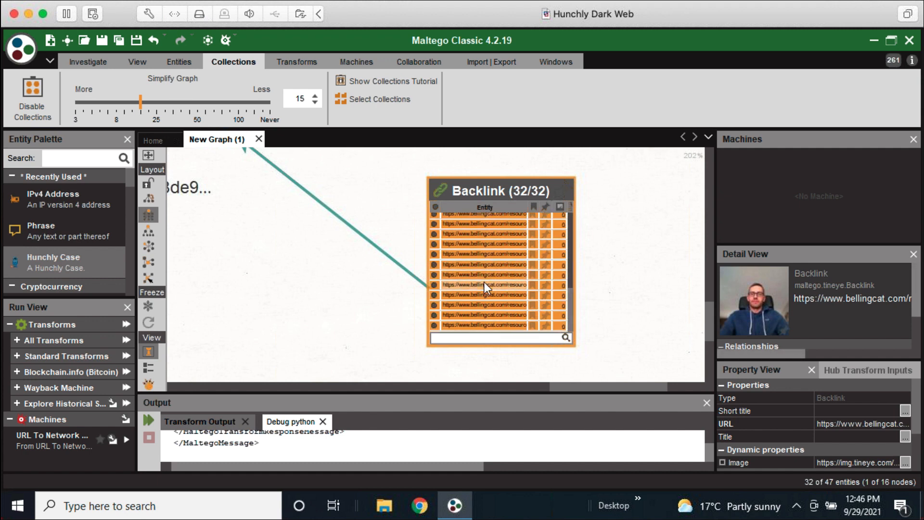
pyautogui.click(510, 233)
pyautogui.scroll(-2, 385, 254)
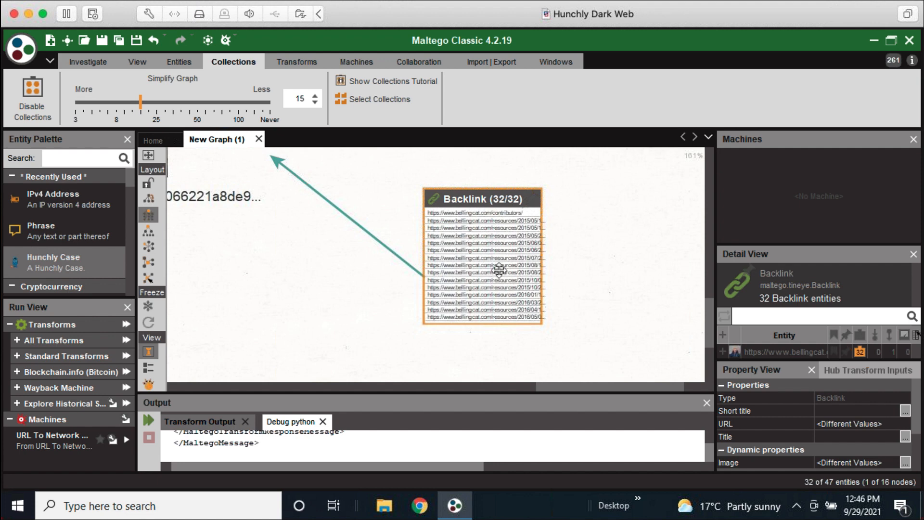
pyautogui.scroll(2, 504, 263)
pyautogui.click(448, 259)
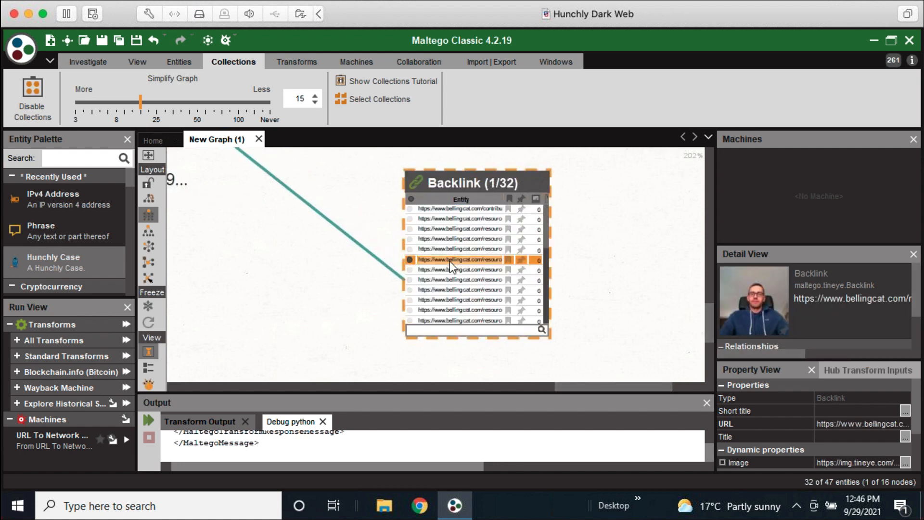
pyautogui.rightClick(450, 261)
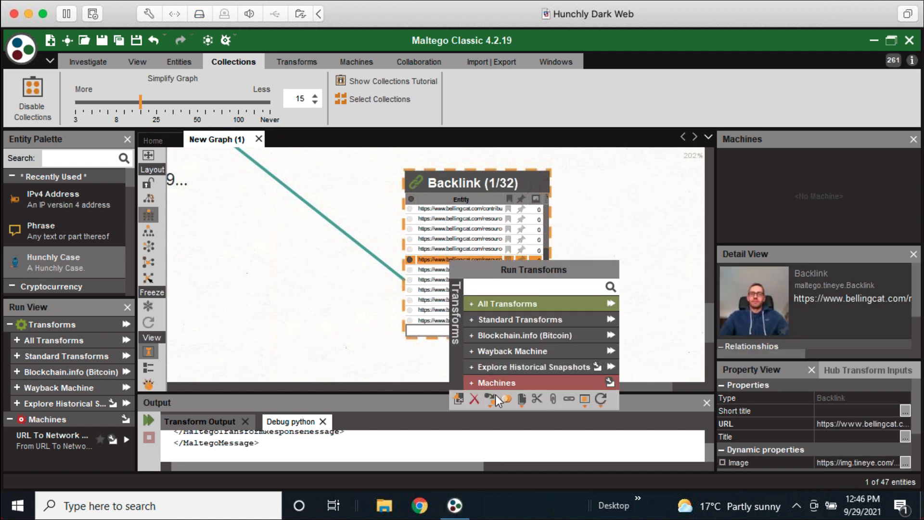
pyautogui.click(568, 398)
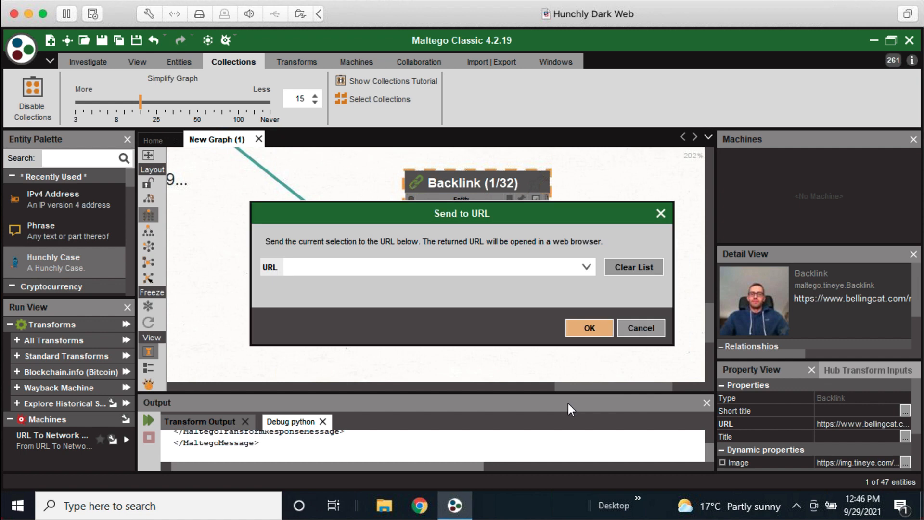
pyautogui.click(626, 327)
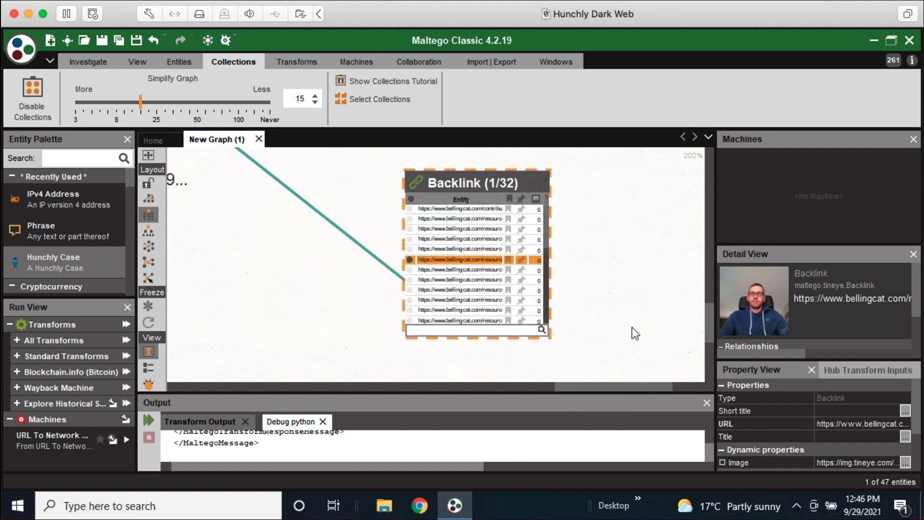
# - Open the URLs from the selected backlink's details in the browser, view the "Mapping Where Sex Offenders Can Live" article, and return to Maltego to close the details
pyautogui.doubleClick(478, 261)
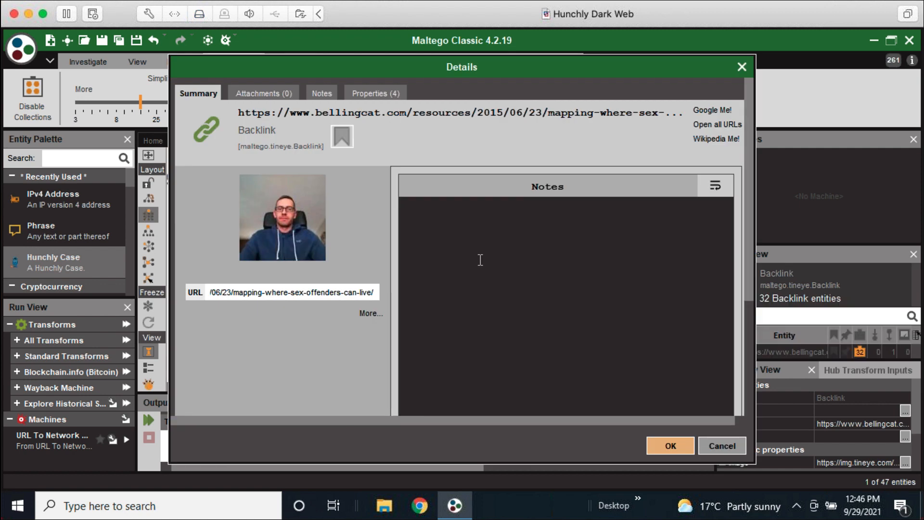
pyautogui.doubleClick(306, 289)
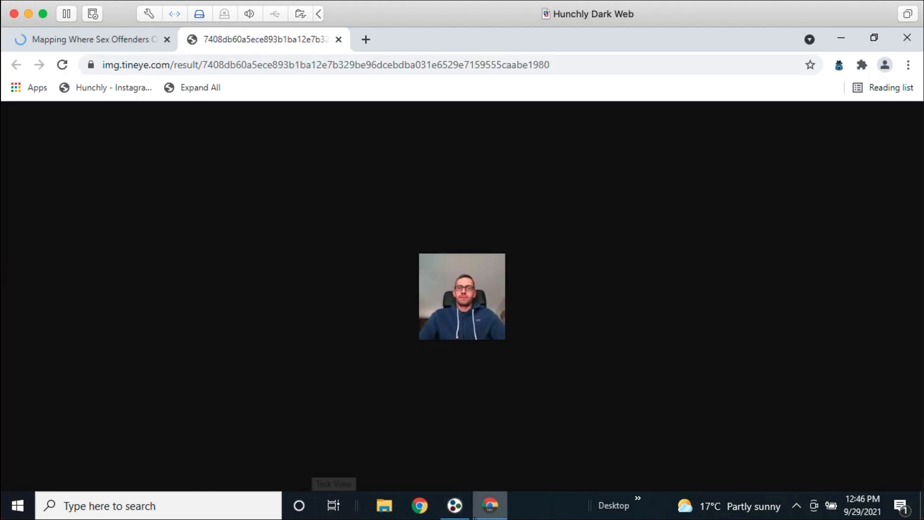
pyautogui.moveTo(475, 518)
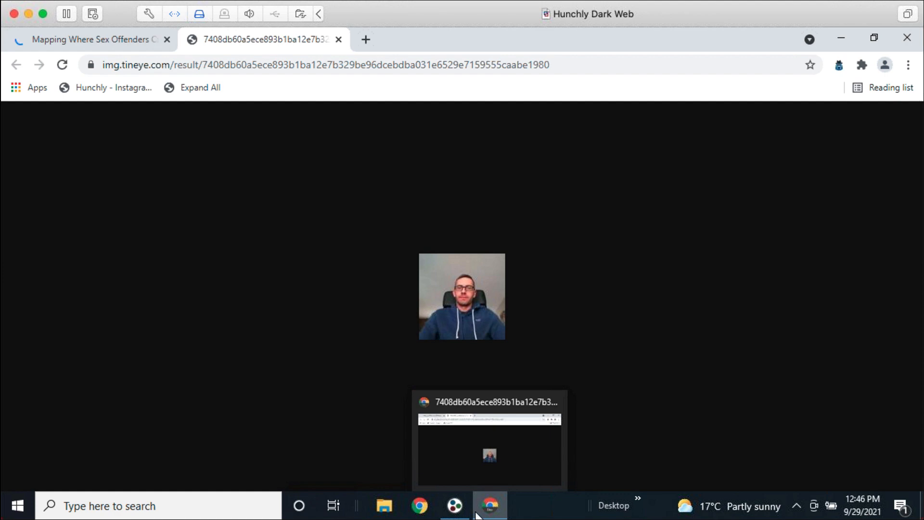
pyautogui.click(128, 37)
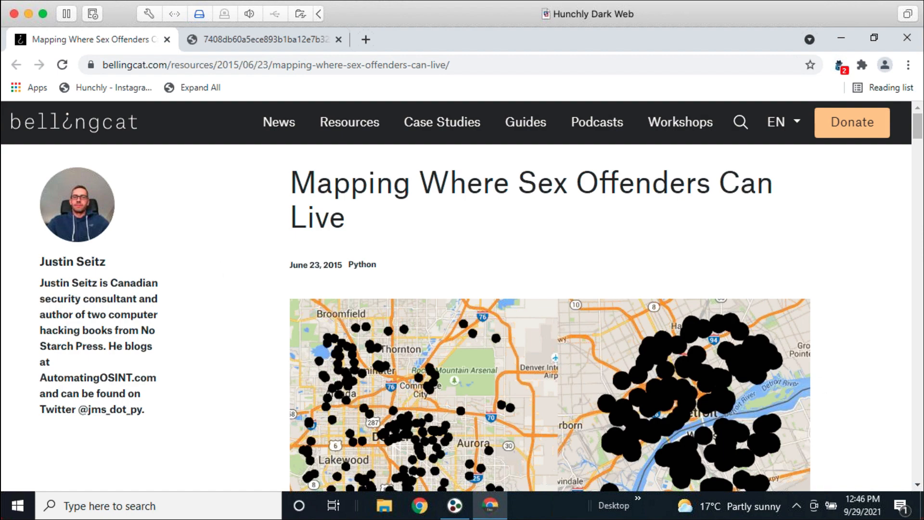
pyautogui.click(455, 505)
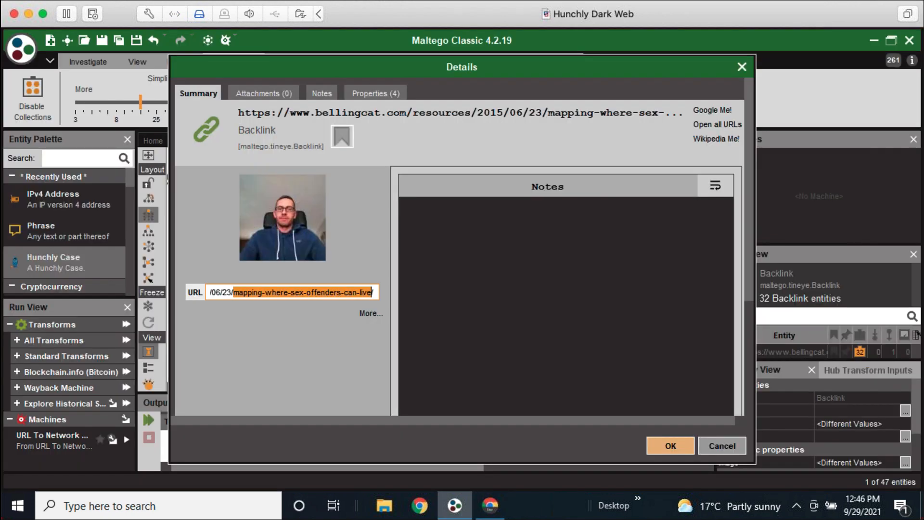
pyautogui.click(722, 443)
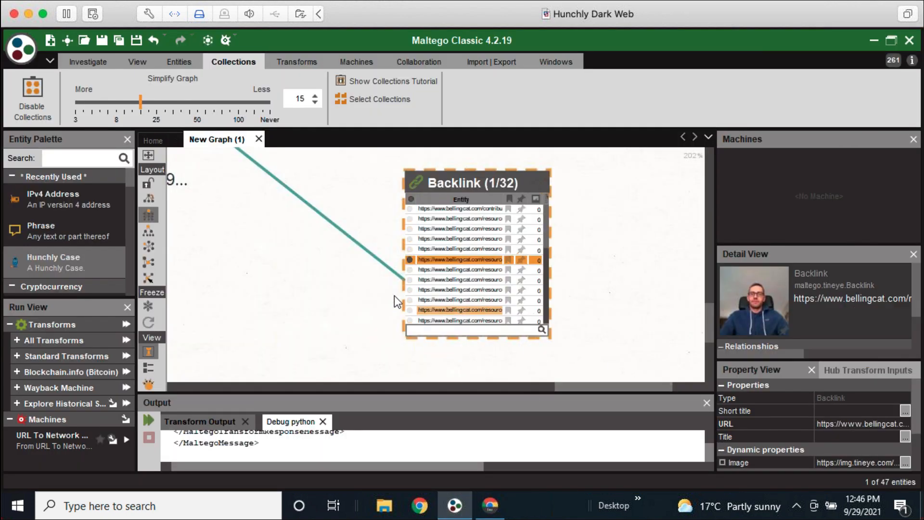
# - Rerun the Get Hunchly Pages transform on the Hunchly Case entity and compare the added pages with the bellingcat article in Chrome
pyautogui.scroll(-6, 363, 271)
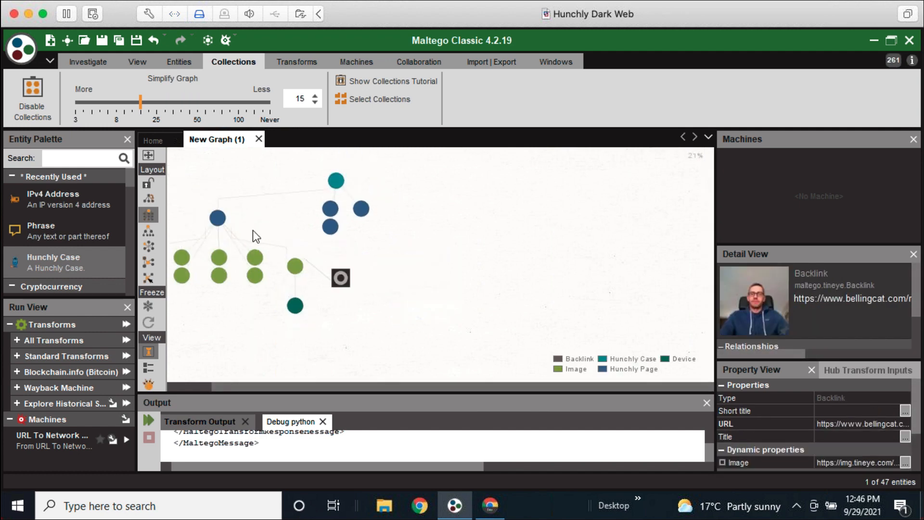
pyautogui.rightClick(414, 179)
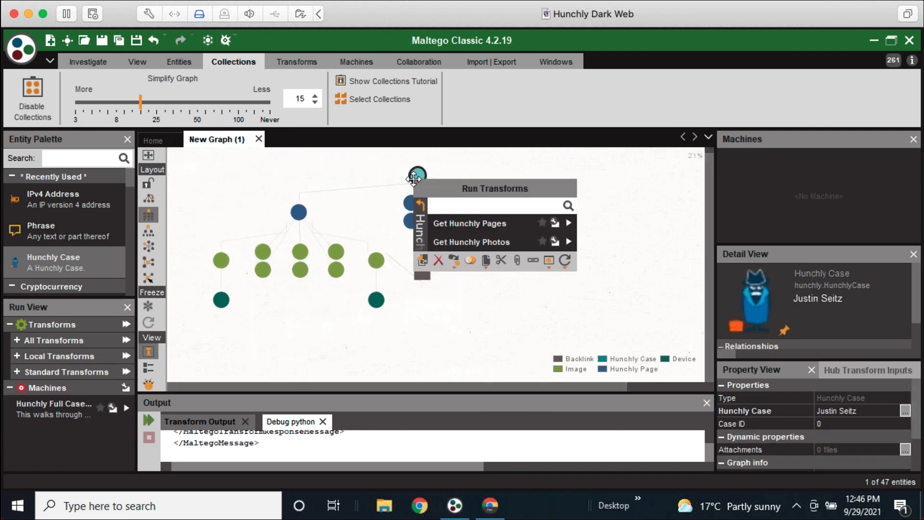
pyautogui.click(459, 227)
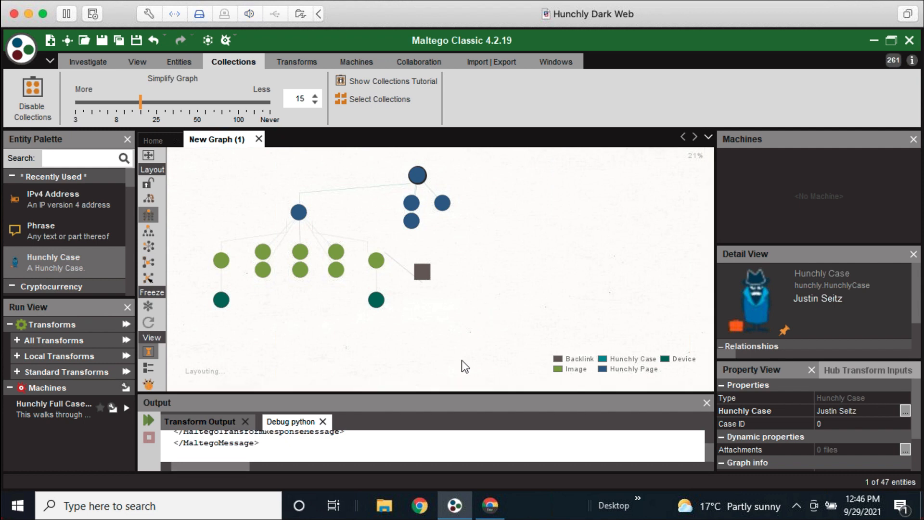
pyautogui.scroll(6, 458, 212)
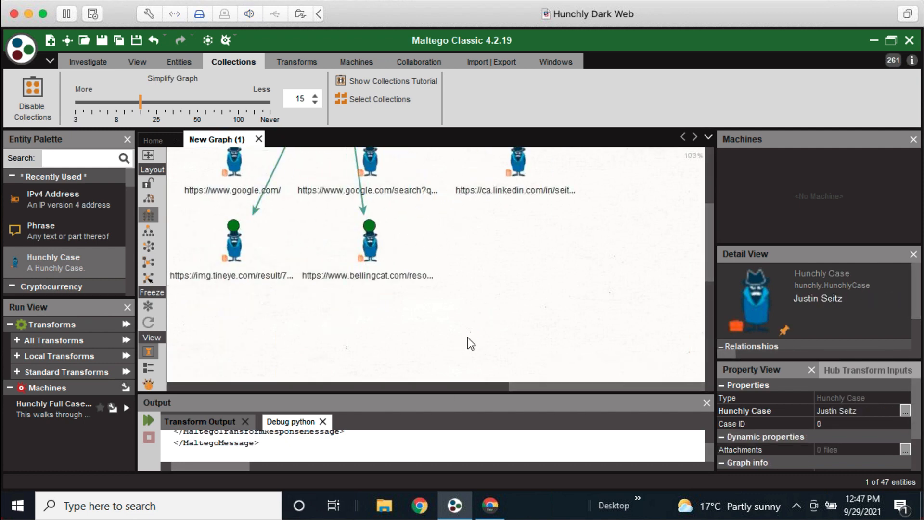
pyautogui.click(488, 514)
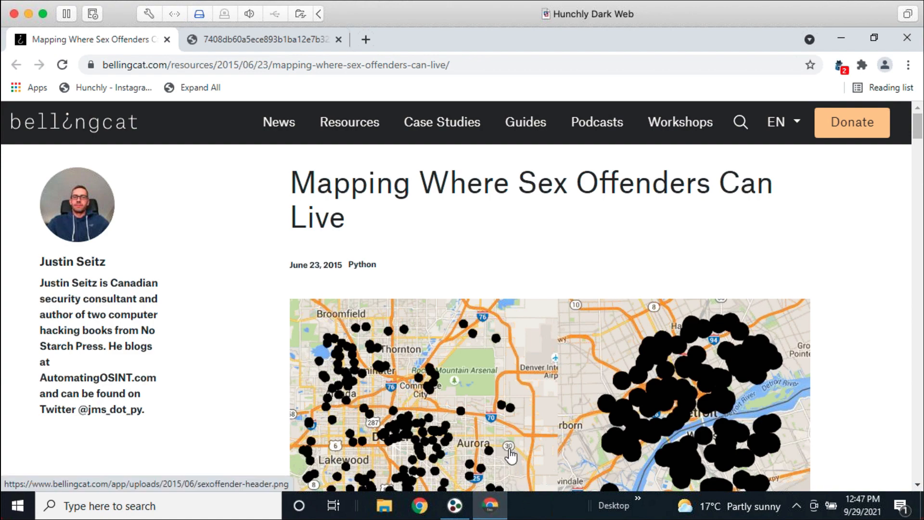
pyautogui.click(455, 506)
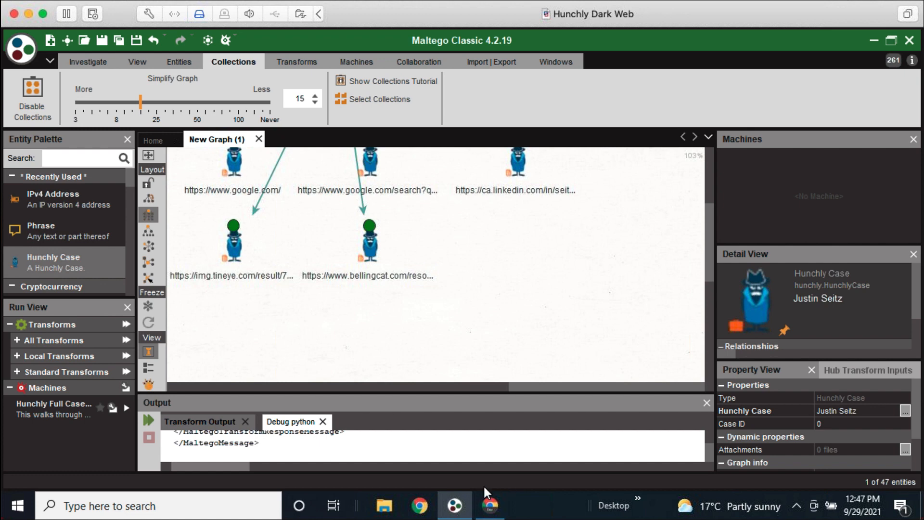
pyautogui.scroll(-4, 488, 260)
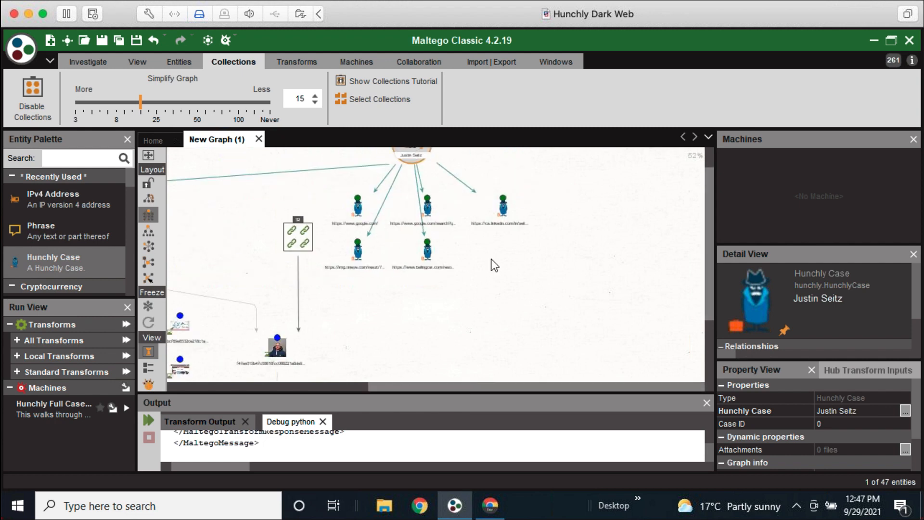
pyautogui.click(317, 229)
pyautogui.moveTo(317, 229); pyautogui.dragTo(443, 329)
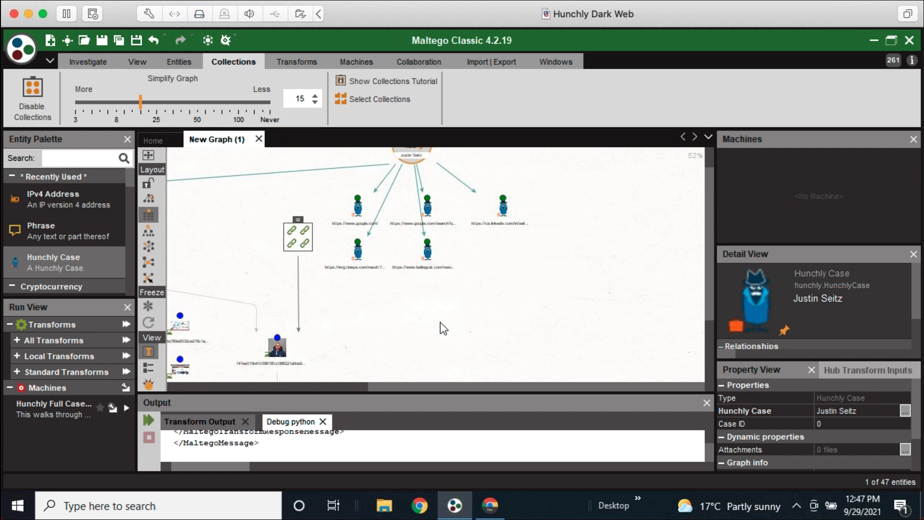
pyautogui.scroll(-4, 443, 328)
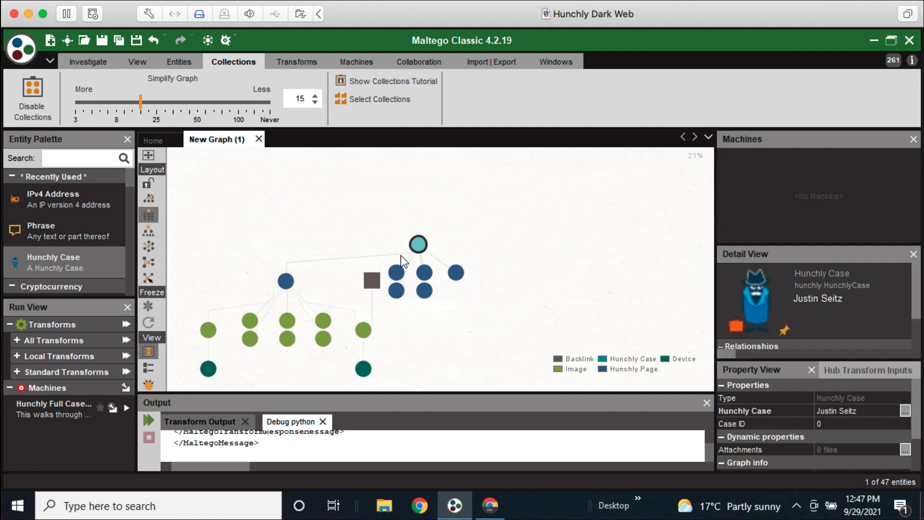
pyautogui.scroll(4, 327, 294)
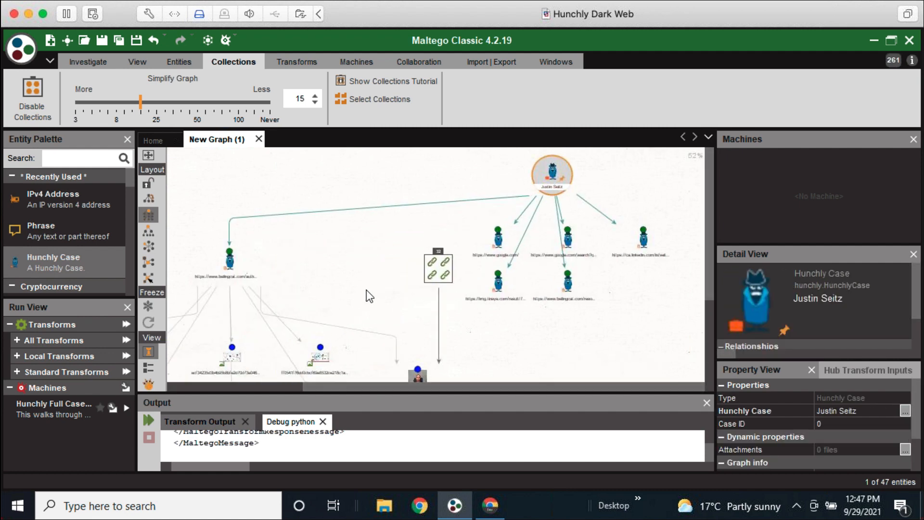
# - Delete all page, image, device and backlink entities from the graph, keeping only the Hunchly Case entity
pyautogui.scroll(-4, 474, 310)
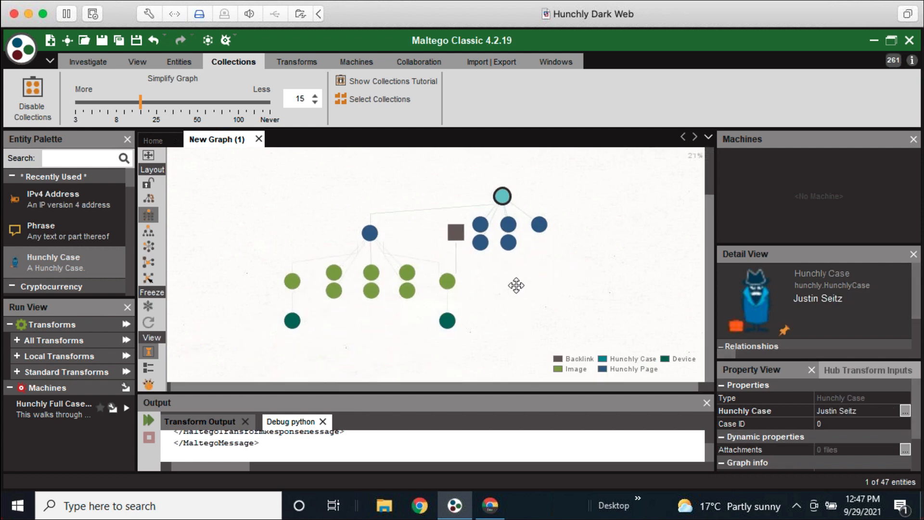
pyautogui.moveTo(618, 329); pyautogui.dragTo(230, 219)
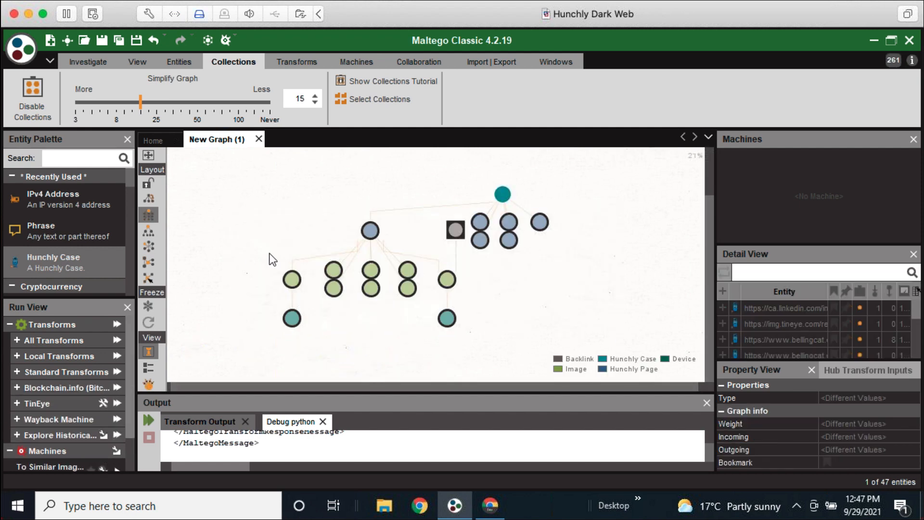
pyautogui.click(325, 269)
pyautogui.press('Delete')
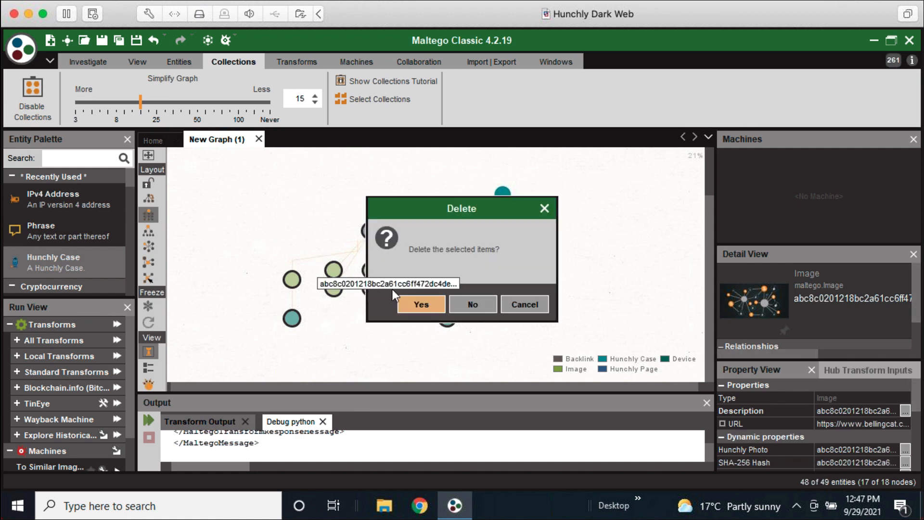
pyautogui.click(420, 305)
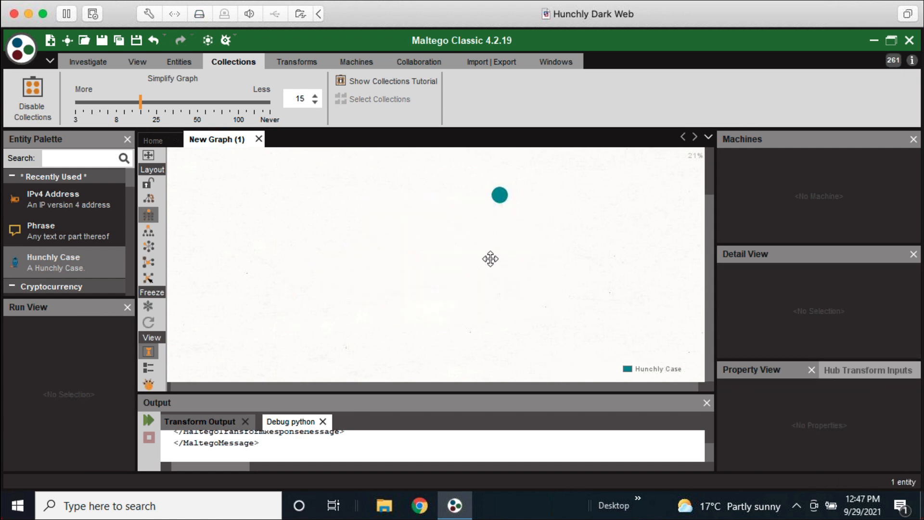
# - Run the Hunchly Full Case Extraction machine with the case entity's name as the Hunchly Case target
pyautogui.click(428, 222)
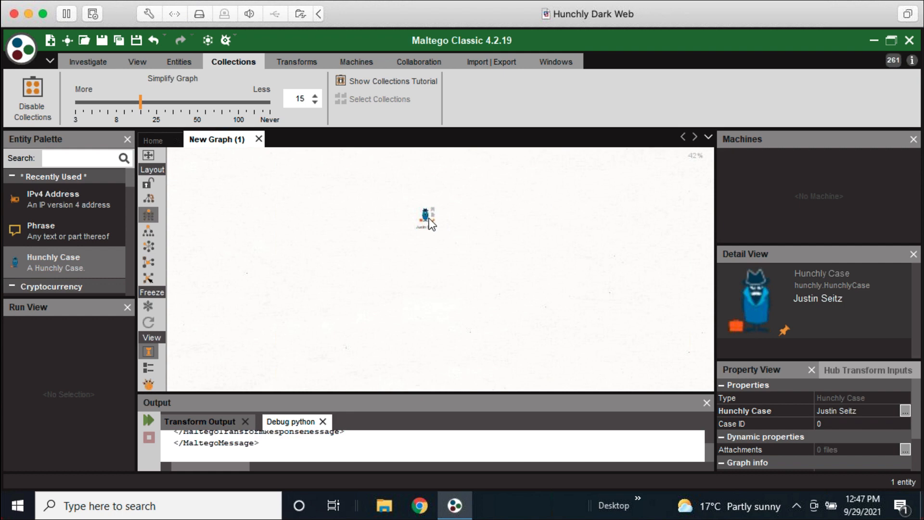
pyautogui.scroll(4, 452, 250)
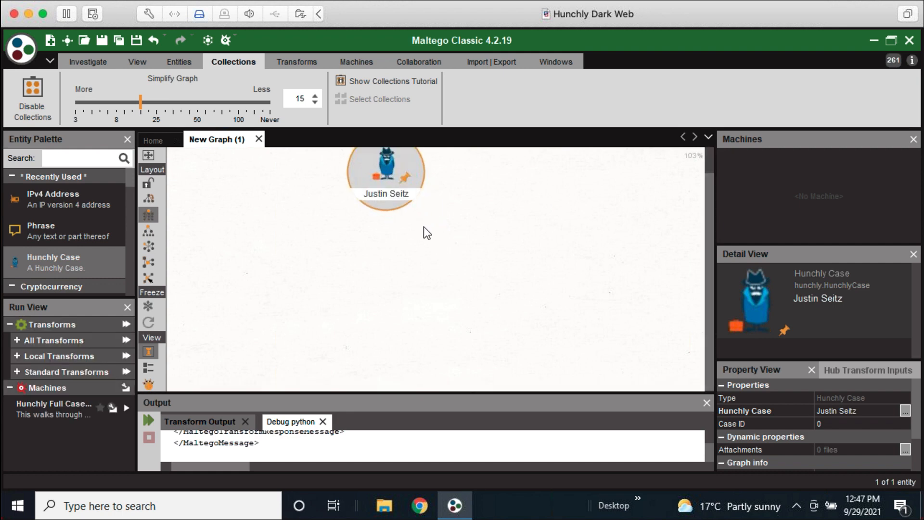
pyautogui.moveTo(424, 227); pyautogui.dragTo(482, 292)
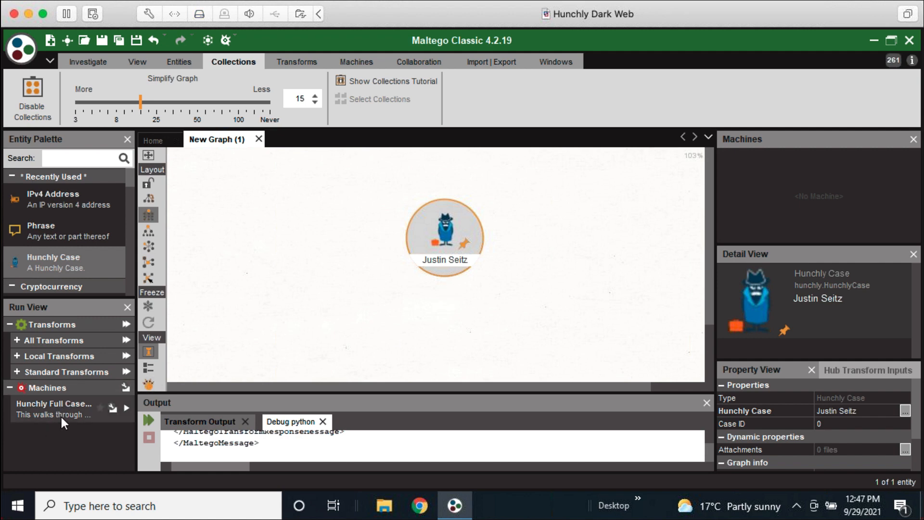
pyautogui.click(357, 63)
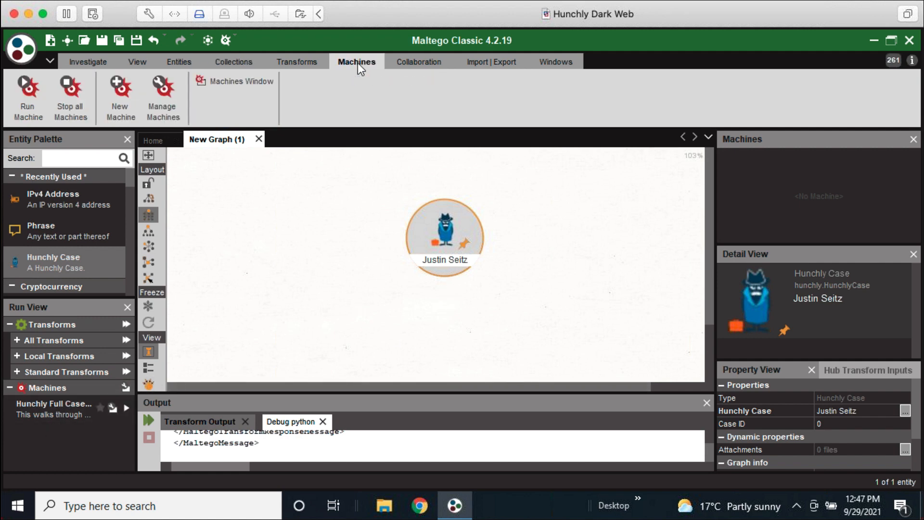
pyautogui.click(38, 97)
pyautogui.scroll(-5, 501, 212)
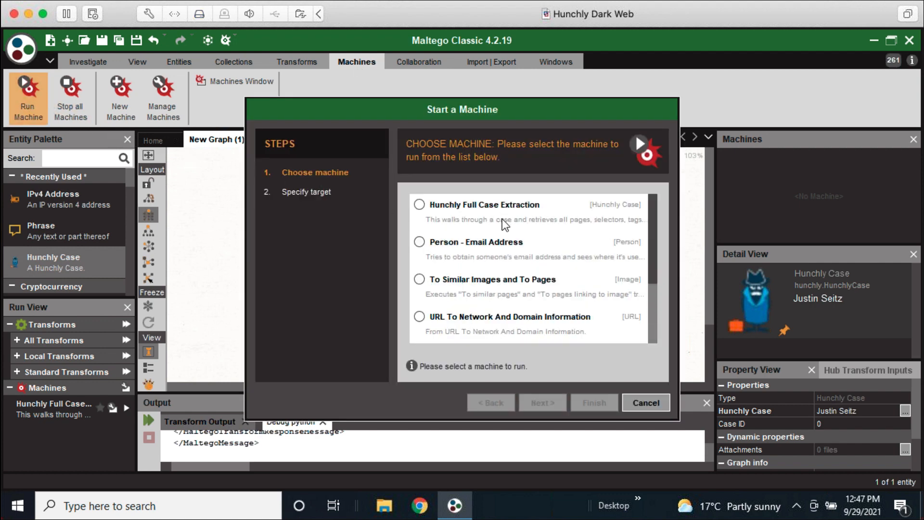
pyautogui.click(466, 210)
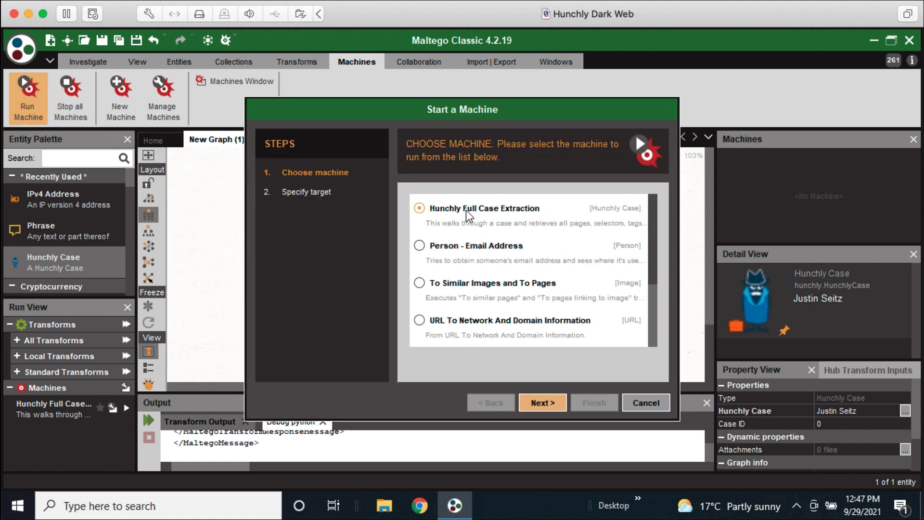
pyautogui.click(542, 405)
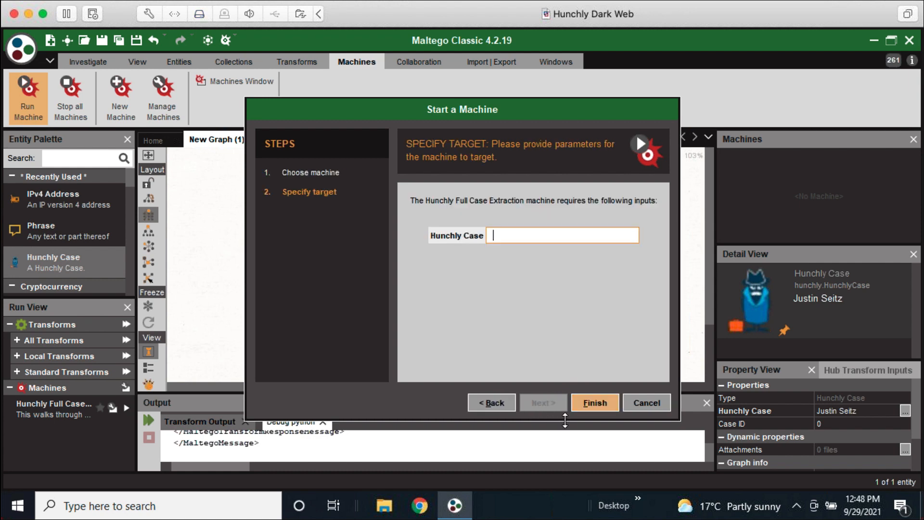
pyautogui.write('Justin Seitz')
pyautogui.click(600, 401)
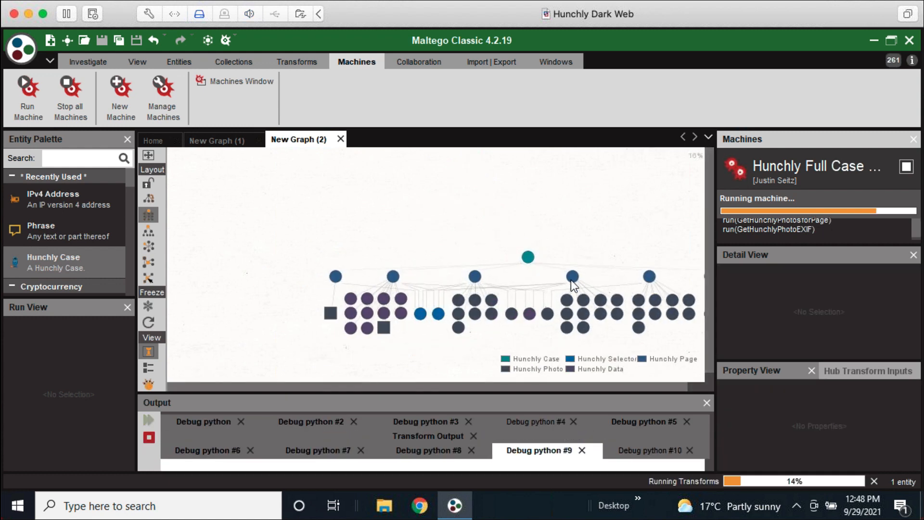
# - Inspect the ColorSpace:[1] EXIF entity beneath the photos and delete all Phrase entities from the extracted case graph
pyautogui.scroll(-2, 573, 281)
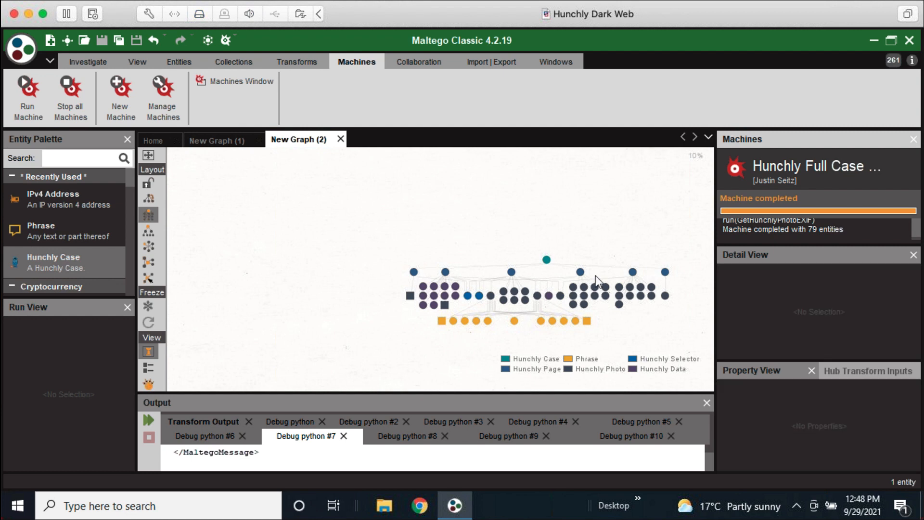
pyautogui.moveTo(659, 242); pyautogui.dragTo(583, 220)
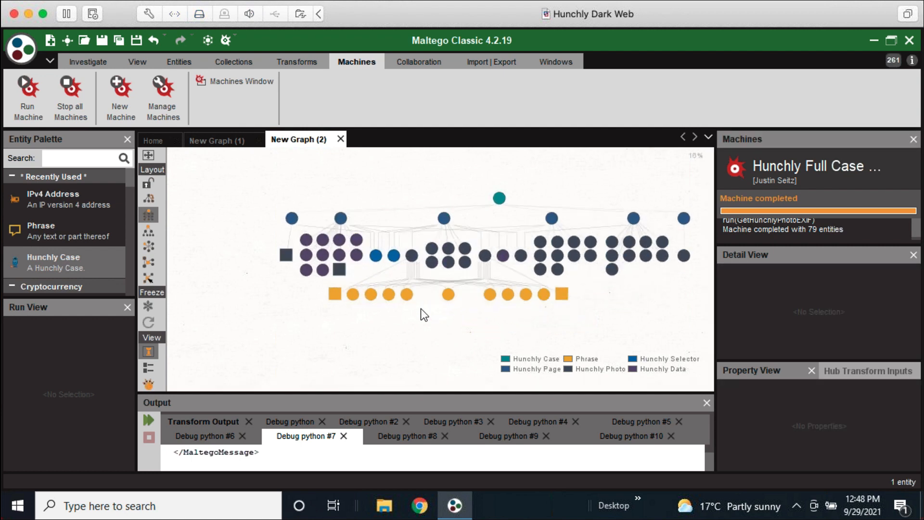
pyautogui.scroll(5, 462, 236)
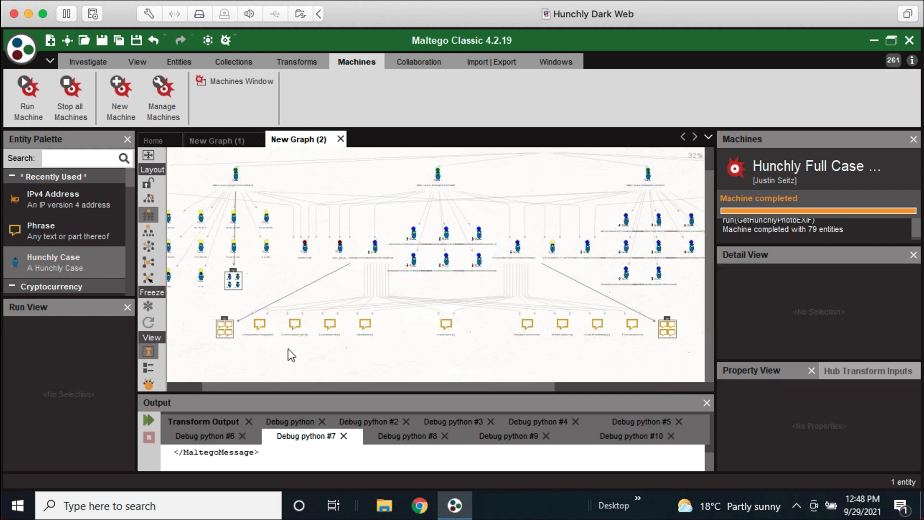
pyautogui.scroll(3, 468, 339)
pyautogui.click(447, 331)
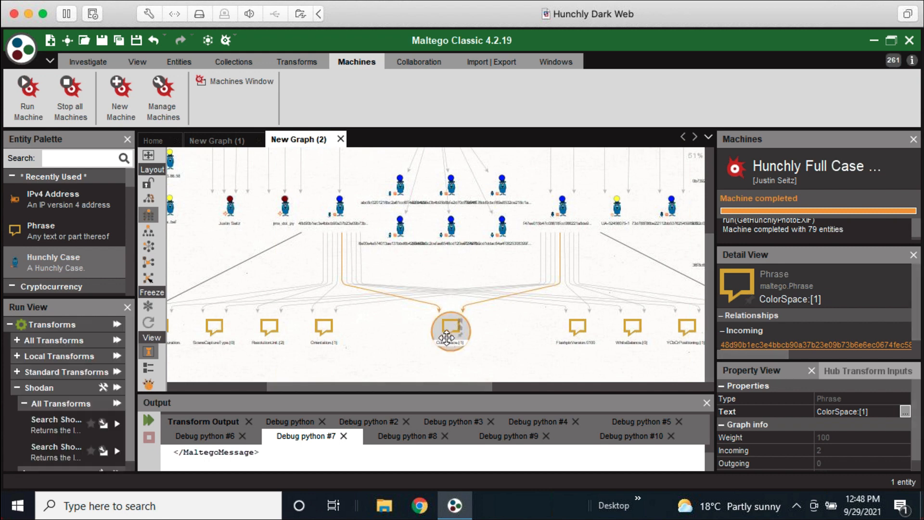
pyautogui.moveTo(293, 298); pyautogui.dragTo(321, 234)
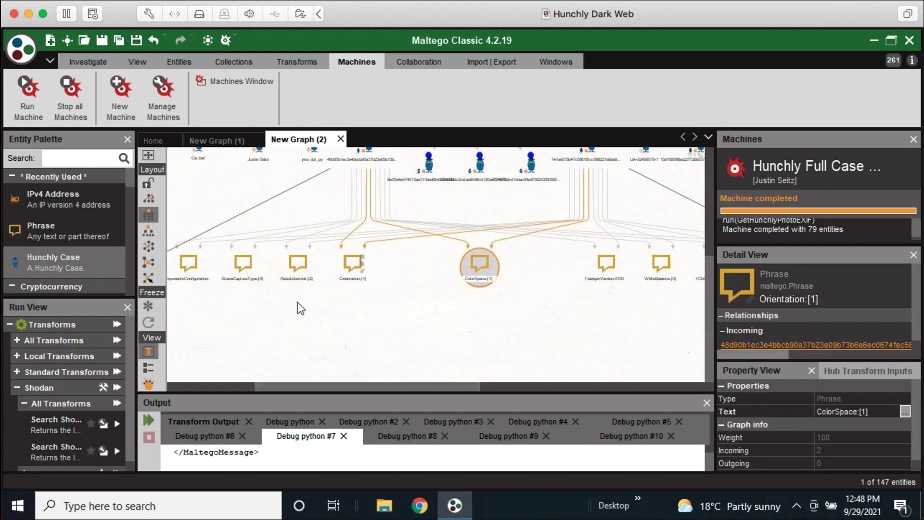
pyautogui.scroll(-4, 377, 297)
pyautogui.click(629, 323)
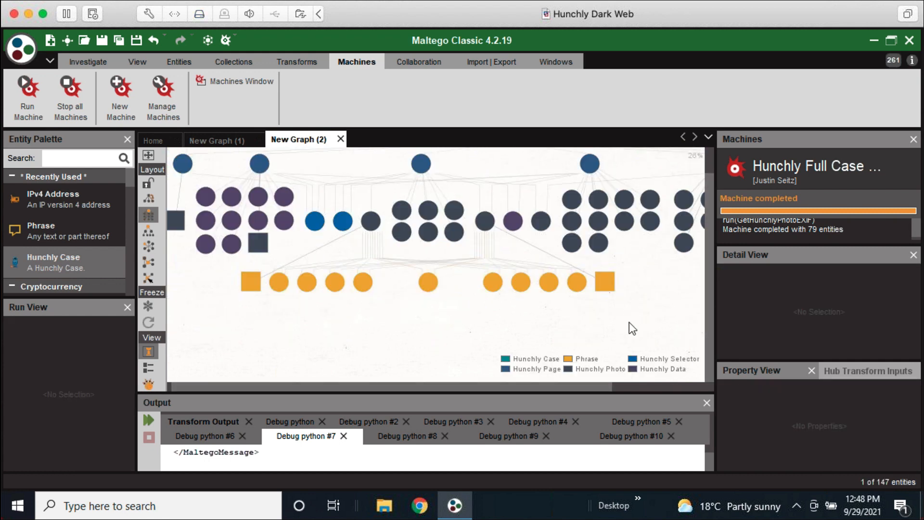
pyautogui.moveTo(259, 309); pyautogui.dragTo(226, 276)
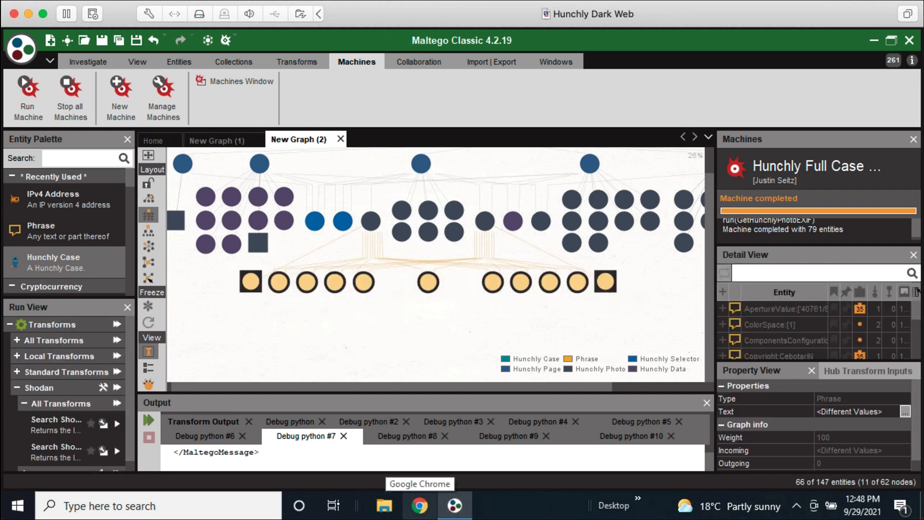
pyautogui.press('Delete')
pyautogui.click(438, 304)
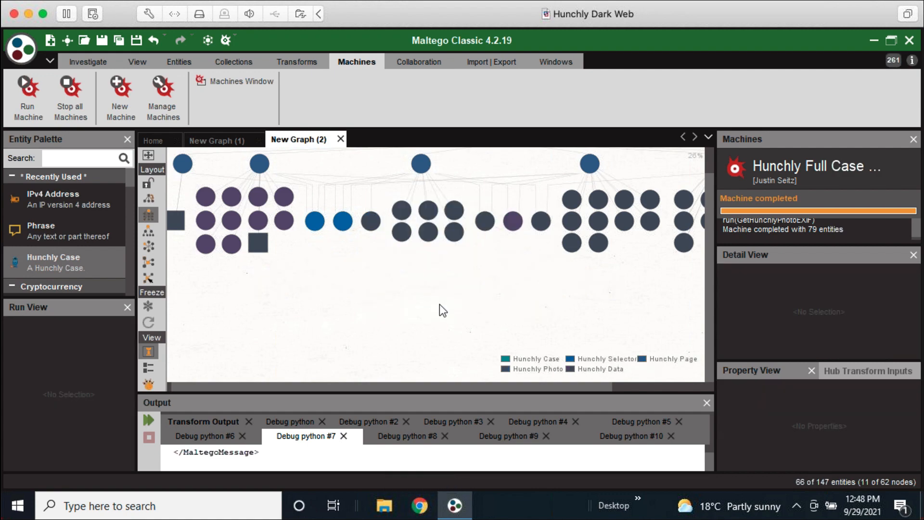
# - Examine the Google search page entity and its linked Hunchly Data entities, including 27.14.53.29 and 01.15.02.3
pyautogui.scroll(3, 234, 190)
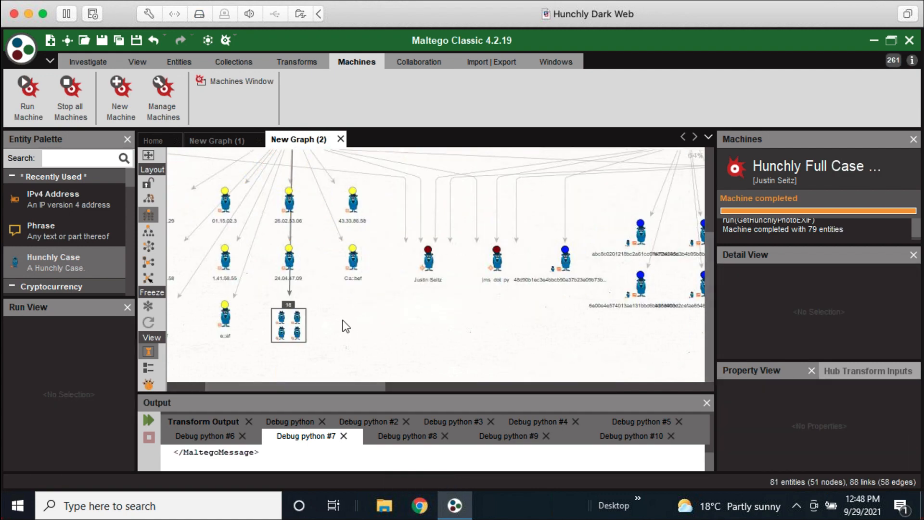
pyautogui.moveTo(348, 309); pyautogui.dragTo(500, 321)
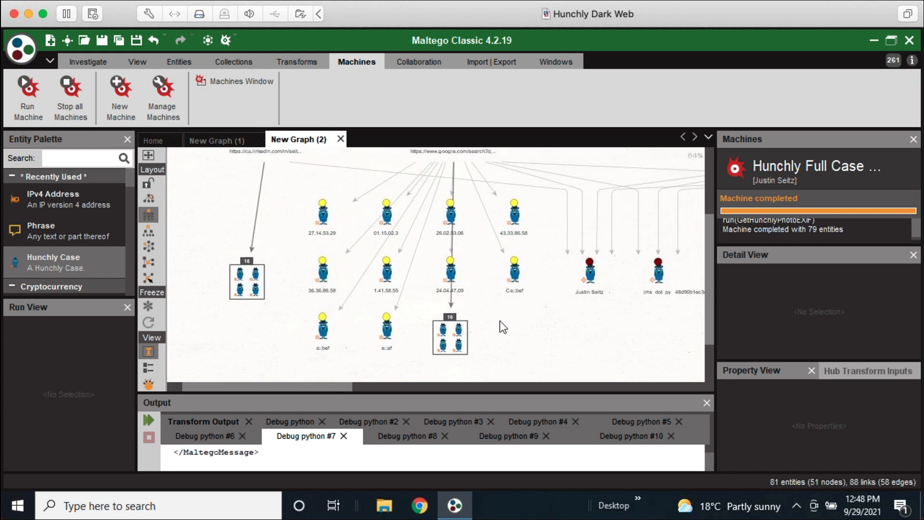
pyautogui.scroll(-2, 357, 252)
pyautogui.click(415, 183)
pyautogui.scroll(3, 416, 198)
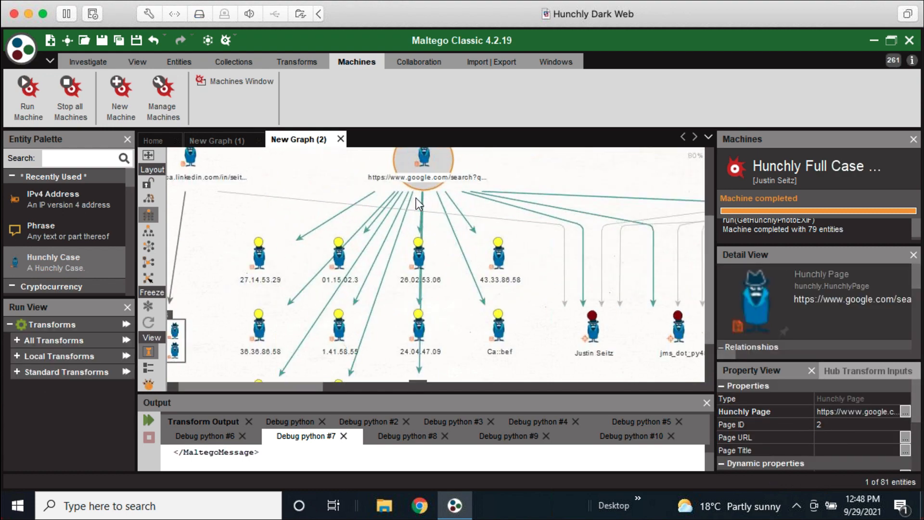
pyautogui.click(263, 267)
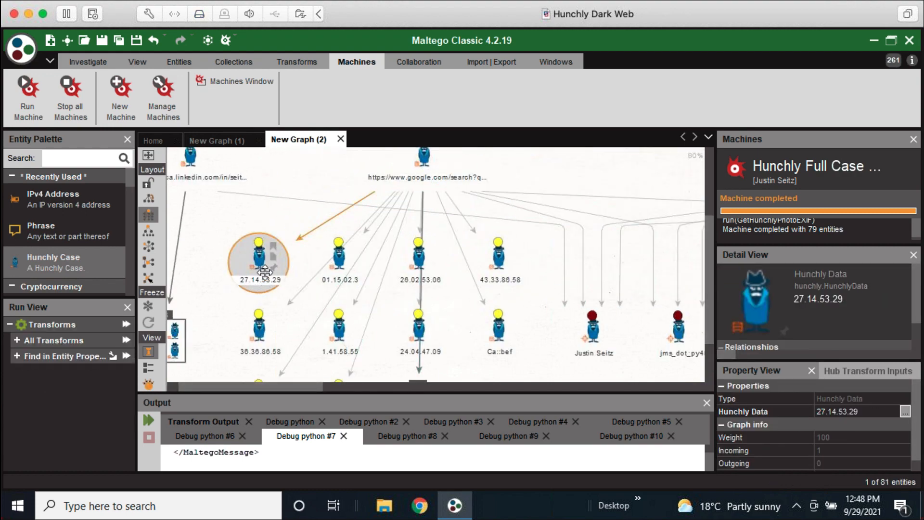
pyautogui.click(359, 277)
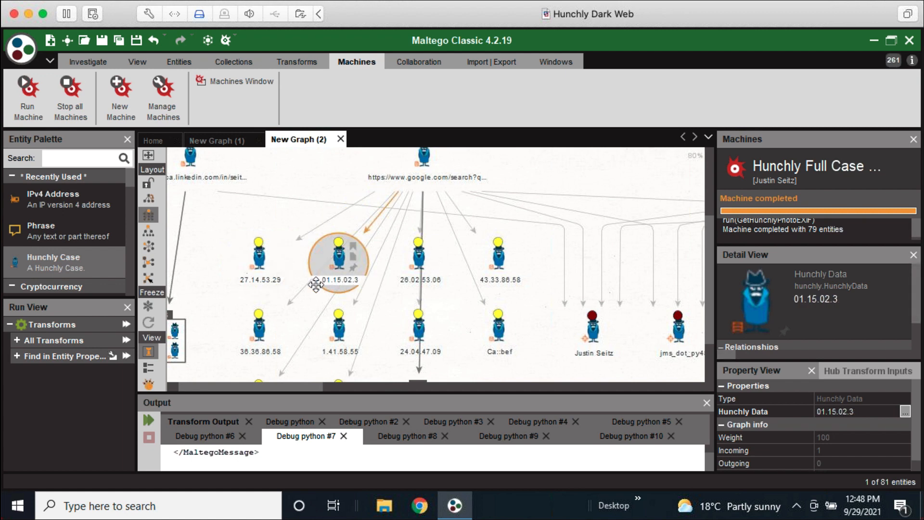
pyautogui.scroll(-1, 417, 256)
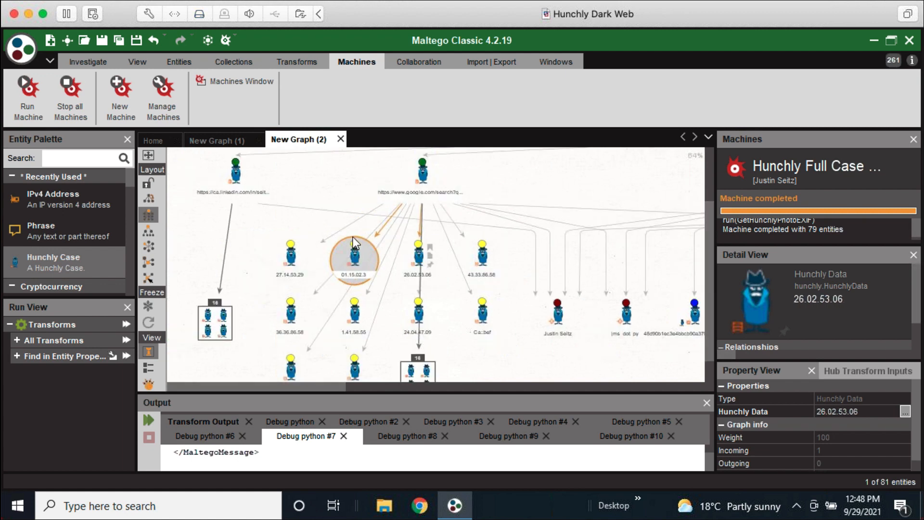
pyautogui.scroll(-2, 635, 266)
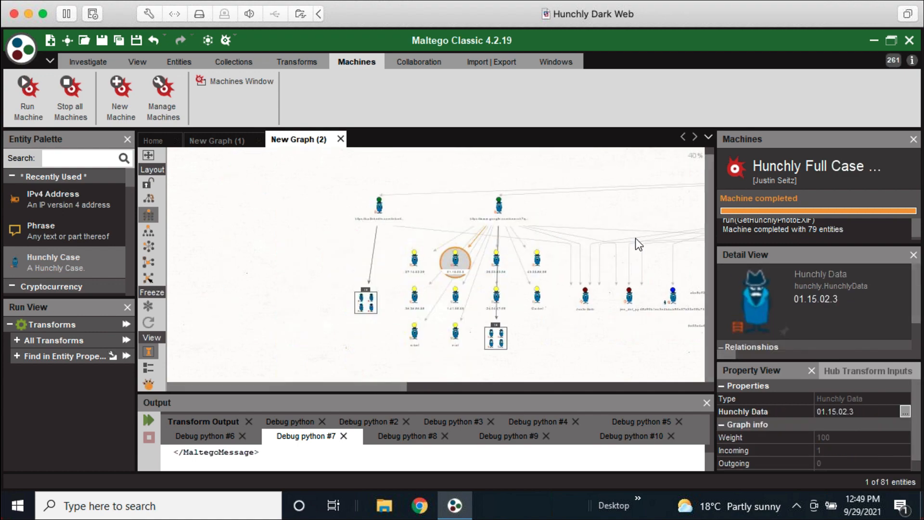
# - Move the UA-52456075-1 Hunchly Data entity below the photo rows and inspect the two bellingcat pages linked to it
pyautogui.moveTo(536, 201); pyautogui.dragTo(398, 241)
pyautogui.moveTo(530, 351); pyautogui.dragTo(265, 271)
pyautogui.scroll(-1, 368, 214)
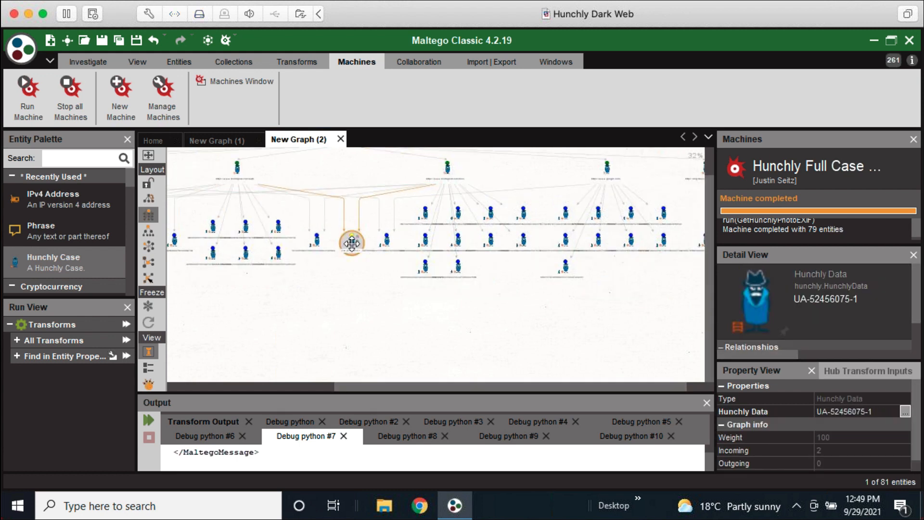
pyautogui.moveTo(351, 245); pyautogui.dragTo(342, 345)
pyautogui.scroll(3, 446, 166)
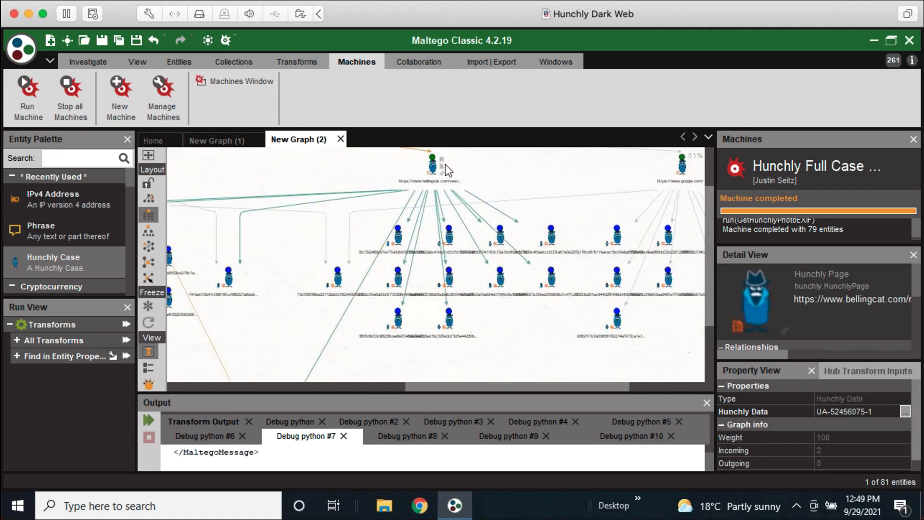
pyautogui.scroll(-3, 301, 238)
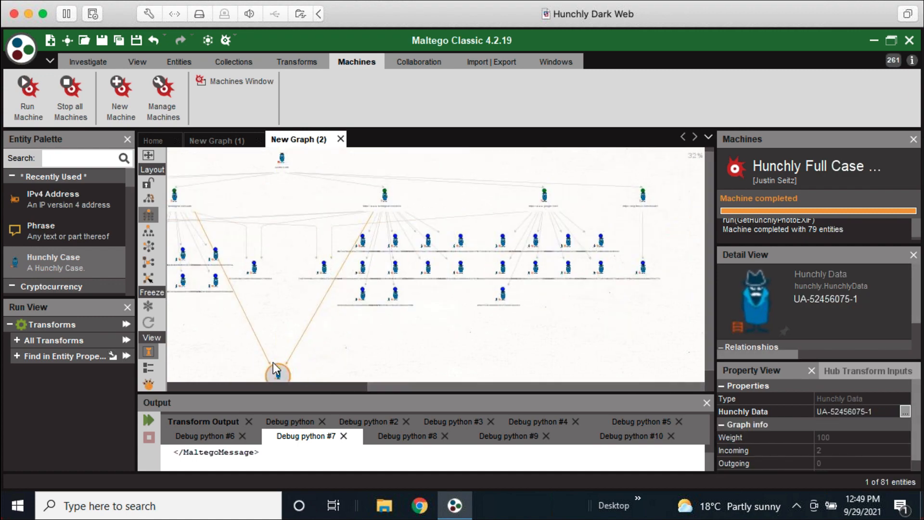
pyautogui.moveTo(274, 365); pyautogui.dragTo(241, 312)
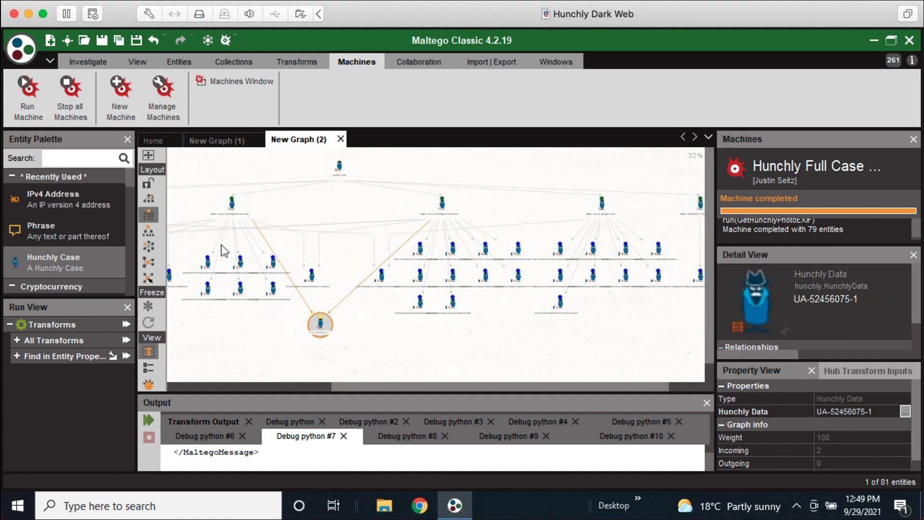
pyautogui.scroll(5, 235, 200)
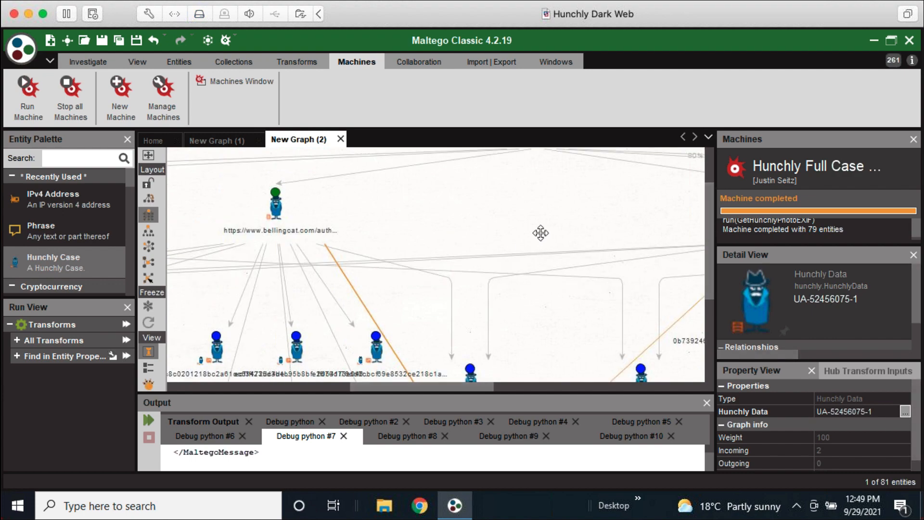
pyautogui.moveTo(541, 233); pyautogui.dragTo(374, 188)
pyautogui.moveTo(393, 320); pyautogui.dragTo(454, 171)
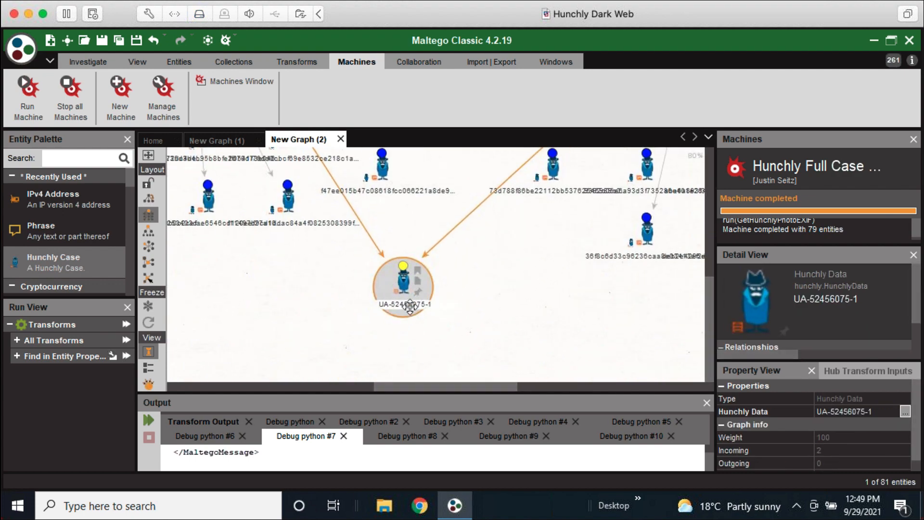
pyautogui.scroll(-4, 414, 303)
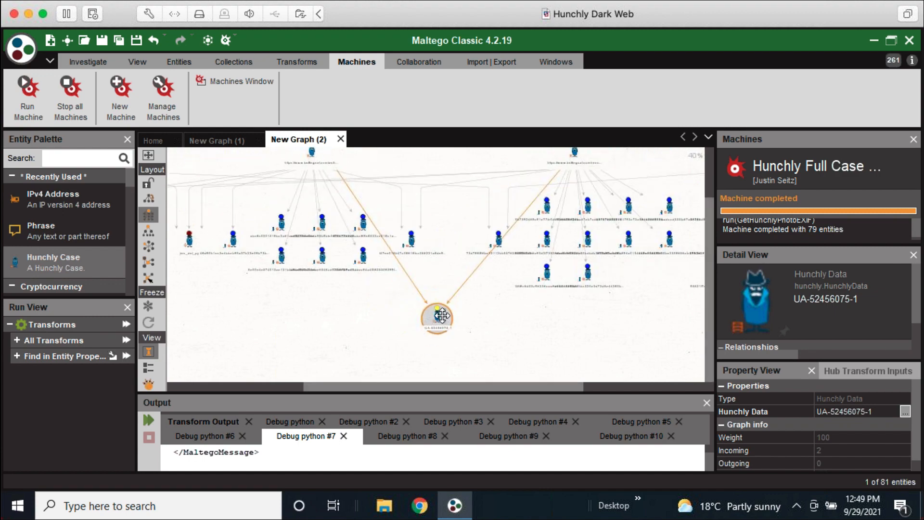
# - Change the UA-52456075-1 entity's type from Hunchly Data to the Infrastructure type Tracking Code
pyautogui.scroll(5, 438, 315)
pyautogui.rightClick(425, 316)
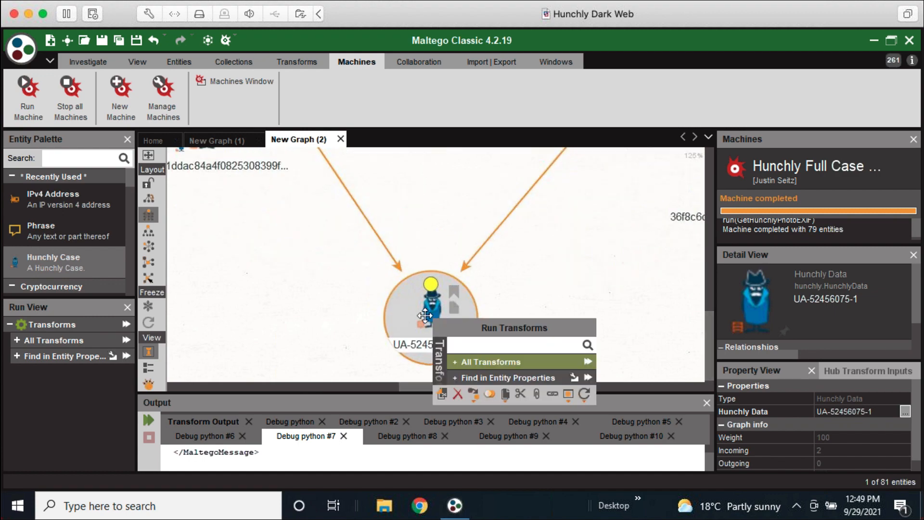
pyautogui.click(471, 394)
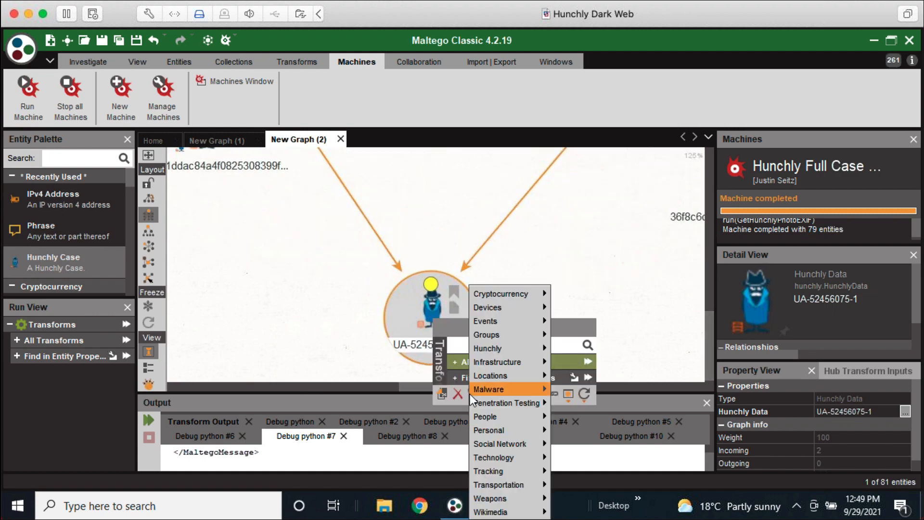
pyautogui.moveTo(497, 366)
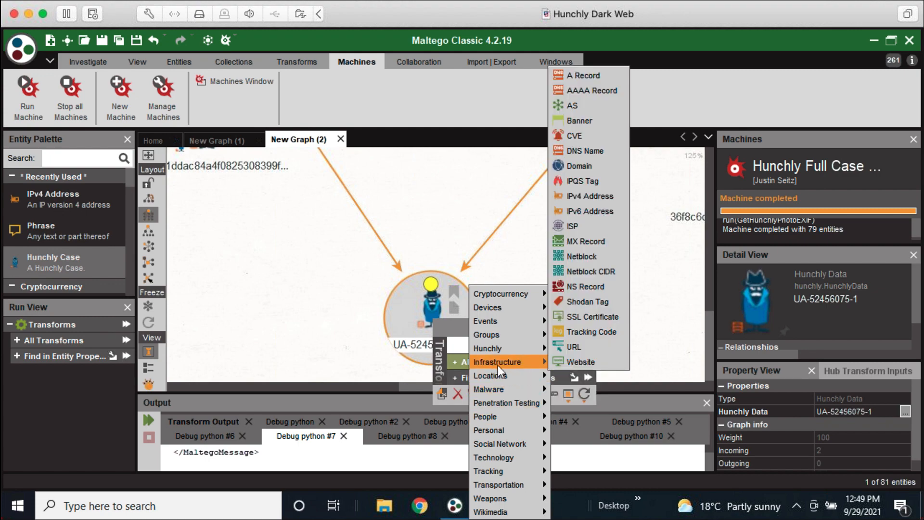
pyautogui.click(578, 332)
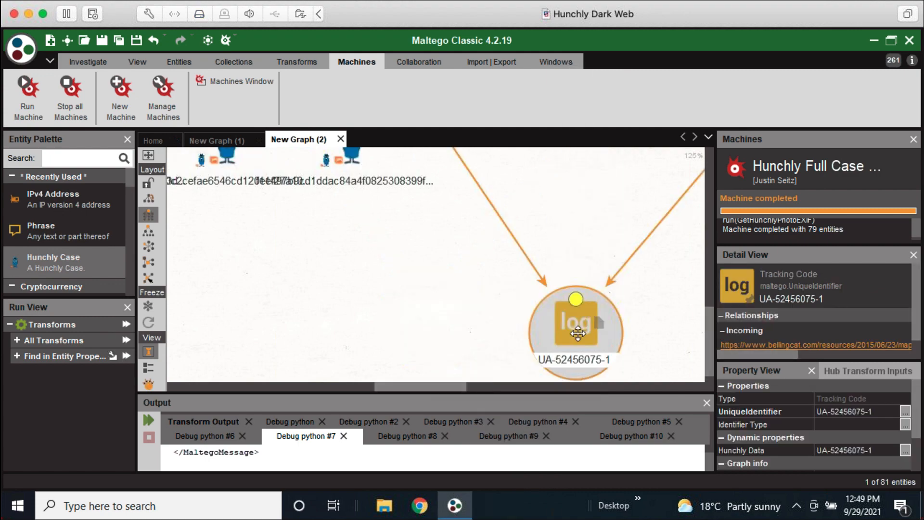
# - Run the To Other Sites With Same Code transform on the Tracking Code entity and check the graph around it
pyautogui.rightClick(577, 331)
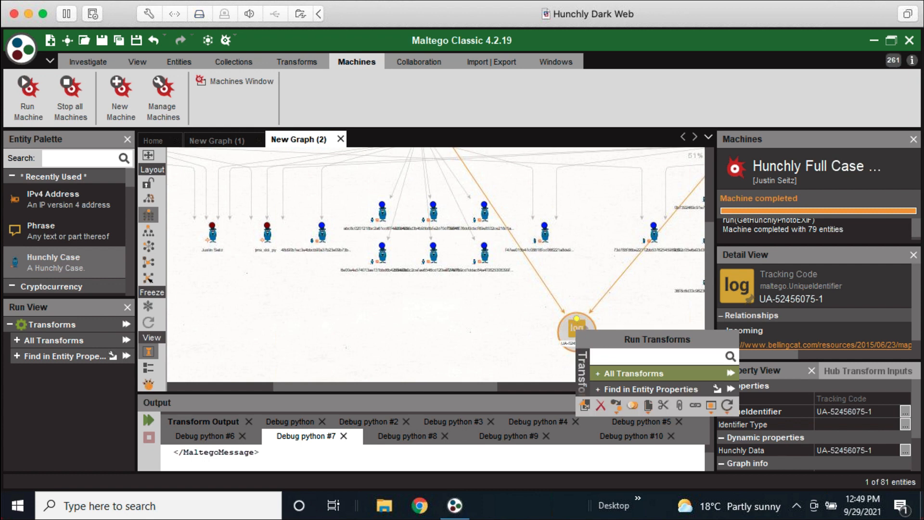
pyautogui.click(621, 371)
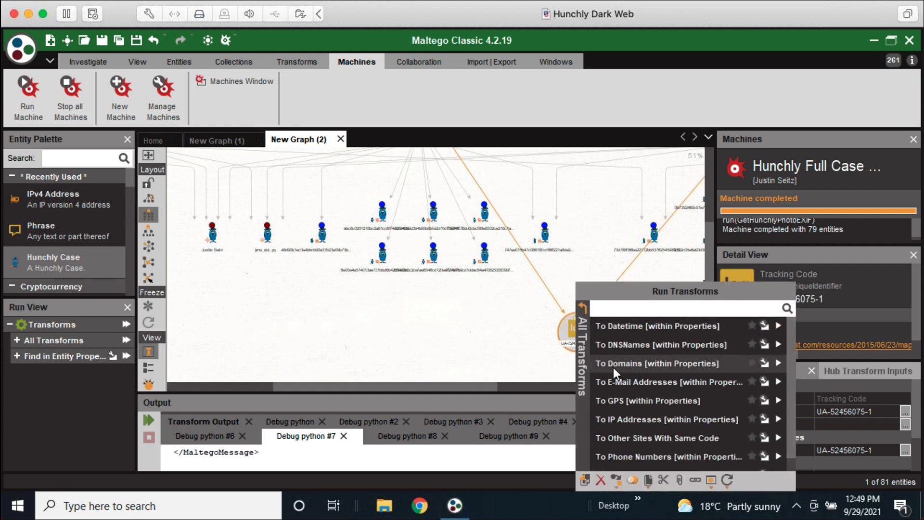
pyautogui.click(618, 438)
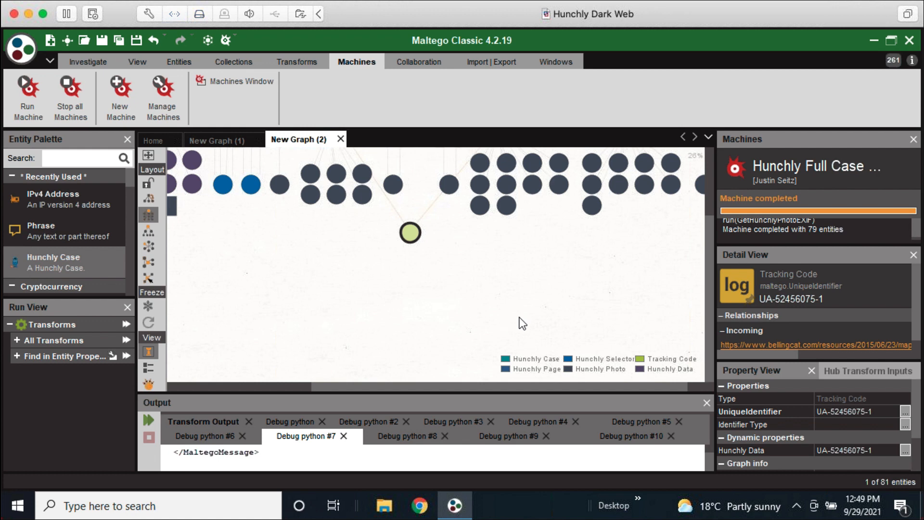
pyautogui.click(404, 225)
pyautogui.scroll(-3, 400, 236)
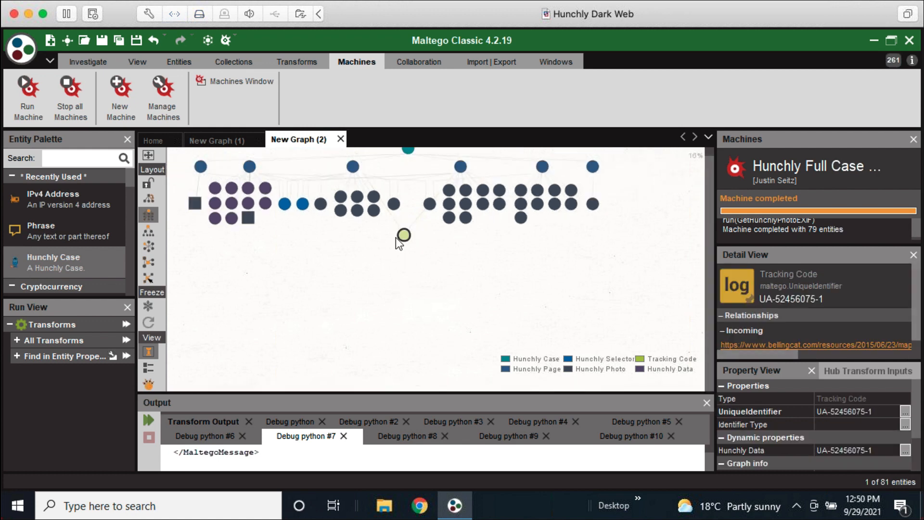
pyautogui.moveTo(393, 255); pyautogui.dragTo(402, 303)
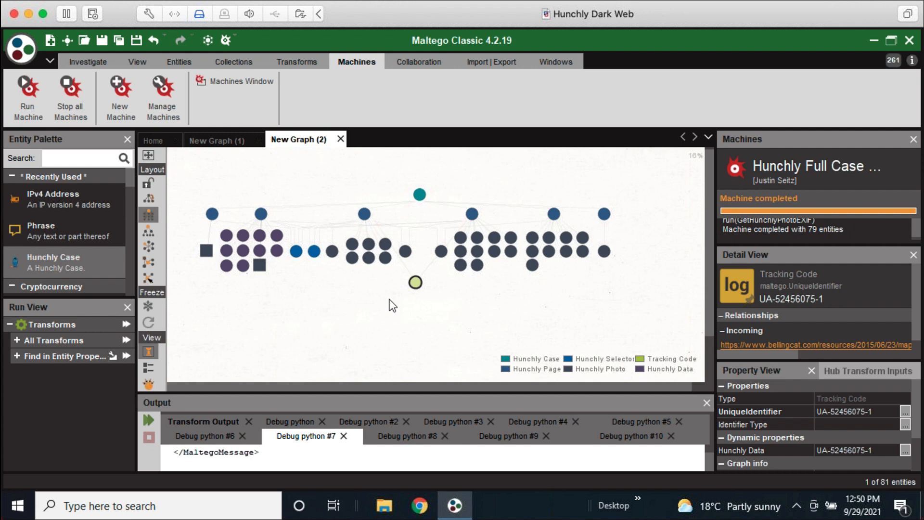
pyautogui.scroll(3, 392, 295)
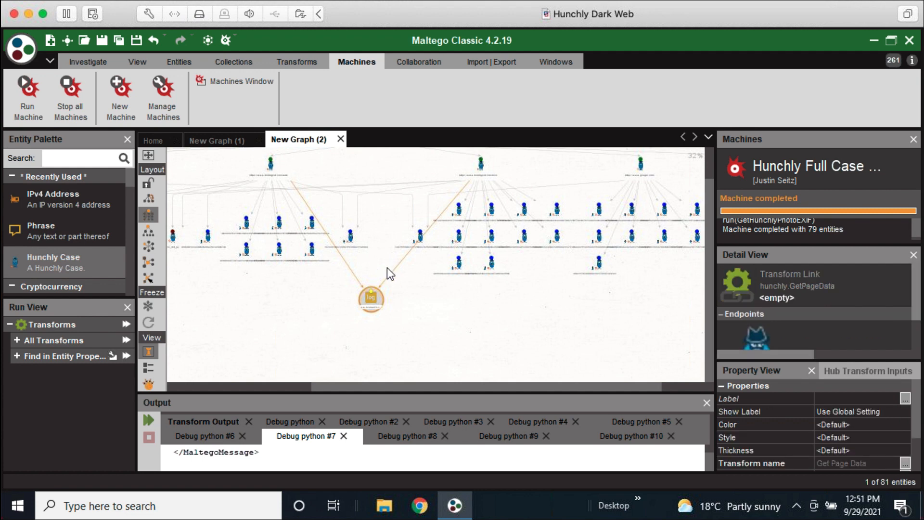
pyautogui.press('super+Tab')
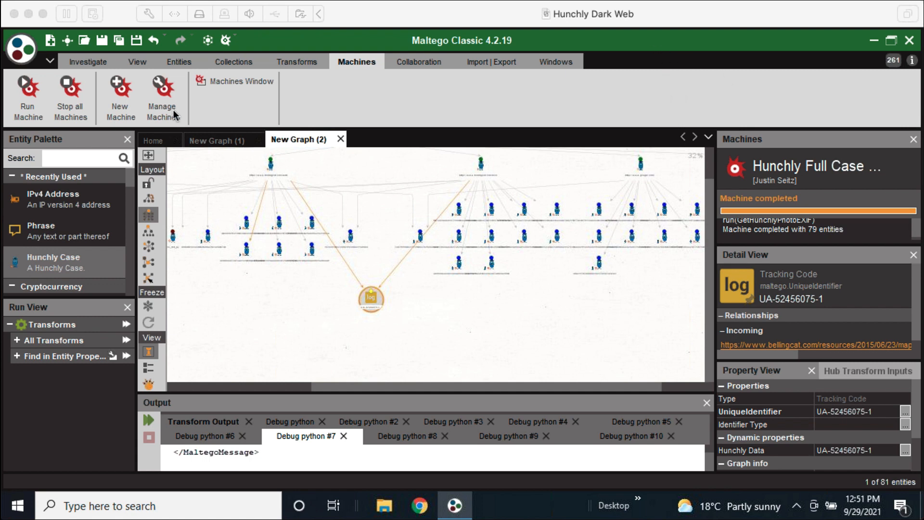
pyautogui.click(71, 63)
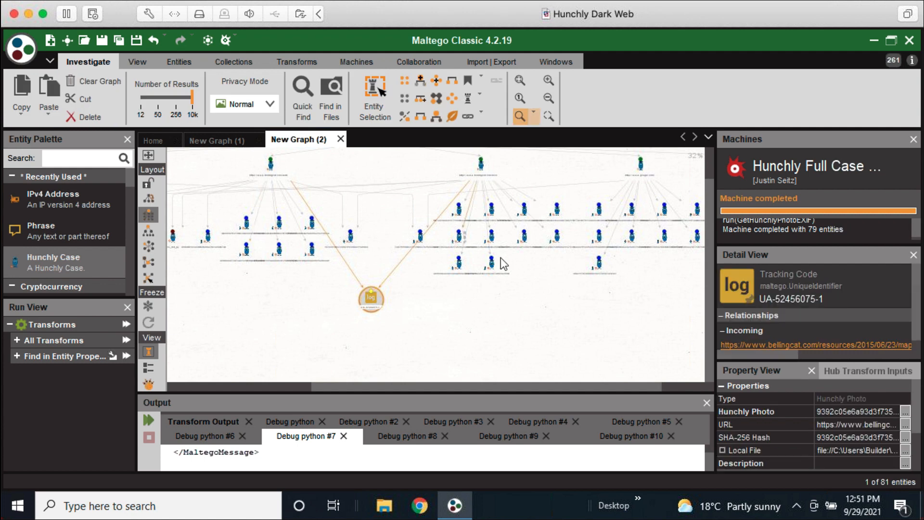
pyautogui.scroll(-3, 500, 250)
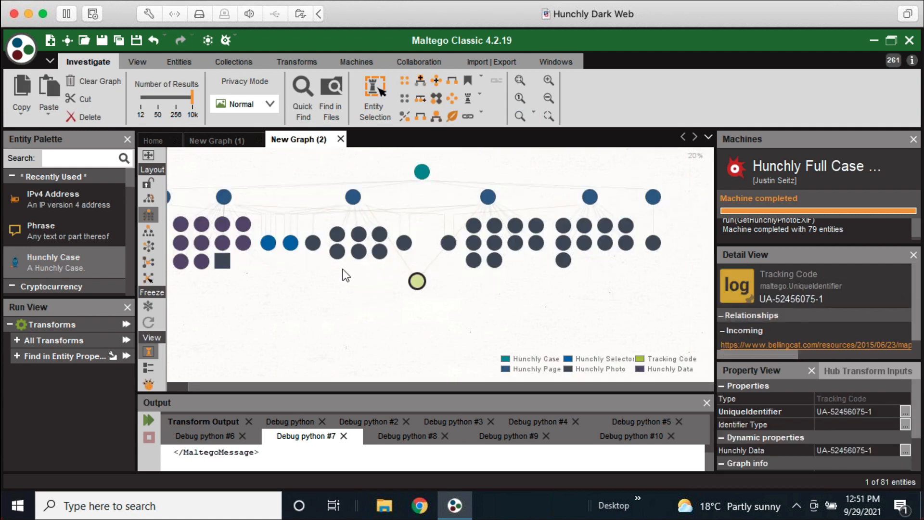
# - Look over the available import options, including Import an Exported Table, and return to the graph
pyautogui.click(21, 57)
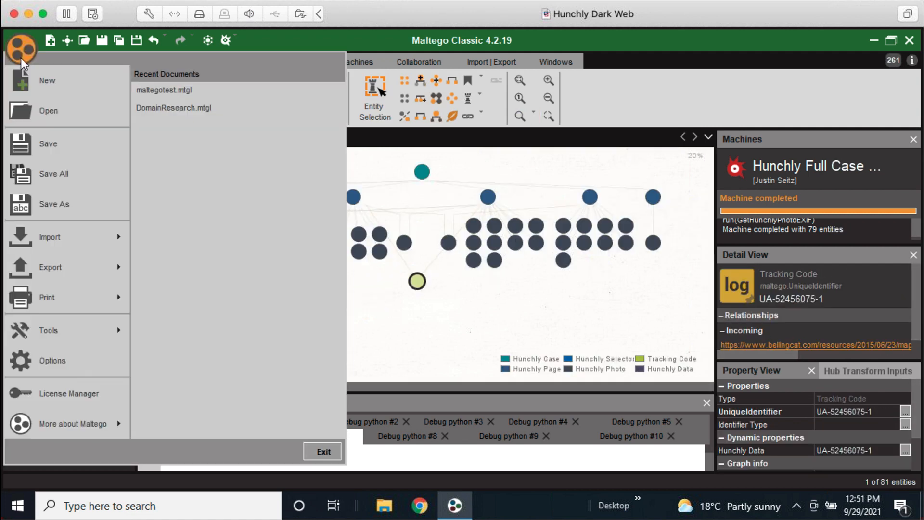
pyautogui.moveTo(82, 239)
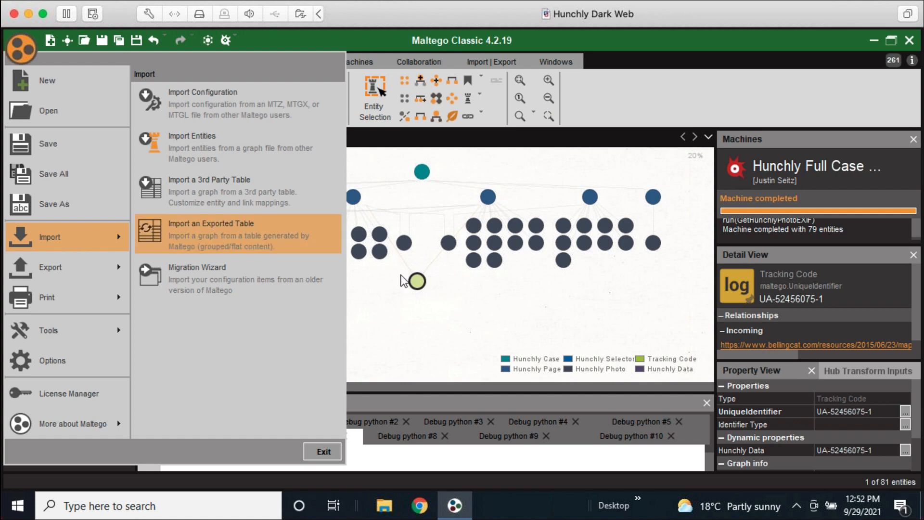
pyautogui.click(516, 288)
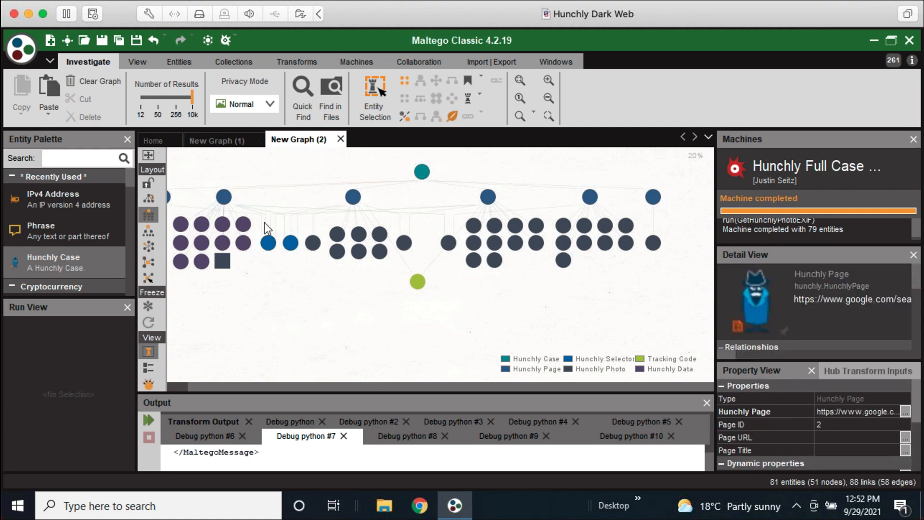
# - Browse the Transform Hub's partner listings down to the Shodan, Silobreaker and Social Links entries
pyautogui.click(162, 139)
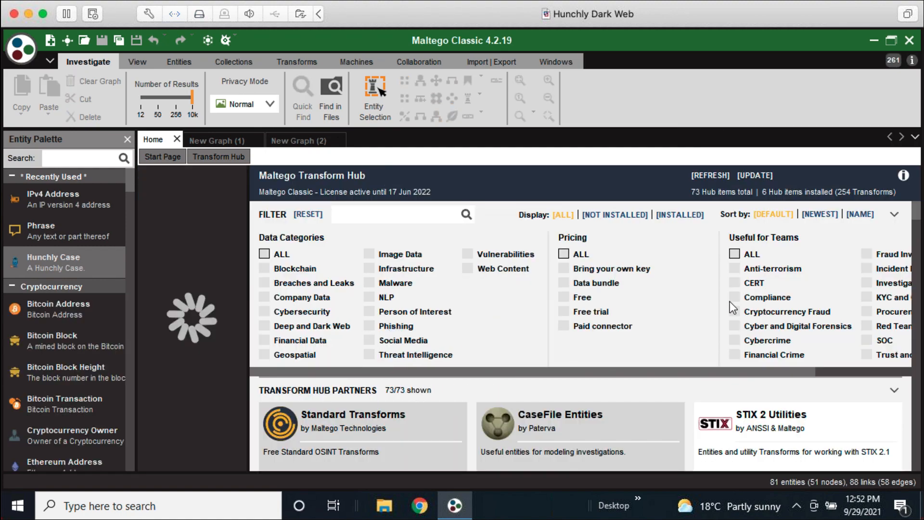
pyautogui.scroll(-10, 889, 328)
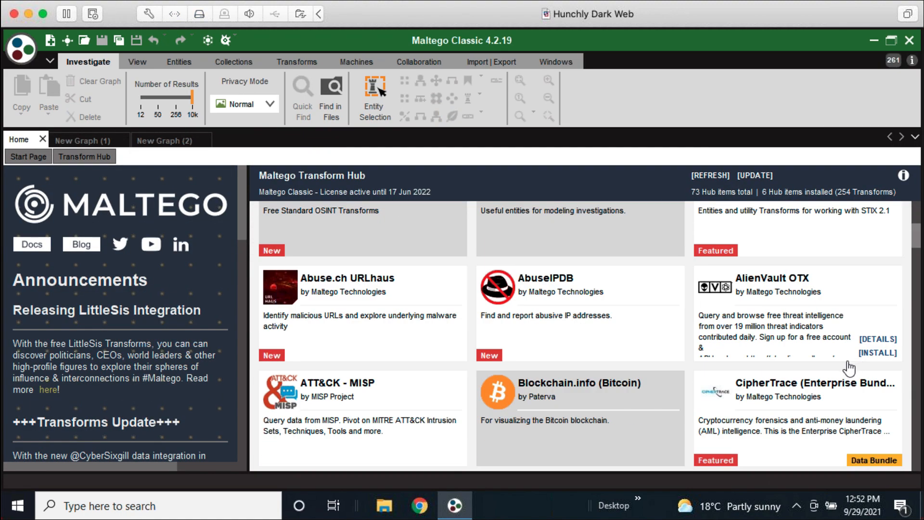
pyautogui.scroll(-15, 806, 380)
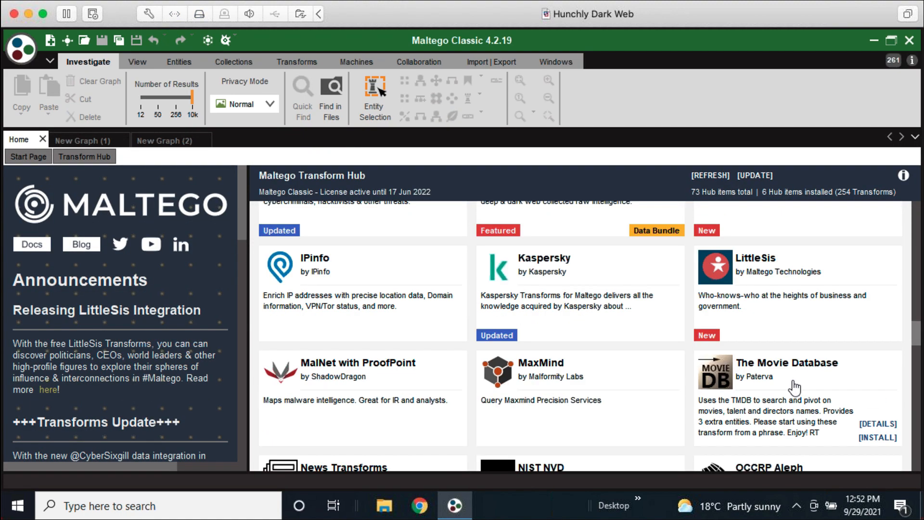
pyautogui.scroll(-12, 714, 401)
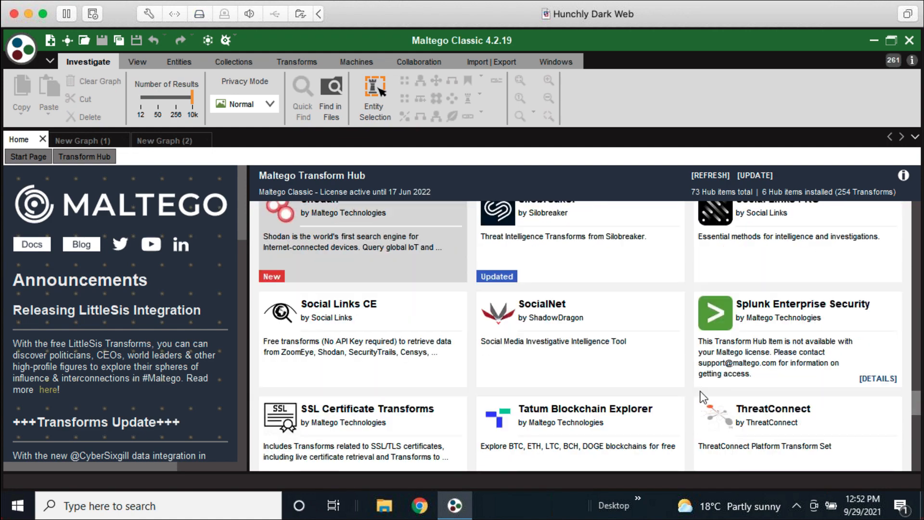
pyautogui.scroll(2, 600, 306)
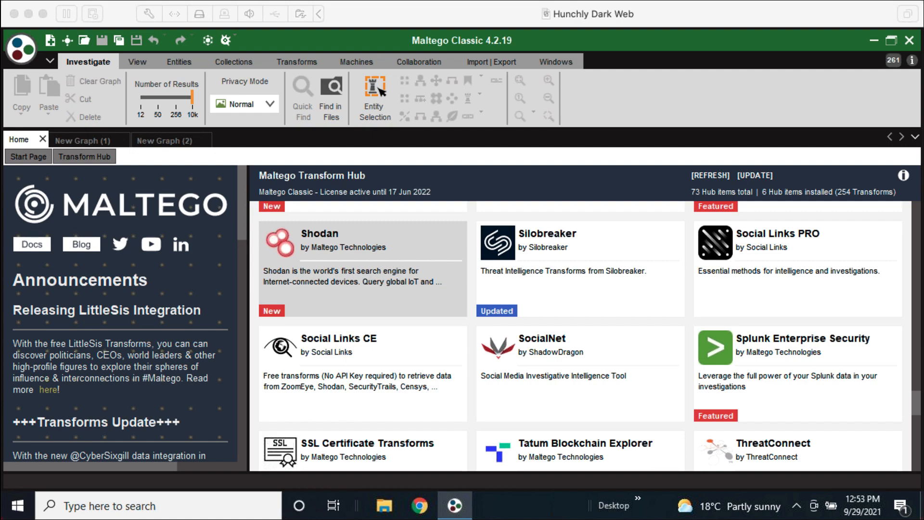
# - Open a Windows command prompt and install the selenium package with pip
pyautogui.click(763, 14)
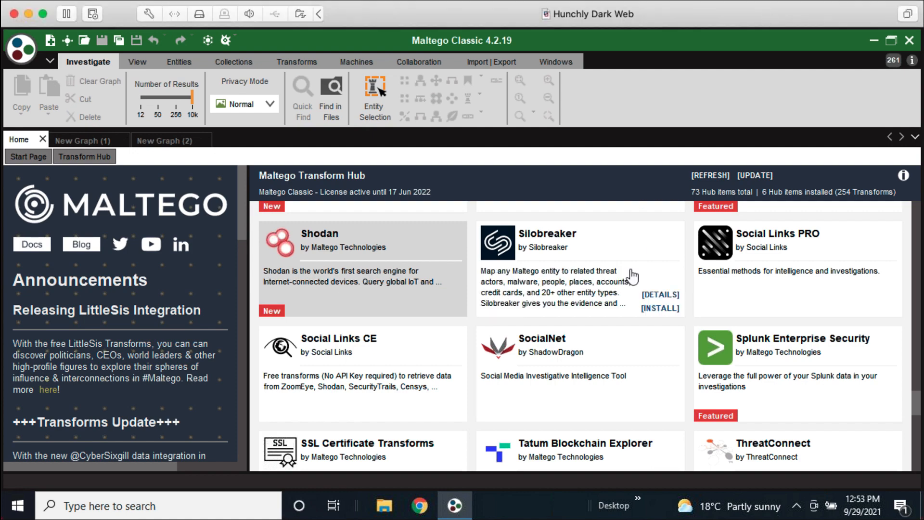
pyautogui.press('super+r')
pyautogui.press('Return')
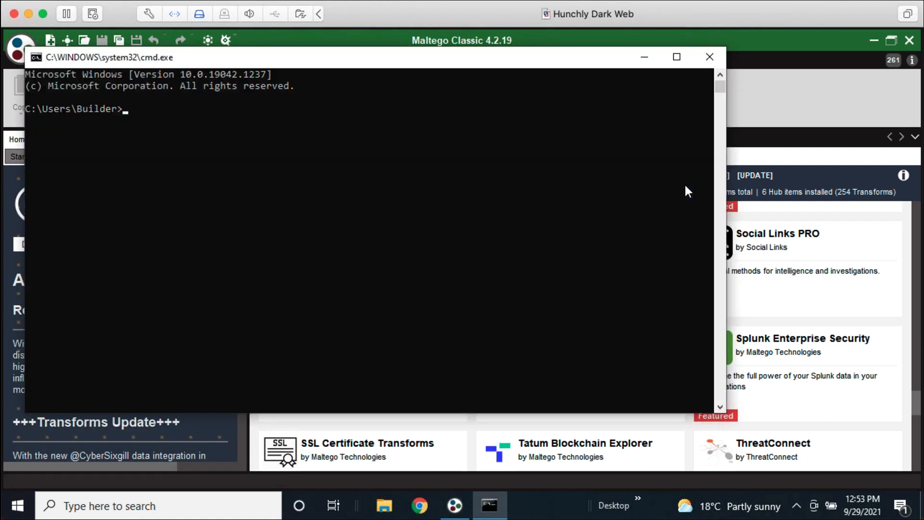
pyautogui.write('pip install selenium')
pyautogui.press('Return')
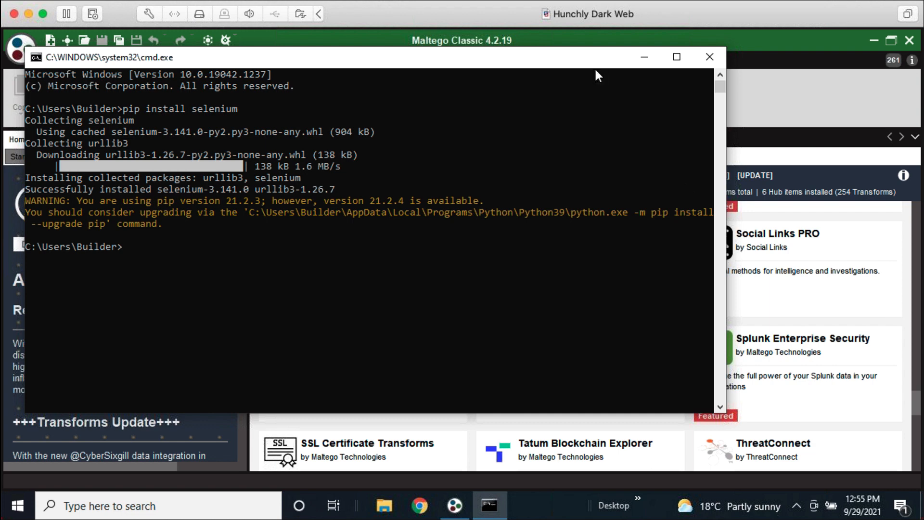
pyautogui.click(455, 505)
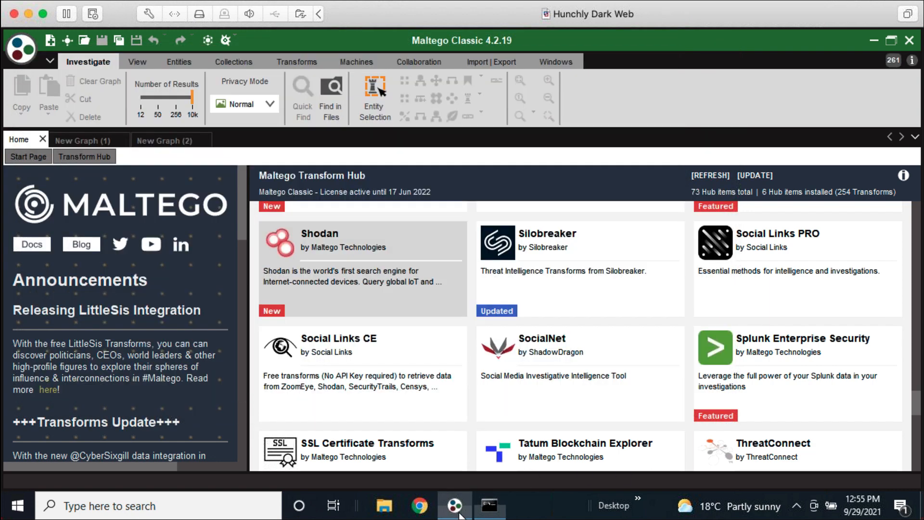
pyautogui.click(420, 507)
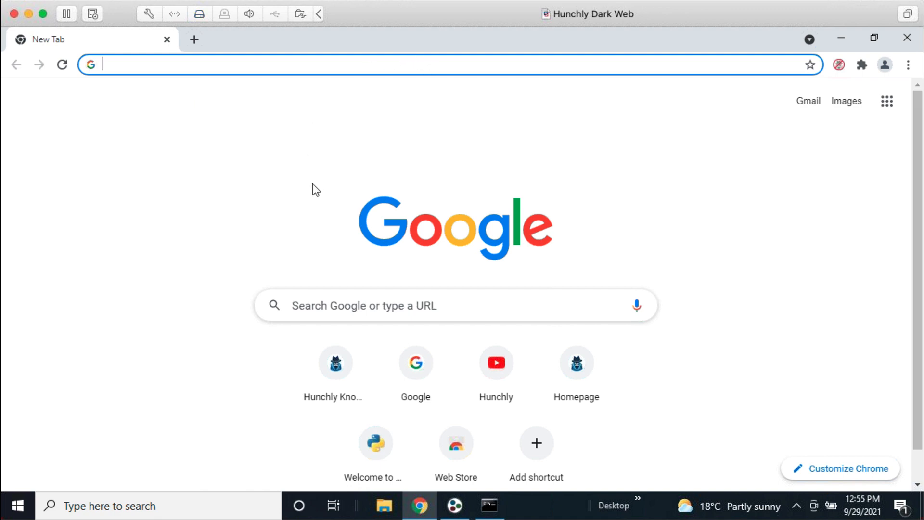
pyautogui.click(908, 37)
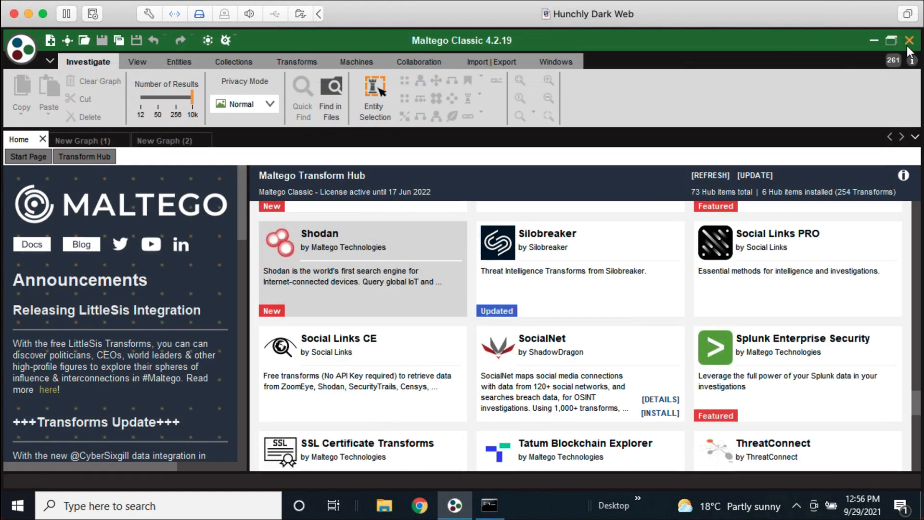
# - Switch from Maltego to the Hunchly Dashboard on the desktop and dismiss its licence expiry notice
pyautogui.click(908, 42)
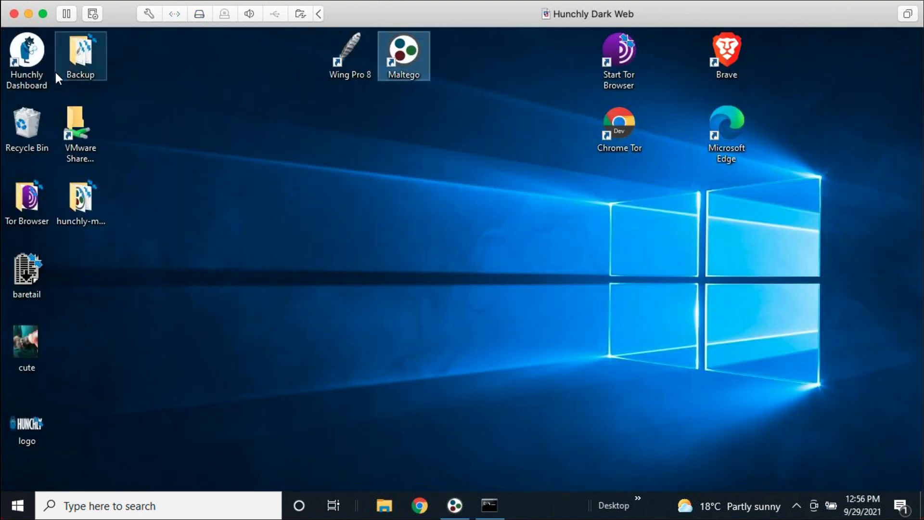
pyautogui.doubleClick(42, 58)
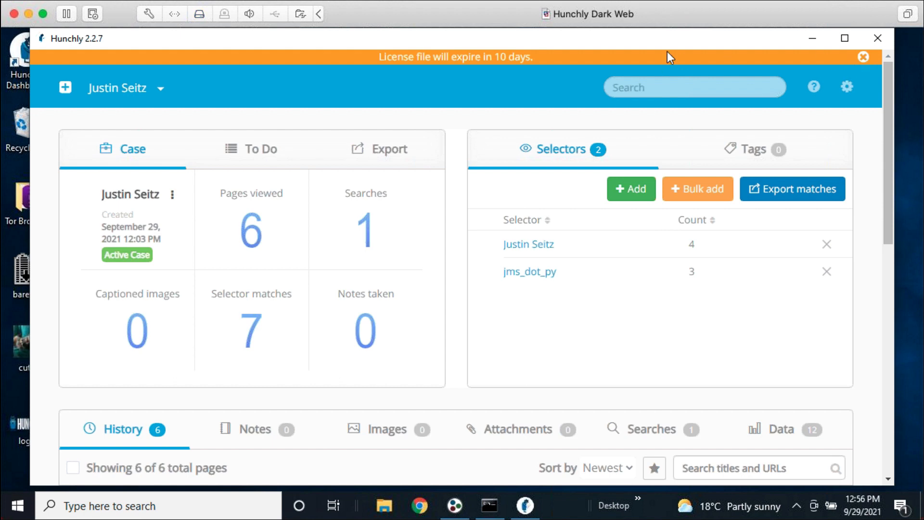
pyautogui.click(865, 58)
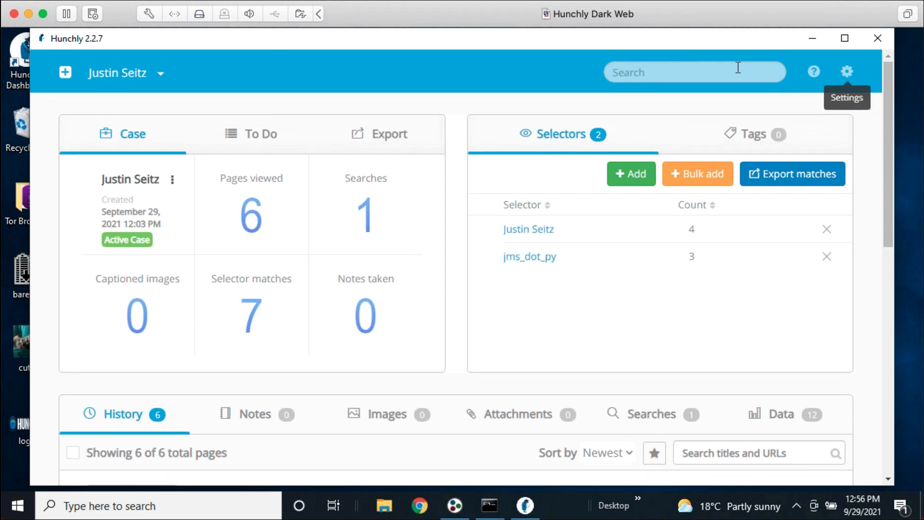
# - Search Hunchly for "blackberry", view the results in a maximized window, and close the dashboard
pyautogui.write('bla')
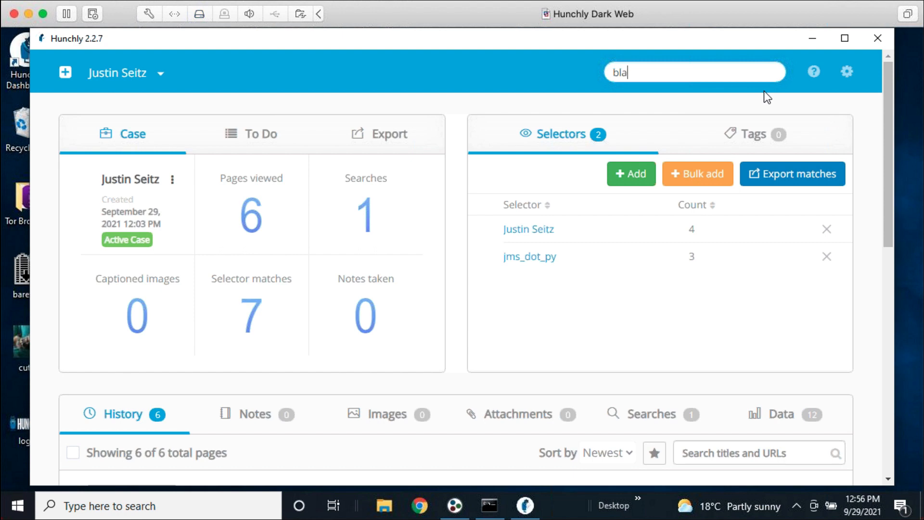
pyautogui.write('ckberry')
pyautogui.press('Return')
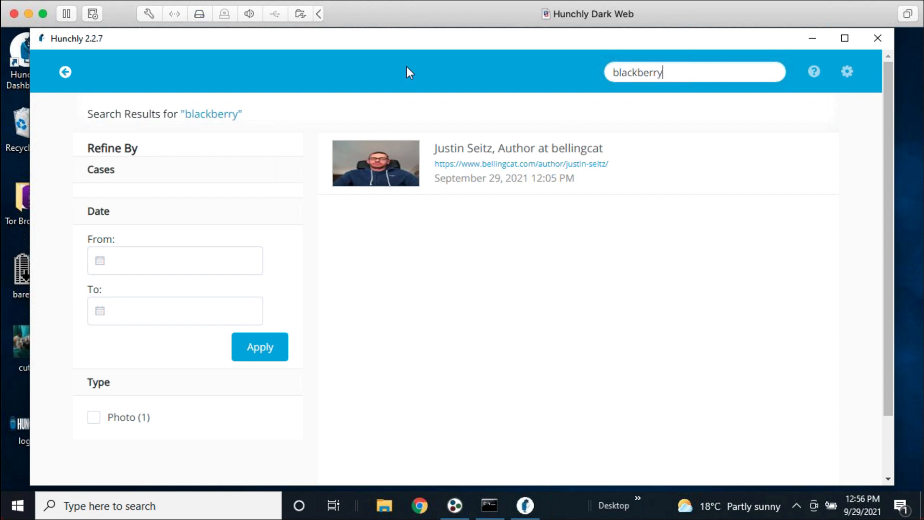
pyautogui.doubleClick(414, 43)
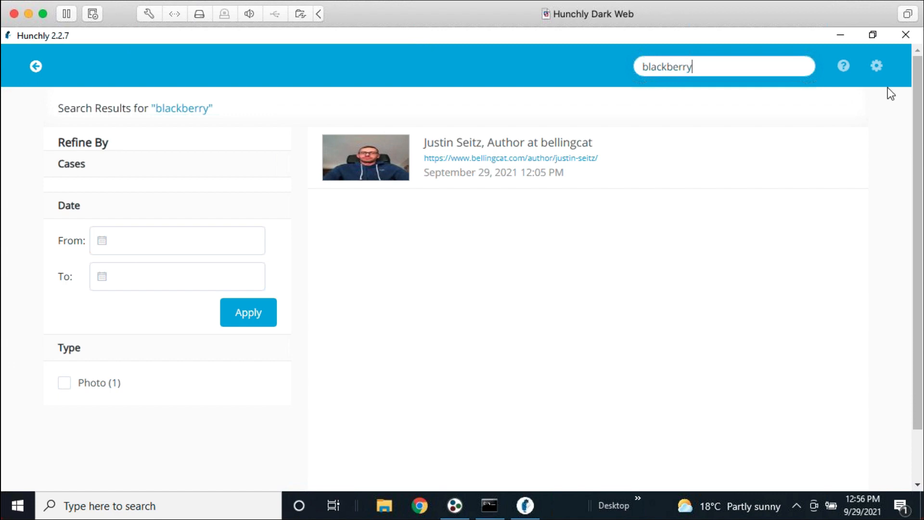
pyautogui.click(907, 39)
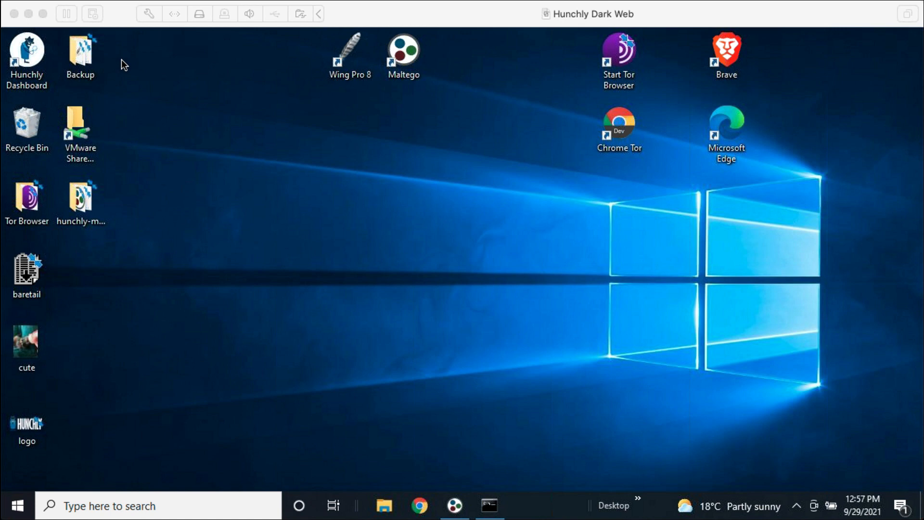
# - Open Chrome and load the Hunchly Knowledge Base at support.hunch.ly
pyautogui.click(419, 505)
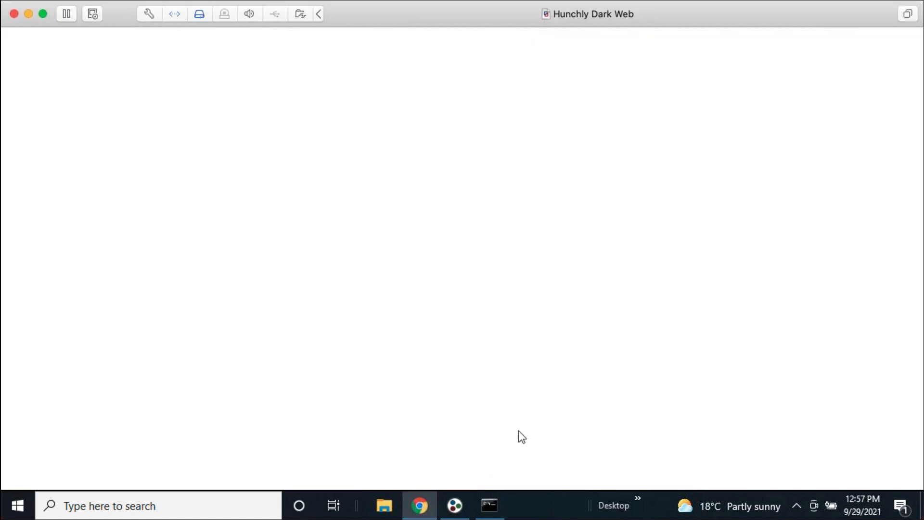
pyautogui.write('suu')
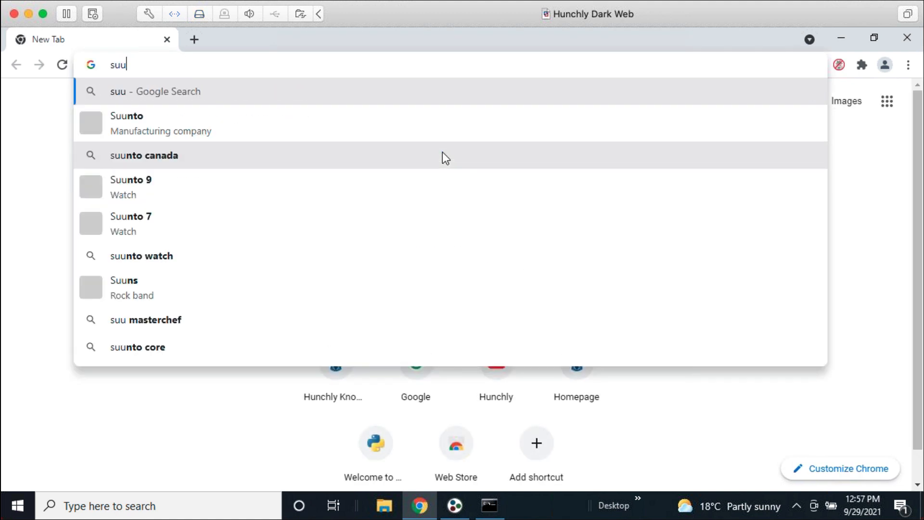
pyautogui.press('BackSpace')
pyautogui.write('p')
pyautogui.press('Return')
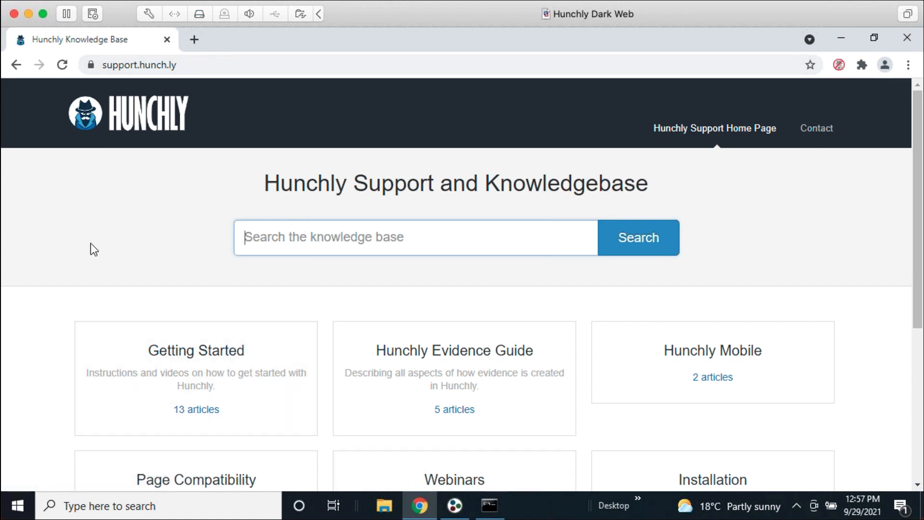
# - Load the Hunchly channel at youtube.com/c/hunchly in a new browser tab and pause its introduction video
pyautogui.click(189, 43)
pyautogui.write('youtube.co')
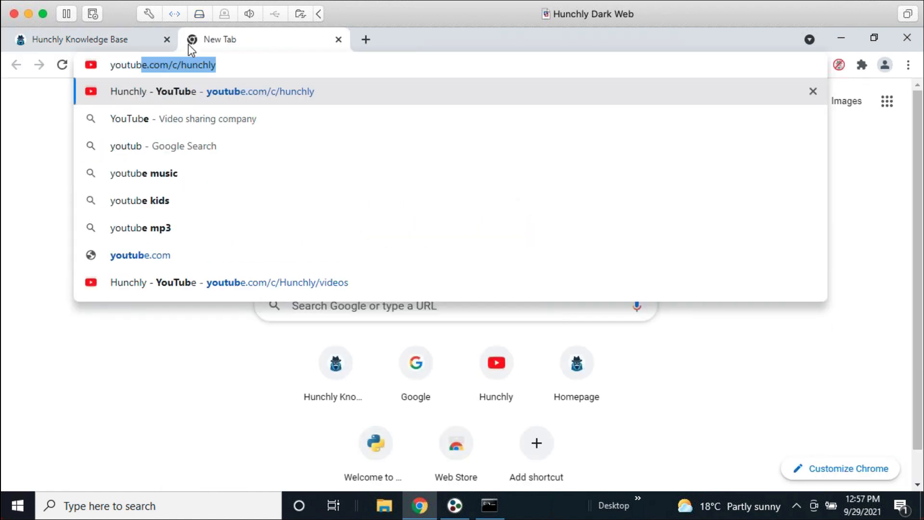
pyautogui.write('m/c/')
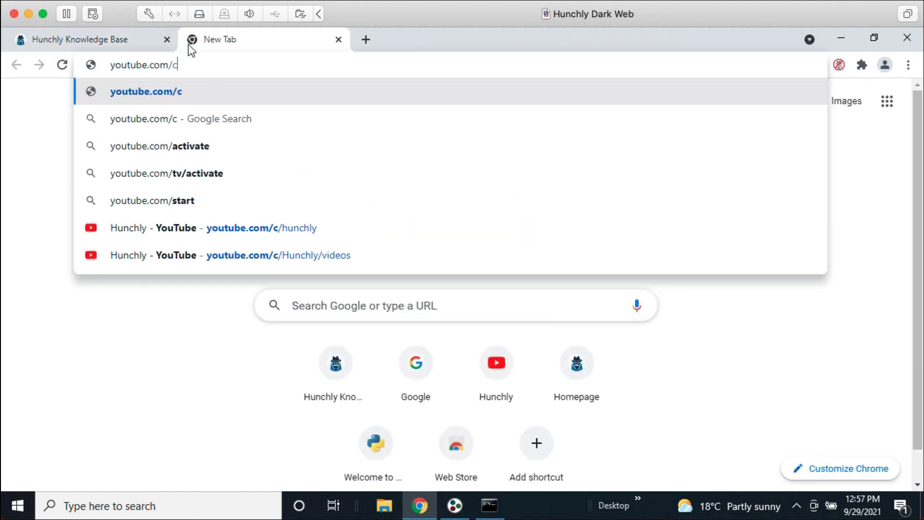
pyautogui.write('hunchly')
pyautogui.press('Return')
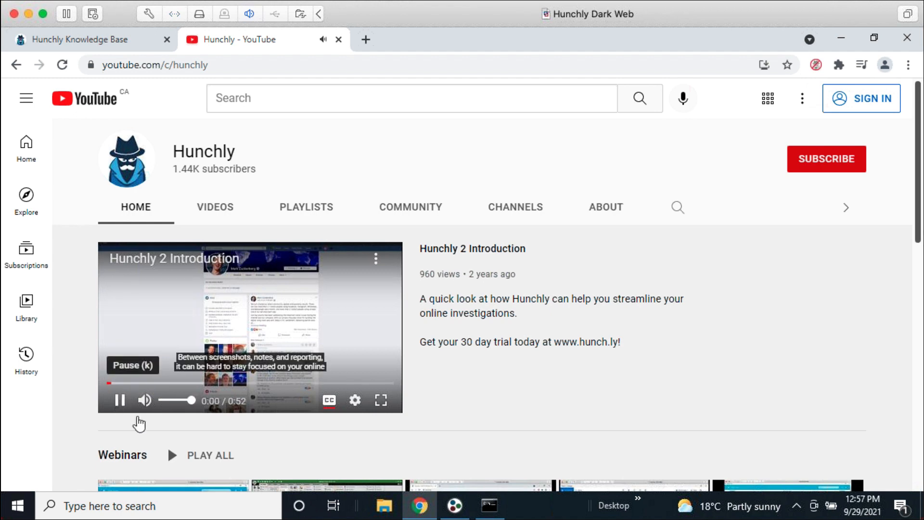
pyautogui.click(120, 401)
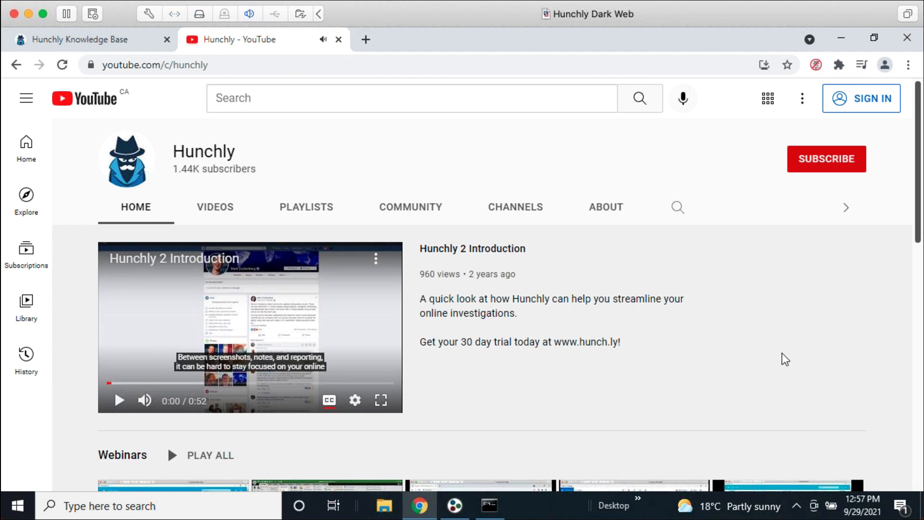
# - Load hunchly.training in another new browser tab
pyautogui.click(366, 39)
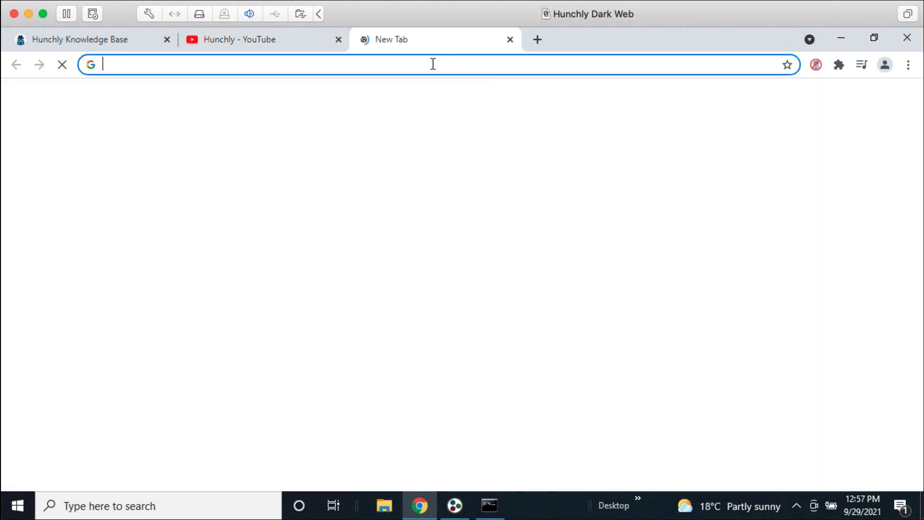
pyautogui.write('hucnhl')
pyautogui.press('BackSpace')
pyautogui.press('BackSpace')
pyautogui.press('BackSpace')
pyautogui.press('BackSpace')
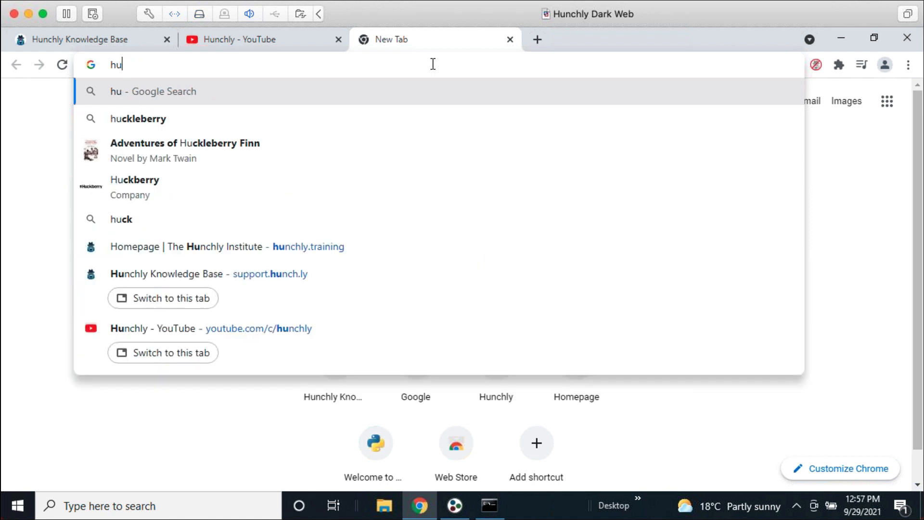
pyautogui.write('nchly.training')
pyautogui.press('Return')
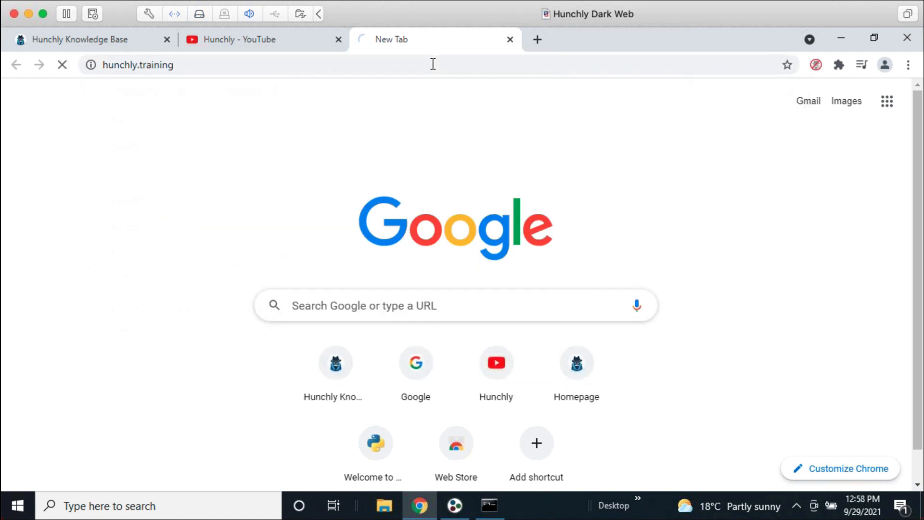